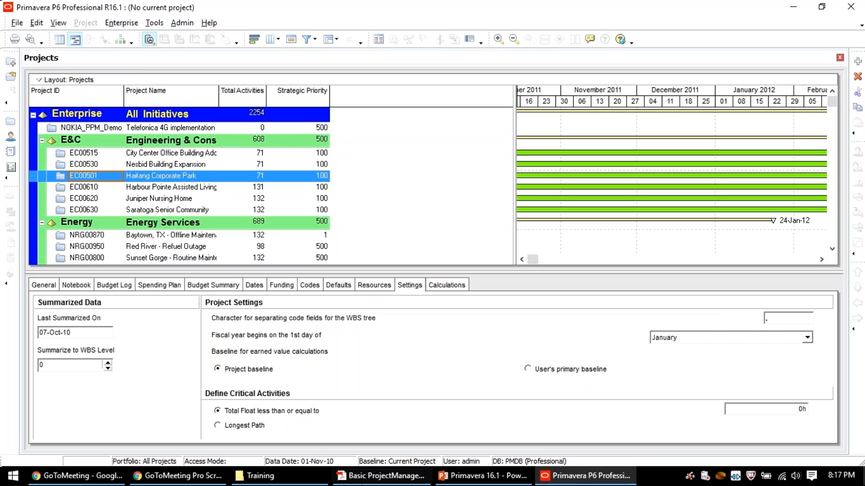
Step: Widen the Strategic Priority and Total Activities columns of the projects table slightly
{"action": "left_click", "coordinate": [180, 483]}
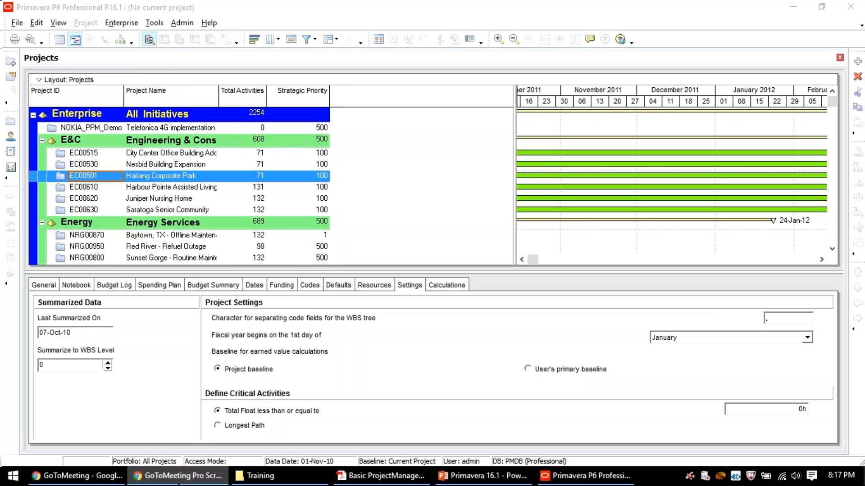
{"action": "left_click_drag", "start_coordinate": [327, 90], "coordinate": [337, 91]}
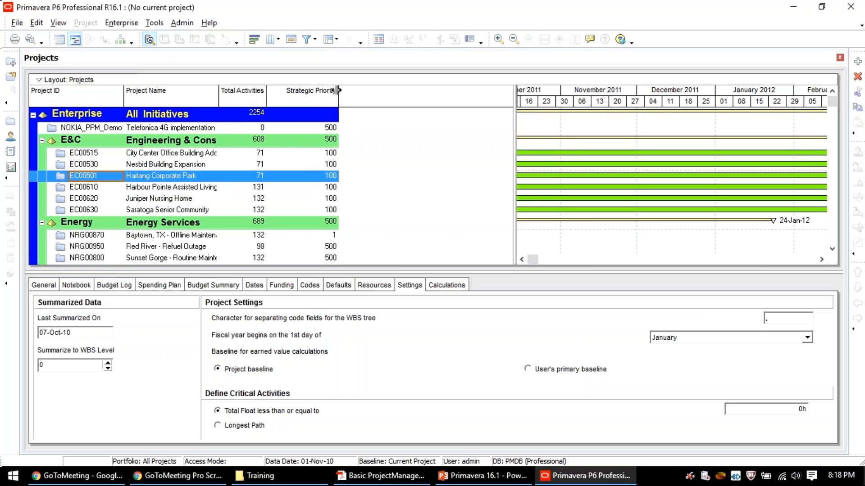
{"action": "left_click_drag", "start_coordinate": [267, 91], "coordinate": [270, 90]}
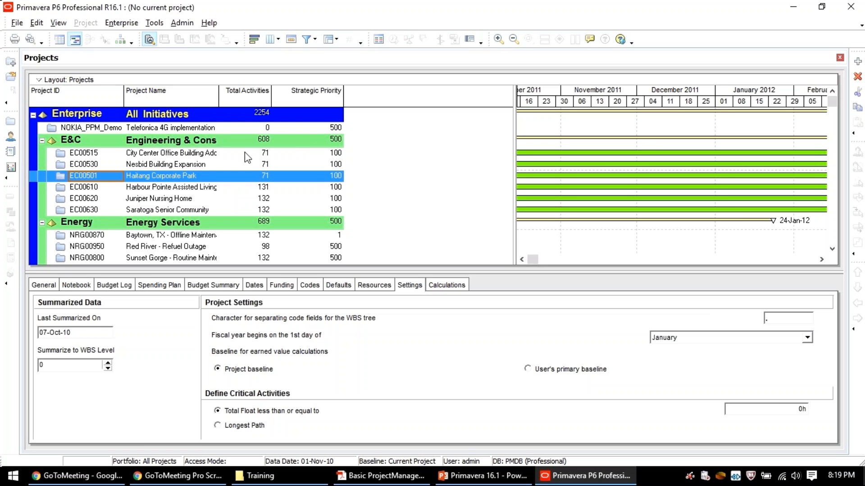
Step: Show the enterprise's Projects view and select the NOKIA_PPM_Demo project
{"action": "left_click", "coordinate": [215, 129]}
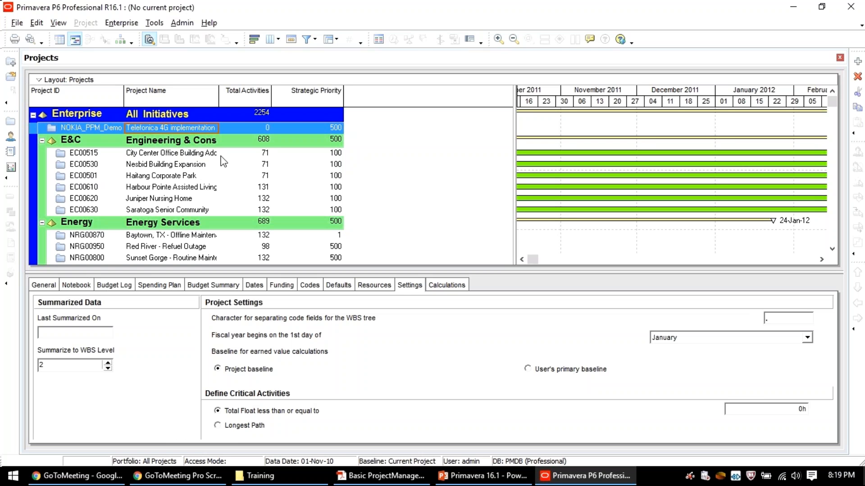
{"action": "left_click", "coordinate": [121, 23]}
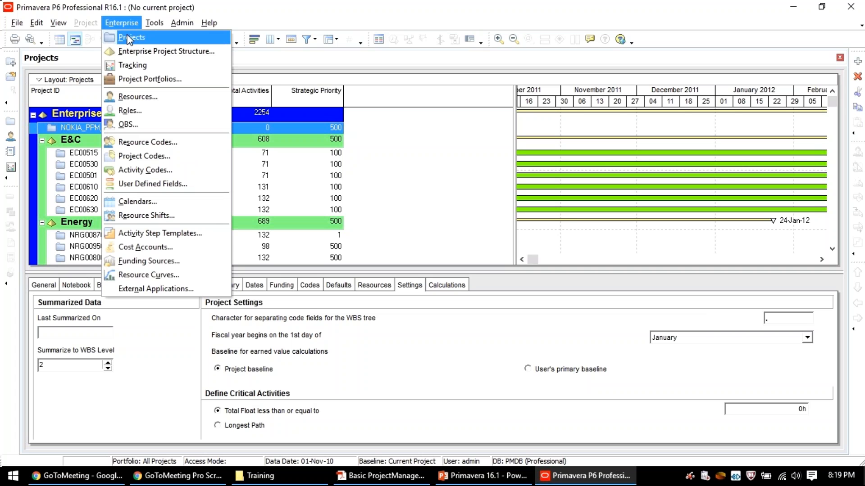
{"action": "left_click", "coordinate": [129, 38]}
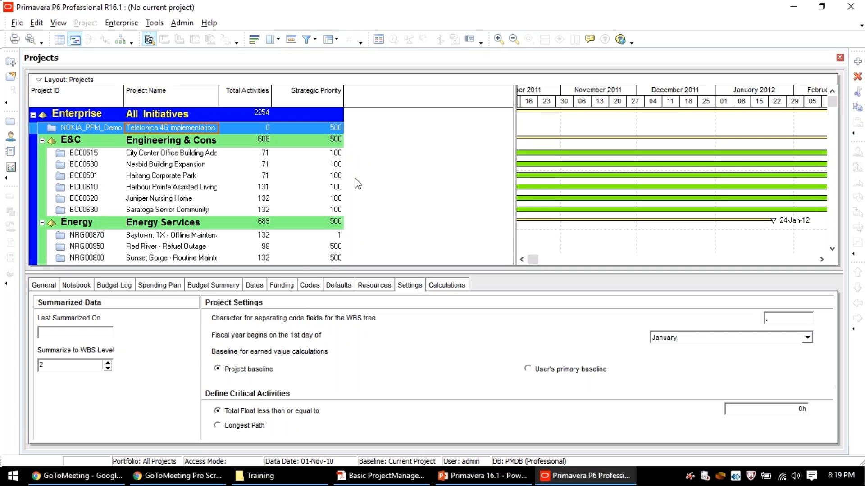
{"action": "left_click", "coordinate": [157, 155]}
{"action": "left_click", "coordinate": [102, 129]}
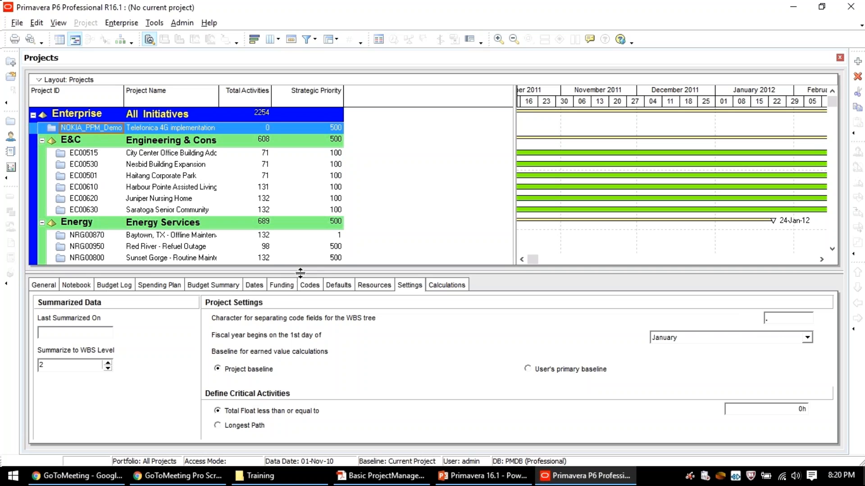
Step: Enlarge the projects table area and widen its Project ID and Project Name columns
{"action": "left_click_drag", "start_coordinate": [299, 326], "coordinate": [303, 358]}
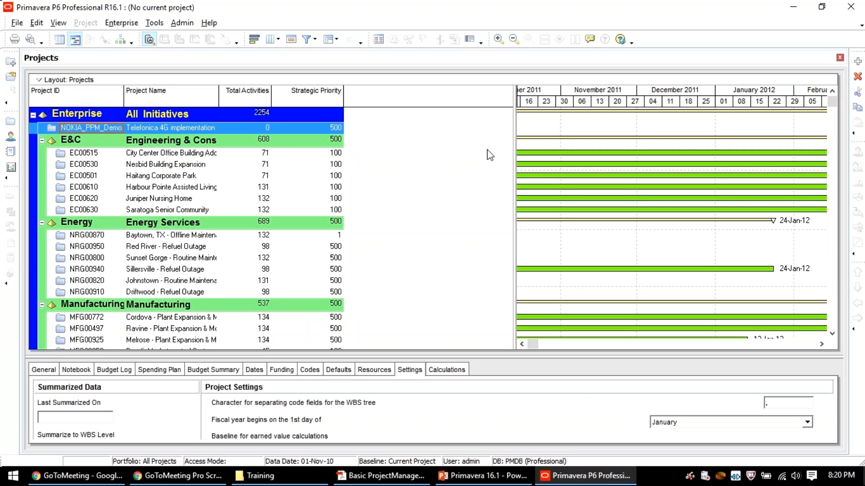
{"action": "left_click", "coordinate": [33, 115]}
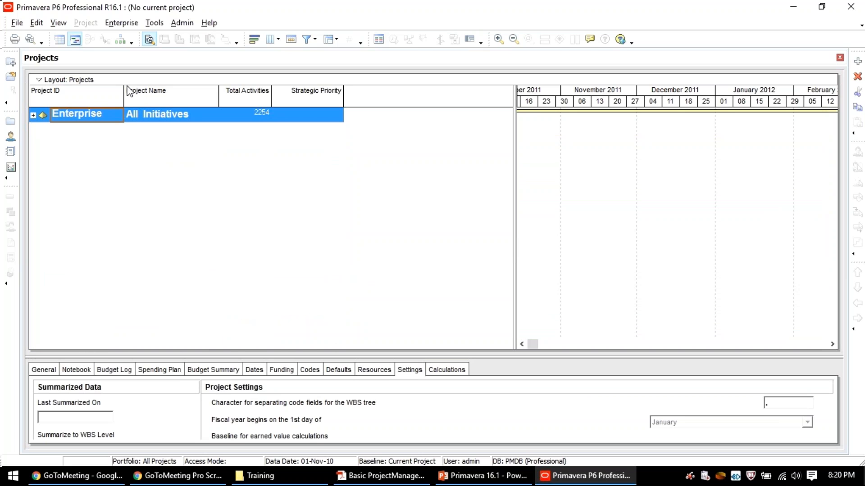
{"action": "left_click_drag", "start_coordinate": [123, 92], "coordinate": [170, 94]}
{"action": "left_click_drag", "start_coordinate": [265, 95], "coordinate": [318, 97]}
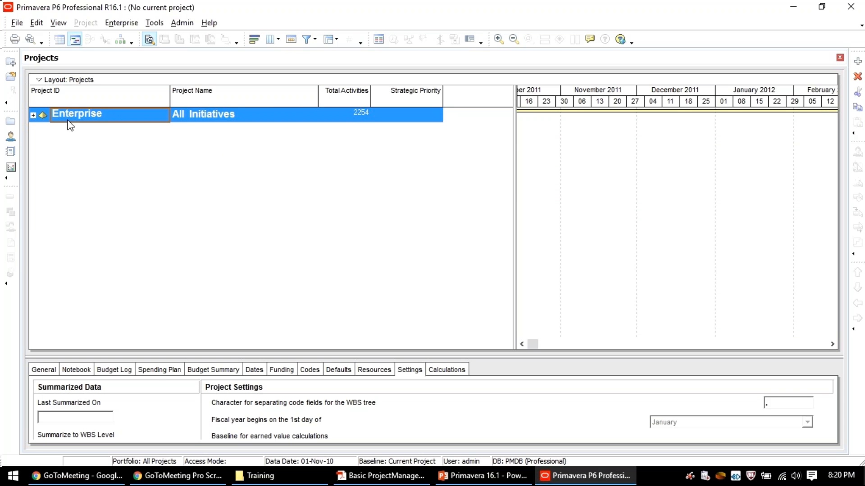
Step: Change the ID of the root Enterprise node, All Initiatives, to TCS
{"action": "double_click", "coordinate": [101, 117]}
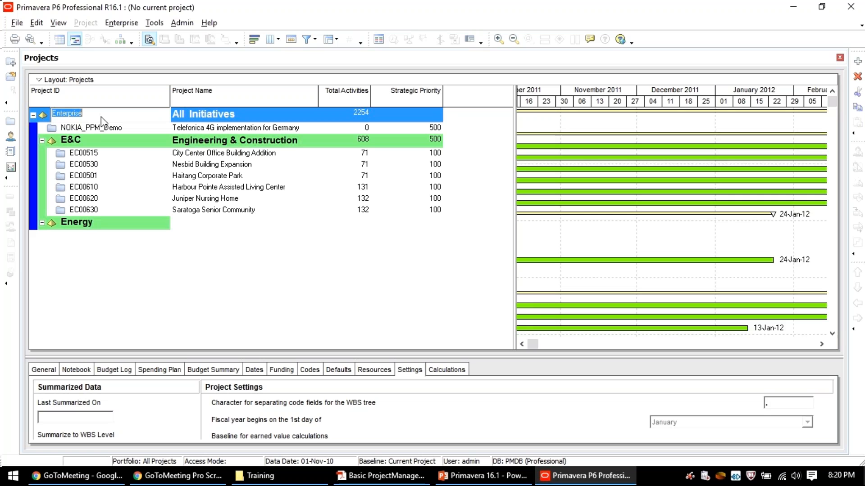
{"action": "type", "text": "TCS"}
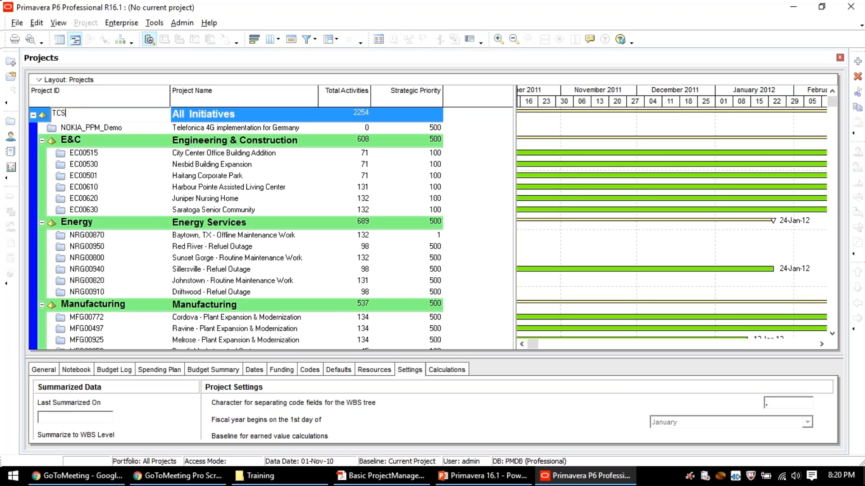
{"action": "key", "text": "Return"}
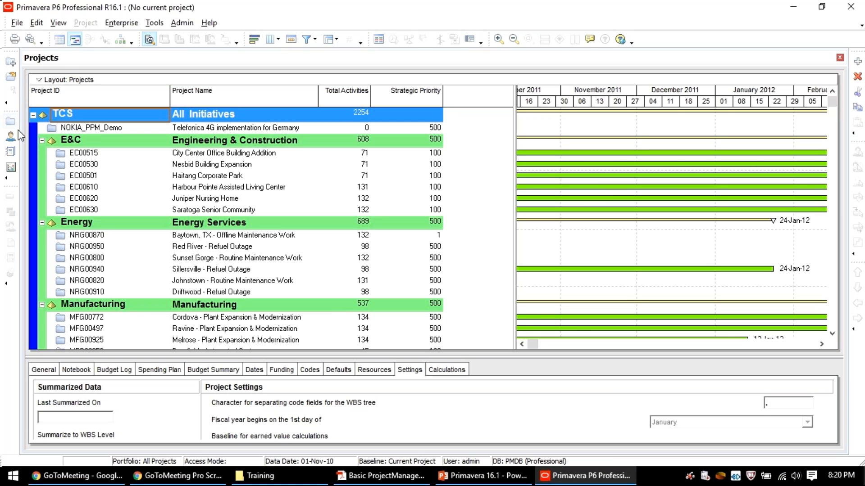
Step: Collapse the E&C, Energy, Manufacturing, ProdDev, Corporate and IT groups beneath the TCS node
{"action": "left_click", "coordinate": [32, 116]}
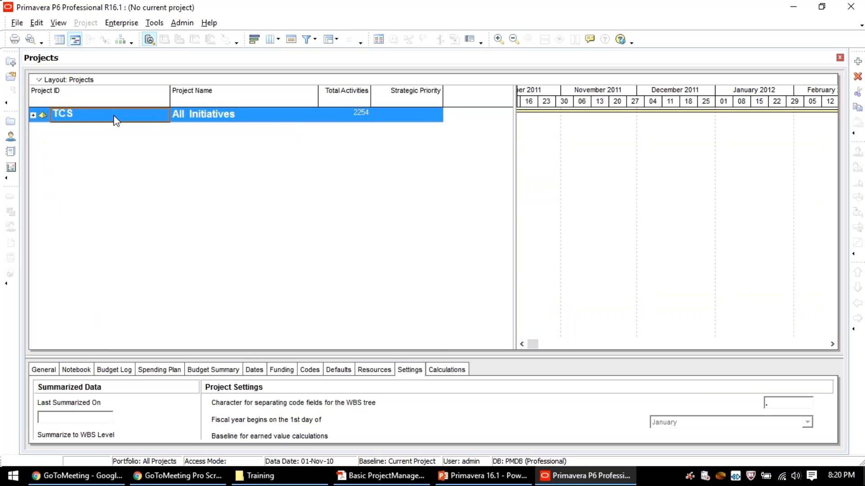
{"action": "left_click", "coordinate": [33, 115]}
{"action": "left_click", "coordinate": [42, 141]}
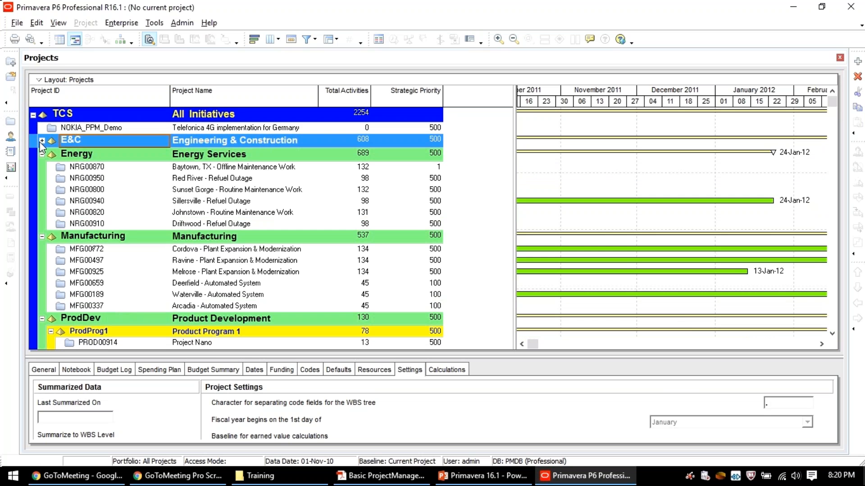
{"action": "left_click", "coordinate": [42, 154]}
{"action": "left_click", "coordinate": [42, 169]}
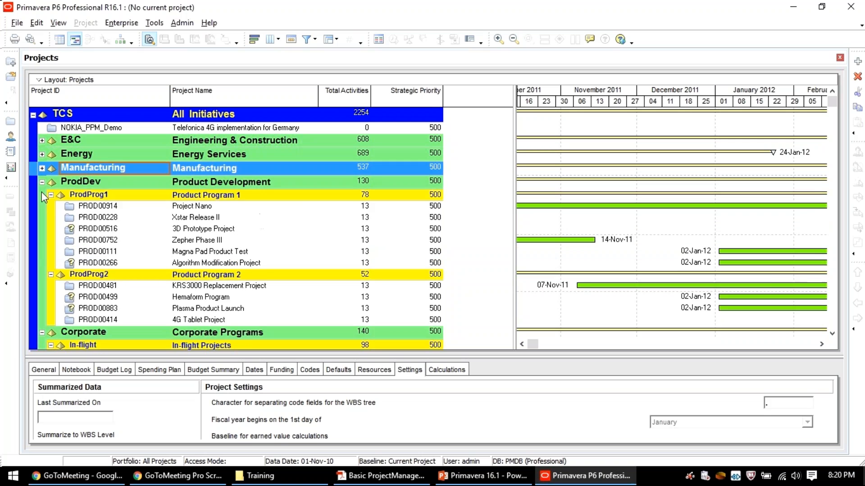
{"action": "left_click", "coordinate": [42, 182]}
{"action": "left_click", "coordinate": [42, 196]}
{"action": "left_click", "coordinate": [42, 210]}
Step: Go through the groups under TCS one by one, from Engineering & Construction to Information Technology
{"action": "left_click", "coordinate": [283, 141]}
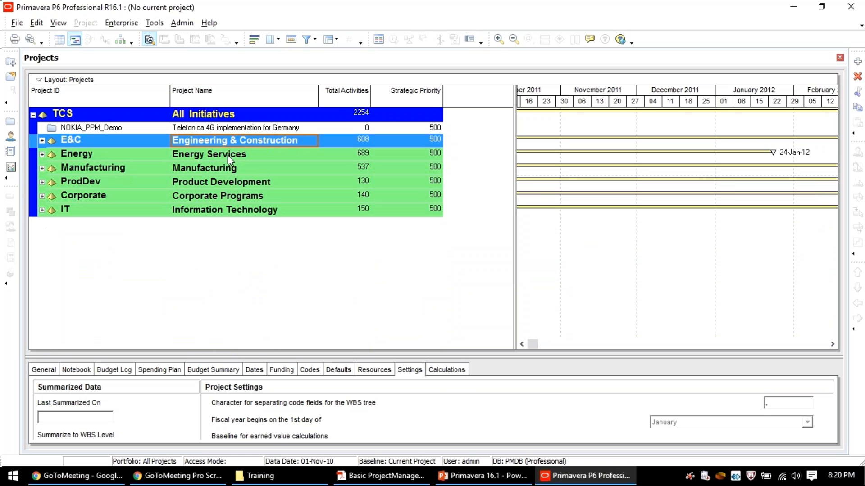
{"action": "left_click", "coordinate": [228, 154]}
{"action": "left_click", "coordinate": [218, 141]}
{"action": "left_click", "coordinate": [220, 155]}
{"action": "left_click", "coordinate": [226, 169]}
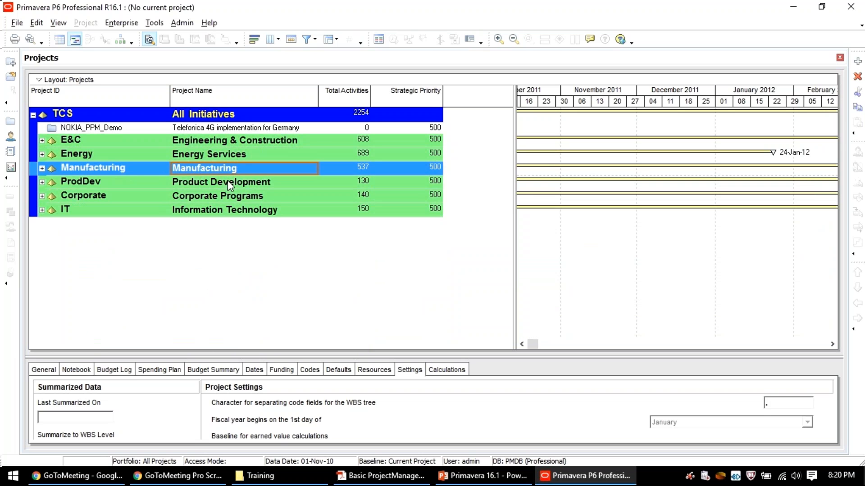
{"action": "left_click", "coordinate": [228, 181]}
{"action": "left_click", "coordinate": [225, 197]}
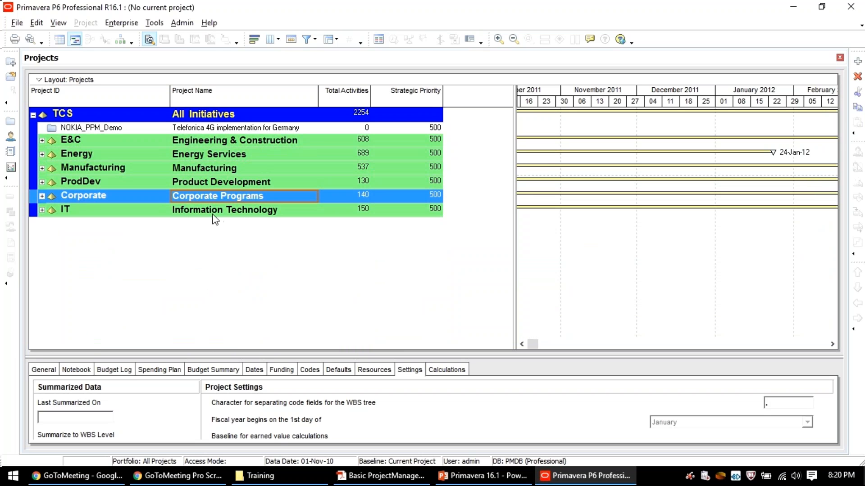
{"action": "left_click", "coordinate": [214, 214]}
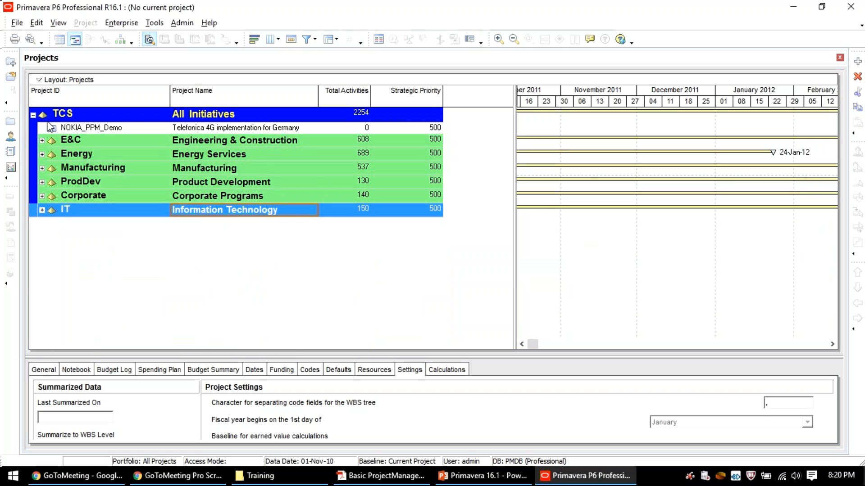
Step: Collapse the TCS node and open the Enterprise Project Structure to inspect its root entry's ID and name
{"action": "left_click", "coordinate": [33, 115]}
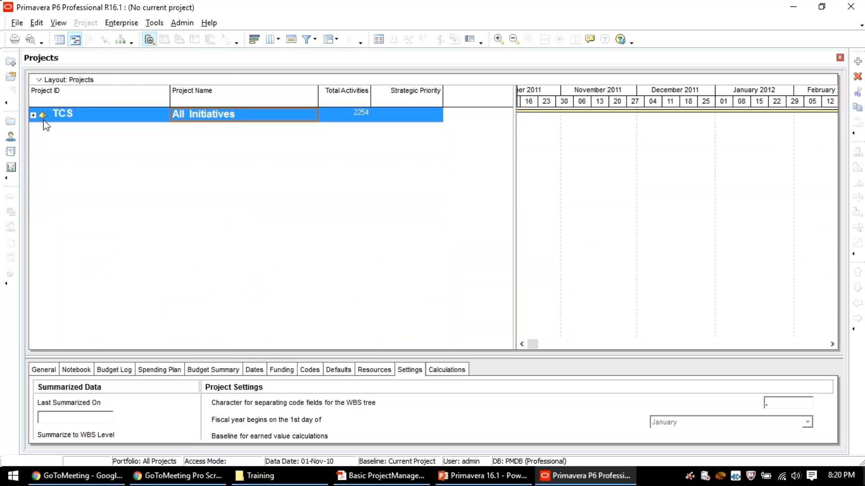
{"action": "left_click", "coordinate": [110, 23]}
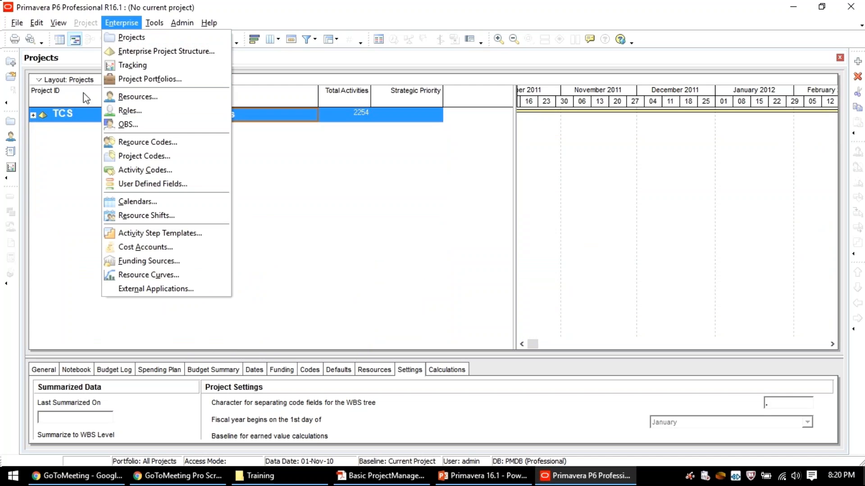
{"action": "left_click", "coordinate": [142, 54]}
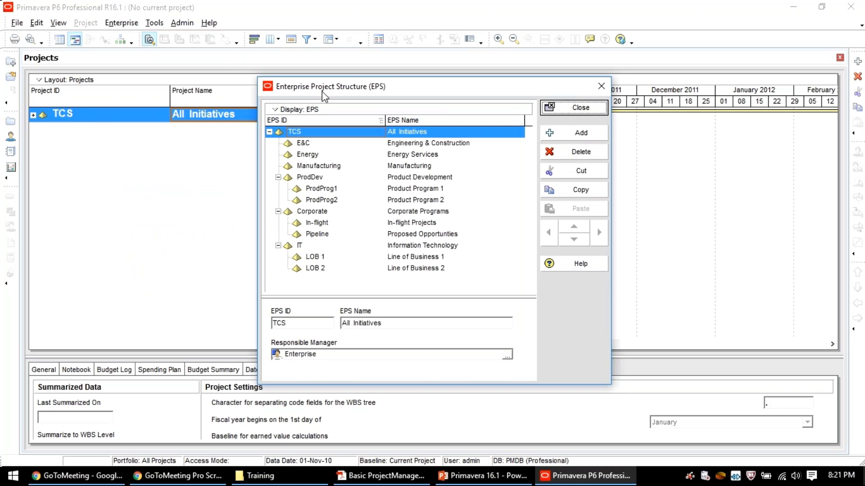
{"action": "left_click_drag", "start_coordinate": [324, 93], "coordinate": [440, 64]}
{"action": "left_click", "coordinate": [445, 105]}
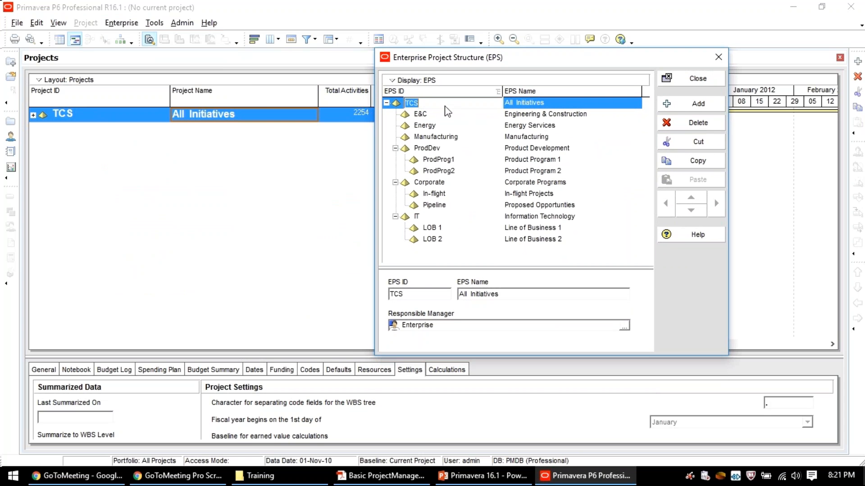
{"action": "left_click", "coordinate": [539, 105]}
{"action": "left_click_drag", "start_coordinate": [539, 105], "coordinate": [506, 120]}
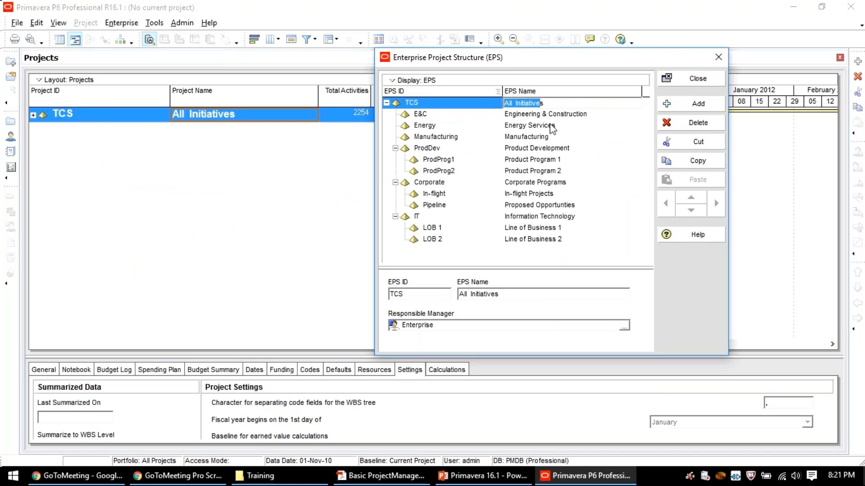
{"action": "left_click", "coordinate": [549, 116]}
Step: Add a new EPS element after LOB 2 under IT with the EPS ID Check-1
{"action": "left_click", "coordinate": [430, 241]}
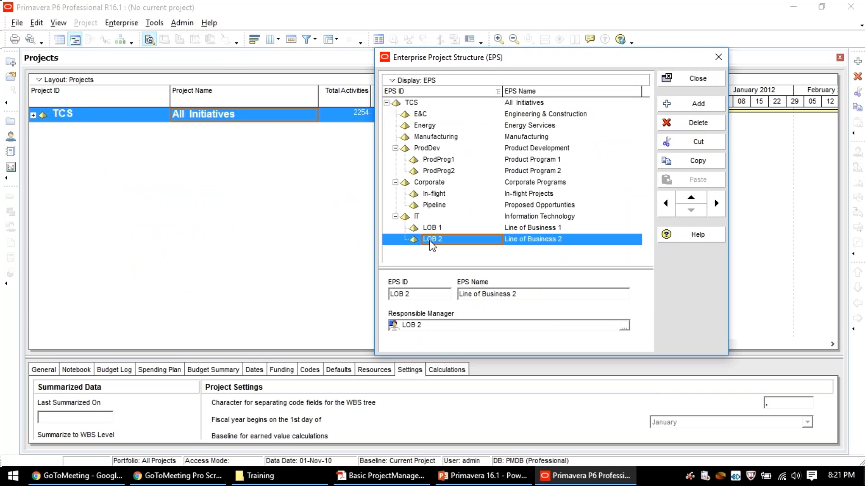
{"action": "left_click", "coordinate": [684, 109]}
{"action": "left_click", "coordinate": [478, 252]}
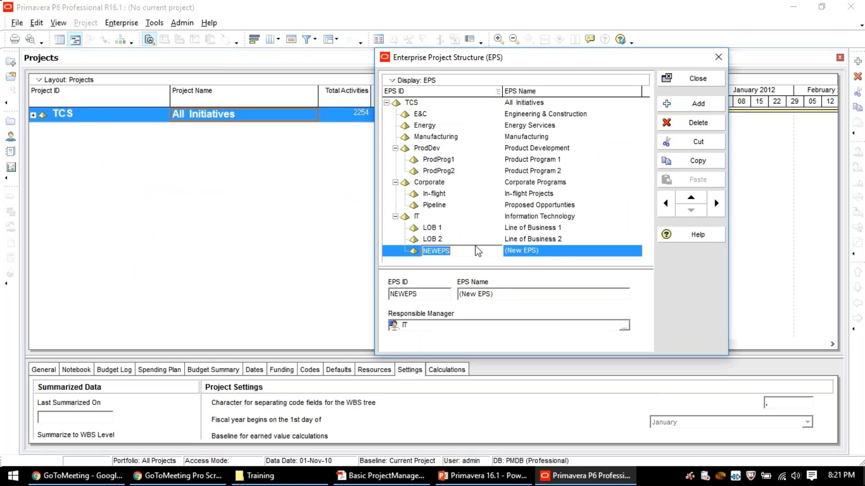
{"action": "type", "text": "Che"}
{"action": "type", "text": "ck-1"}
Step: Set the EPS name of Check-1 to Demo Creation and close the Enterprise Project Structure
{"action": "left_click", "coordinate": [552, 251]}
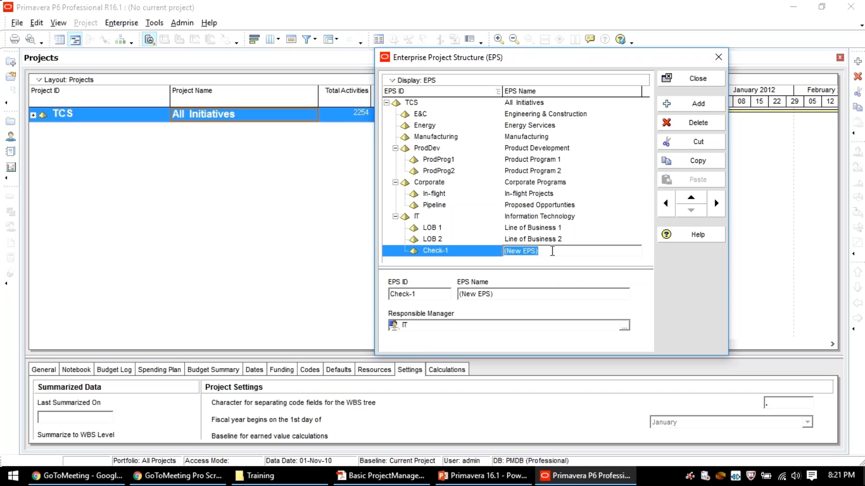
{"action": "type", "text": "Checking"}
{"action": "key", "text": "BackSpace"}
{"action": "key", "text": "BackSpace"}
{"action": "key", "text": "BackSpace"}
{"action": "key", "text": "BackSpace"}
{"action": "key", "text": "BackSpace"}
{"action": "key", "text": "BackSpace"}
{"action": "key", "text": "BackSpace"}
{"action": "key", "text": "BackSpace"}
{"action": "type", "text": "Demo Creat"}
{"action": "key", "text": "BackSpace"}
{"action": "key", "text": "BackSpace"}
{"action": "type", "text": "ation"}
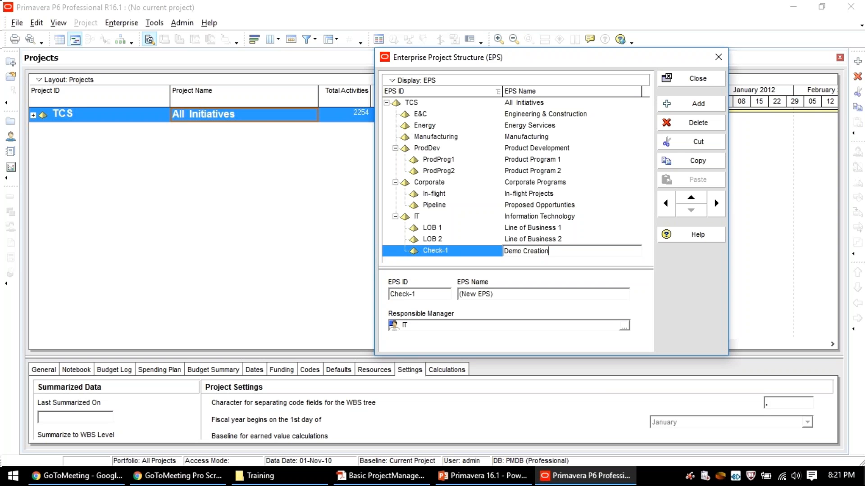
{"action": "left_click", "coordinate": [564, 239]}
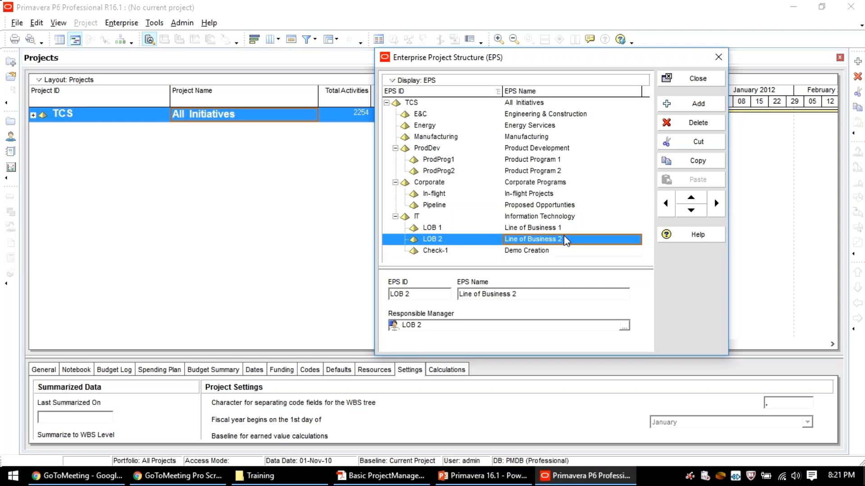
{"action": "left_click", "coordinate": [551, 253]}
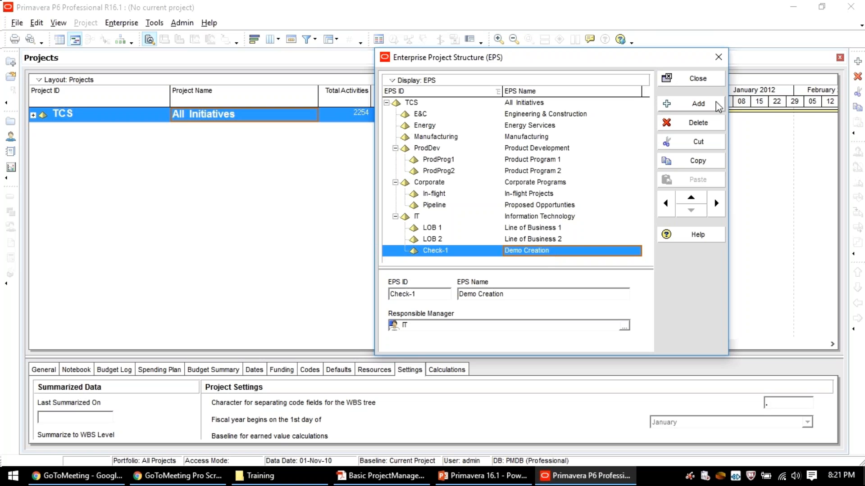
{"action": "left_click", "coordinate": [684, 83]}
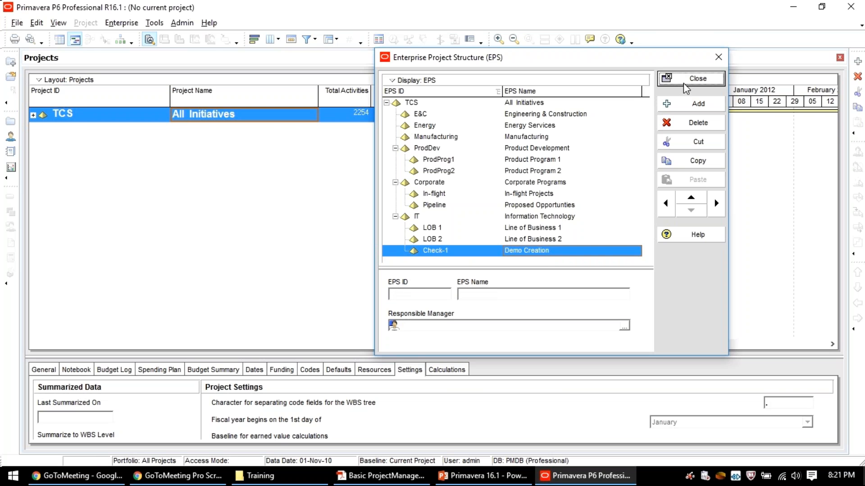
Step: Expand the TCS node and select the Check-1 element at the end of the IT group
{"action": "left_click", "coordinate": [32, 116]}
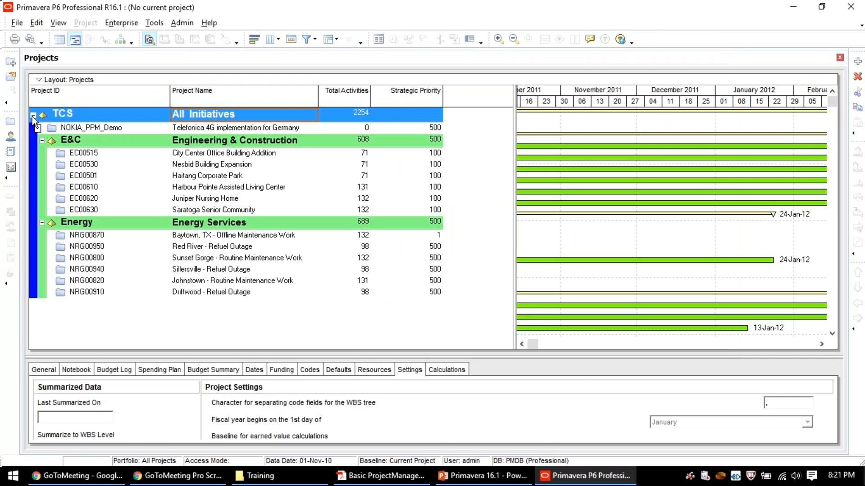
{"action": "scroll", "coordinate": [46, 151], "scroll_direction": "down", "scroll_amount": 3}
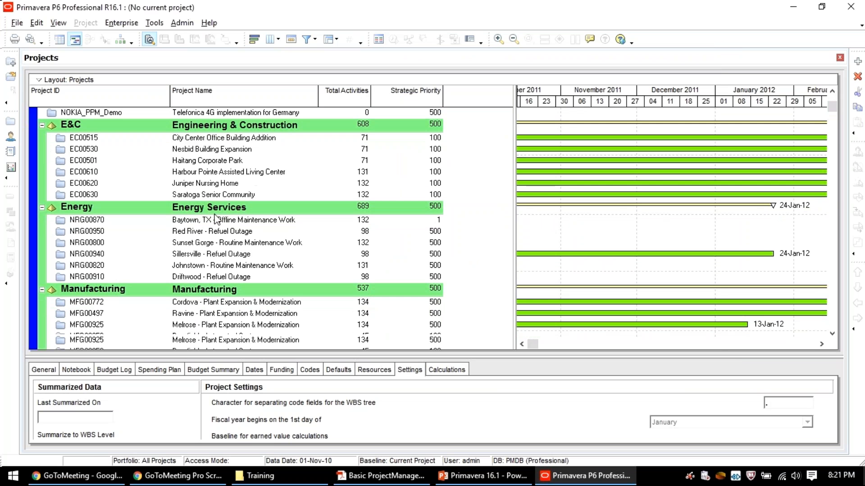
{"action": "scroll", "coordinate": [220, 265], "scroll_direction": "down", "scroll_amount": 8}
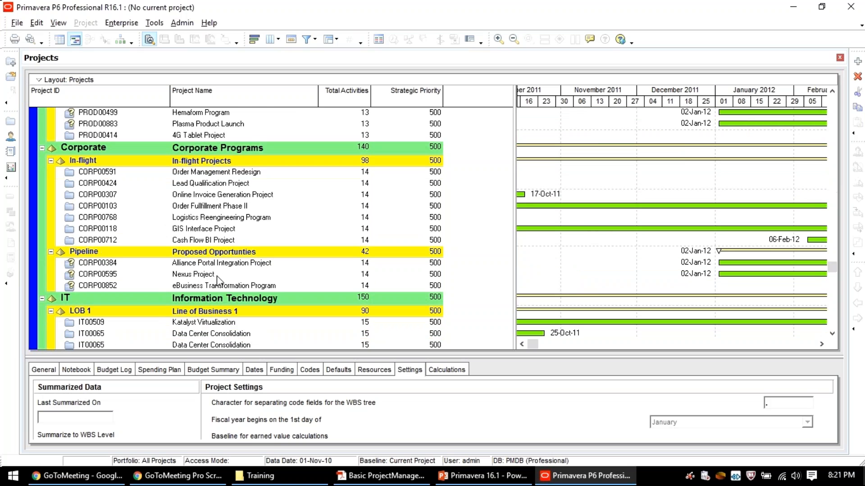
{"action": "scroll", "coordinate": [217, 276], "scroll_direction": "down", "scroll_amount": 3}
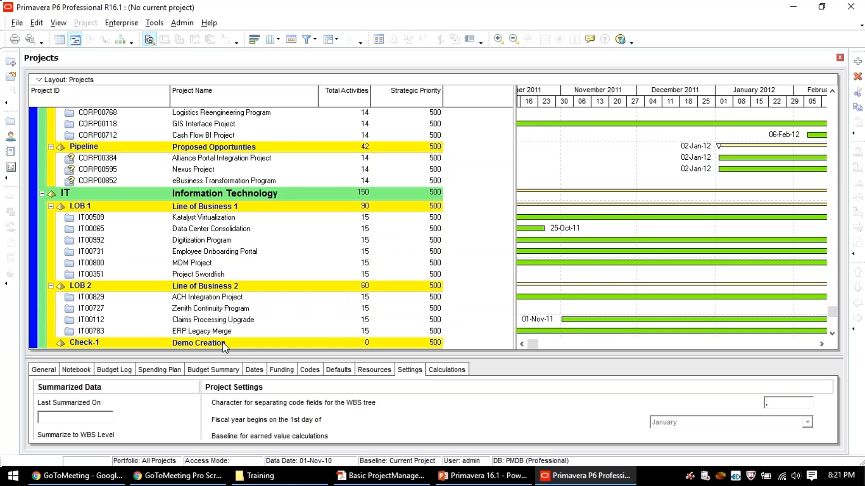
{"action": "left_click", "coordinate": [223, 345]}
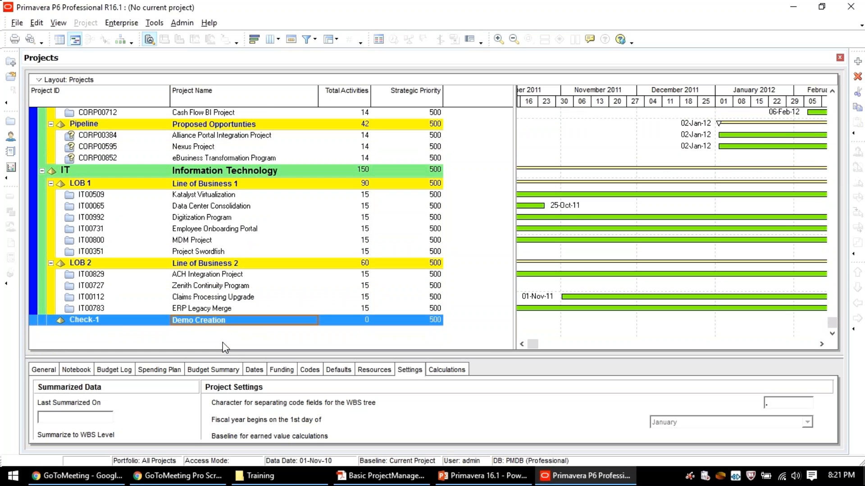
{"action": "left_click", "coordinate": [75, 320]}
Step: Show the general details of Check-1 and set its responsible manager to Corporate
{"action": "left_click", "coordinate": [50, 372]}
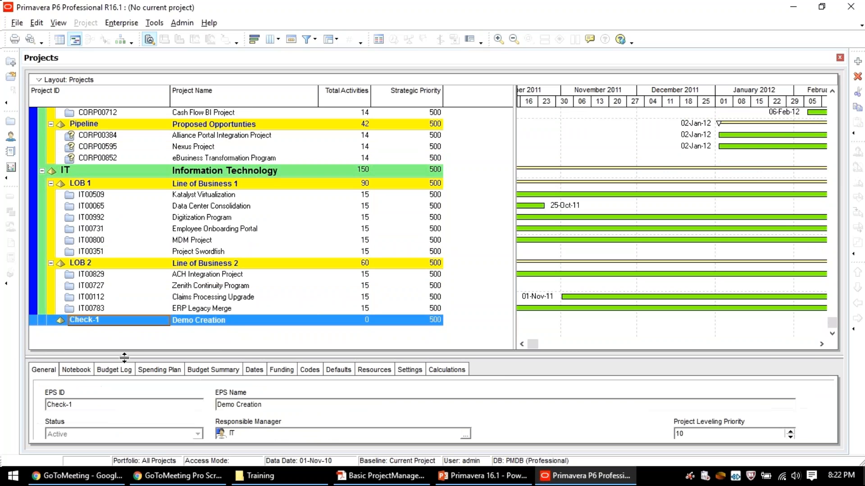
{"action": "left_click_drag", "start_coordinate": [127, 336], "coordinate": [128, 315]}
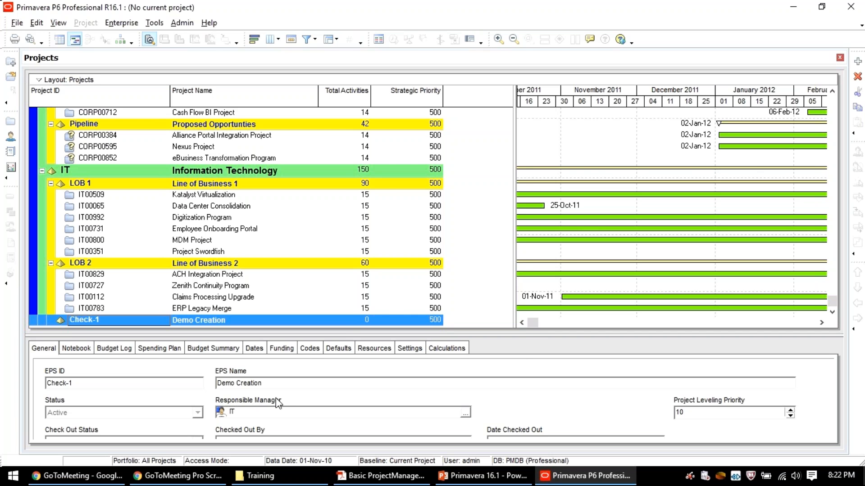
{"action": "left_click", "coordinate": [466, 413]}
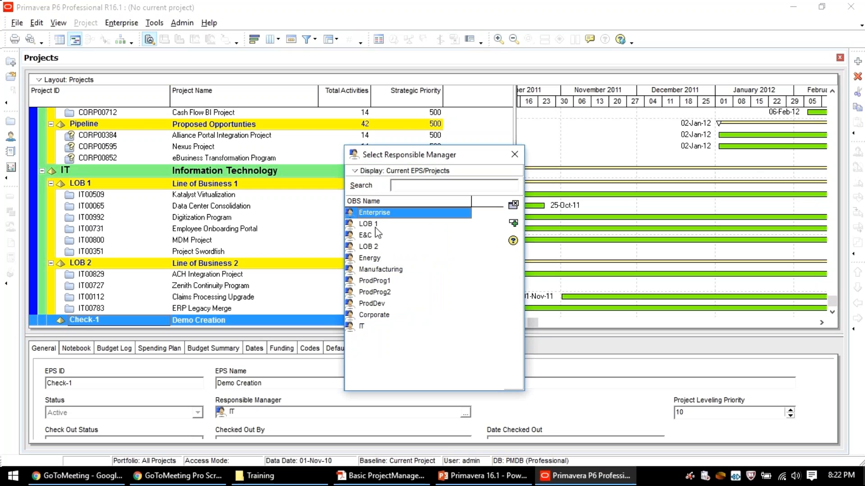
{"action": "left_click", "coordinate": [370, 316]}
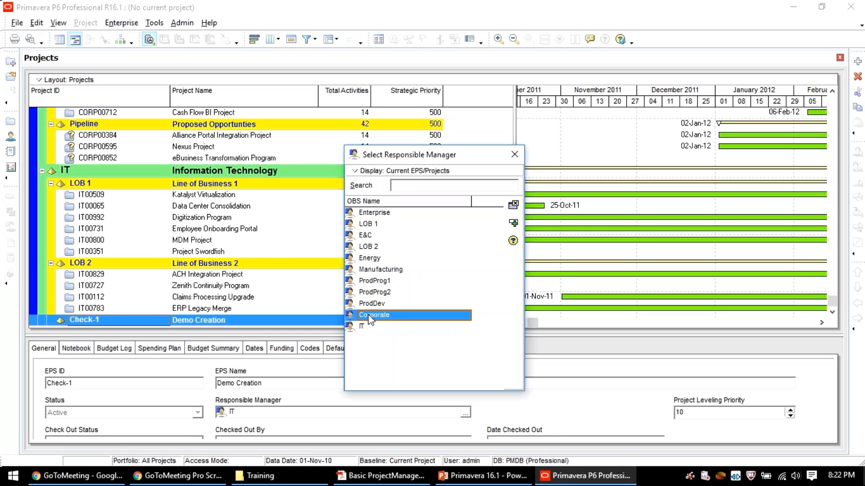
{"action": "left_click", "coordinate": [513, 224]}
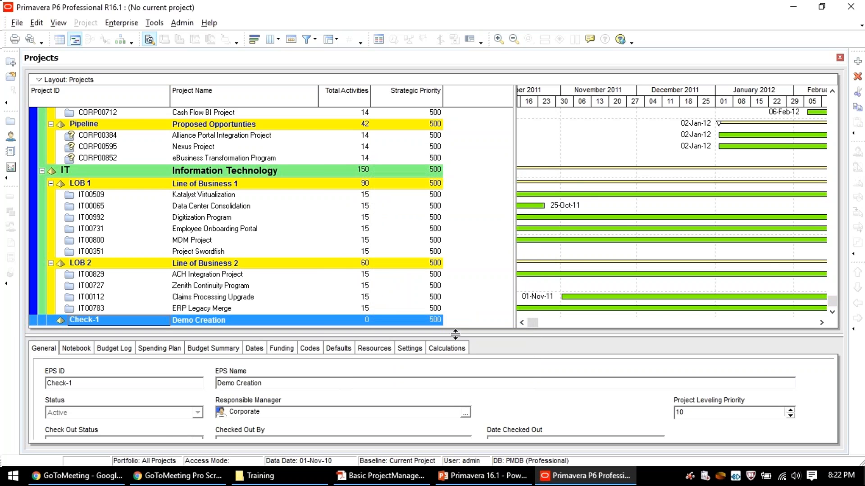
{"action": "left_click_drag", "start_coordinate": [455, 337], "coordinate": [454, 328]}
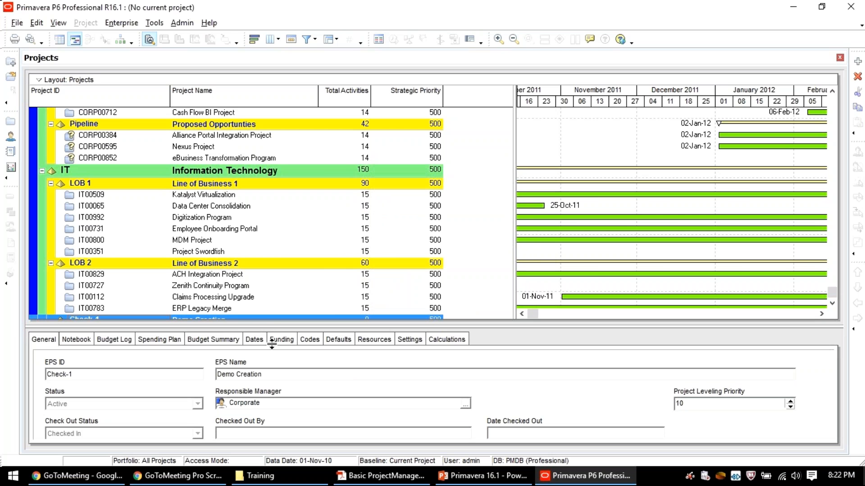
{"action": "left_click_drag", "start_coordinate": [271, 343], "coordinate": [272, 359]}
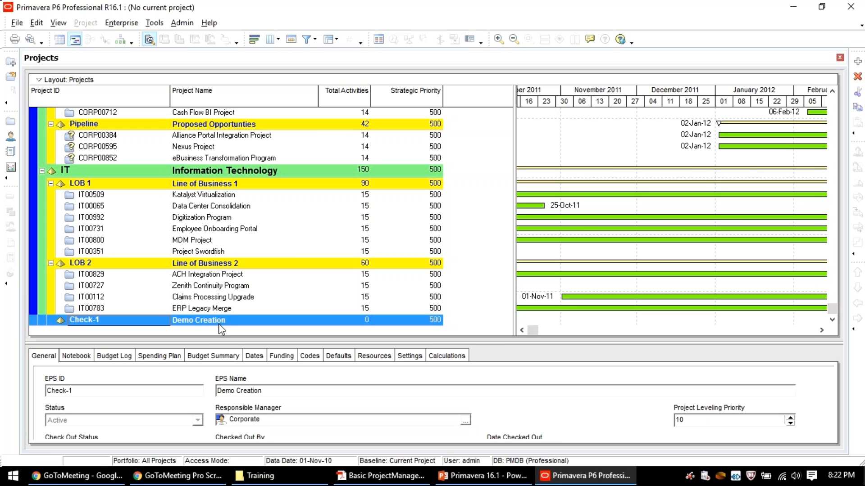
{"action": "left_click_drag", "start_coordinate": [262, 420], "coordinate": [209, 415]}
{"action": "left_click", "coordinate": [183, 328]}
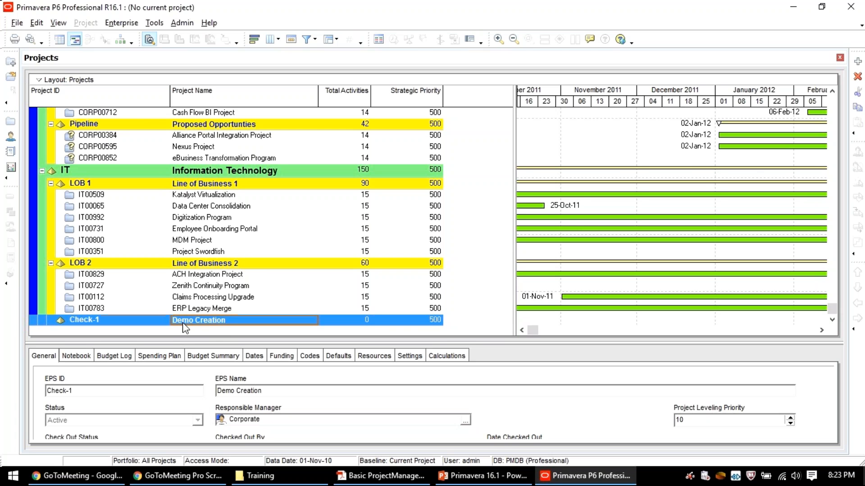
Step: Show the notebook details of Check-1 in an enlarged details area and look through the assignable notebook topics
{"action": "left_click", "coordinate": [84, 356]}
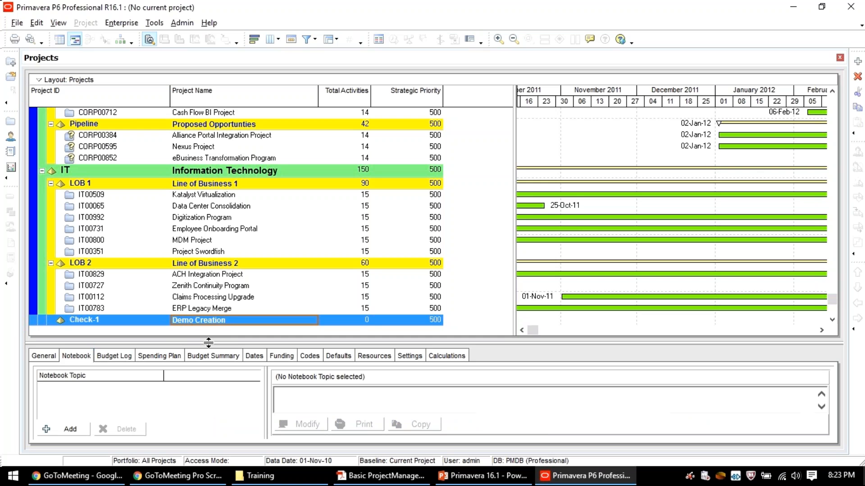
{"action": "left_click_drag", "start_coordinate": [215, 300], "coordinate": [215, 297]}
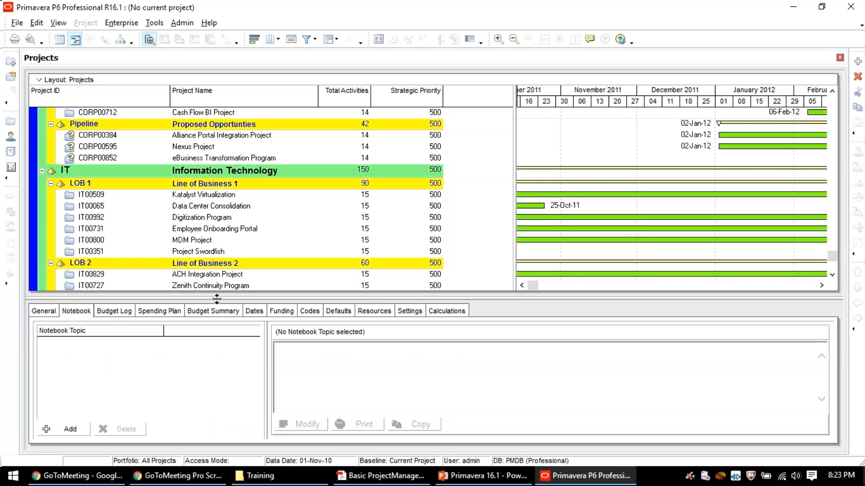
{"action": "scroll", "coordinate": [430, 232], "scroll_direction": "down", "scroll_amount": 1}
{"action": "scroll", "coordinate": [430, 232], "scroll_direction": "down", "scroll_amount": 1}
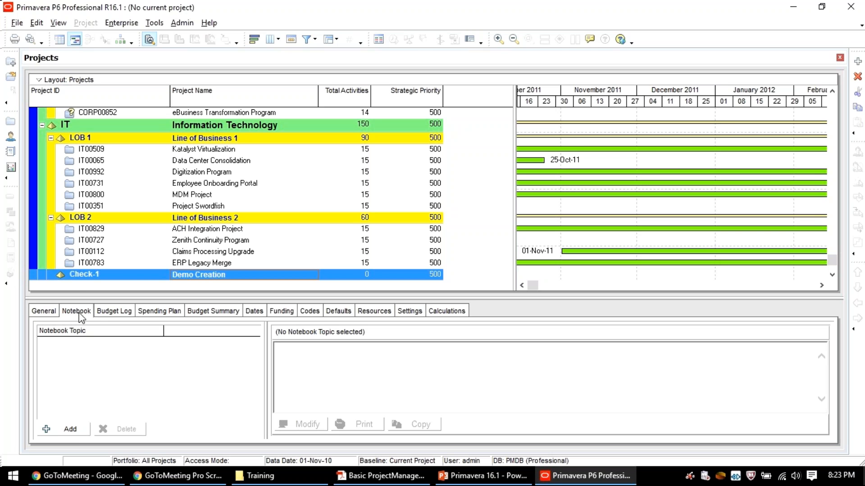
{"action": "left_click", "coordinate": [47, 431]}
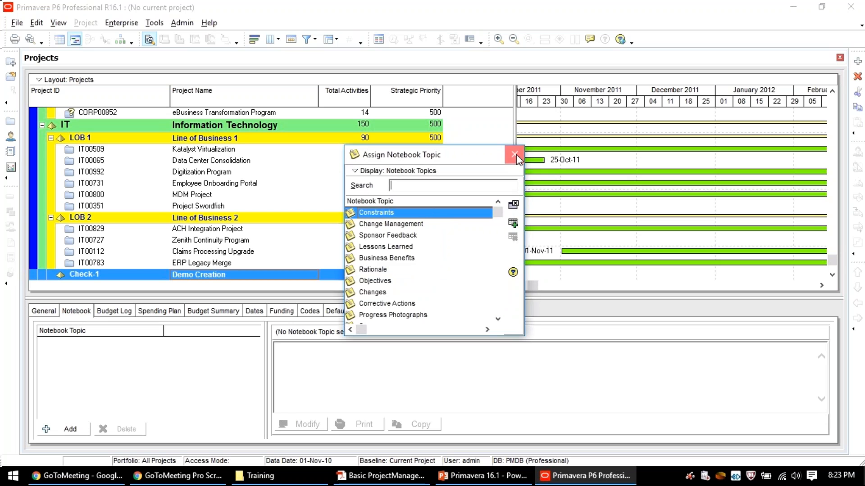
{"action": "left_click", "coordinate": [515, 155]}
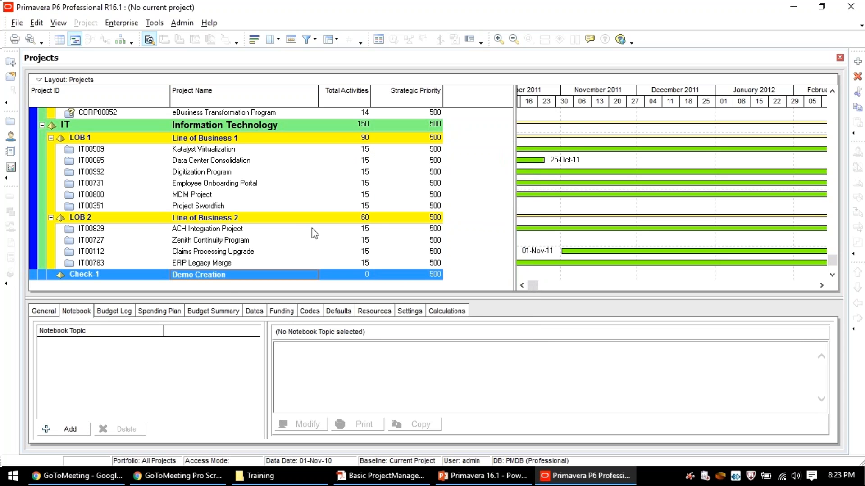
Step: Open the Organizational Breakdown Structure and filter it to show all OBS elements
{"action": "left_click", "coordinate": [124, 22]}
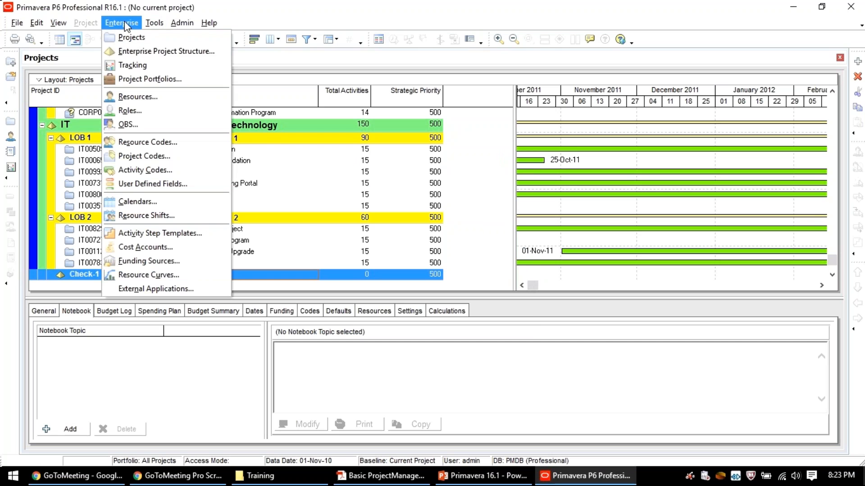
{"action": "left_click", "coordinate": [137, 126]}
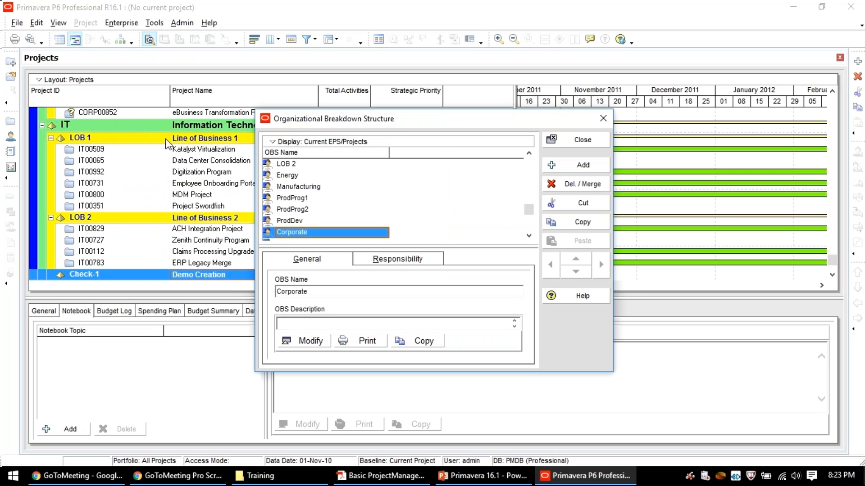
{"action": "left_click", "coordinate": [272, 142]}
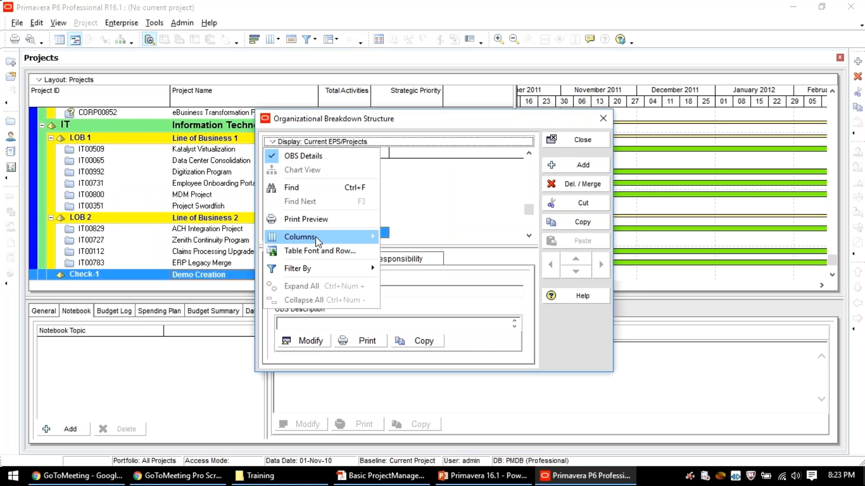
{"action": "mouse_move", "coordinate": [333, 269]}
{"action": "left_click", "coordinate": [426, 283]}
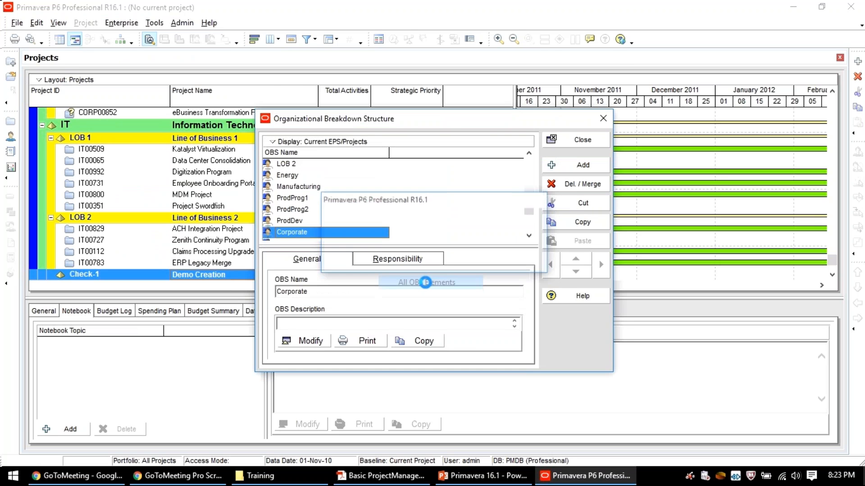
Step: Enlarge the Organizational Breakdown Structure window to fit the whole tree and reapply the All OBS Elements filter
{"action": "left_click_drag", "start_coordinate": [412, 111], "coordinate": [408, 10]}
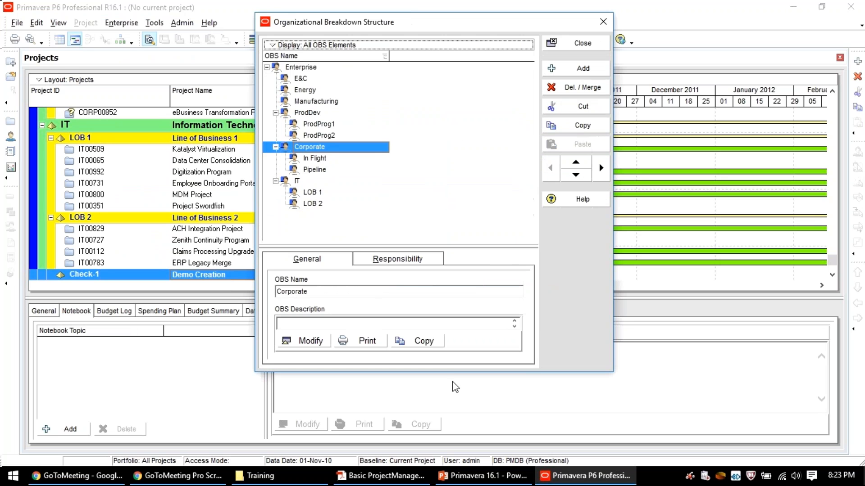
{"action": "left_click_drag", "start_coordinate": [453, 406], "coordinate": [452, 454]}
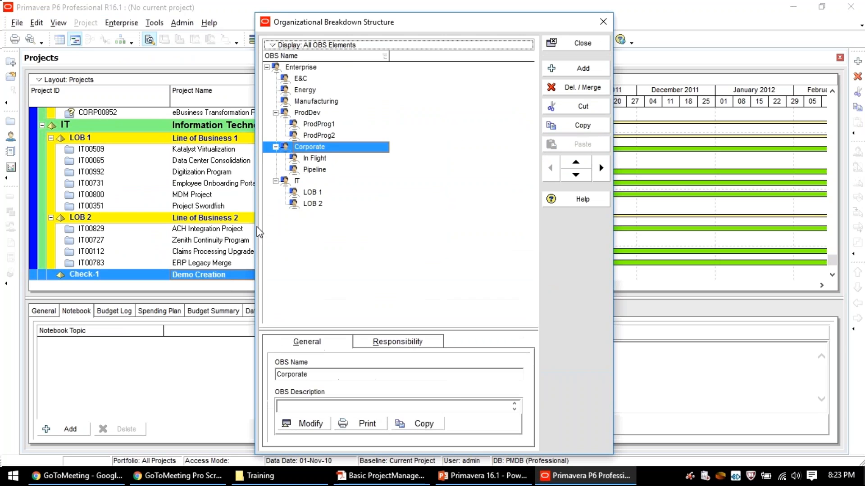
{"action": "left_click_drag", "start_coordinate": [252, 224], "coordinate": [161, 223]}
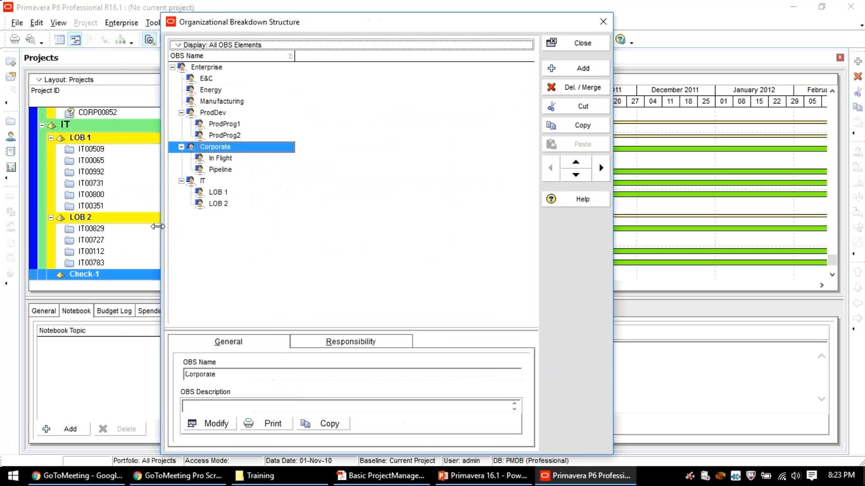
{"action": "left_click", "coordinate": [177, 47]}
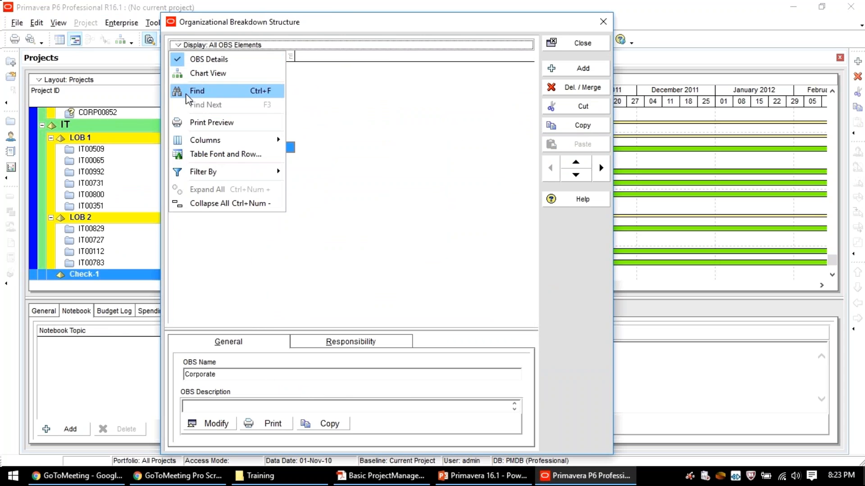
{"action": "mouse_move", "coordinate": [252, 171]}
{"action": "left_click", "coordinate": [324, 187]}
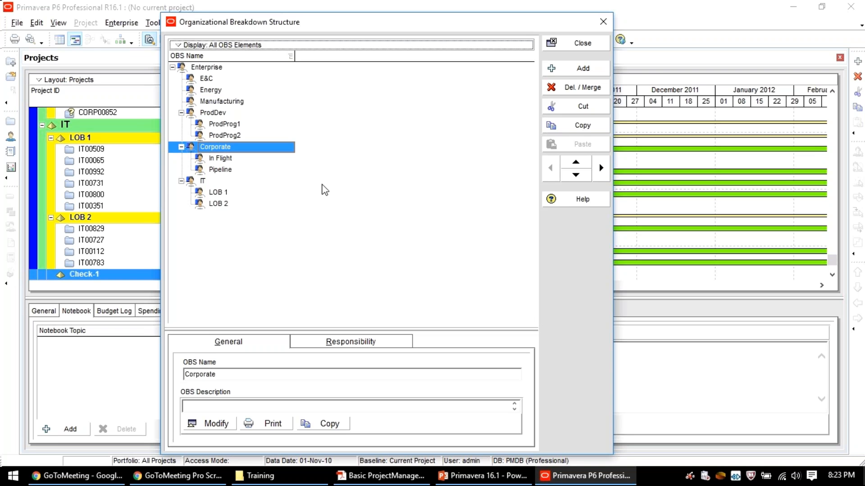
Step: Add a new OBS element after LOB 2 and move it up to be the first child of Enterprise
{"action": "left_click", "coordinate": [221, 206]}
{"action": "left_click", "coordinate": [562, 72]}
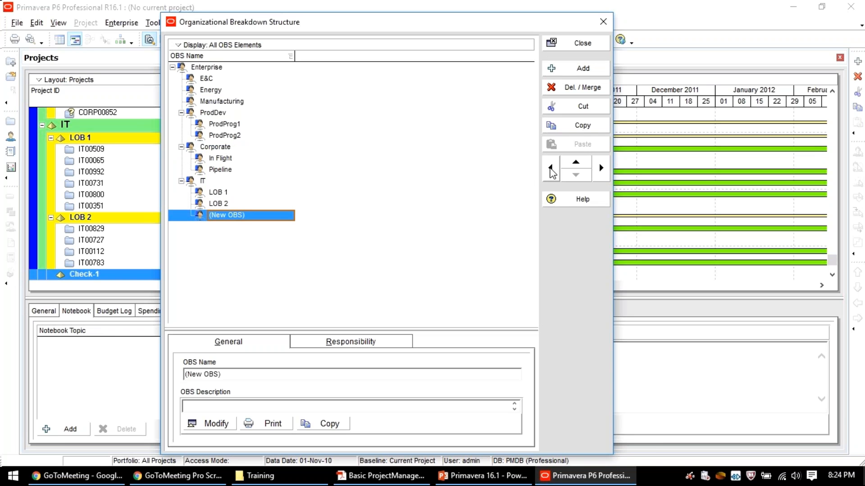
{"action": "left_click", "coordinate": [550, 168]}
{"action": "left_click", "coordinate": [576, 165]}
{"action": "left_click", "coordinate": [576, 165]}
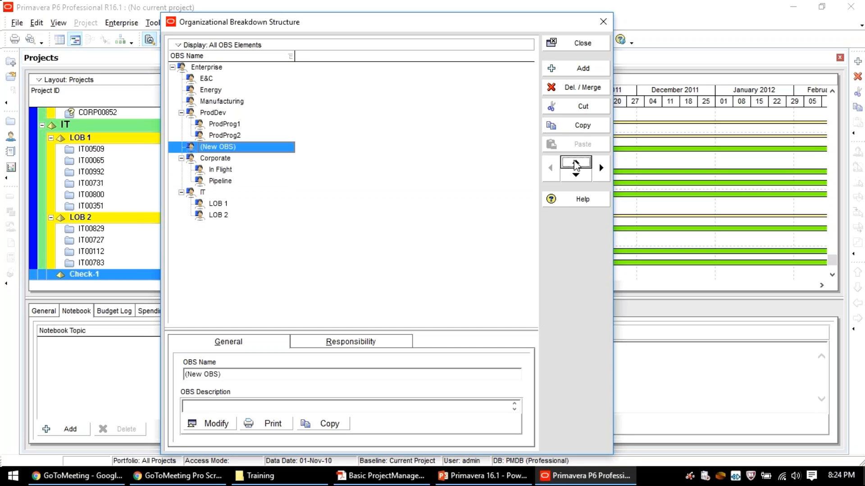
{"action": "left_click", "coordinate": [575, 164]}
{"action": "left_click", "coordinate": [576, 165]}
{"action": "left_click", "coordinate": [575, 165]}
{"action": "left_click", "coordinate": [576, 165]}
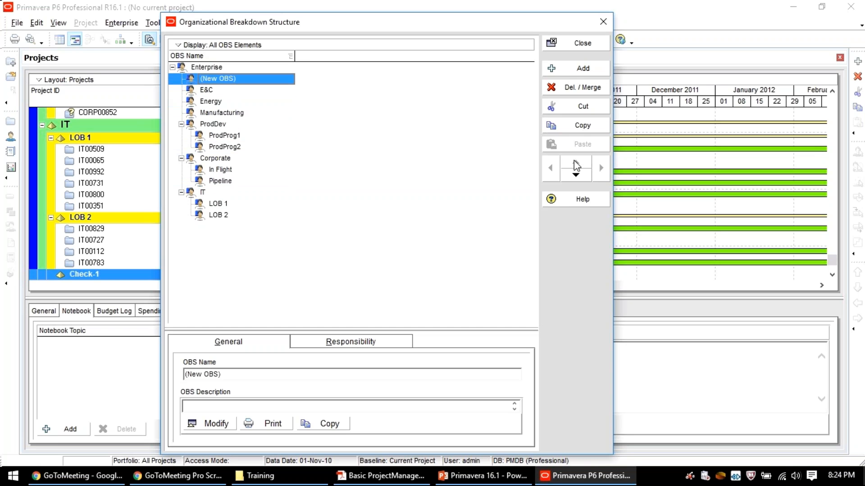
Step: Rename the root OBS element Enterprise to "TCS-" followed by the responsible person's name
{"action": "left_click", "coordinate": [212, 67]}
{"action": "left_click", "coordinate": [212, 68]}
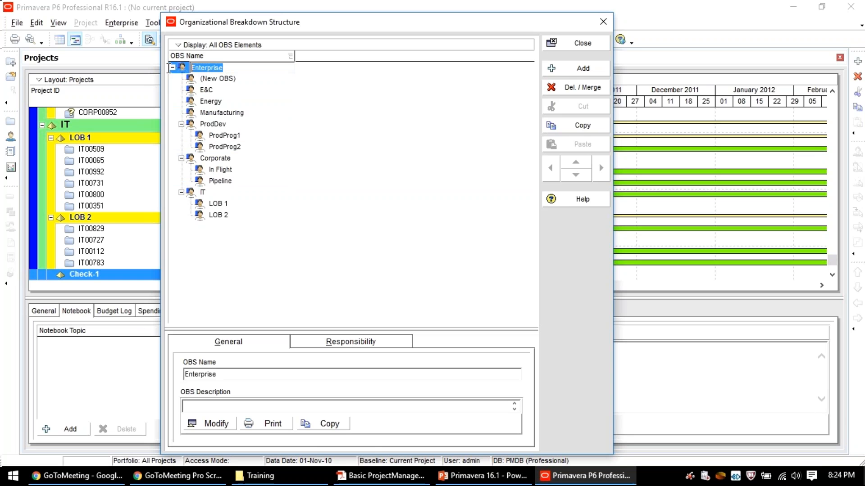
{"action": "type", "text": "TCS- Chandrashekar"}
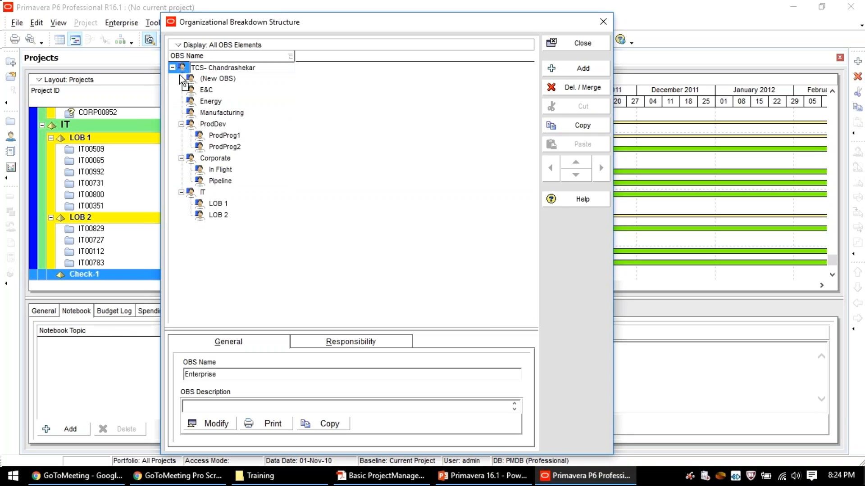
{"action": "left_click", "coordinate": [215, 80]}
{"action": "left_click", "coordinate": [214, 71]}
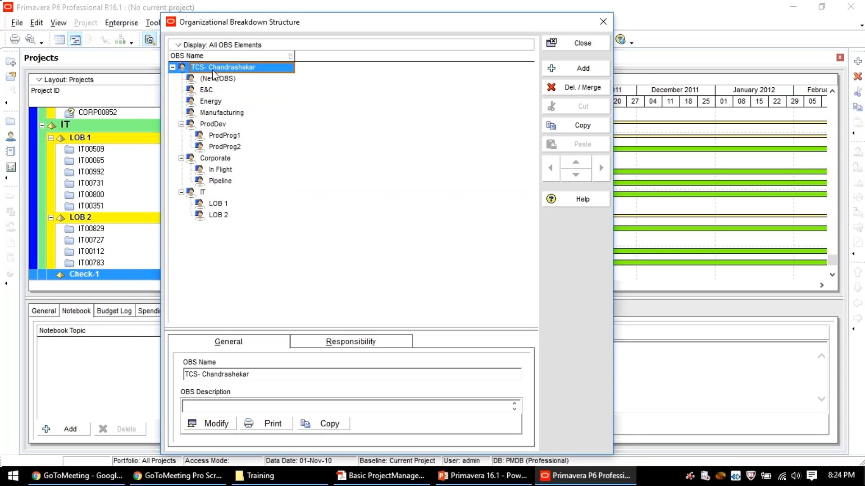
Step: Rename the new OBS element under the root with the responsible manager's name
{"action": "left_click", "coordinate": [227, 79]}
{"action": "left_click", "coordinate": [227, 79]}
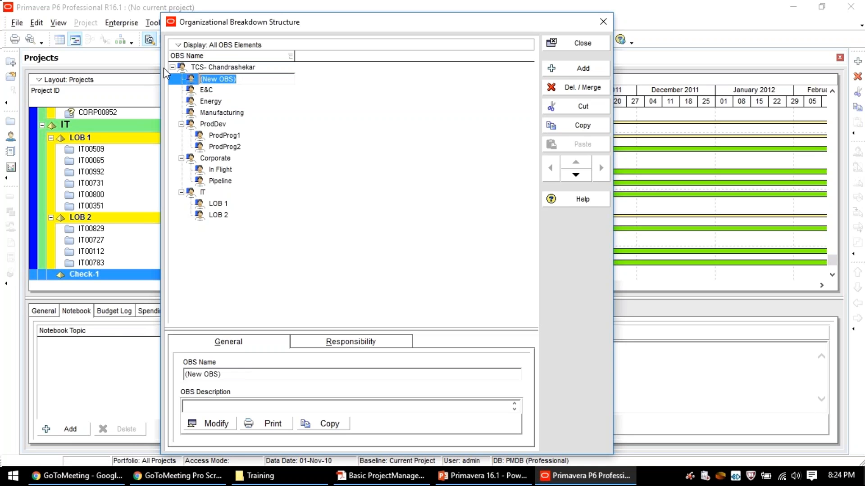
{"action": "type", "text": "Sam"}
{"action": "type", "text": "ba"}
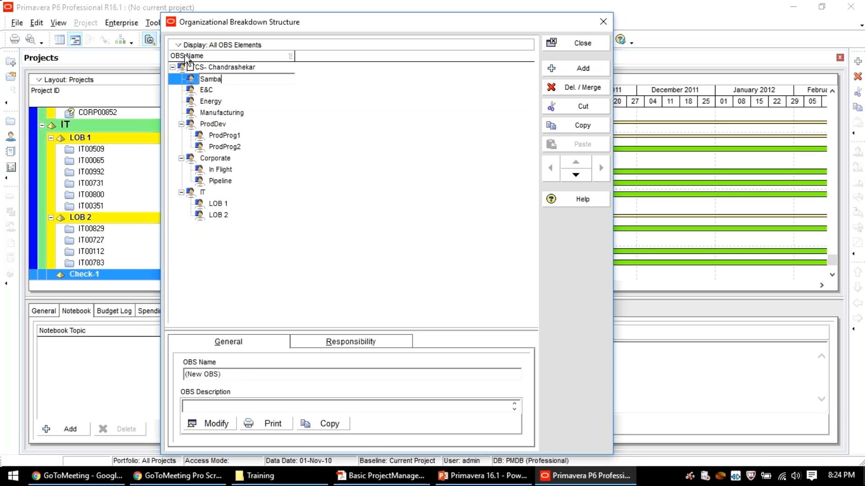
{"action": "key", "text": "Return"}
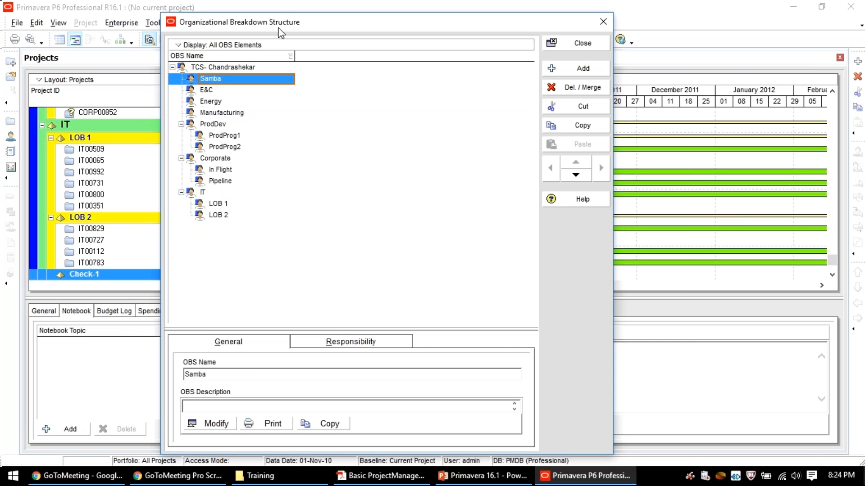
Step: Move the Organizational Breakdown Structure window aside and review the renamed element's responsibility assignments and general details
{"action": "left_click_drag", "start_coordinate": [280, 32], "coordinate": [472, 57]}
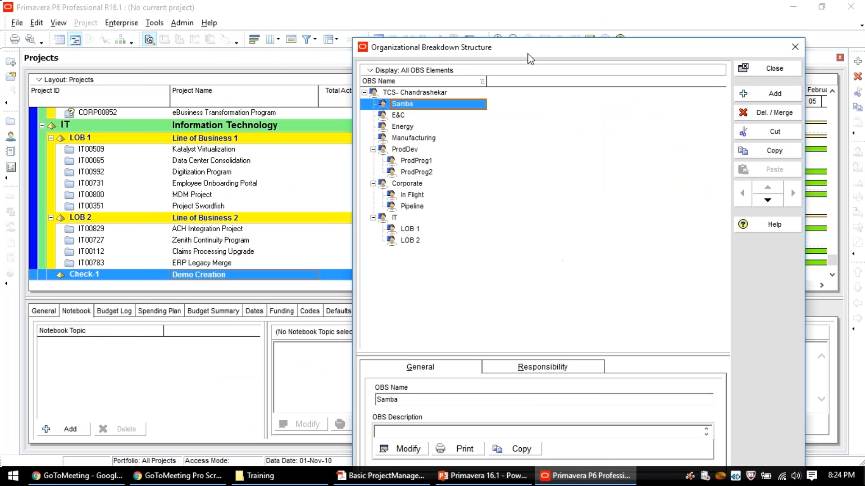
{"action": "left_click_drag", "start_coordinate": [531, 59], "coordinate": [506, 32]}
{"action": "left_click", "coordinate": [507, 338]}
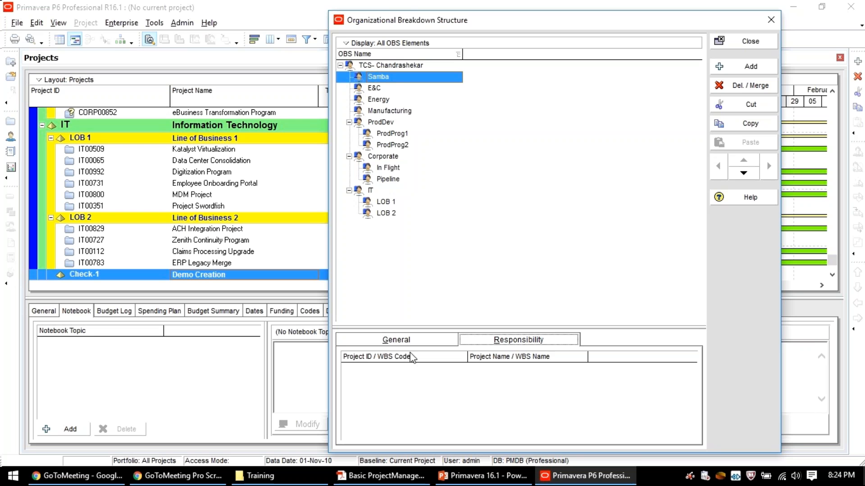
{"action": "left_click", "coordinate": [404, 340]}
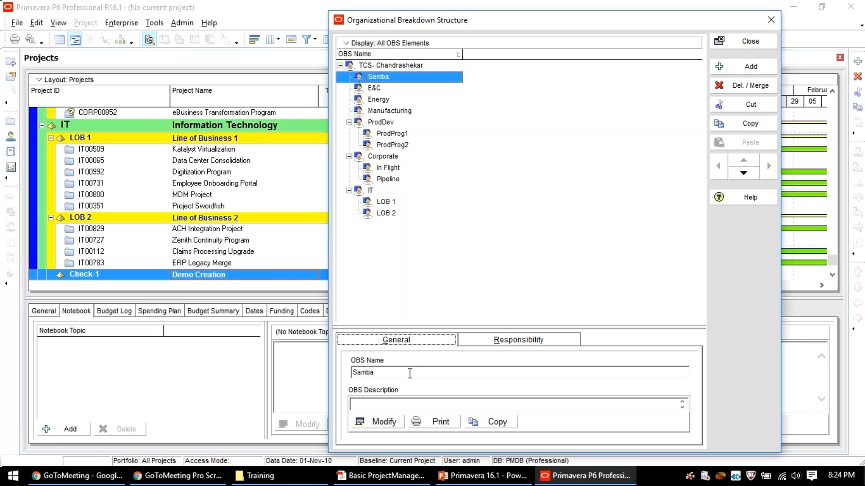
{"action": "left_click", "coordinate": [389, 408]}
Step: Close the Organizational Breakdown Structure and assign the newly named OBS element as responsible manager of the EPS element Check-1
{"action": "left_click", "coordinate": [737, 41]}
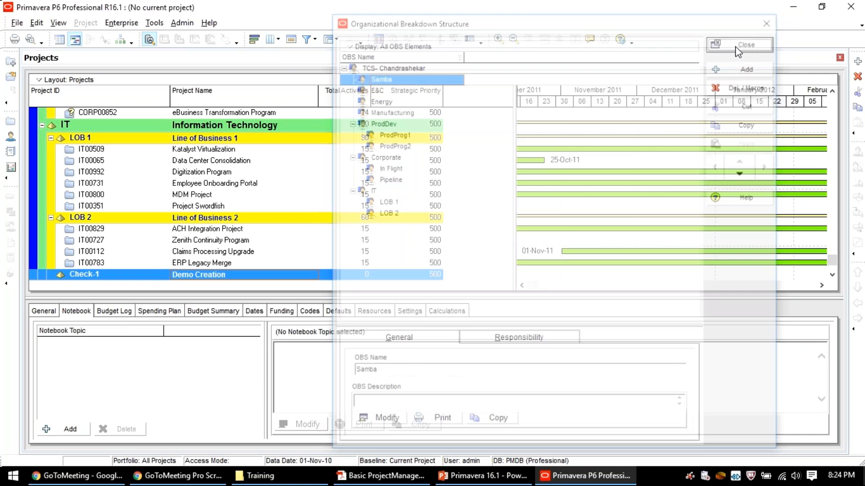
{"action": "left_click", "coordinate": [465, 375]}
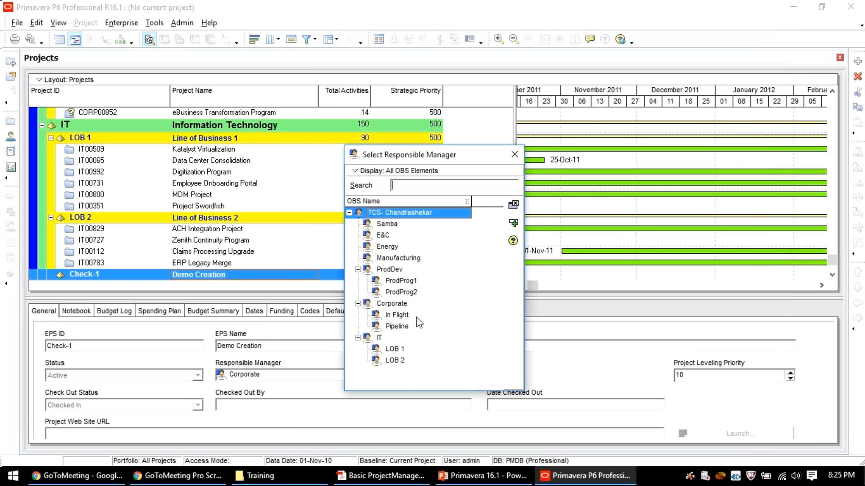
{"action": "left_click", "coordinate": [387, 226]}
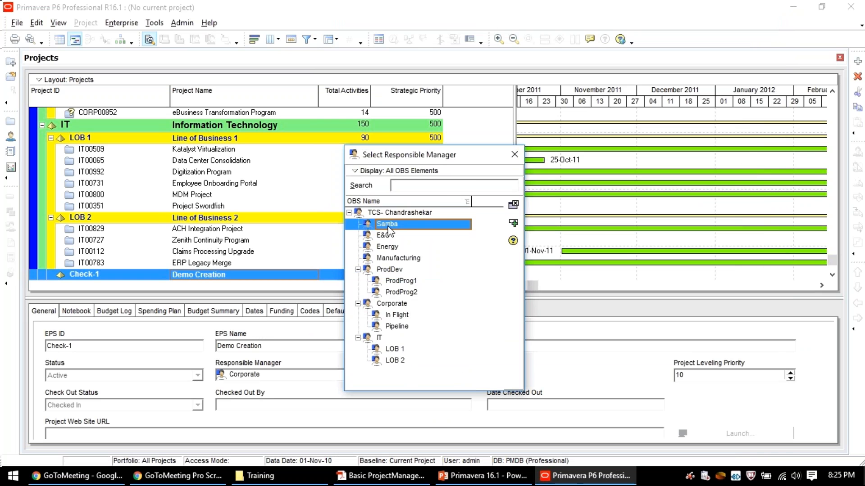
{"action": "double_click", "coordinate": [388, 226]}
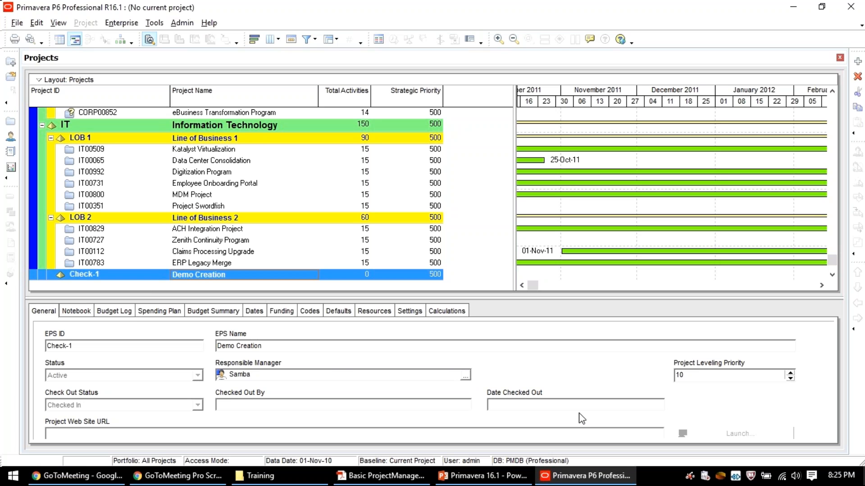
Step: Review the notebook, budget log, spending plan and budget summary of Check-1, ending on its general details
{"action": "left_click", "coordinate": [74, 316]}
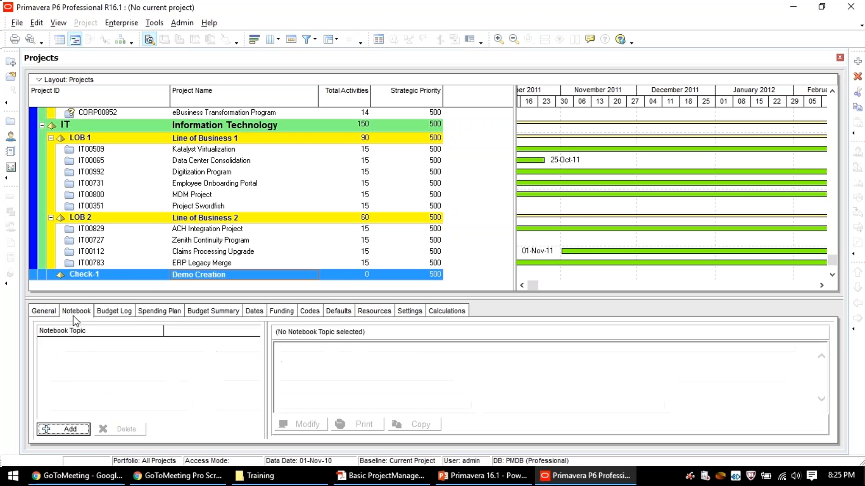
{"action": "left_click", "coordinate": [114, 312]}
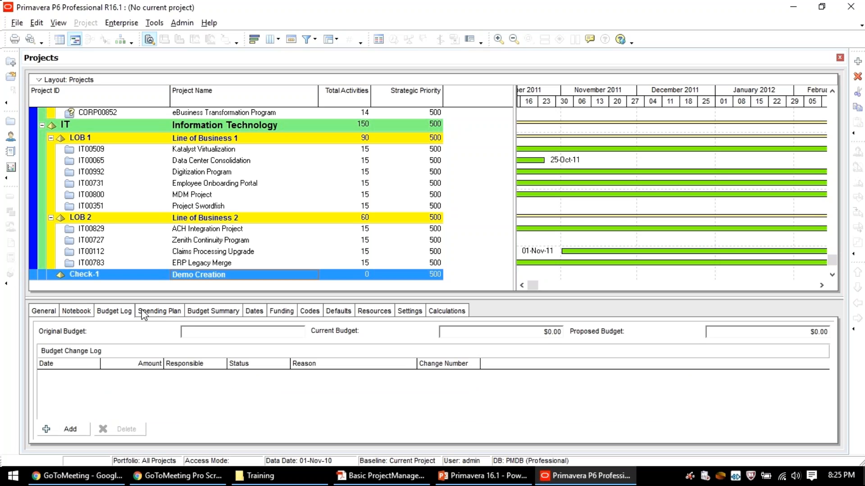
{"action": "left_click", "coordinate": [144, 315]}
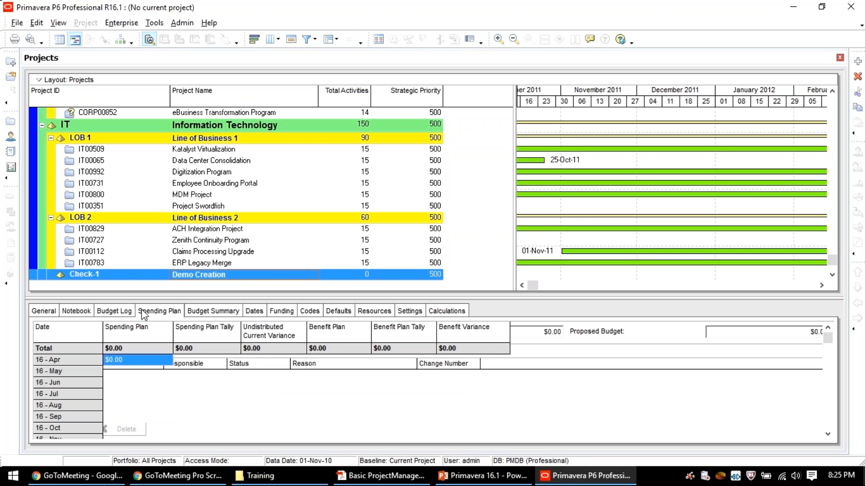
{"action": "left_click", "coordinate": [213, 315]}
{"action": "left_click", "coordinate": [43, 313]}
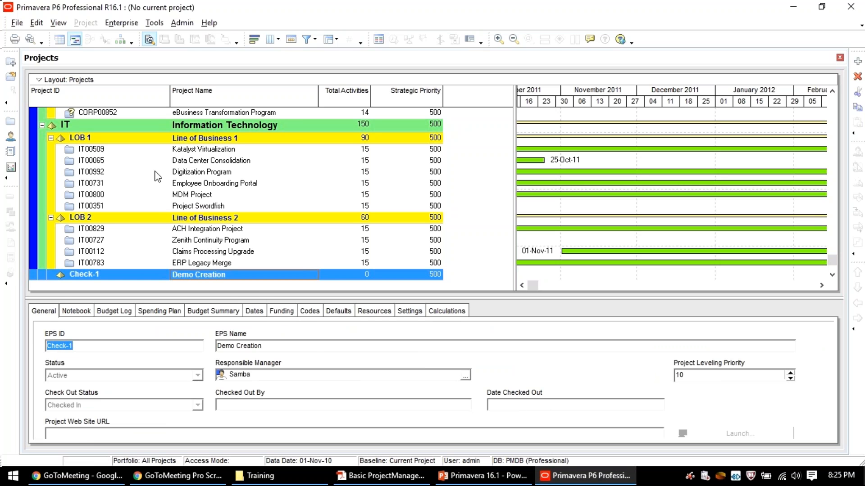
{"action": "left_click", "coordinate": [121, 23]}
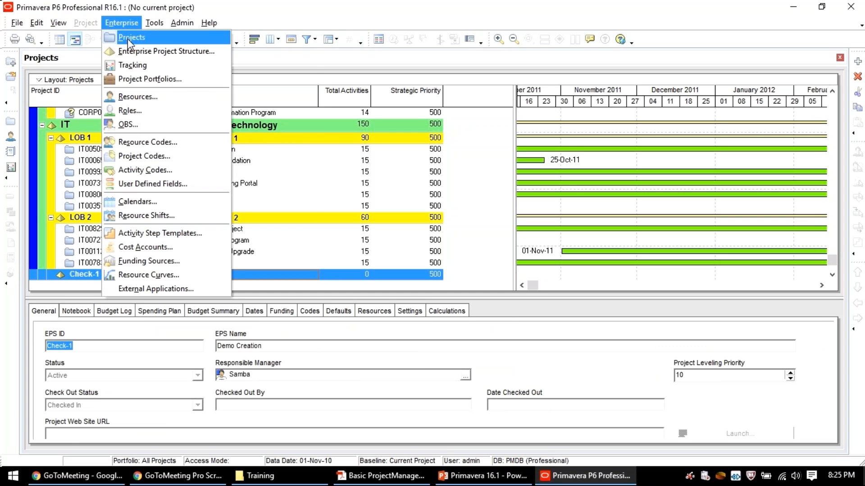
{"action": "mouse_move", "coordinate": [161, 23]}
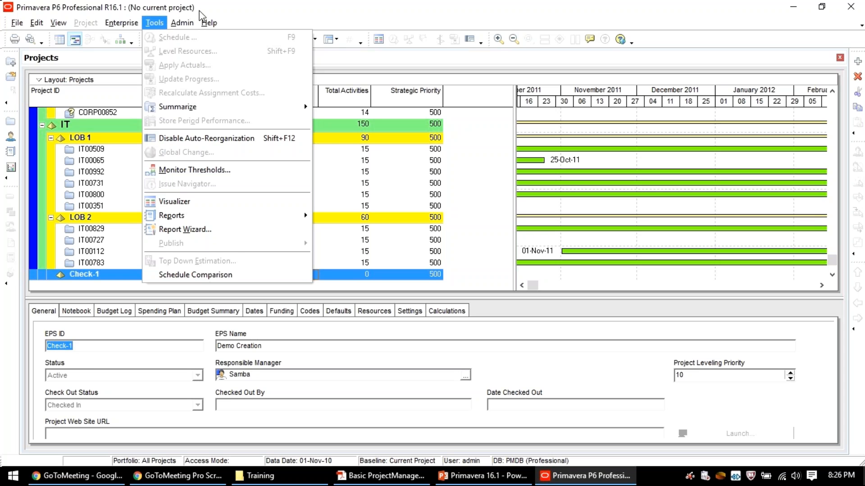
Step: Go to the Projects view and start creating a new project under the EPS element Check-1, Demo Creation
{"action": "left_click", "coordinate": [126, 22]}
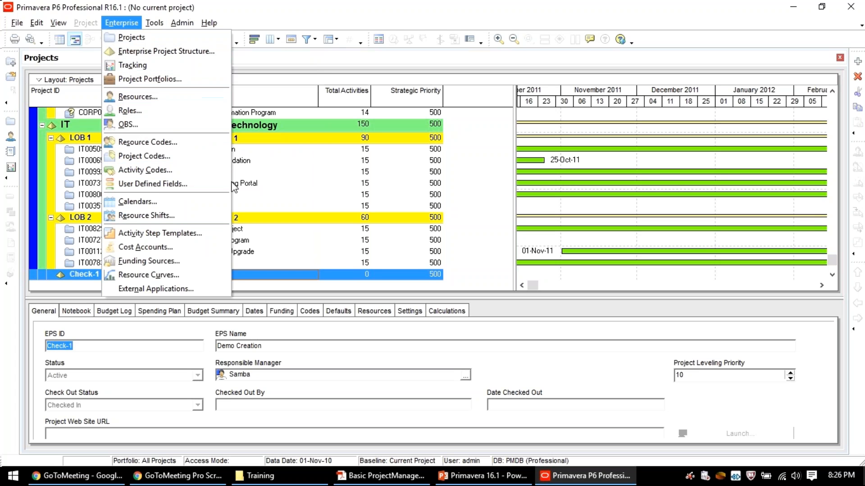
{"action": "left_click", "coordinate": [124, 42]}
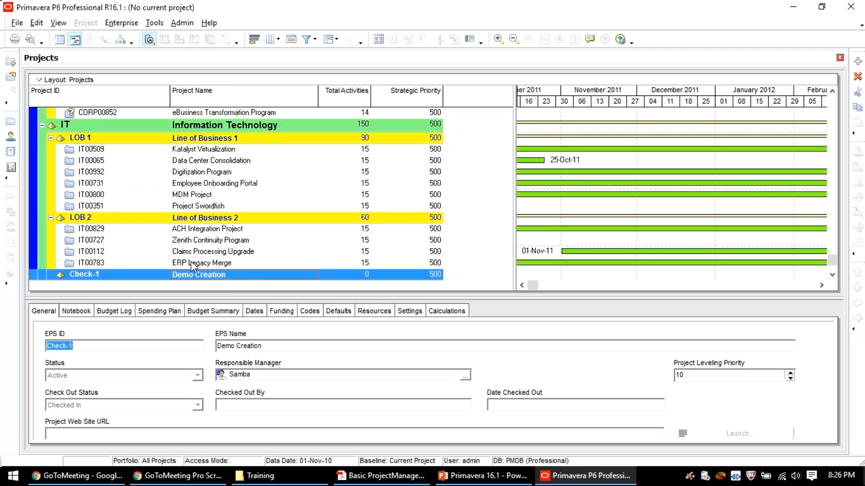
{"action": "left_click_drag", "start_coordinate": [193, 266], "coordinate": [188, 279]}
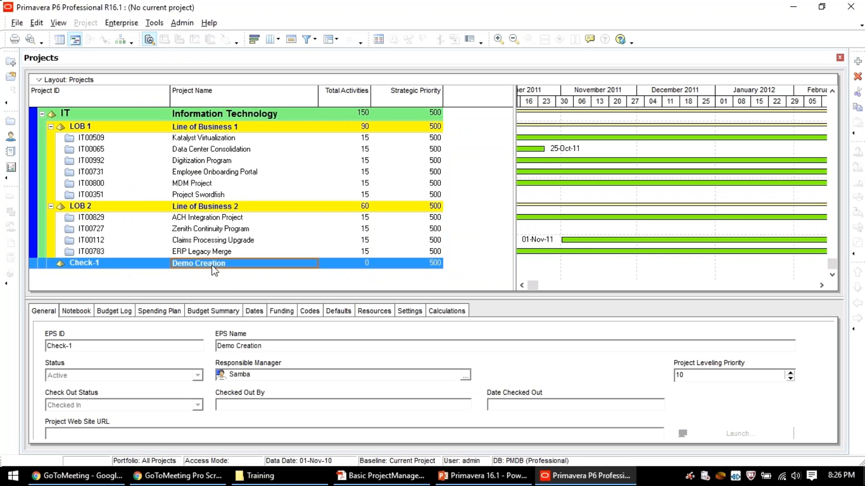
{"action": "left_click", "coordinate": [856, 67]}
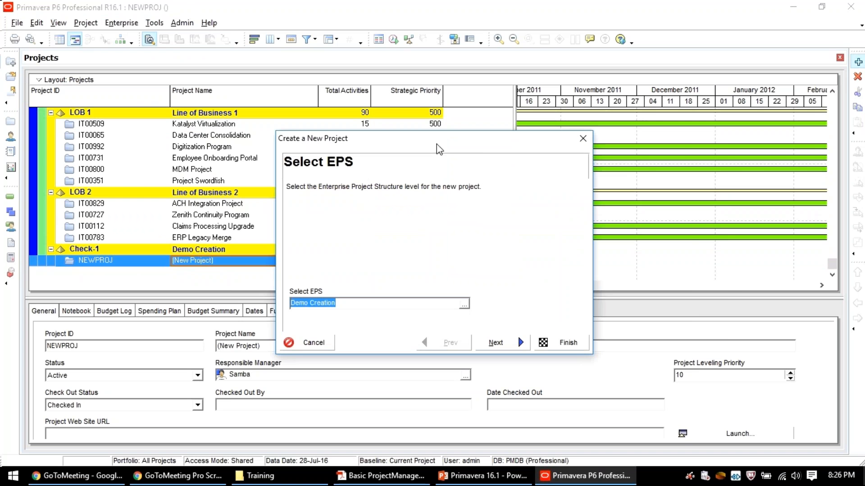
{"action": "left_click_drag", "start_coordinate": [427, 143], "coordinate": [559, 143]}
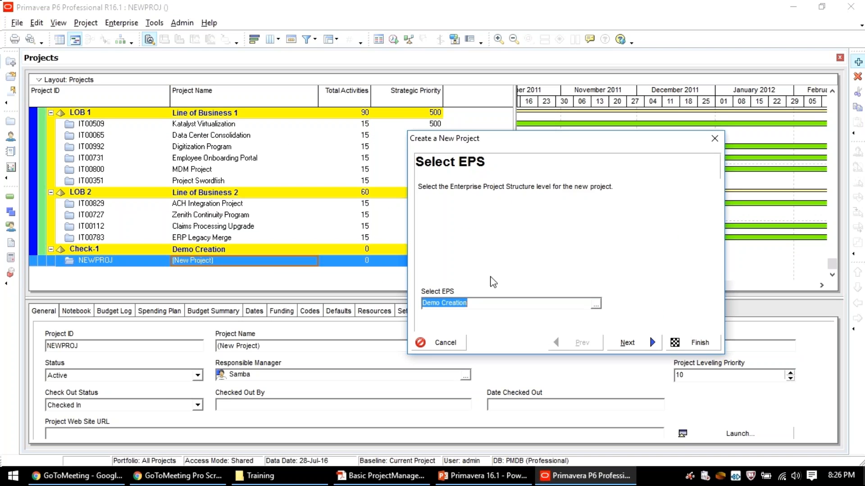
Step: Enlarge the EPS selection list, choose Check-1 Demo Creation as the new project's EPS, and continue to the project naming page
{"action": "left_click", "coordinate": [491, 302]}
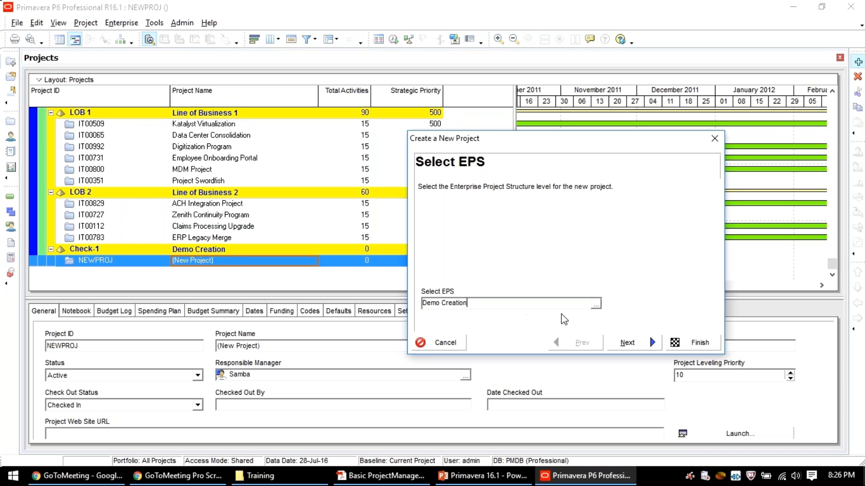
{"action": "left_click", "coordinate": [596, 305]}
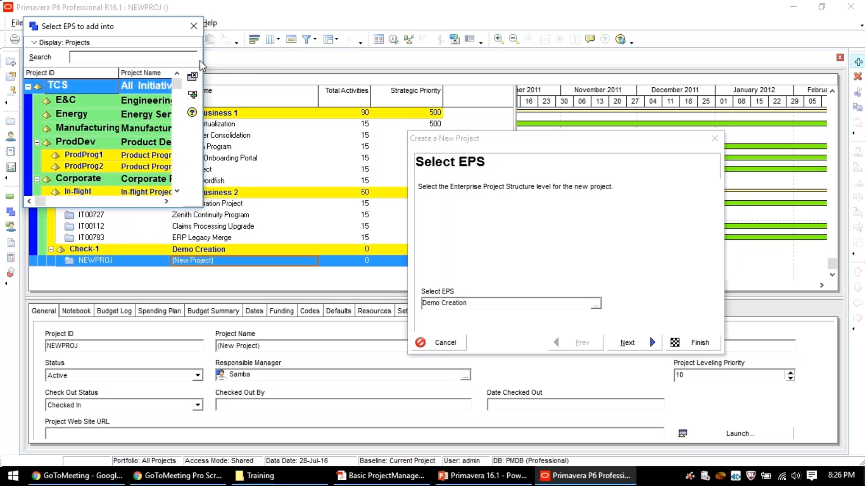
{"action": "left_click_drag", "start_coordinate": [200, 61], "coordinate": [265, 71]}
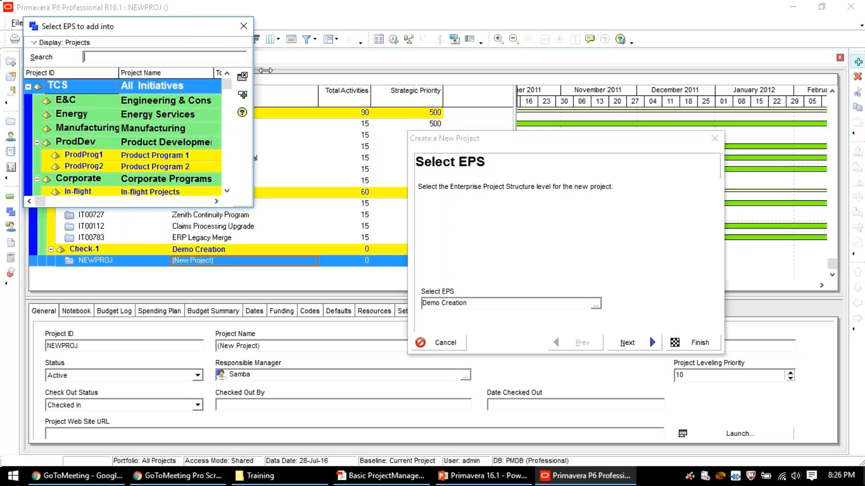
{"action": "left_click_drag", "start_coordinate": [266, 71], "coordinate": [303, 75]}
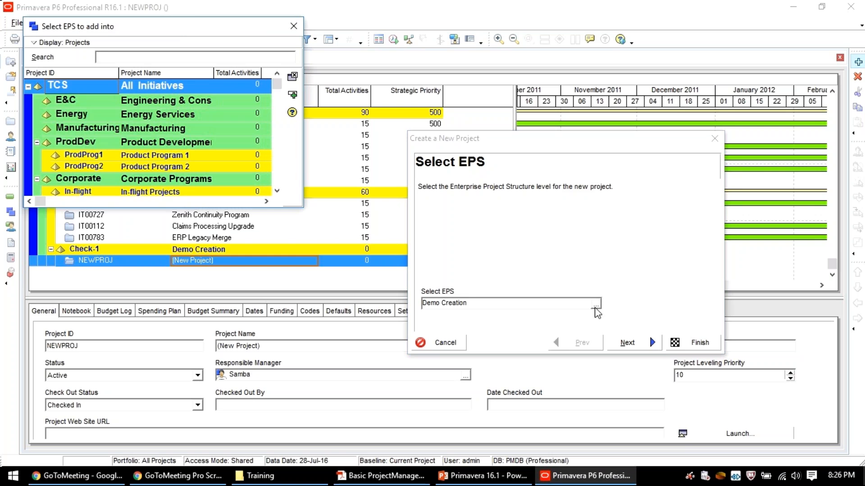
{"action": "left_click_drag", "start_coordinate": [201, 207], "coordinate": [200, 287]}
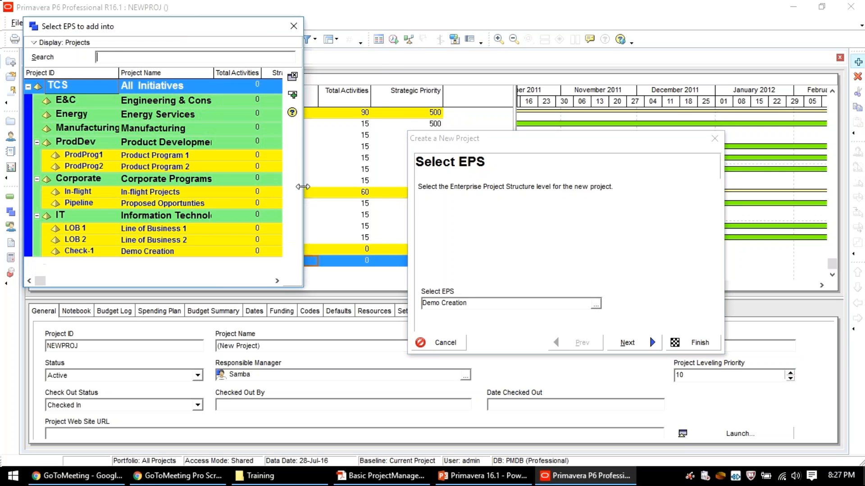
{"action": "left_click_drag", "start_coordinate": [302, 187], "coordinate": [484, 207]}
{"action": "left_click_drag", "start_coordinate": [136, 26], "coordinate": [497, 34]}
{"action": "left_click", "coordinate": [512, 239]}
{"action": "left_click", "coordinate": [516, 260]}
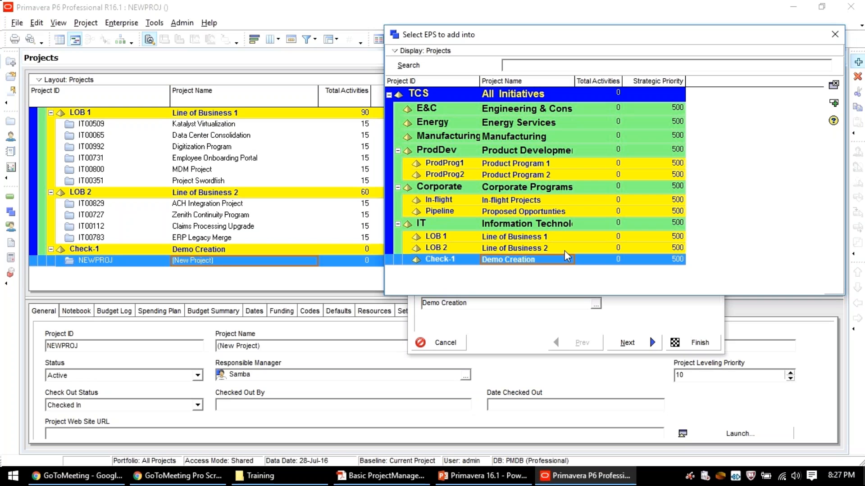
{"action": "double_click", "coordinate": [492, 261]}
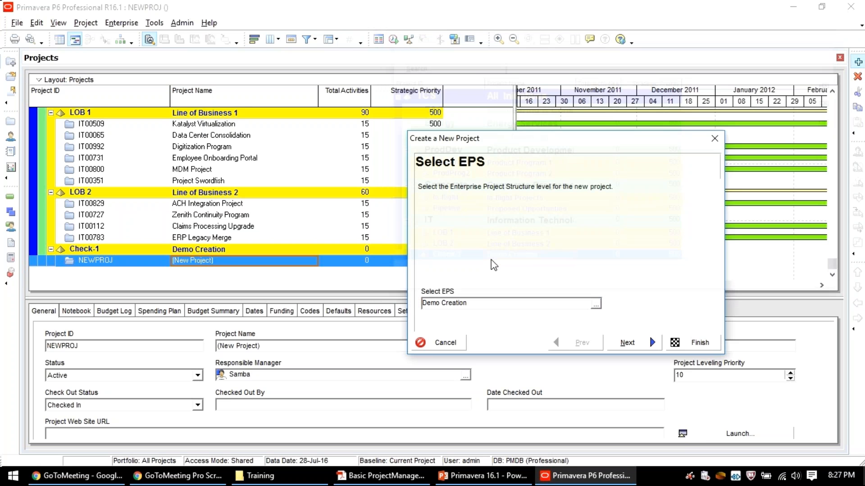
{"action": "key", "text": "Return"}
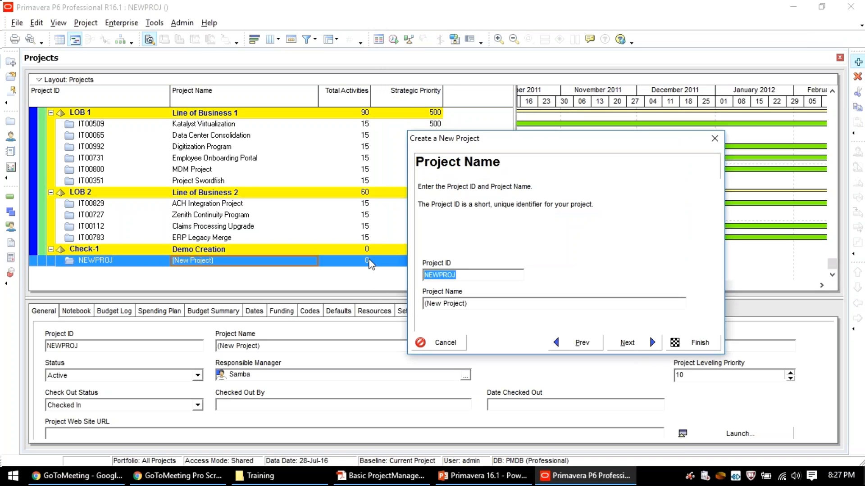
Step: Set the Project ID to PROJ_DEMO and the Project Name to Demo Project, and continue to the project dates
{"action": "type", "text": "PROJ_DEMO"}
{"action": "key", "text": "Tab"}
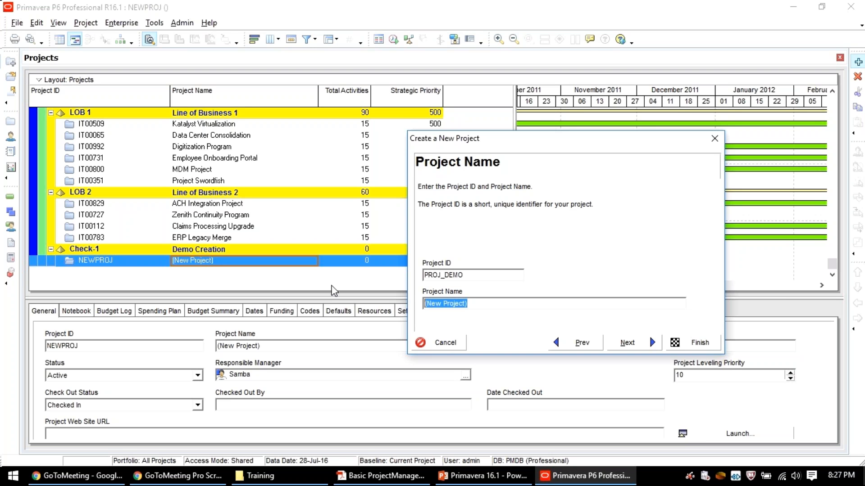
{"action": "type", "text": "De"}
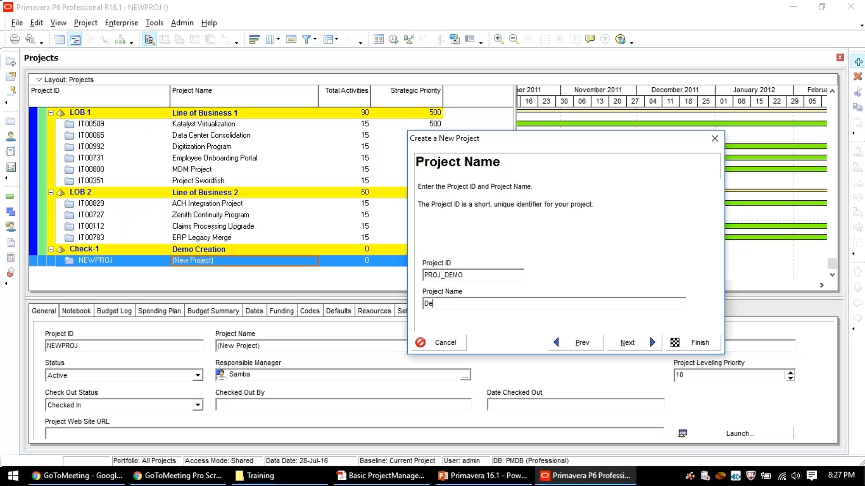
{"action": "type", "text": "mo Project"}
{"action": "left_click", "coordinate": [631, 343]}
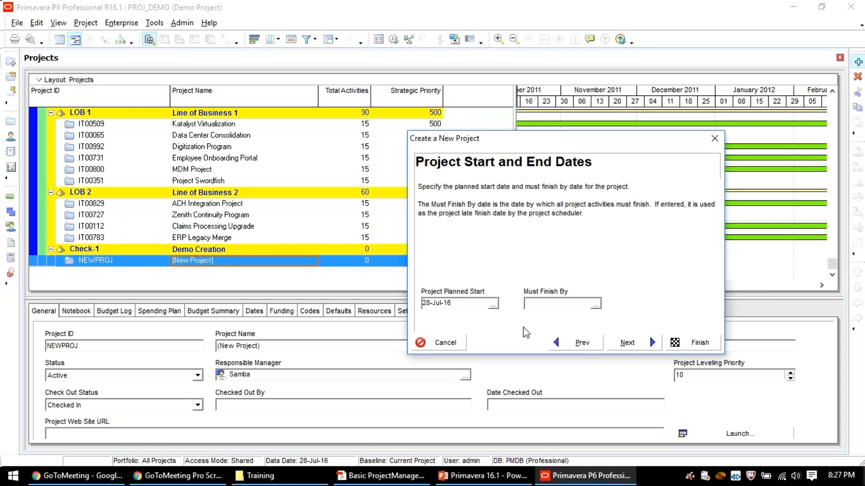
Step: Set the Project Planned Start to 01-Aug-16, leave Must Finish By empty, and continue to the responsible manager page
{"action": "left_click", "coordinate": [494, 306]}
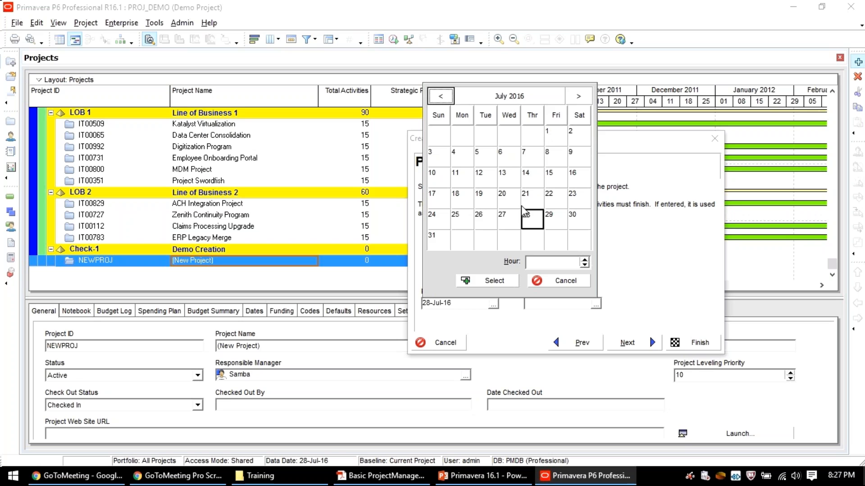
{"action": "left_click", "coordinate": [577, 95]}
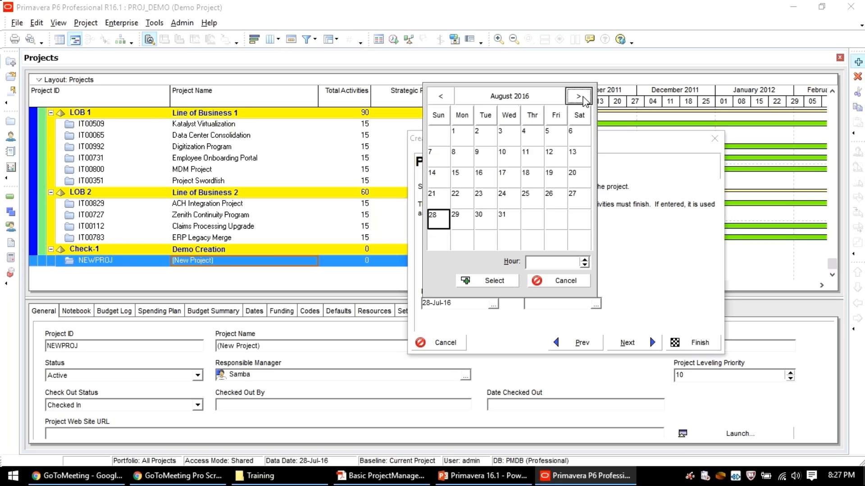
{"action": "left_click", "coordinate": [455, 139]}
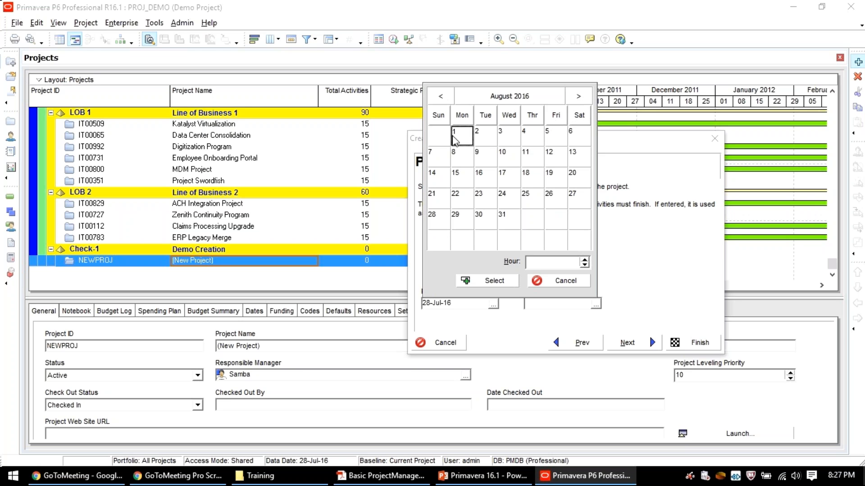
{"action": "left_click", "coordinate": [476, 282]}
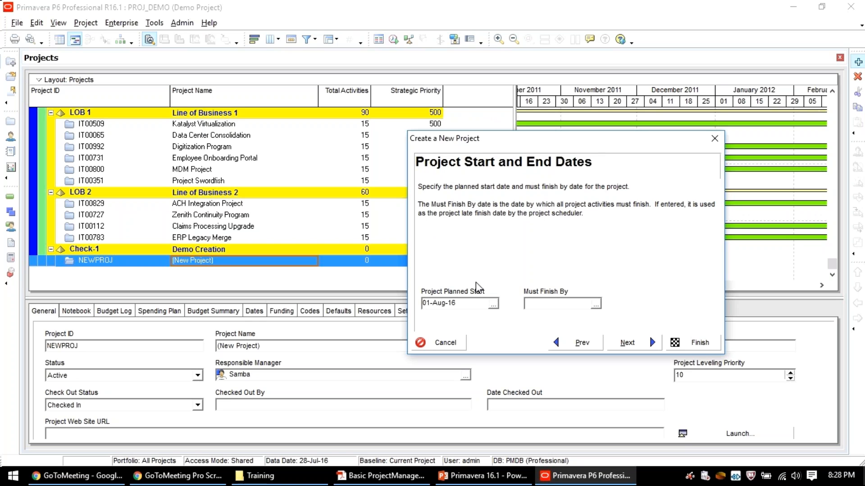
{"action": "left_click", "coordinate": [561, 309]}
{"action": "left_click", "coordinate": [622, 344]}
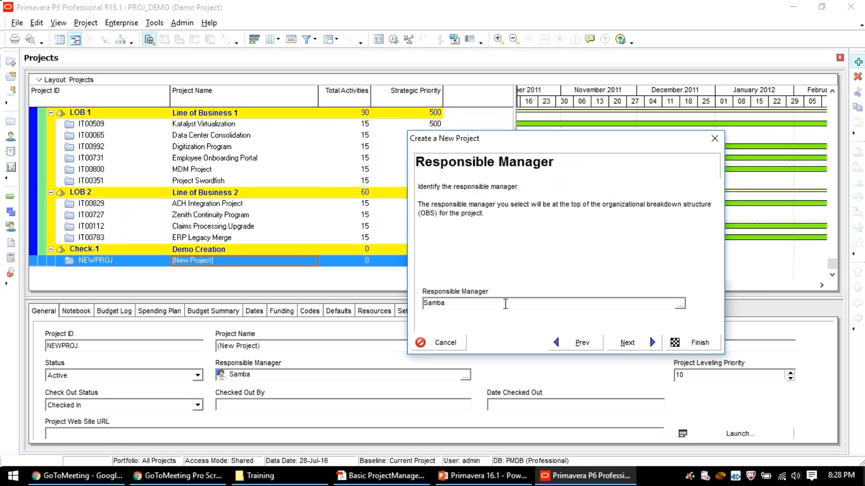
Step: Choose the OBS element LOB 2 as the project's responsible manager and continue to the assignment rate type page
{"action": "left_click", "coordinate": [678, 305]}
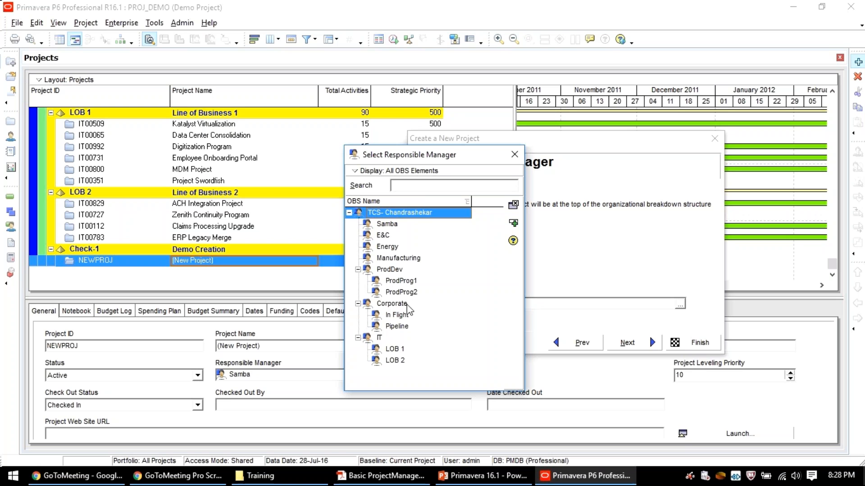
{"action": "left_click", "coordinate": [398, 363]}
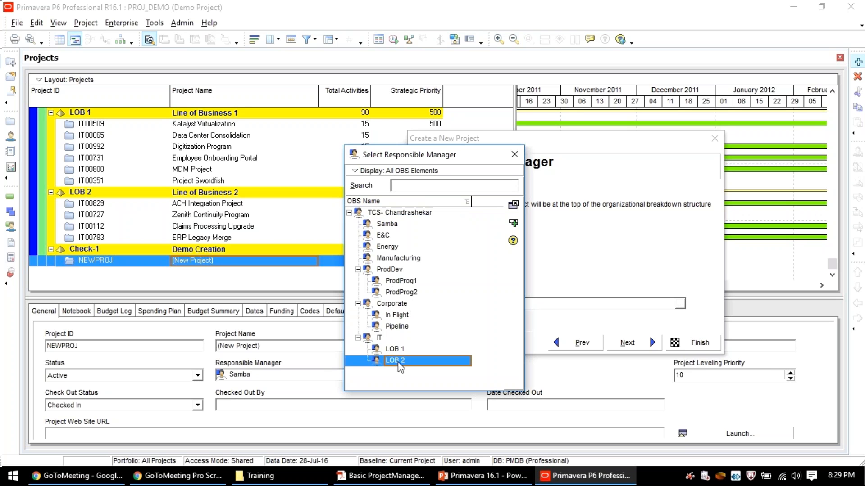
{"action": "double_click", "coordinate": [398, 363]}
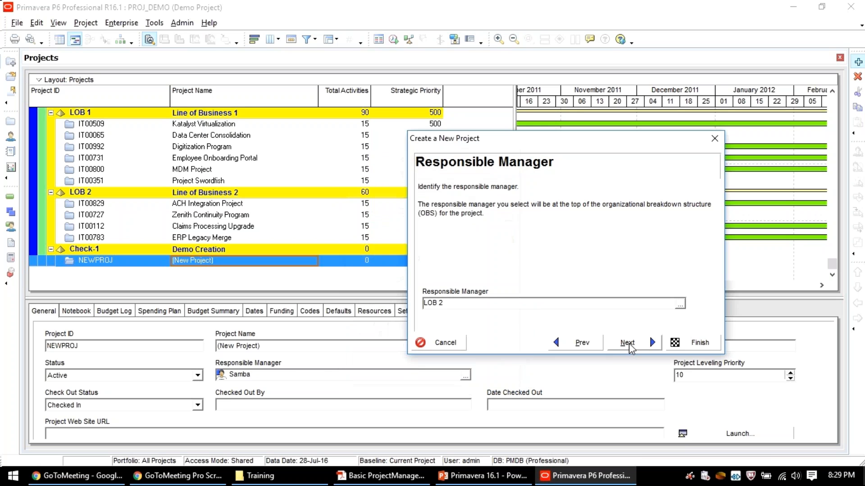
{"action": "left_click", "coordinate": [629, 345]}
{"action": "left_click", "coordinate": [635, 345]}
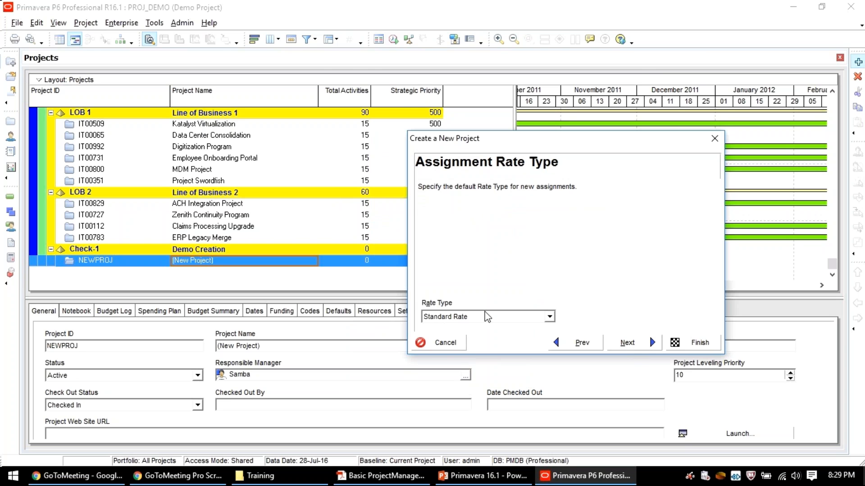
Step: Choose Standard Rate as the default rate type for new assignments and finish creating the project
{"action": "left_click_drag", "start_coordinate": [545, 143], "coordinate": [457, 72]}
{"action": "left_click", "coordinate": [461, 249]}
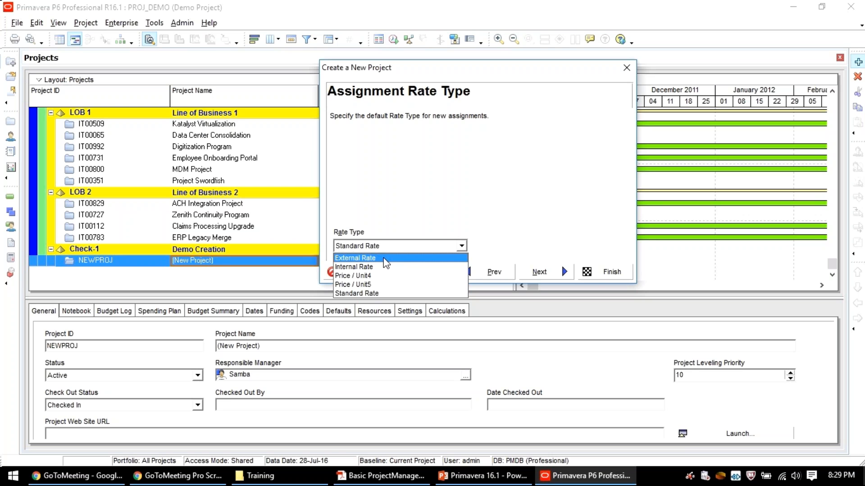
{"action": "left_click", "coordinate": [379, 294]}
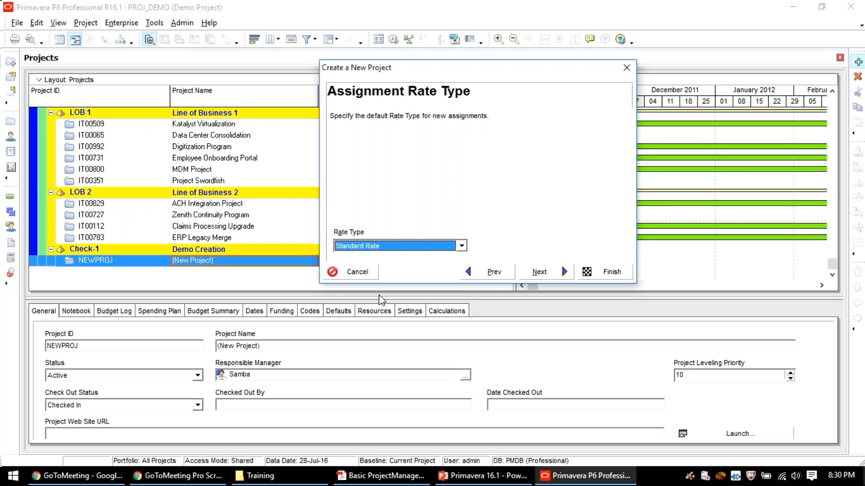
{"action": "left_click", "coordinate": [545, 273]}
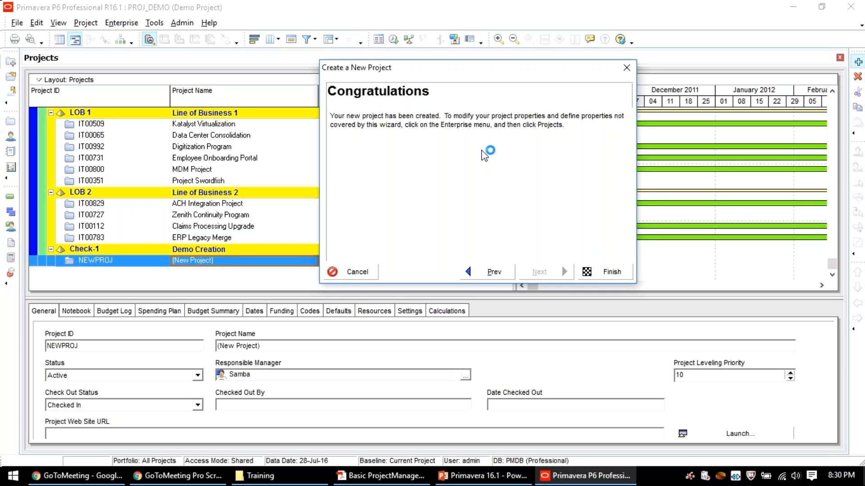
{"action": "left_click", "coordinate": [596, 271]}
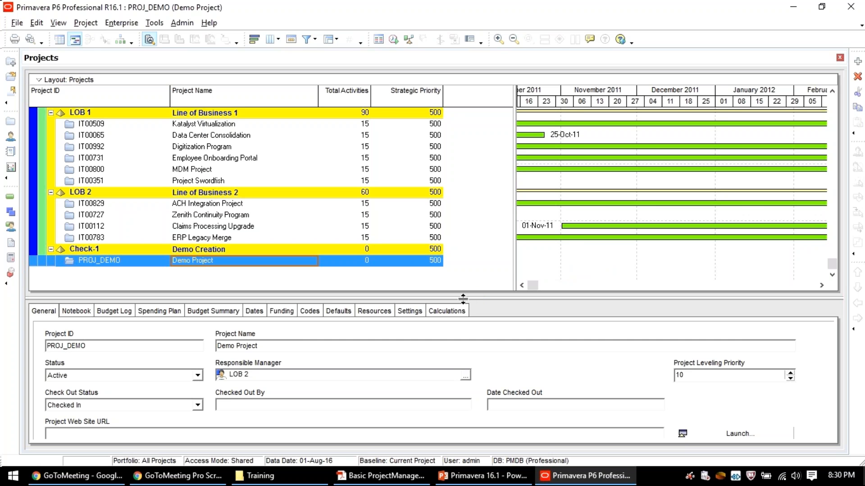
Step: Examine the general details of PROJ_DEMO and ERP Legacy Merge, and display PROJ_DEMO's defaults for new activities
{"action": "left_click_drag", "start_coordinate": [464, 353], "coordinate": [564, 349]}
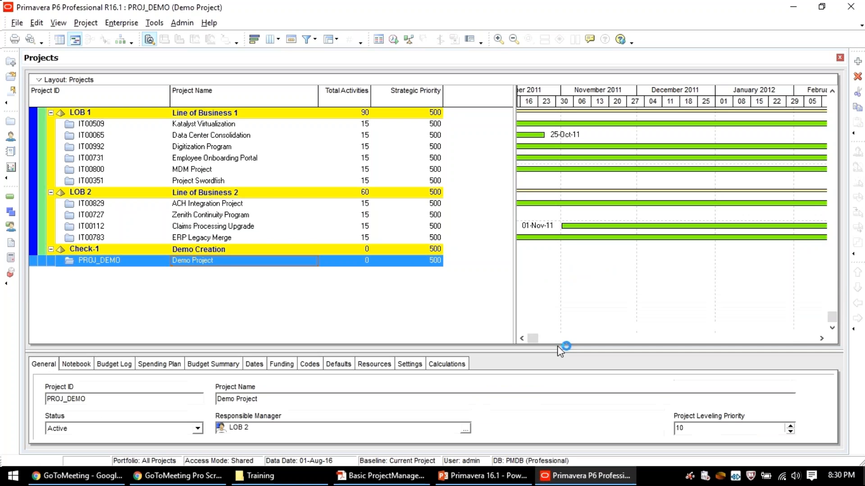
{"action": "left_click", "coordinate": [123, 262]}
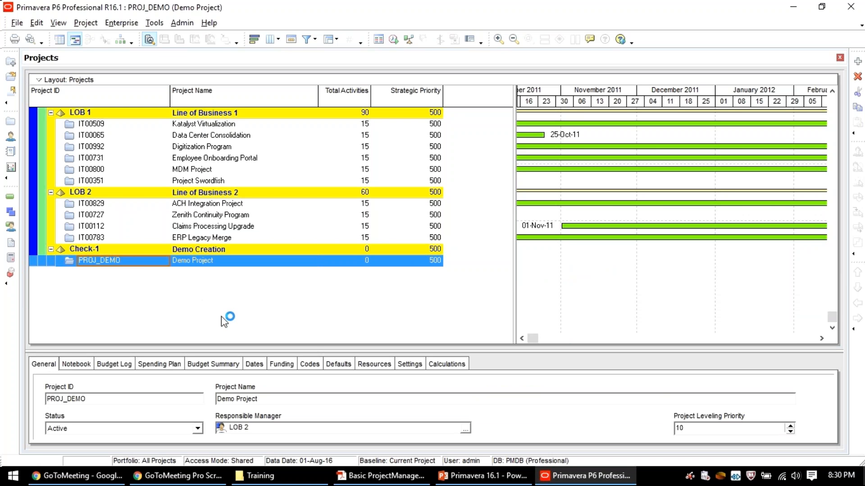
{"action": "left_click", "coordinate": [108, 236]}
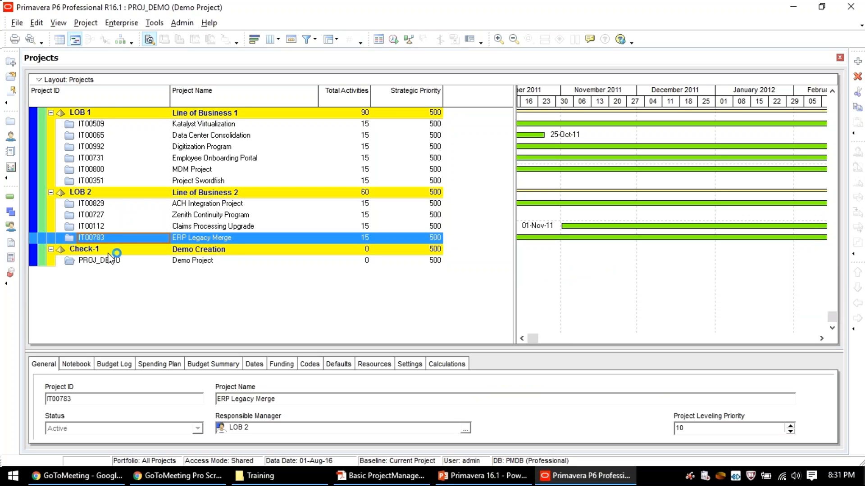
{"action": "left_click", "coordinate": [83, 263]}
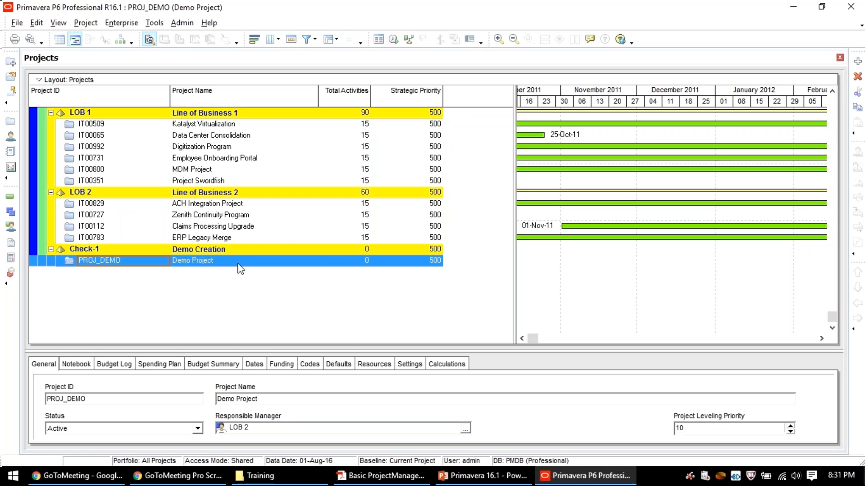
{"action": "left_click_drag", "start_coordinate": [270, 350], "coordinate": [251, 311]}
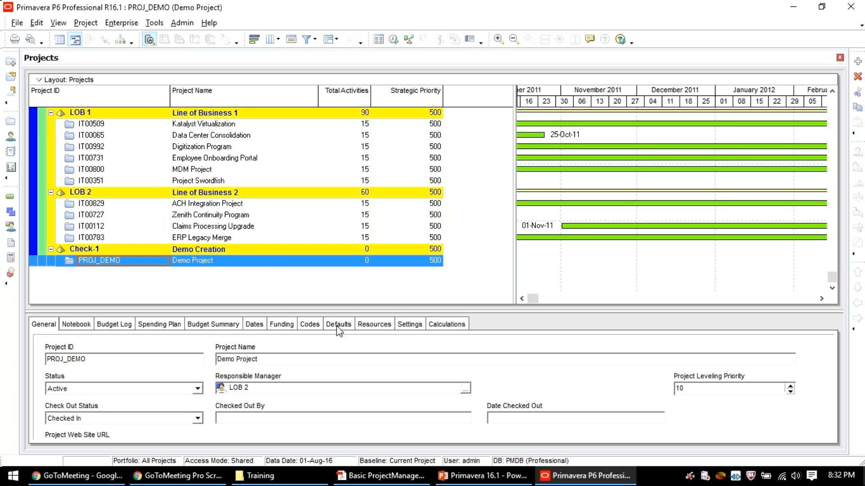
{"action": "left_click", "coordinate": [194, 265]}
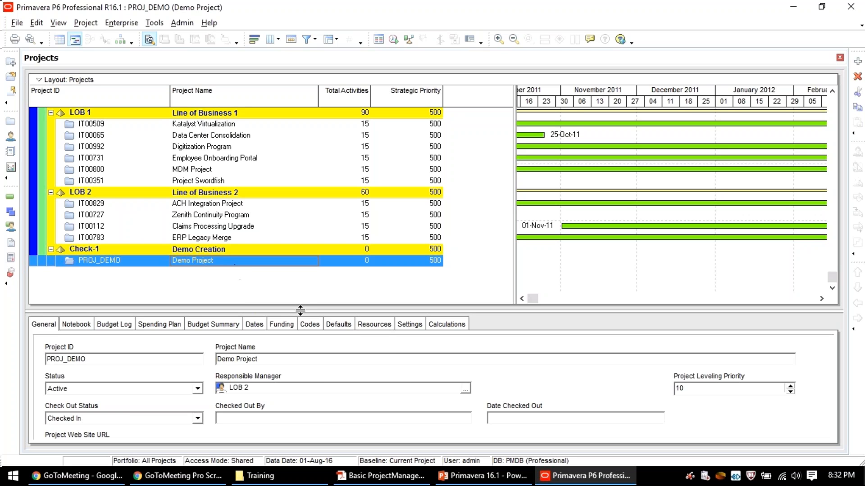
{"action": "left_click", "coordinate": [347, 328]}
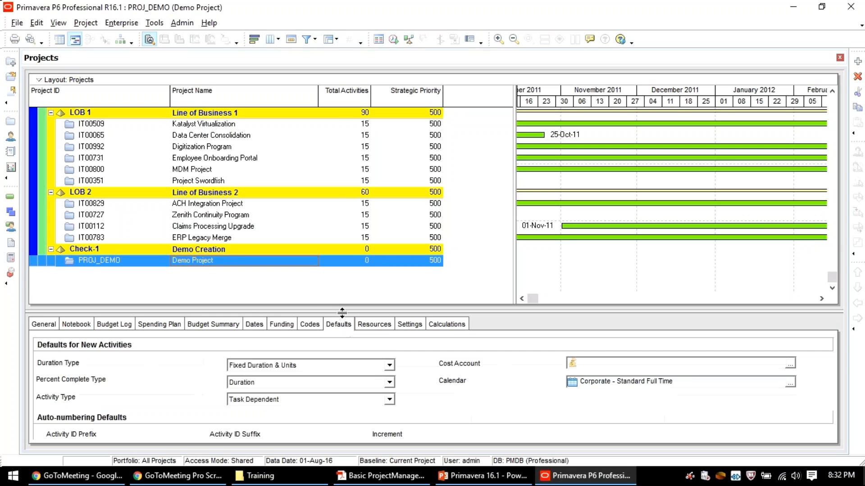
{"action": "left_click_drag", "start_coordinate": [340, 310], "coordinate": [336, 277]}
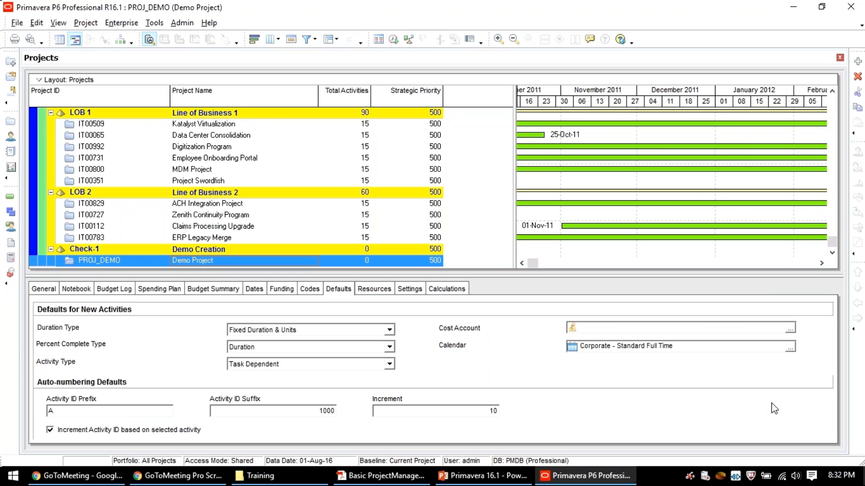
{"action": "left_click", "coordinate": [790, 349]}
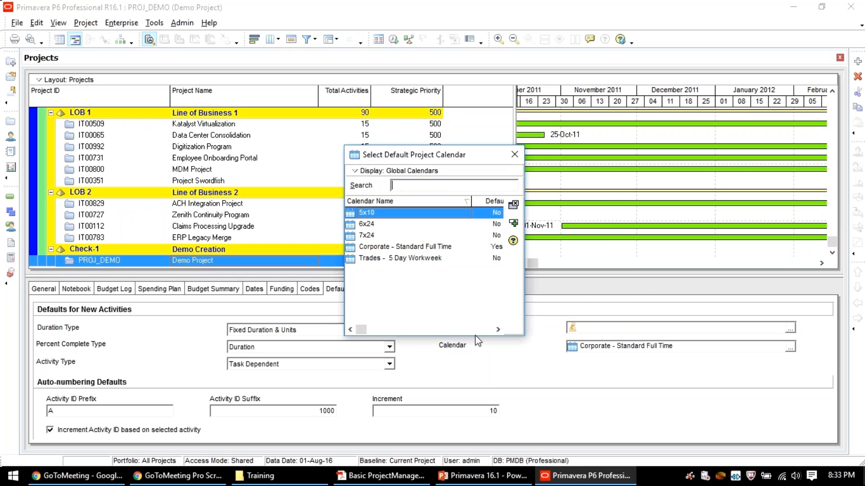
{"action": "left_click_drag", "start_coordinate": [477, 335], "coordinate": [478, 386]}
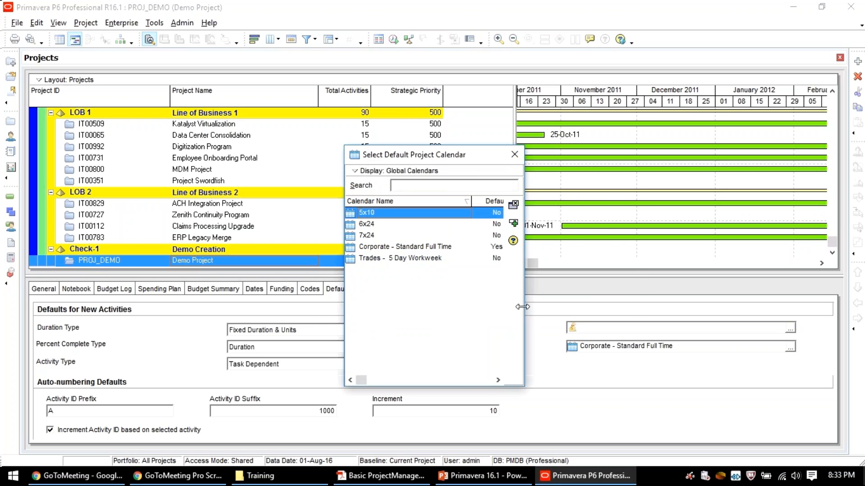
{"action": "left_click_drag", "start_coordinate": [523, 307], "coordinate": [626, 330]}
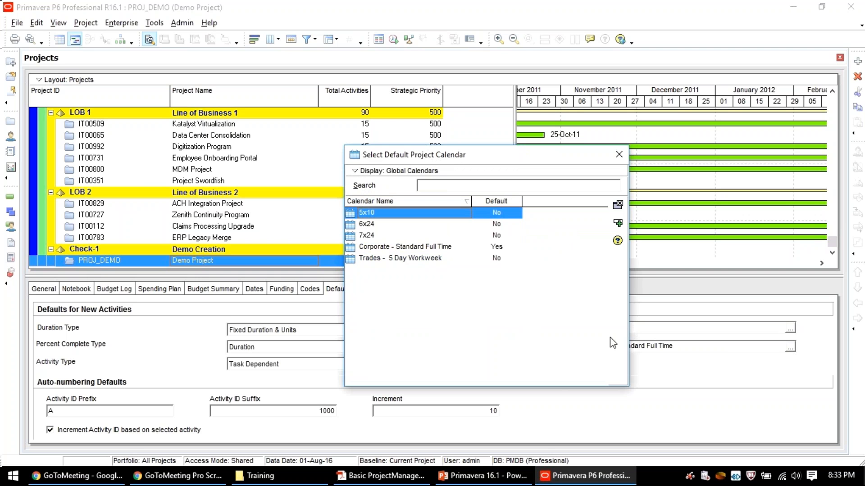
{"action": "left_click", "coordinate": [375, 232]}
{"action": "left_click", "coordinate": [375, 226]}
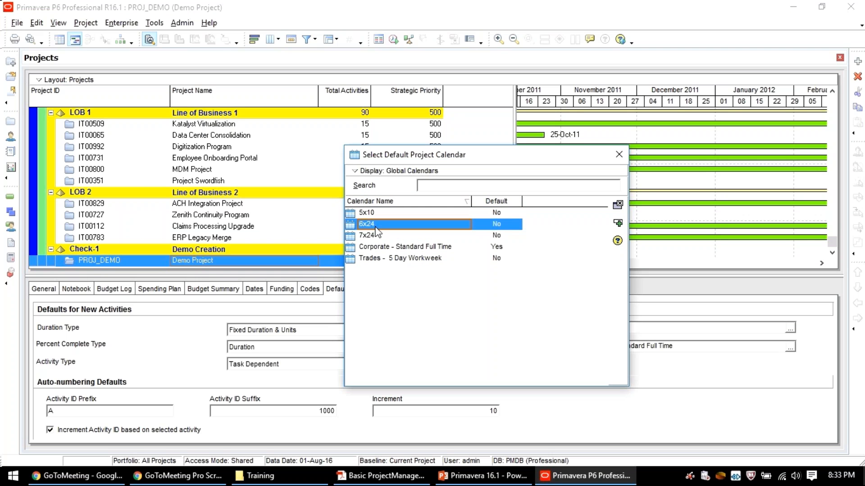
{"action": "left_click", "coordinate": [379, 217]}
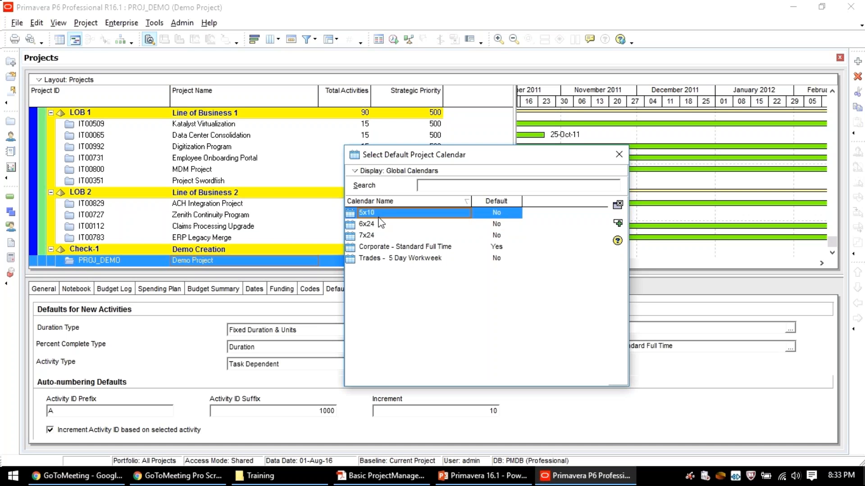
{"action": "left_click", "coordinate": [377, 249]}
{"action": "left_click", "coordinate": [382, 260]}
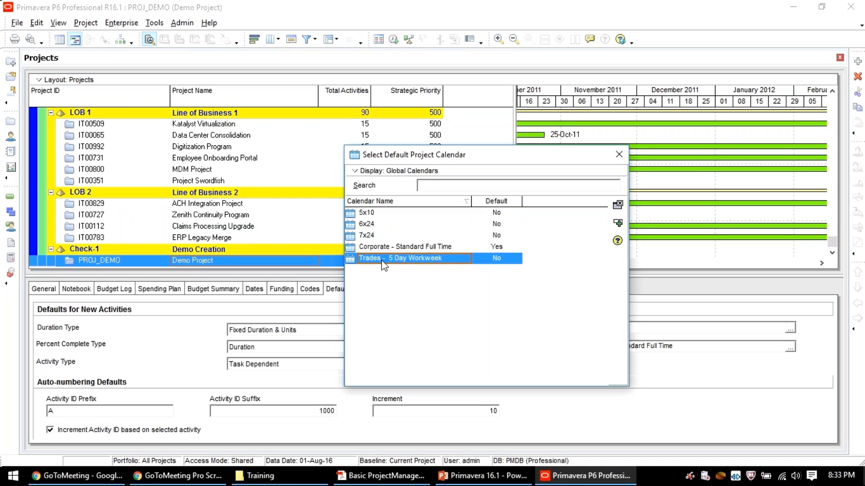
{"action": "double_click", "coordinate": [382, 260]}
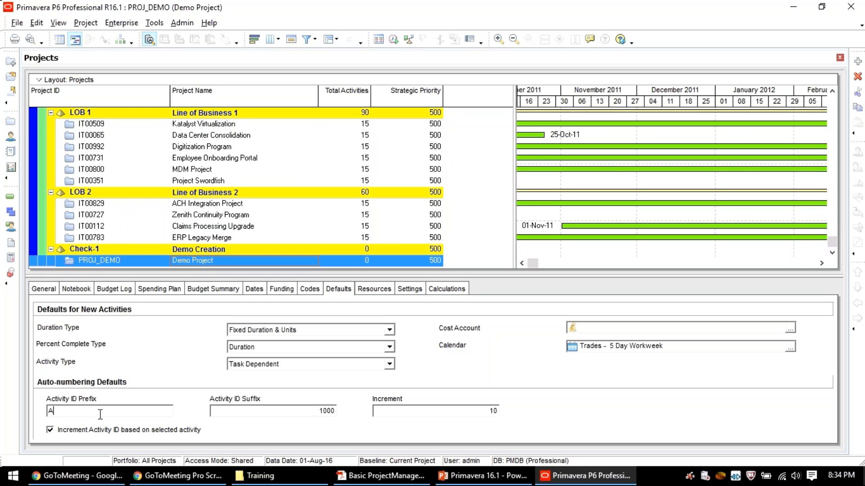
Step: Set Demo Project's Activity ID Prefix in the auto-numbering defaults to DP
{"action": "left_click_drag", "start_coordinate": [97, 414], "coordinate": [17, 412]}
{"action": "type", "text": "DP"}
{"action": "left_click", "coordinate": [221, 411]}
{"action": "double_click", "coordinate": [225, 411]}
{"action": "left_click", "coordinate": [243, 414]}
{"action": "type", "text": "000"}
{"action": "key", "text": "BackSpace"}
{"action": "key", "text": "BackSpace"}
{"action": "key", "text": "BackSpace"}
{"action": "left_click", "coordinate": [449, 415]}
{"action": "left_click_drag", "start_coordinate": [449, 415], "coordinate": [361, 399]}
Step: Examine the available duration types and percent complete types for new activities, keeping Fixed Duration & Units and Duration
{"action": "left_click", "coordinate": [299, 333]}
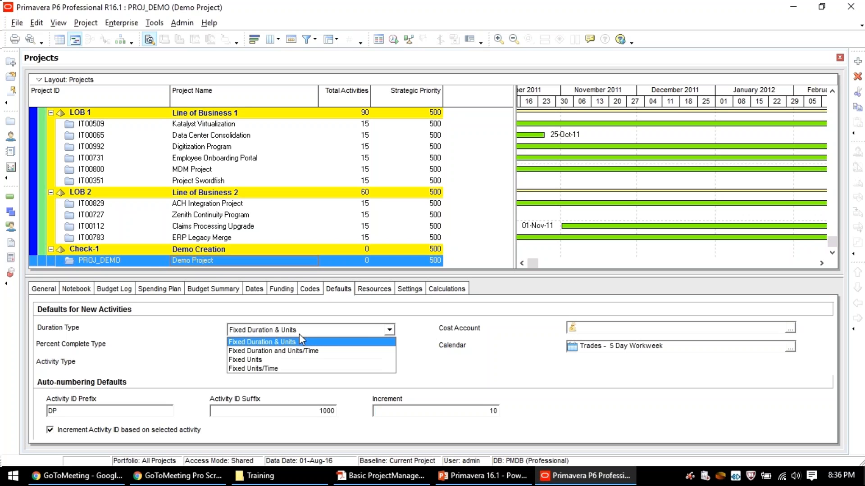
{"action": "left_click", "coordinate": [286, 318]}
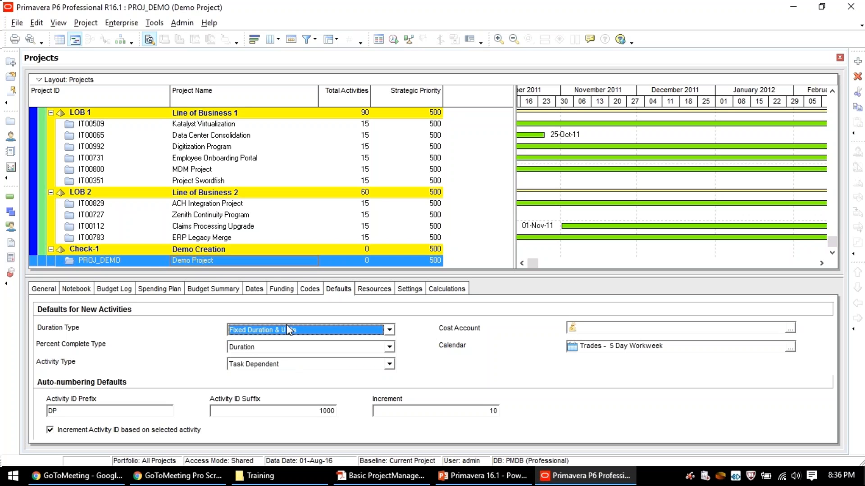
{"action": "left_click", "coordinate": [288, 330]}
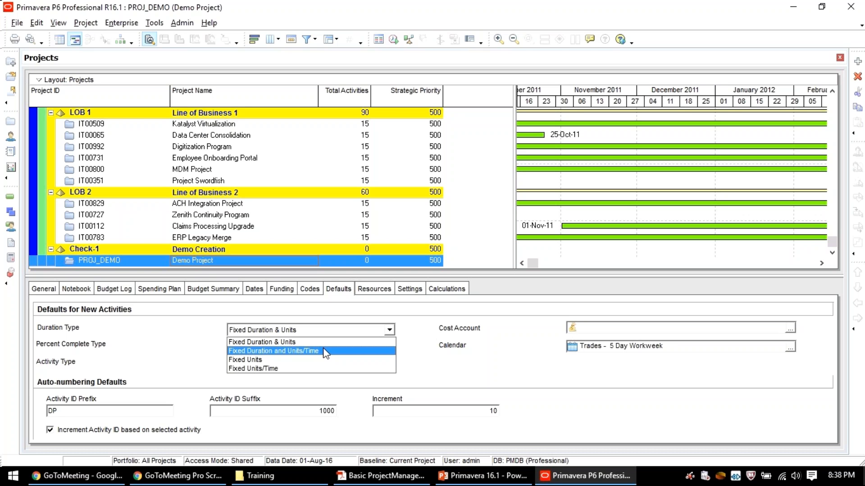
{"action": "left_click", "coordinate": [176, 314]}
{"action": "left_click", "coordinate": [261, 329]}
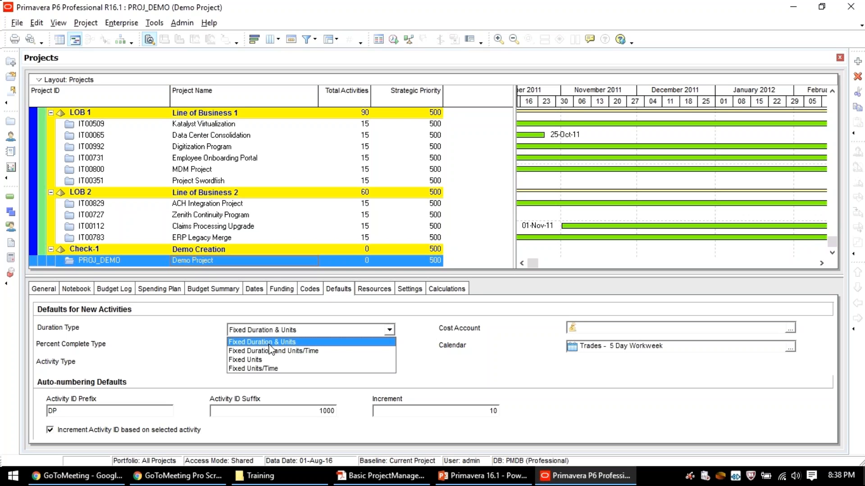
{"action": "left_click", "coordinate": [270, 344]}
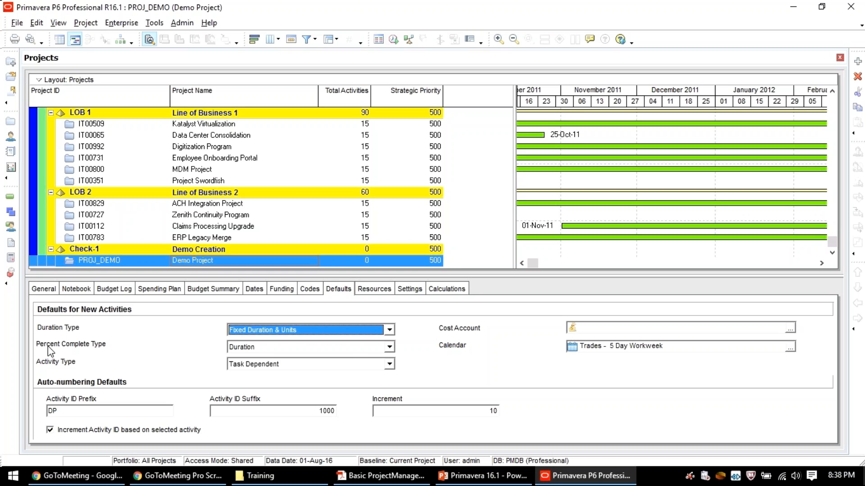
{"action": "left_click", "coordinate": [251, 348]}
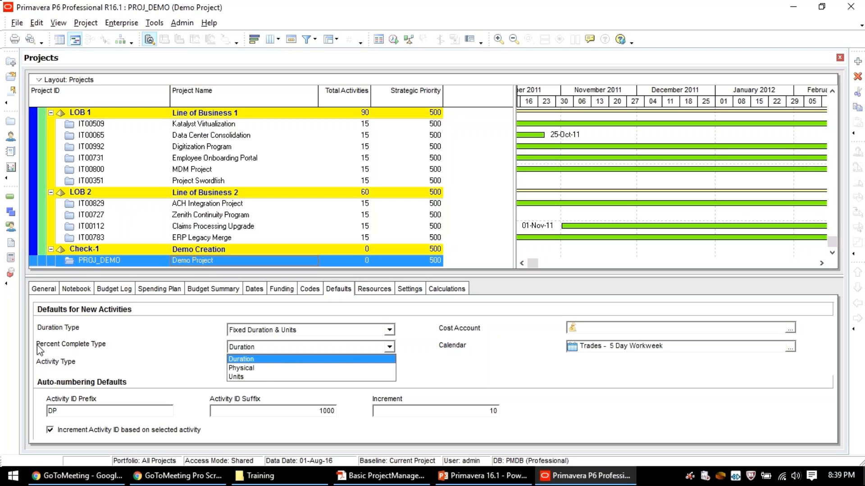
{"action": "left_click", "coordinate": [263, 336]}
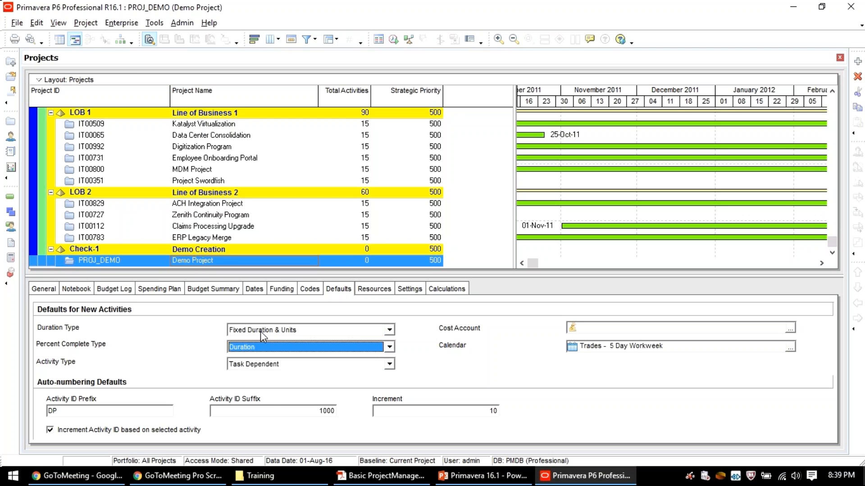
Step: Set the duration type for new activities to Fixed Units and the percent complete type to Units
{"action": "left_click", "coordinate": [263, 334]}
{"action": "left_click", "coordinate": [262, 359]}
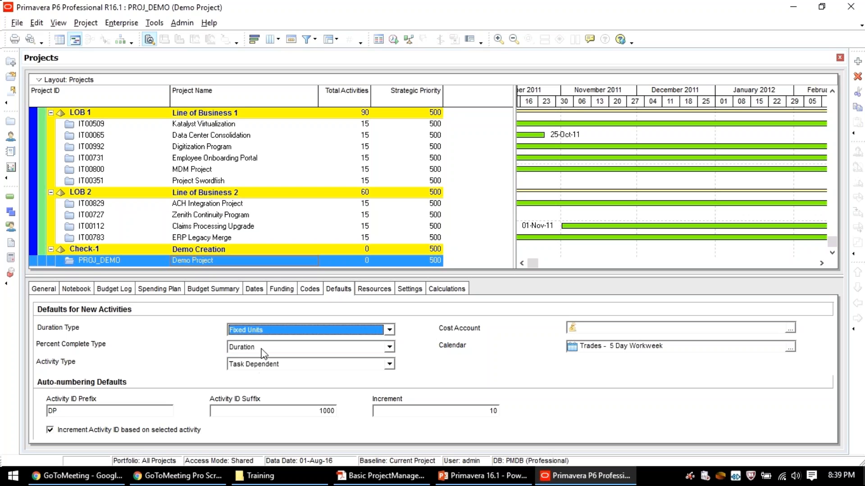
{"action": "left_click", "coordinate": [264, 348]}
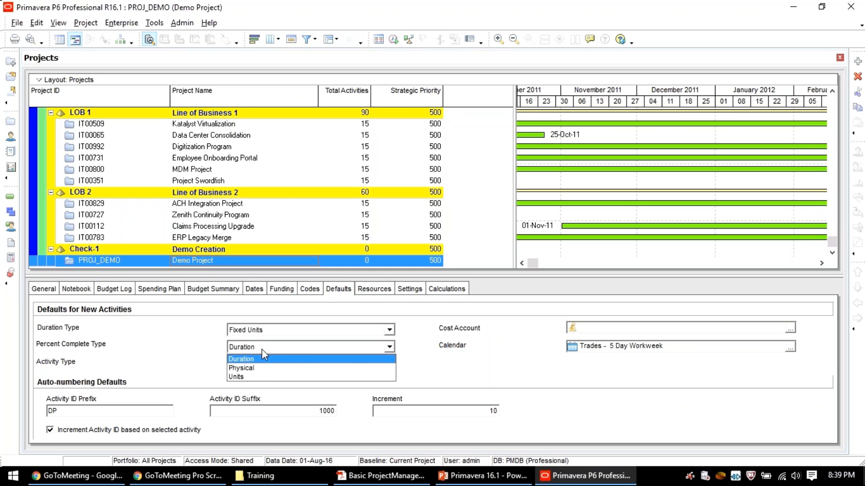
{"action": "left_click", "coordinate": [260, 377]}
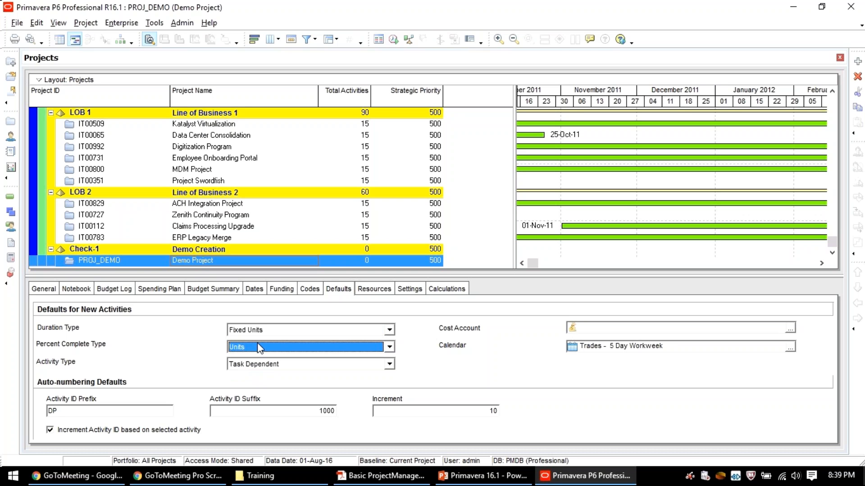
Step: Set the percent complete type back to Duration and review the duration types, keeping Fixed Units
{"action": "left_click", "coordinate": [257, 343]}
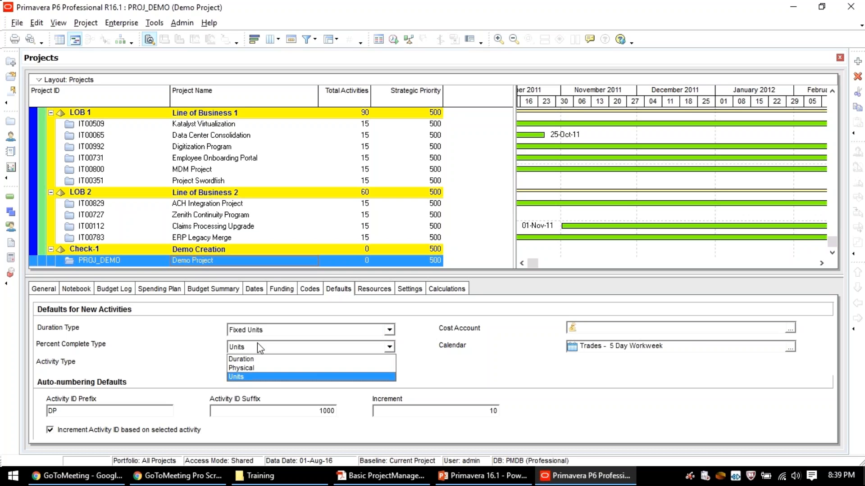
{"action": "left_click", "coordinate": [260, 359]}
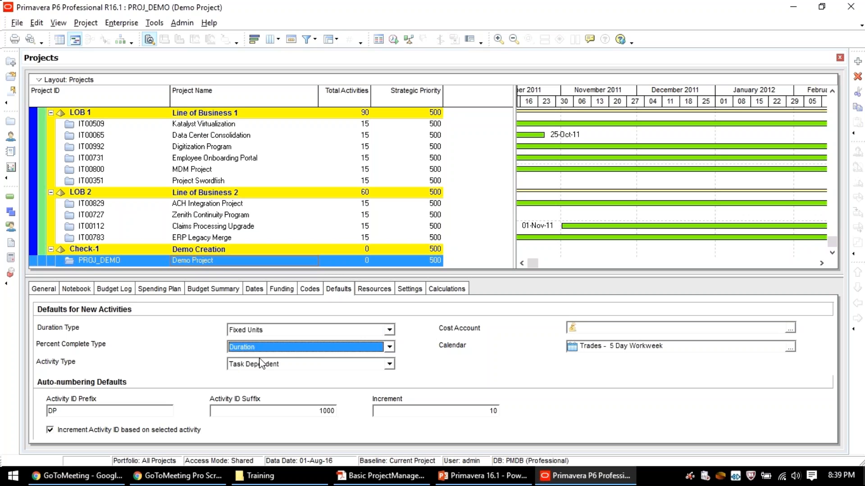
{"action": "left_click", "coordinate": [276, 330]}
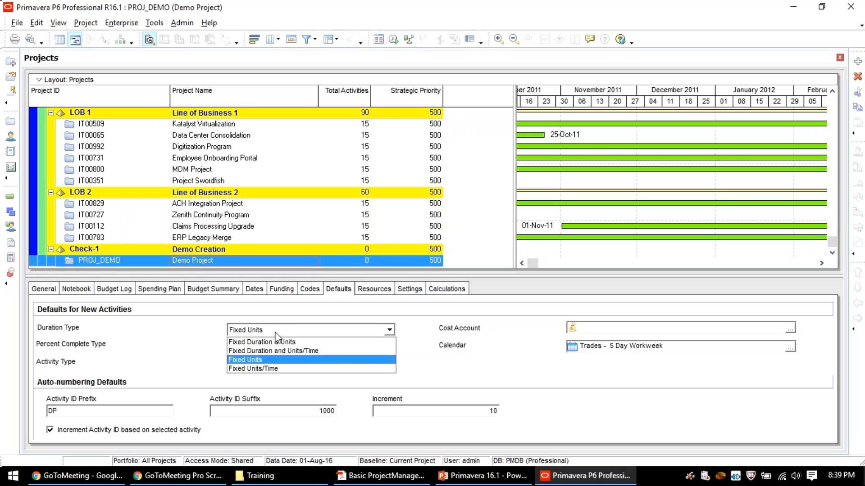
{"action": "left_click", "coordinate": [270, 359]}
Step: Switch the percent complete type for new activities to Units and back to Duration
{"action": "left_click", "coordinate": [261, 347]}
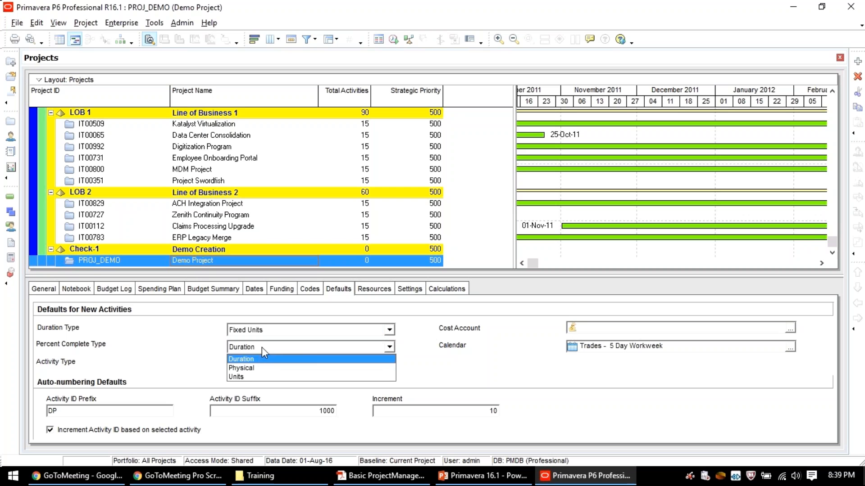
{"action": "left_click", "coordinate": [261, 378]}
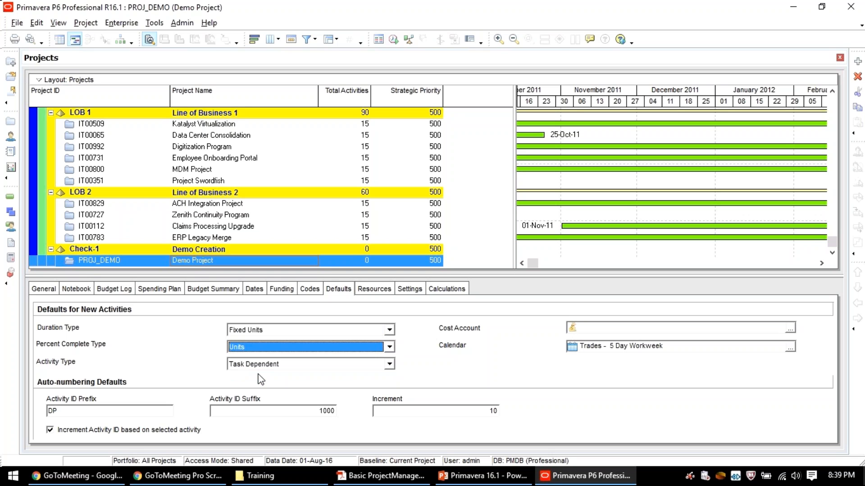
{"action": "left_click", "coordinate": [262, 348]}
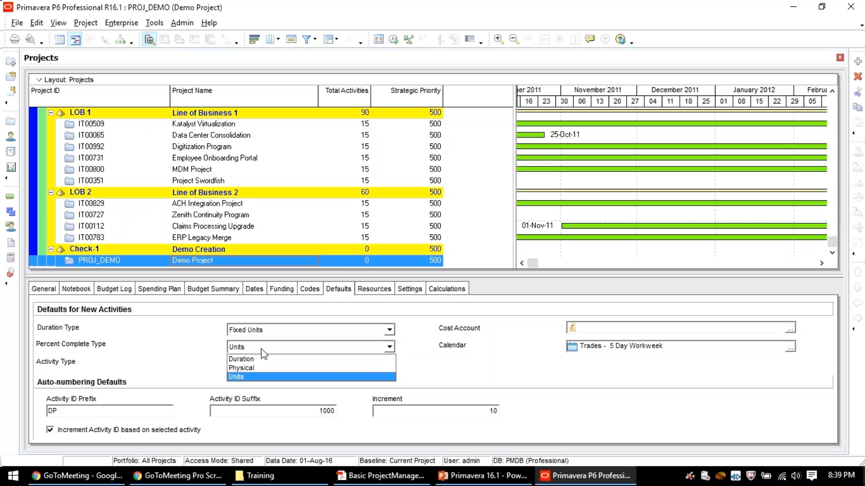
{"action": "left_click", "coordinate": [258, 360]}
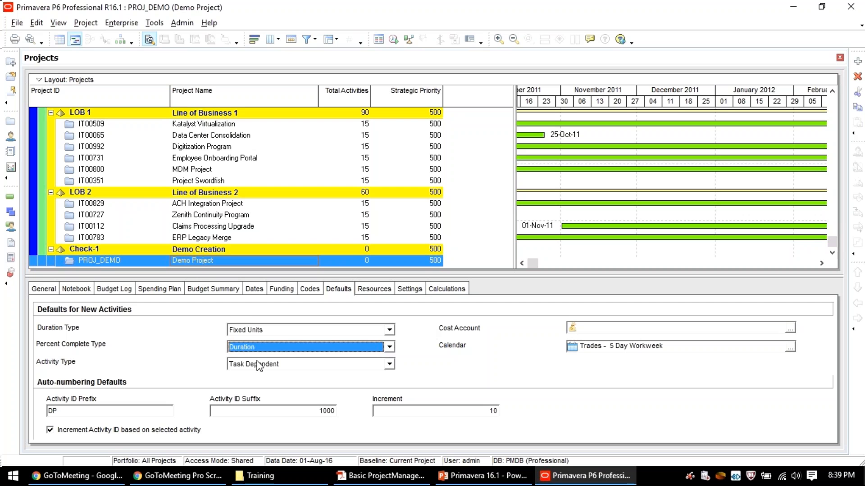
Step: Examine the available duration types and percent complete types, keeping Fixed Units and Duration
{"action": "left_click", "coordinate": [251, 332]}
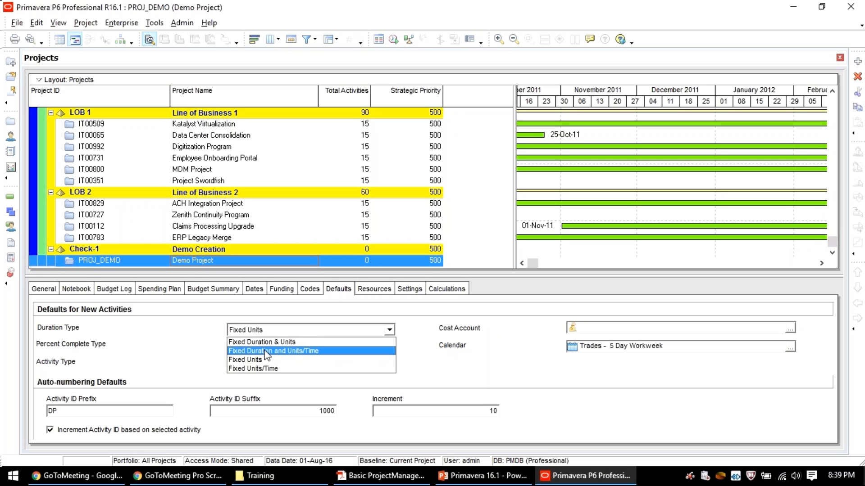
{"action": "left_click", "coordinate": [205, 342]}
{"action": "left_click", "coordinate": [250, 348]}
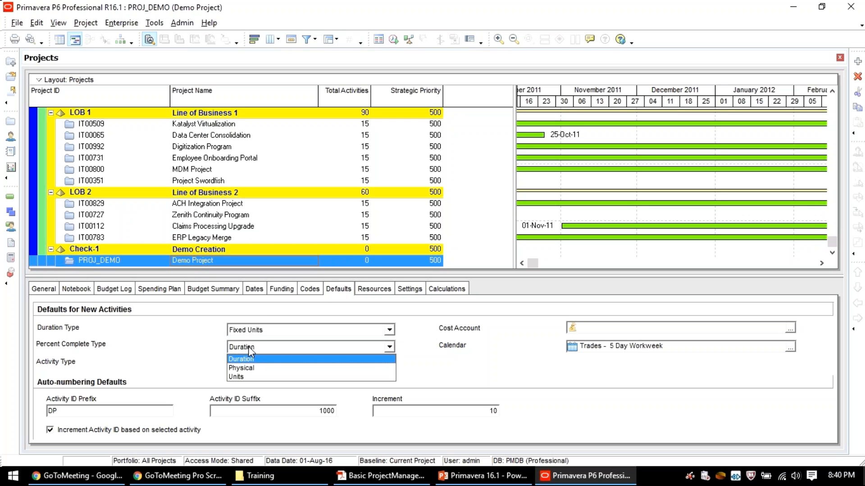
{"action": "left_click", "coordinate": [249, 359]}
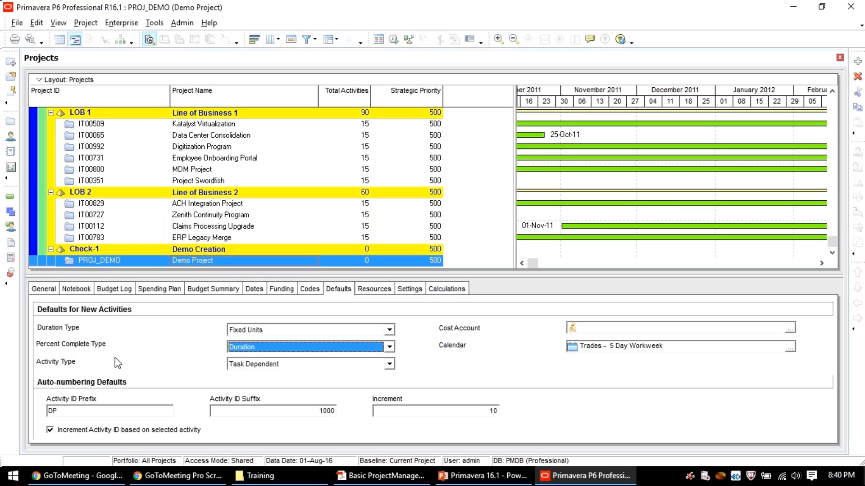
Step: Try Physical as the percent complete type for new activities and return it to Duration
{"action": "left_click", "coordinate": [241, 348]}
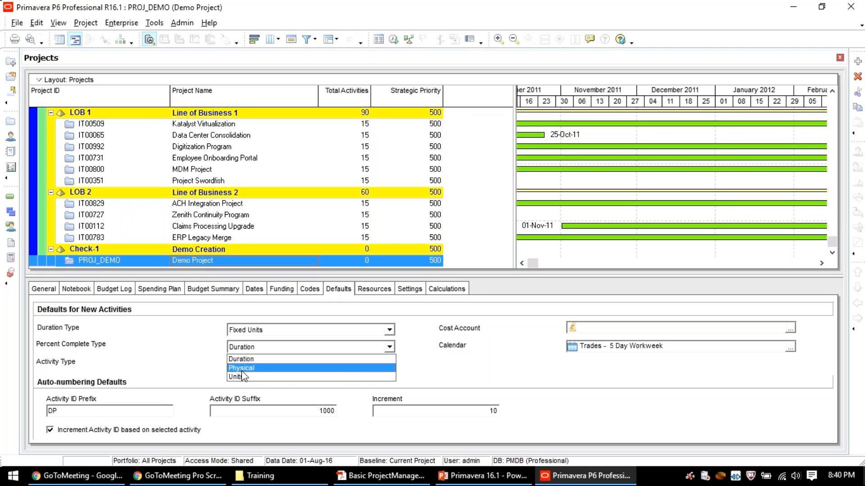
{"action": "left_click", "coordinate": [242, 370]}
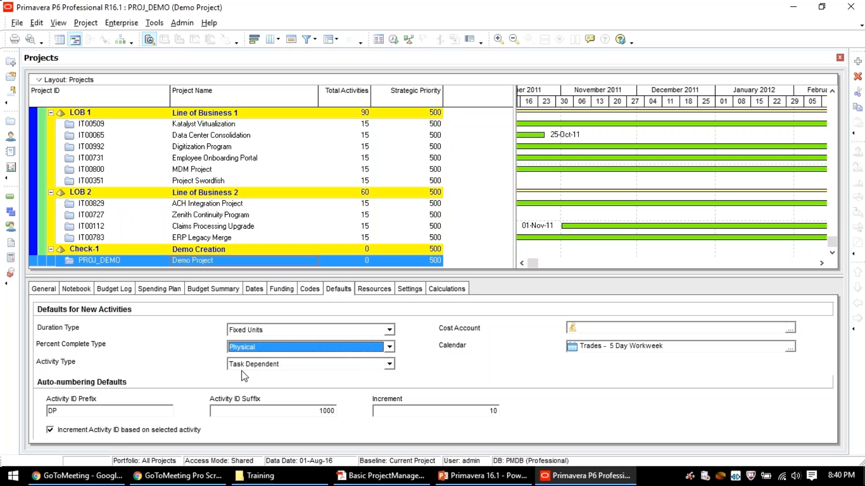
{"action": "left_click", "coordinate": [249, 350]}
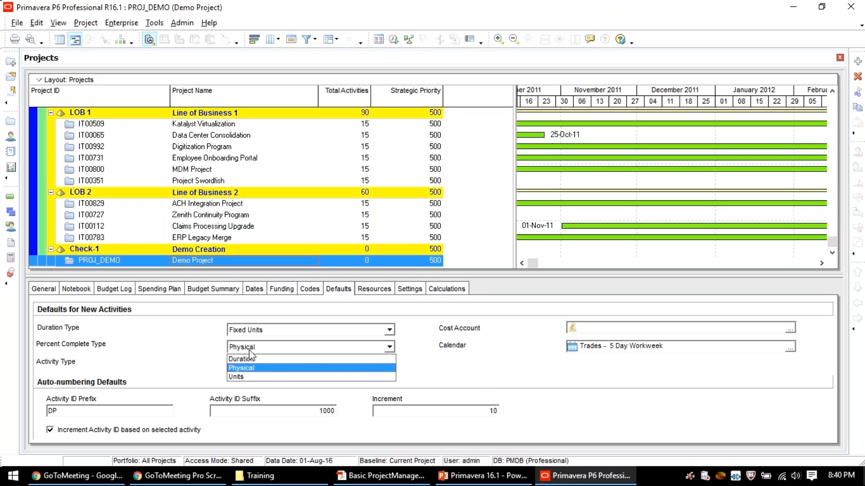
{"action": "left_click", "coordinate": [249, 351]}
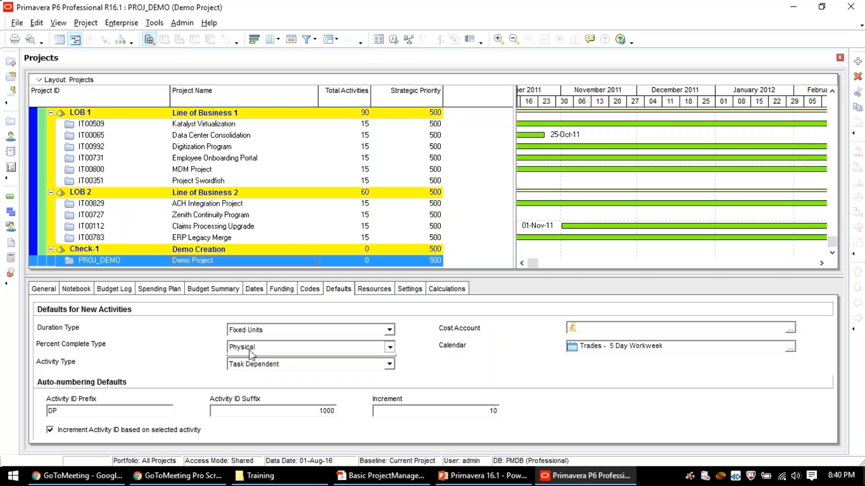
{"action": "left_click", "coordinate": [249, 350]}
{"action": "left_click", "coordinate": [250, 354]}
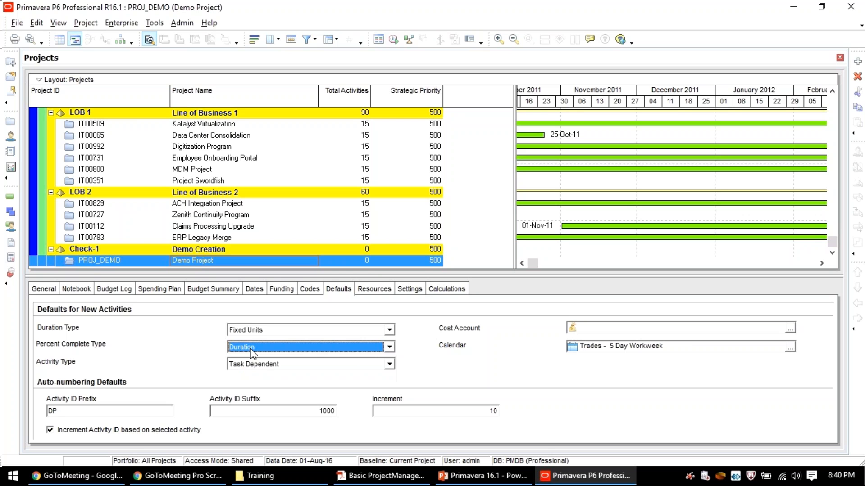
Step: Try Units as the percent complete type, restore Duration, and check the available choices again
{"action": "left_click", "coordinate": [250, 351]}
{"action": "left_click", "coordinate": [249, 377]}
{"action": "left_click", "coordinate": [252, 351]}
{"action": "left_click", "coordinate": [254, 359]}
{"action": "left_click", "coordinate": [261, 347]}
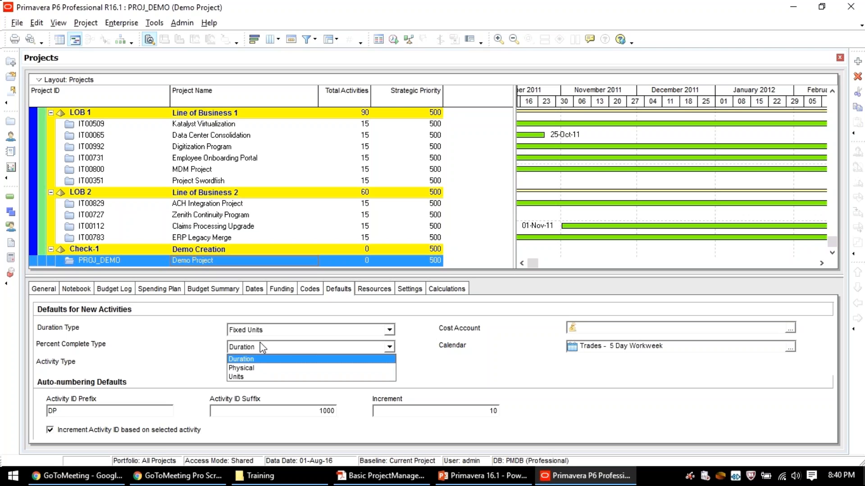
{"action": "left_click", "coordinate": [261, 345]}
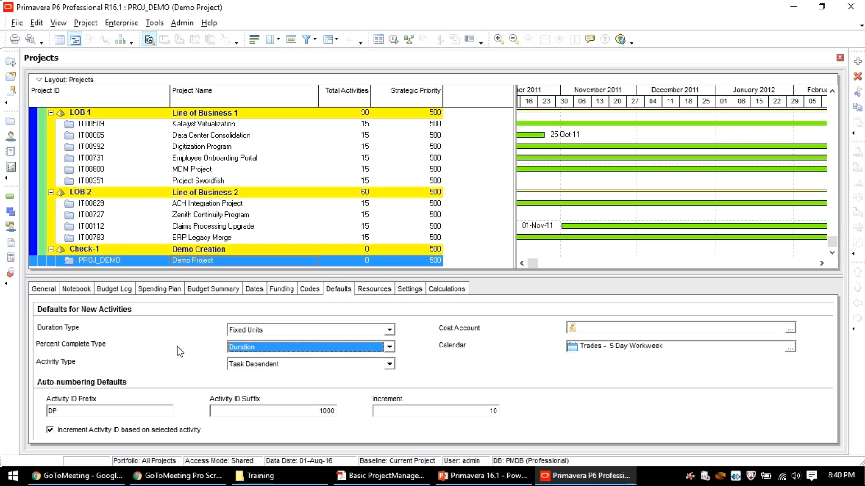
Step: Review the percent complete types and set the one for Demo Project's new activities to Physical
{"action": "left_click", "coordinate": [245, 350]}
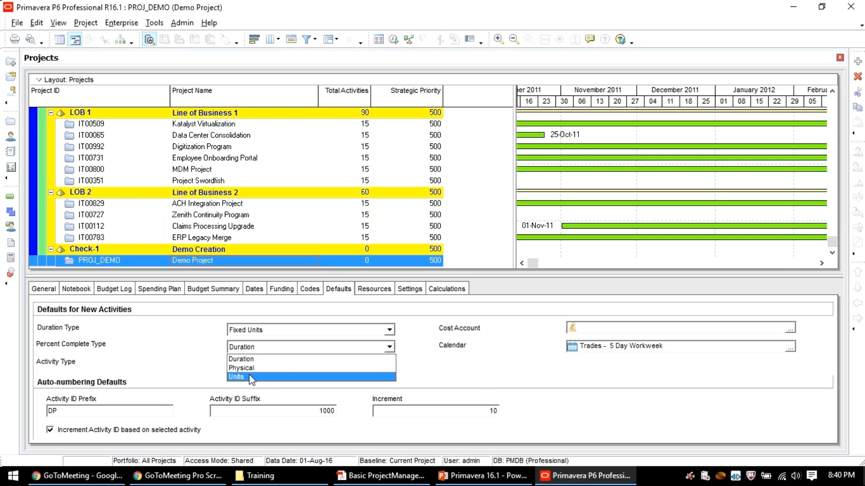
{"action": "left_click", "coordinate": [236, 347]}
{"action": "left_click", "coordinate": [236, 348]}
{"action": "left_click", "coordinate": [180, 352]}
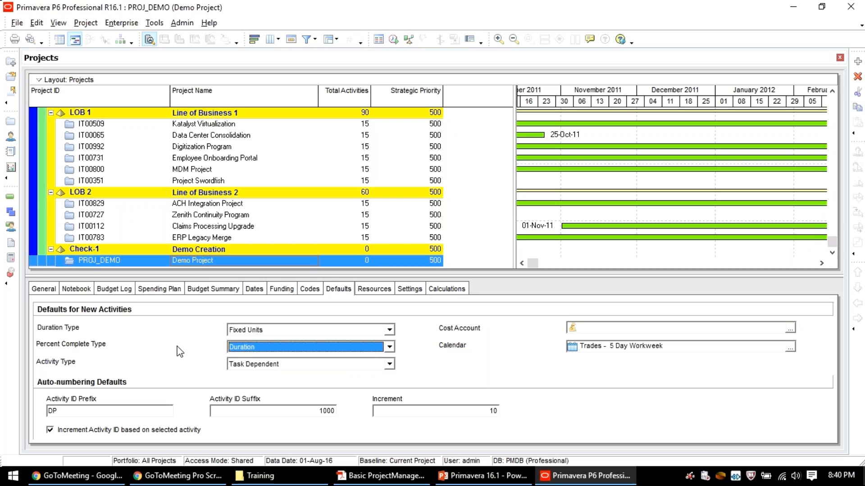
{"action": "left_click", "coordinate": [243, 350]}
{"action": "left_click", "coordinate": [254, 368]}
Step: Review the duration types and set the default for new activities to Fixed Duration & Units
{"action": "left_click", "coordinate": [235, 332]}
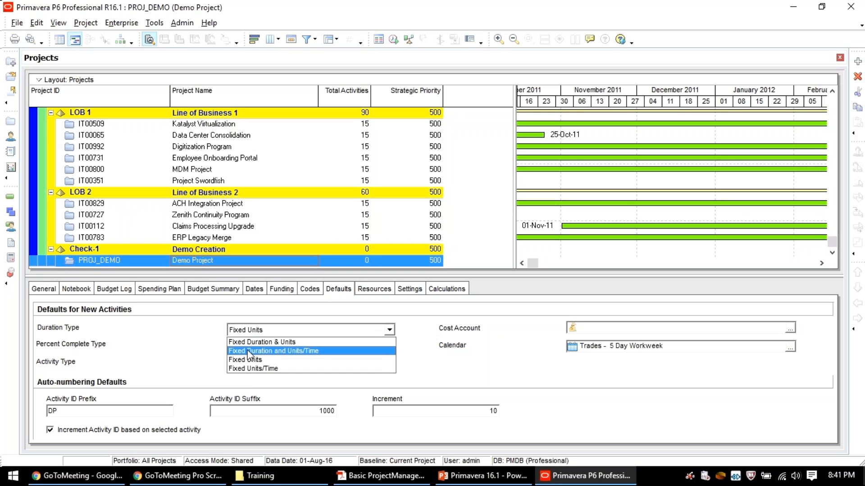
{"action": "left_click", "coordinate": [96, 329]}
{"action": "left_click", "coordinate": [237, 332]}
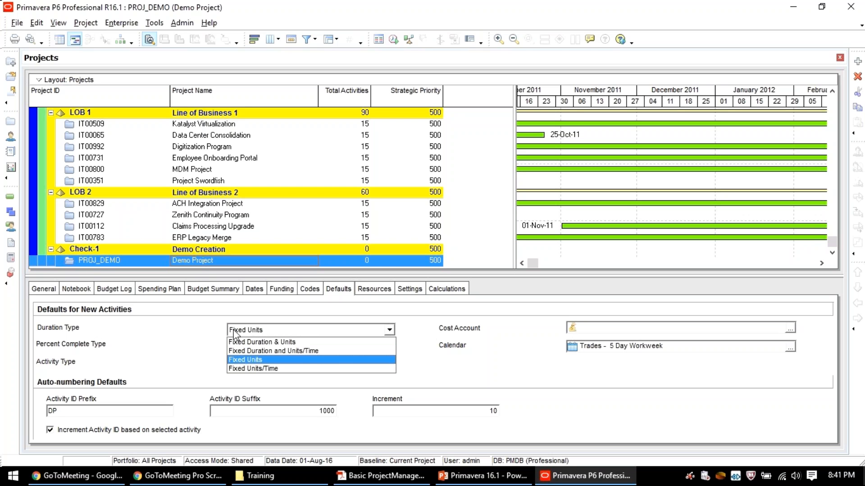
{"action": "left_click", "coordinate": [253, 331]}
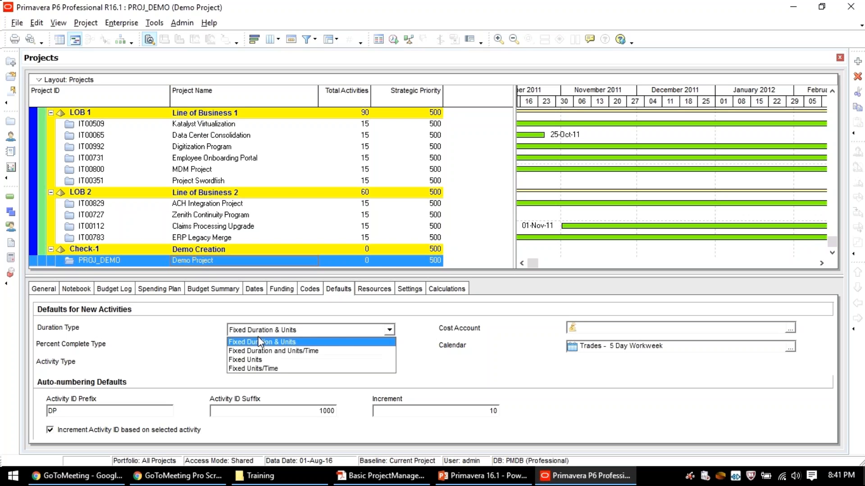
{"action": "left_click", "coordinate": [266, 343]}
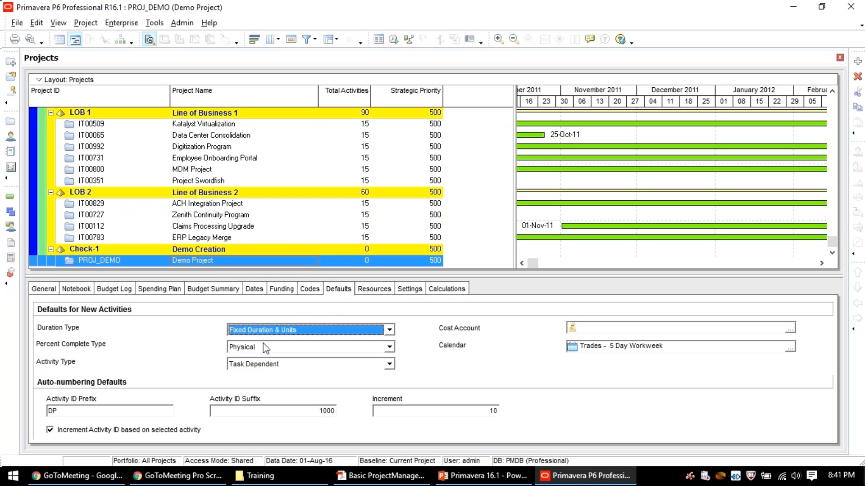
Step: Examine the Duration, Physical and Units percent complete types, keeping Physical for new activities
{"action": "left_click", "coordinate": [240, 348]}
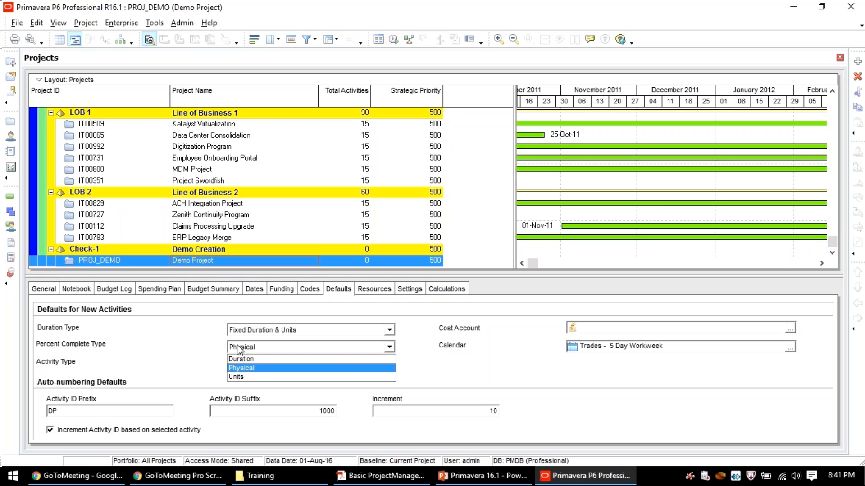
{"action": "left_click", "coordinate": [249, 368]}
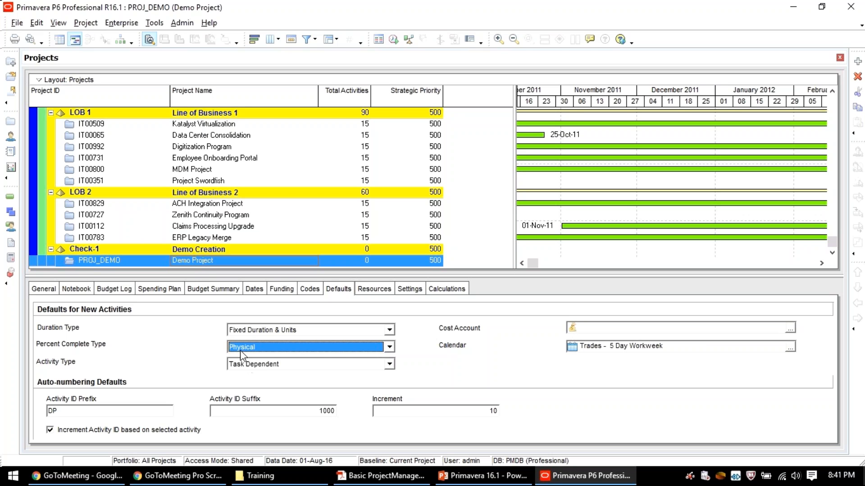
{"action": "left_click", "coordinate": [240, 349]}
{"action": "left_click", "coordinate": [245, 348]}
{"action": "left_click", "coordinate": [246, 348]}
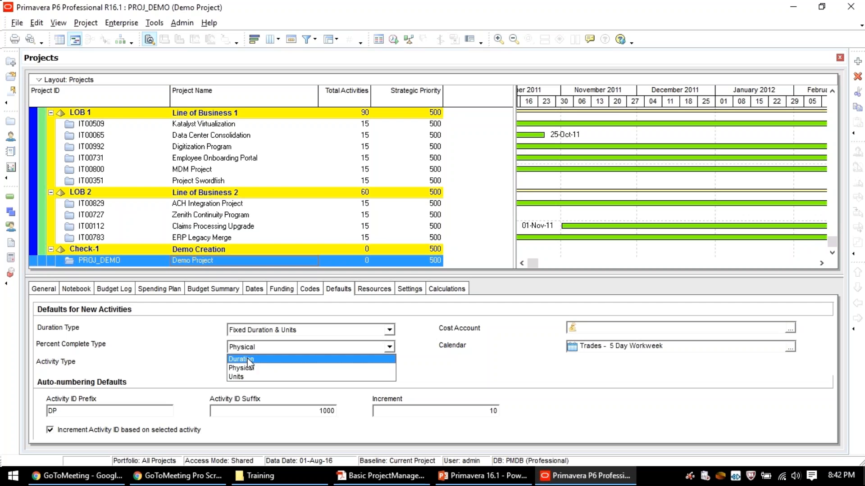
{"action": "left_click", "coordinate": [248, 369]}
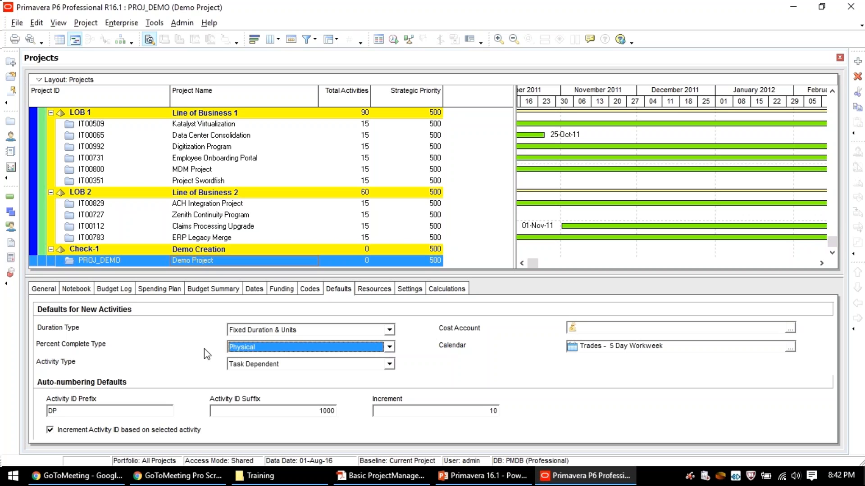
{"action": "left_click", "coordinate": [257, 347]}
{"action": "left_click", "coordinate": [252, 368]}
Step: Review the available activity types and set the default for Demo Project's new activities to Start Milestone
{"action": "left_click", "coordinate": [240, 365]}
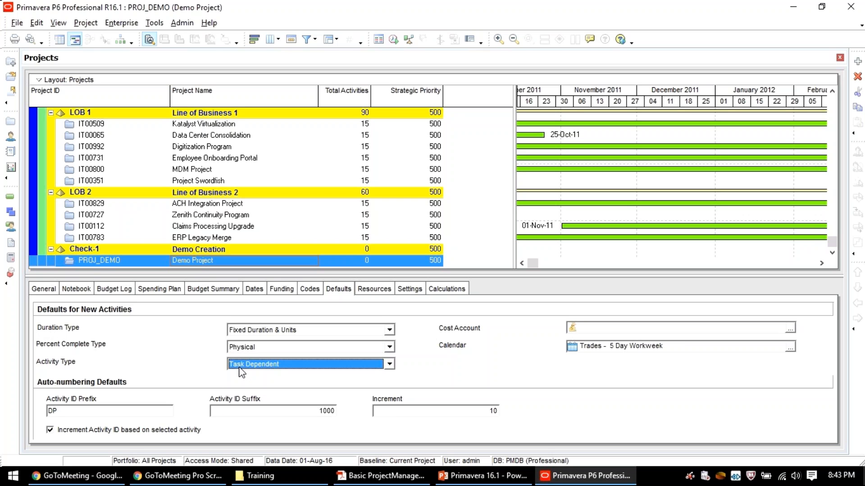
{"action": "left_click", "coordinate": [240, 366]}
{"action": "left_click", "coordinate": [240, 366]}
{"action": "left_click", "coordinate": [264, 369]}
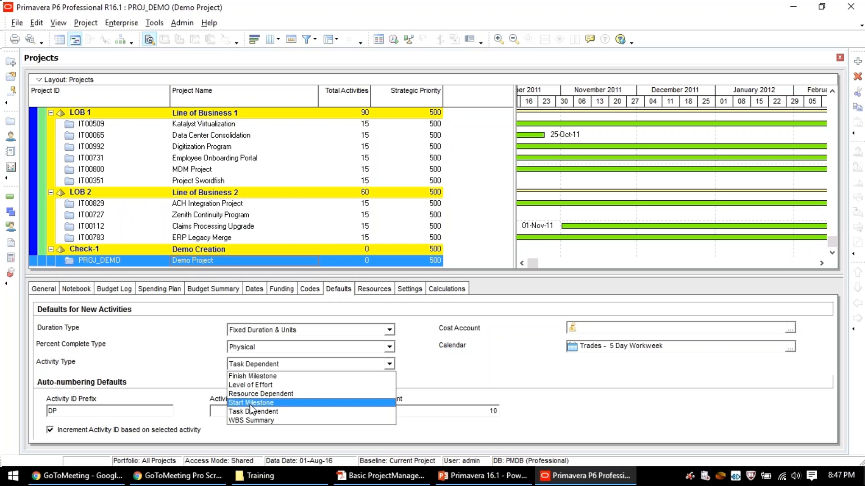
{"action": "left_click", "coordinate": [251, 403]}
Step: Examine the other activity types, such as Finish Milestone and Level of Effort, keeping Start Milestone
{"action": "left_click", "coordinate": [262, 365]}
{"action": "left_click", "coordinate": [262, 365]}
{"action": "left_click", "coordinate": [262, 366]}
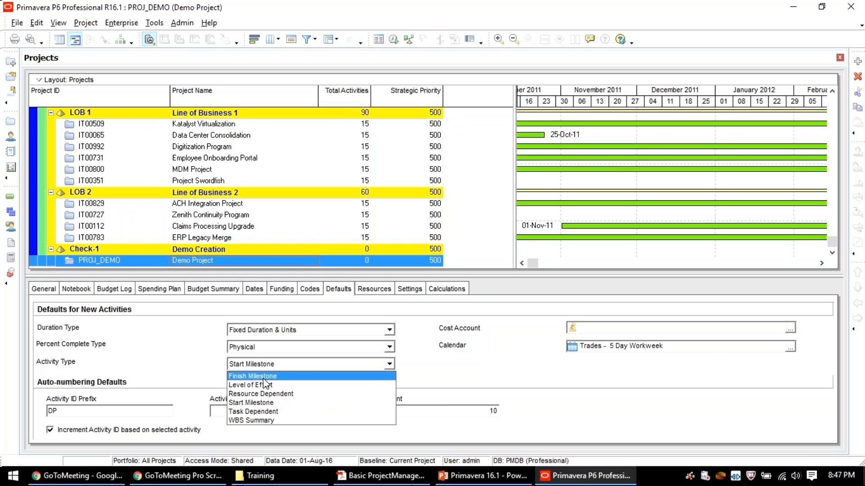
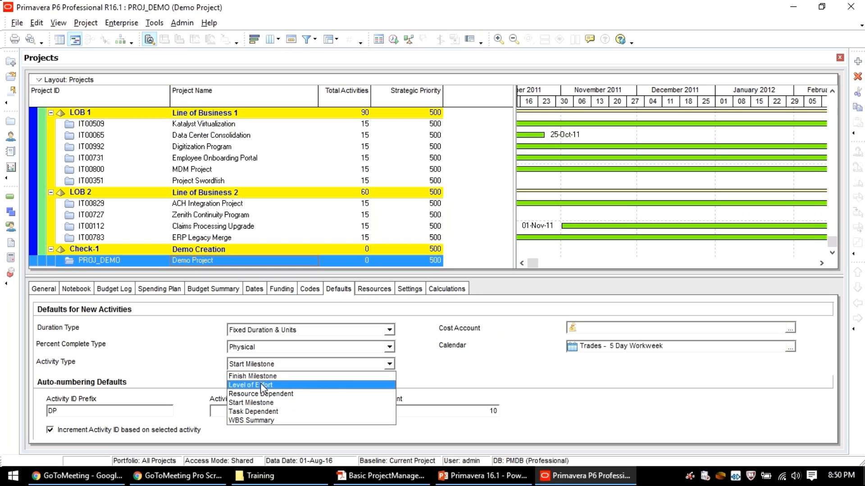
{"action": "left_click", "coordinate": [148, 342]}
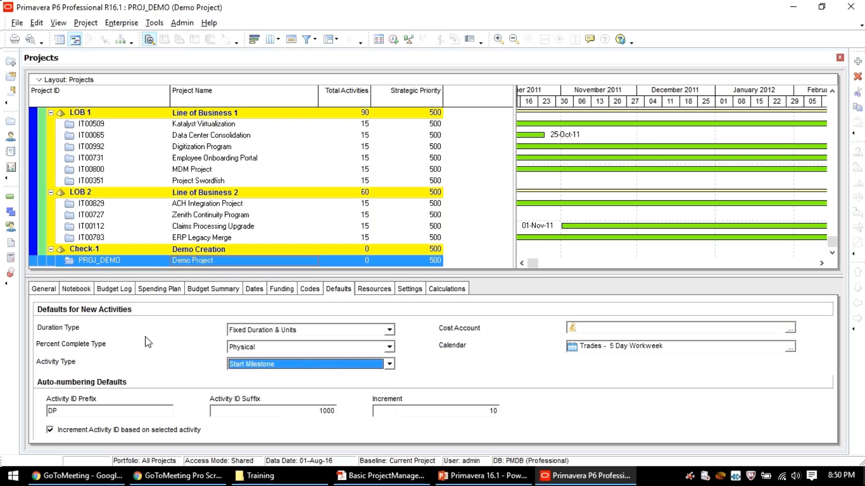
Step: Set the default activity type for Demo Project's new activities to Task Dependent
{"action": "left_click", "coordinate": [231, 363]}
{"action": "left_click", "coordinate": [244, 410]}
{"action": "left_click", "coordinate": [341, 297]}
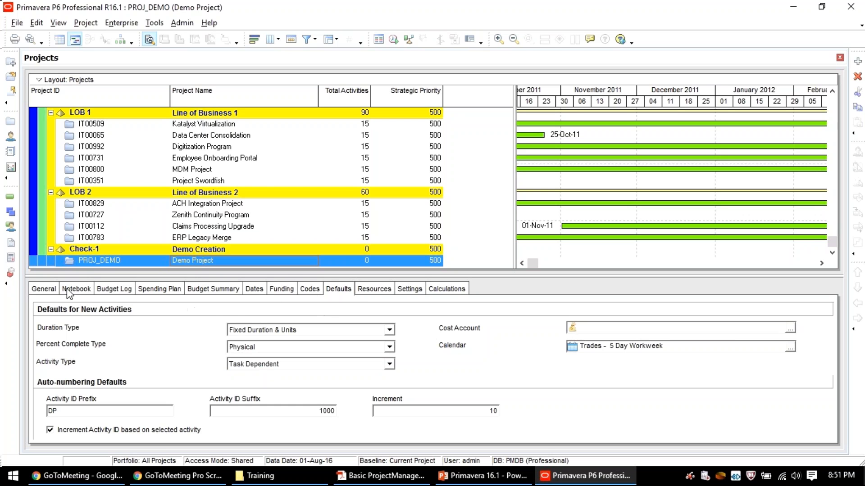
Step: Open Demo Project's general details and set the project status to Planned
{"action": "left_click", "coordinate": [44, 289]}
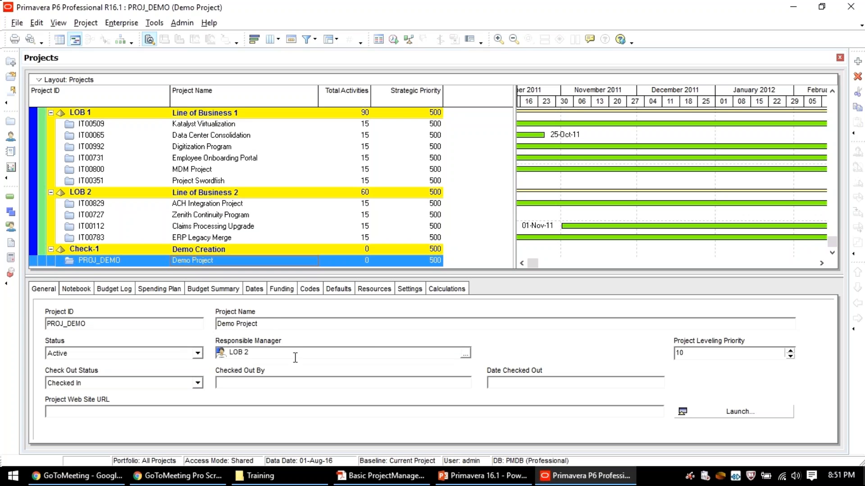
{"action": "left_click", "coordinate": [218, 348]}
{"action": "left_click", "coordinate": [197, 354]}
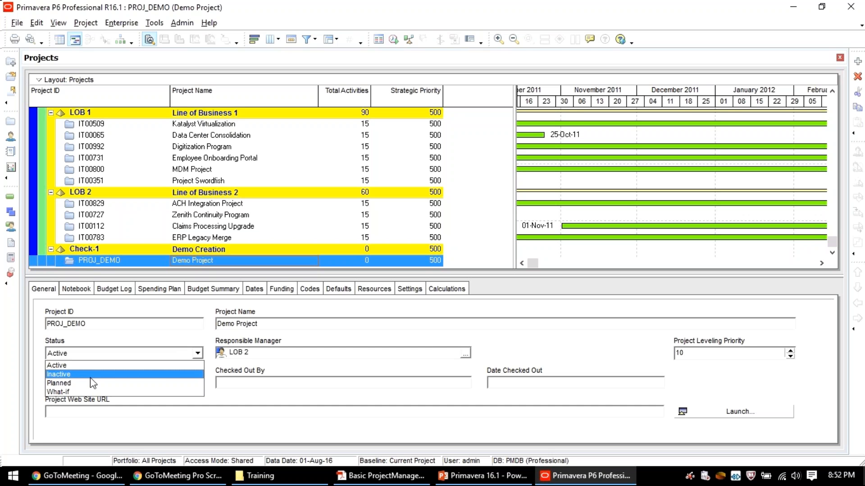
{"action": "left_click", "coordinate": [81, 384]}
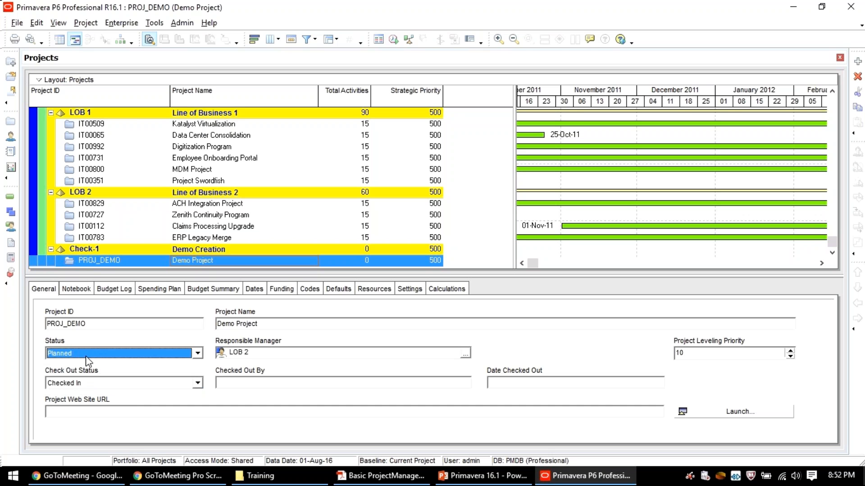
Step: Switch Demo Project's status to What-if and back to Planned, reviewing the available status options
{"action": "left_click", "coordinate": [88, 360]}
{"action": "left_click", "coordinate": [81, 392]}
{"action": "left_click", "coordinate": [81, 354]}
{"action": "left_click", "coordinate": [74, 383]}
{"action": "key", "text": "alt+Down"}
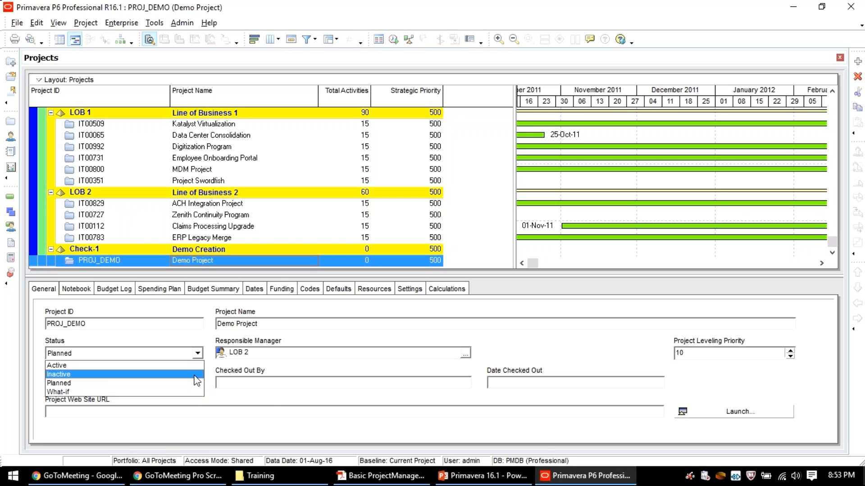
{"action": "left_click", "coordinate": [148, 384]}
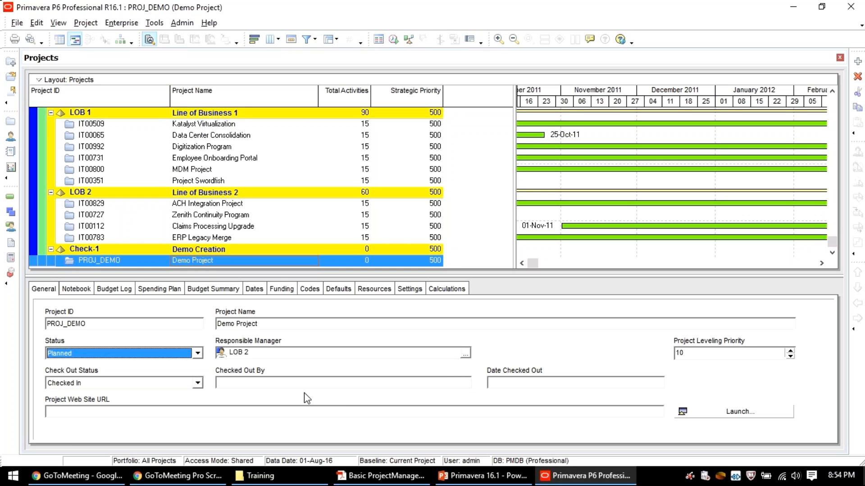
Step: Reselect Planned for Demo Project and change its status to What-if
{"action": "left_click", "coordinate": [197, 353]}
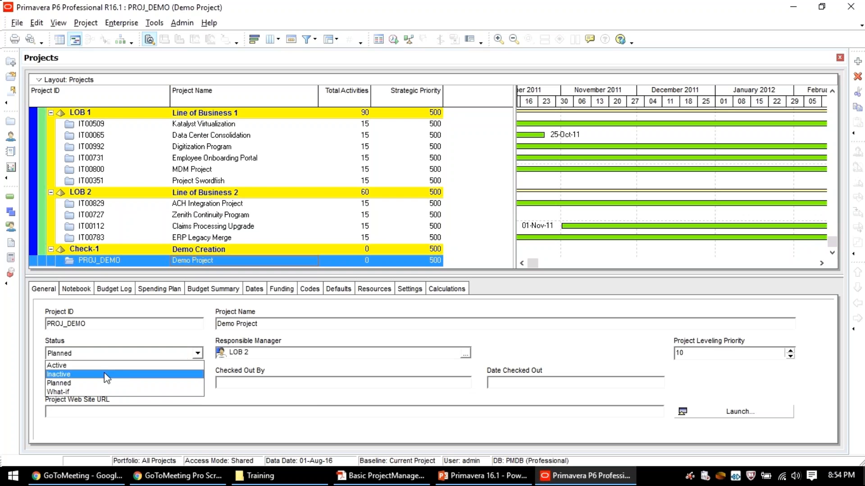
{"action": "left_click", "coordinate": [92, 382]}
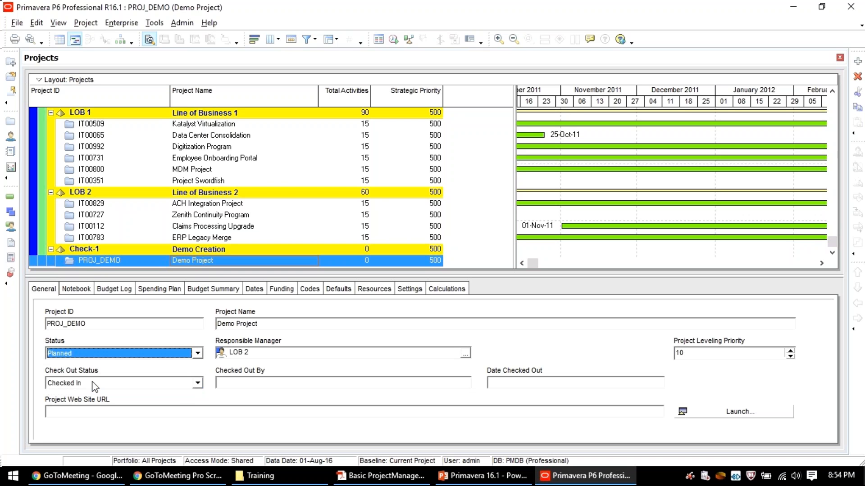
{"action": "left_click", "coordinate": [79, 354]}
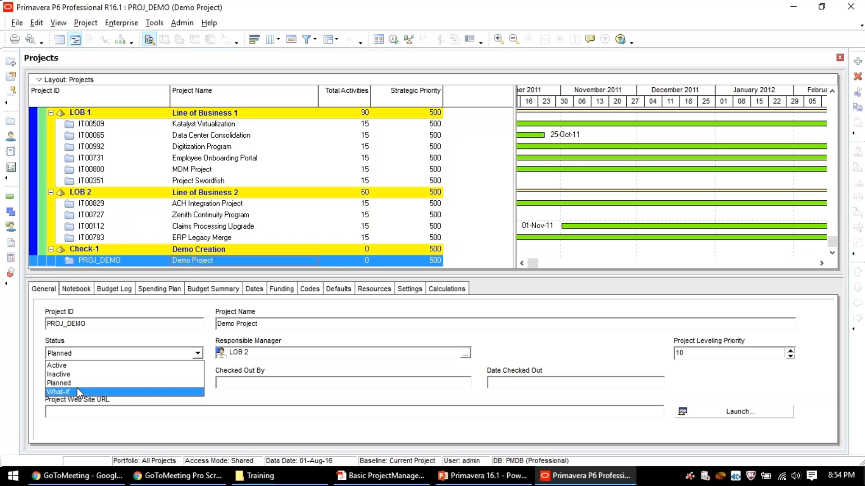
{"action": "left_click", "coordinate": [77, 392]}
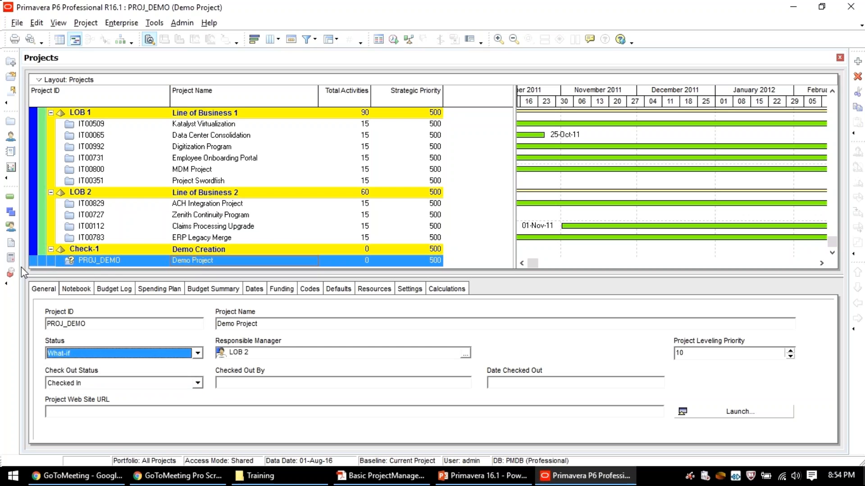
Step: Toggle Demo Project's status to Planned and back to What-if to compare the project icons
{"action": "left_click", "coordinate": [67, 353]}
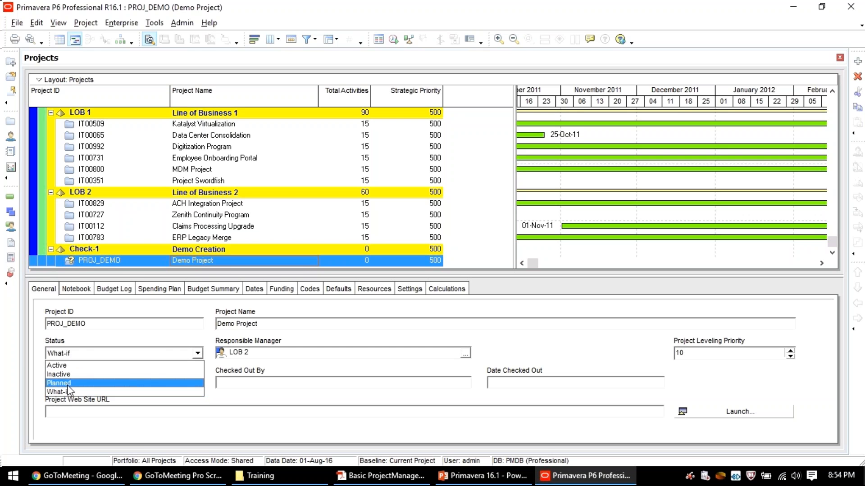
{"action": "left_click", "coordinate": [68, 384]}
{"action": "left_click", "coordinate": [70, 356]}
{"action": "left_click", "coordinate": [68, 392]}
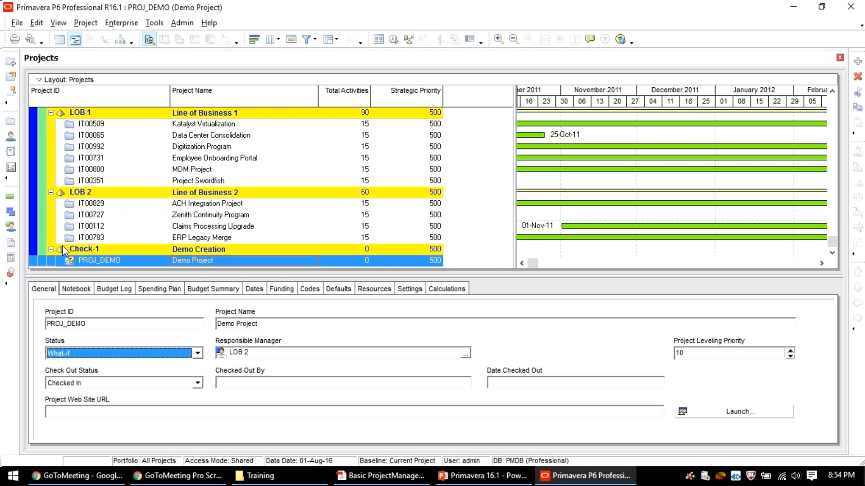
{"action": "left_click", "coordinate": [132, 354]}
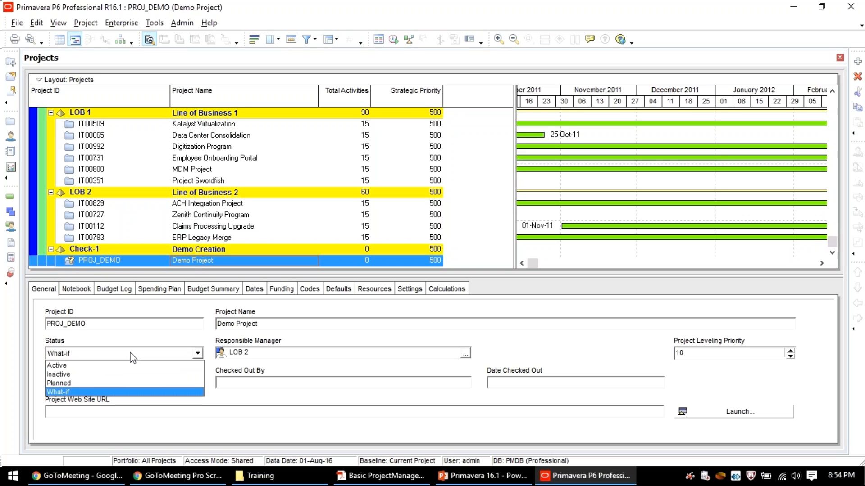
{"action": "left_click", "coordinate": [71, 392]}
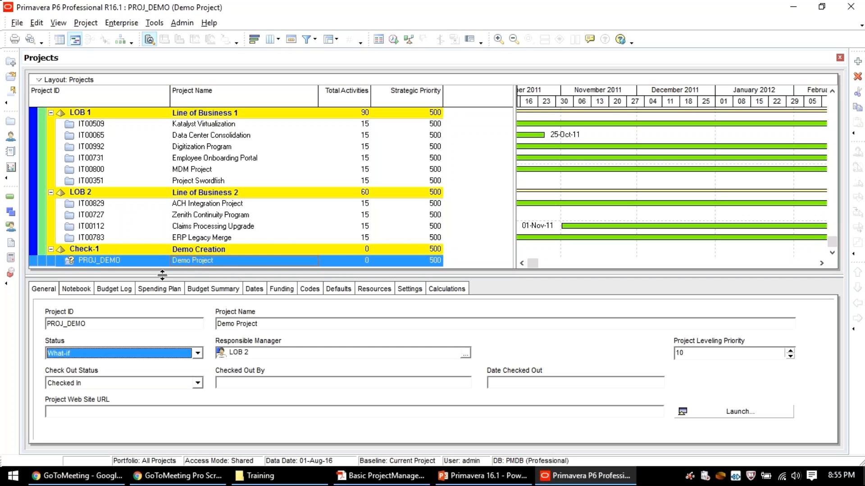
Step: Compare the status and icon of Claims Processing Upgrade with those of Demo Project
{"action": "left_click", "coordinate": [236, 231]}
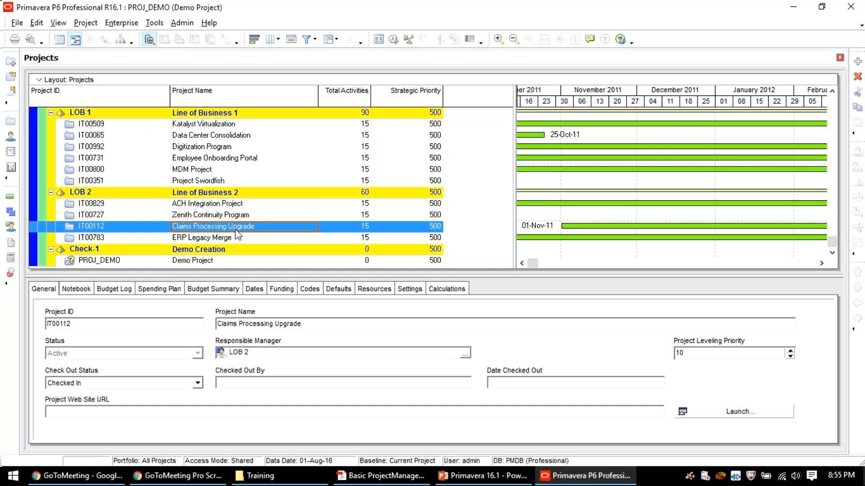
{"action": "scroll", "coordinate": [347, 174], "scroll_direction": "up", "scroll_amount": 5}
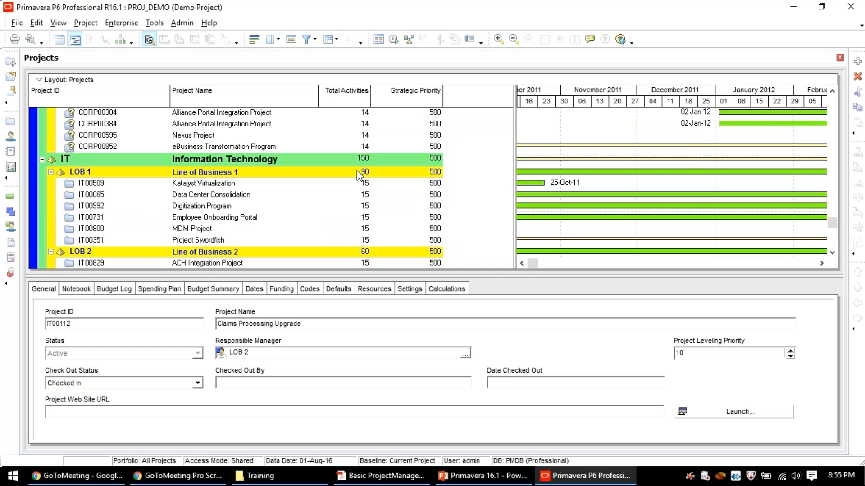
{"action": "scroll", "coordinate": [351, 170], "scroll_direction": "down", "scroll_amount": 5}
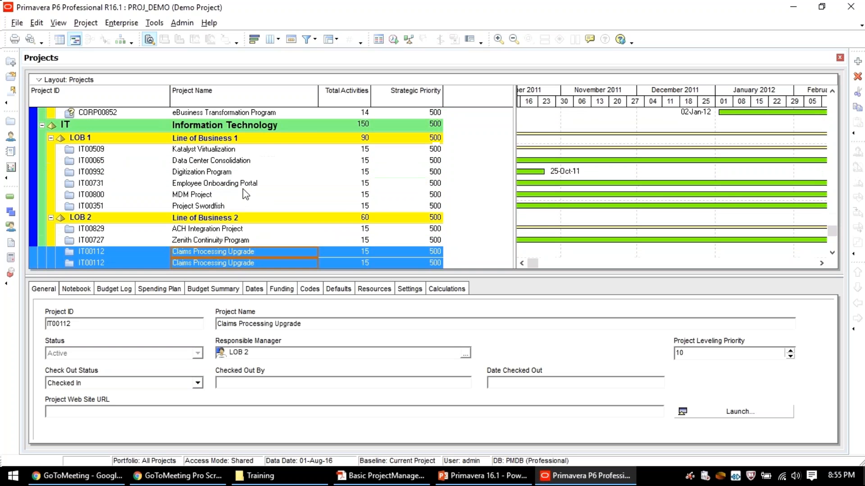
{"action": "left_click", "coordinate": [151, 237]}
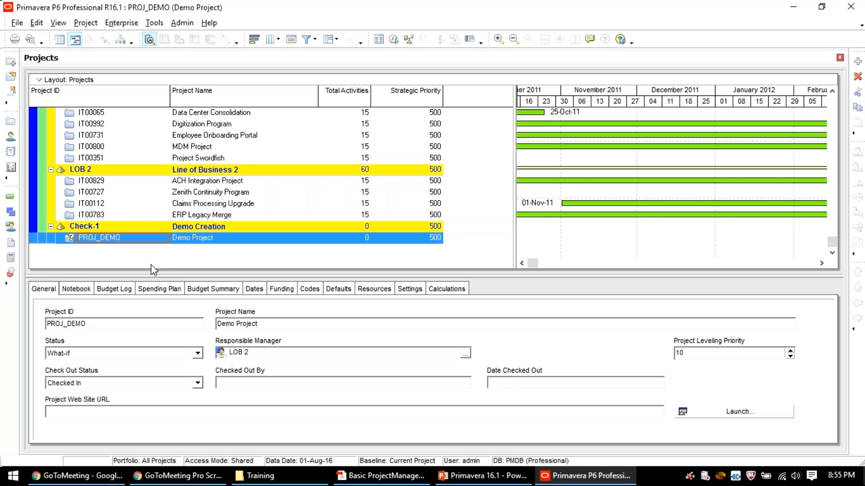
Step: Examine the project icons across the EPS up to TCS All Initiatives, and inspect that node's default and general details
{"action": "scroll", "coordinate": [260, 232], "scroll_direction": "up", "scroll_amount": 7}
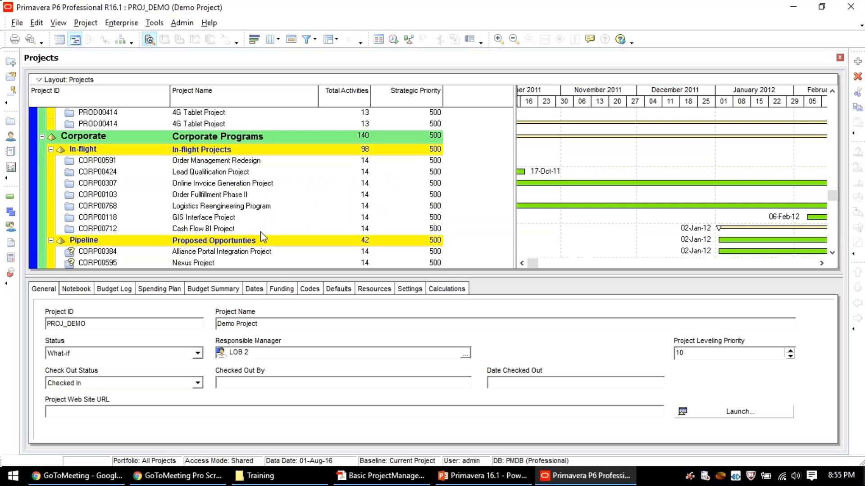
{"action": "scroll", "coordinate": [260, 231], "scroll_direction": "up", "scroll_amount": 4}
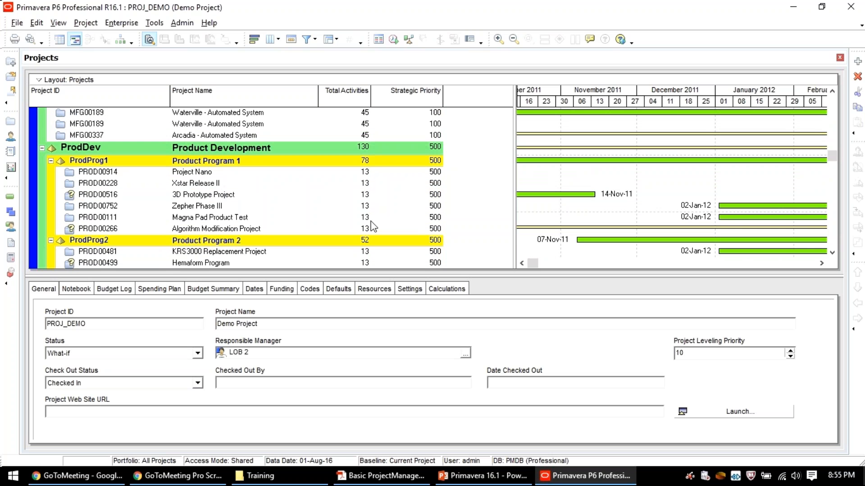
{"action": "scroll", "coordinate": [372, 226], "scroll_direction": "up", "scroll_amount": 5}
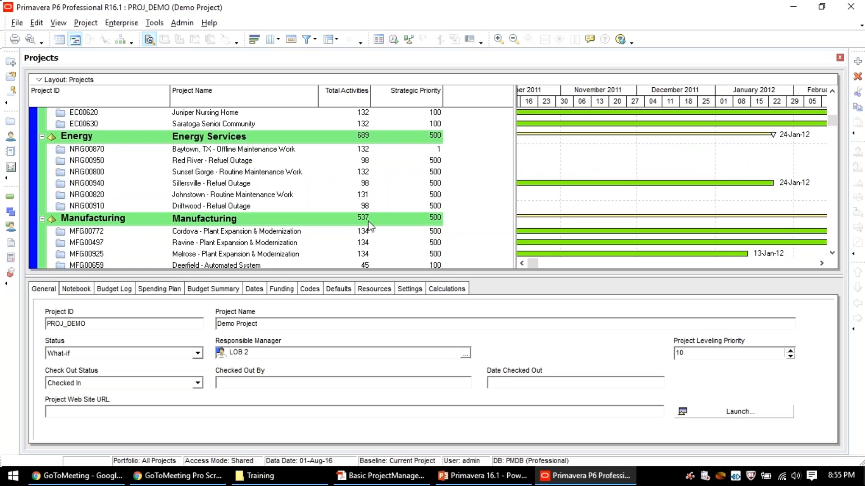
{"action": "scroll", "coordinate": [370, 225], "scroll_direction": "up", "scroll_amount": 2}
{"action": "left_click", "coordinate": [33, 116]}
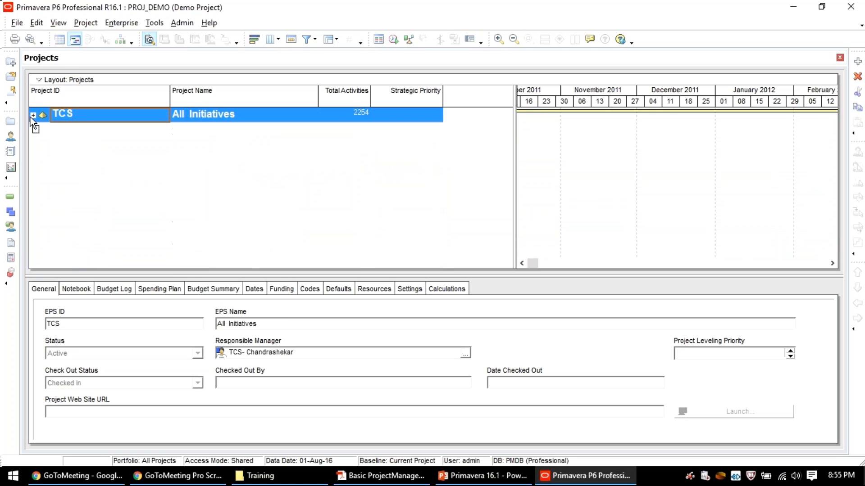
{"action": "left_click", "coordinate": [33, 115]}
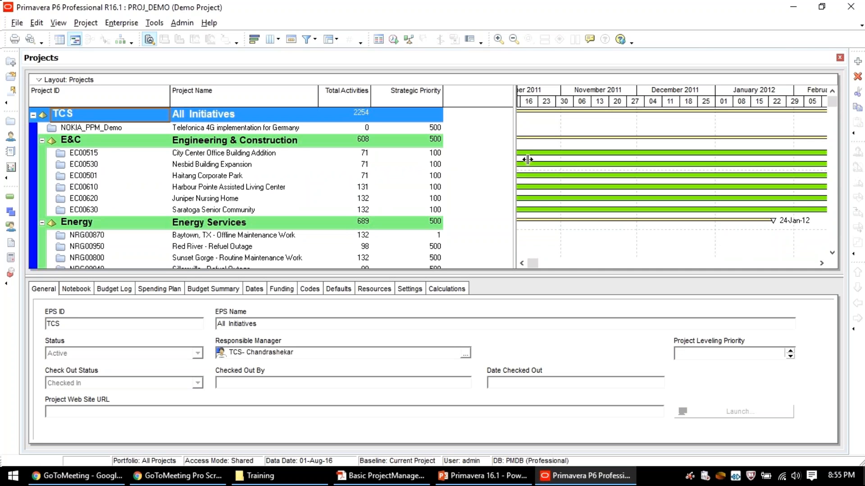
{"action": "left_click_drag", "start_coordinate": [522, 159], "coordinate": [536, 160]}
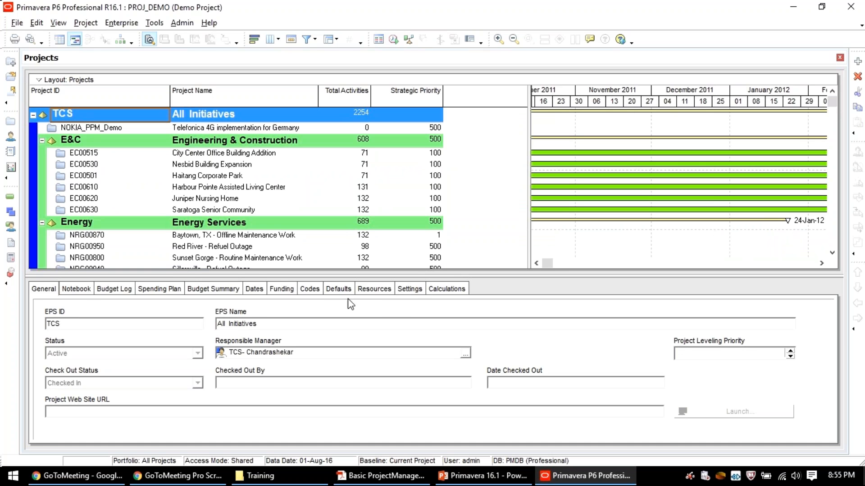
{"action": "left_click", "coordinate": [337, 290]}
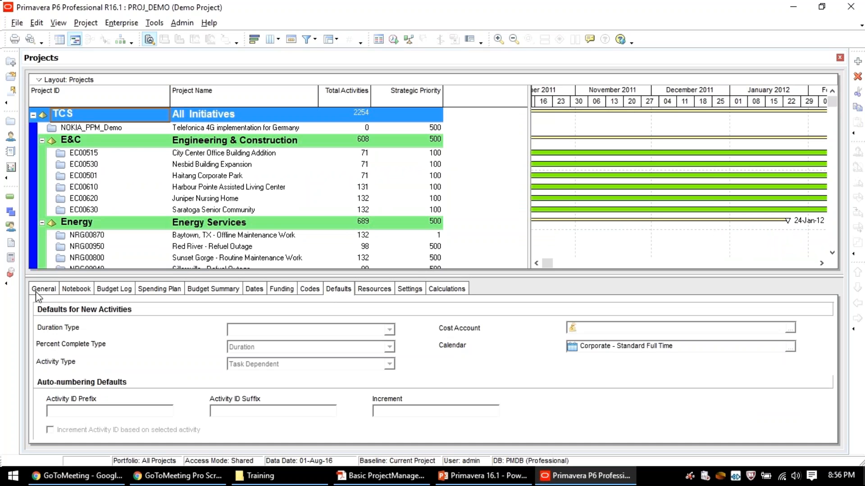
{"action": "left_click", "coordinate": [37, 290]}
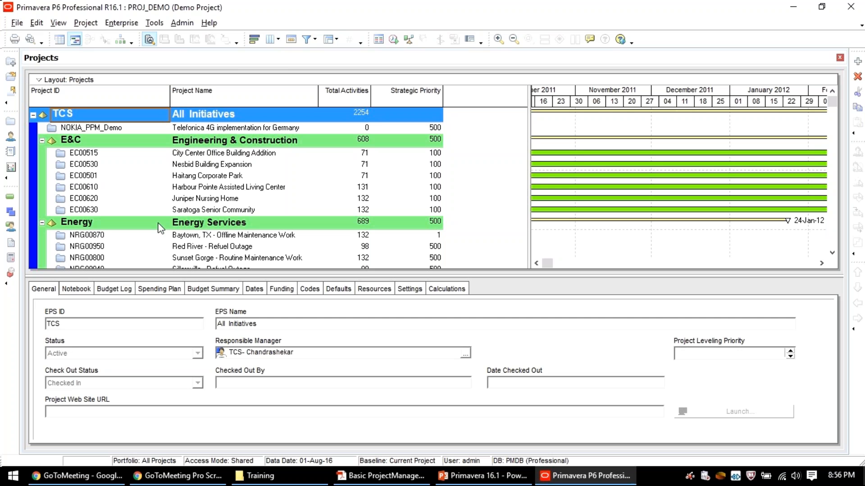
Step: Select Demo Project under Demo Creation, keep it Checked In, and set its status to Active
{"action": "scroll", "coordinate": [158, 228], "scroll_direction": "down", "scroll_amount": 6}
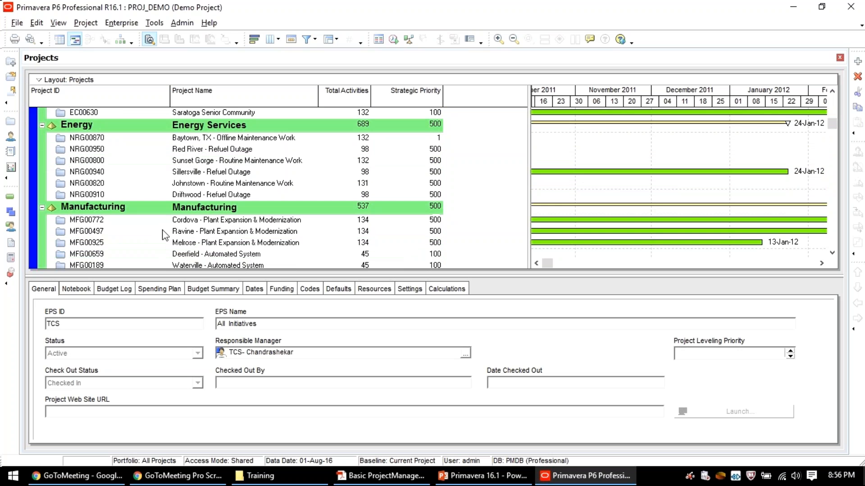
{"action": "scroll", "coordinate": [161, 234], "scroll_direction": "down", "scroll_amount": 10}
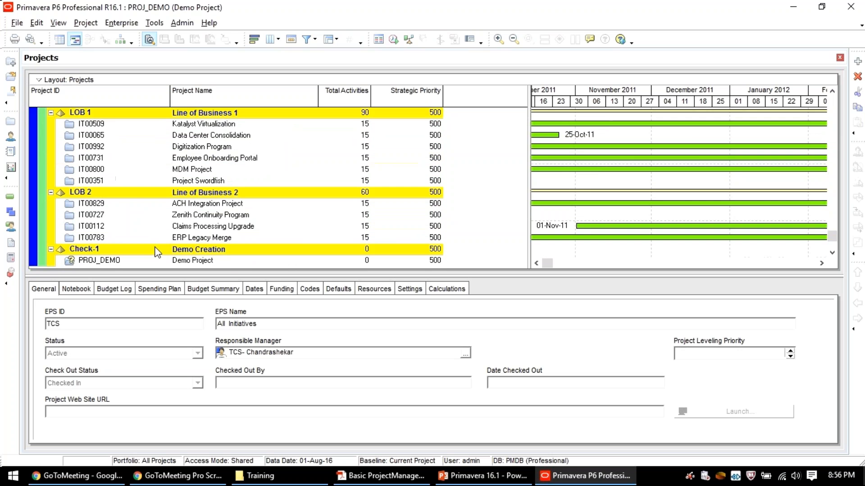
{"action": "left_click", "coordinate": [161, 237]}
{"action": "left_click", "coordinate": [91, 387]}
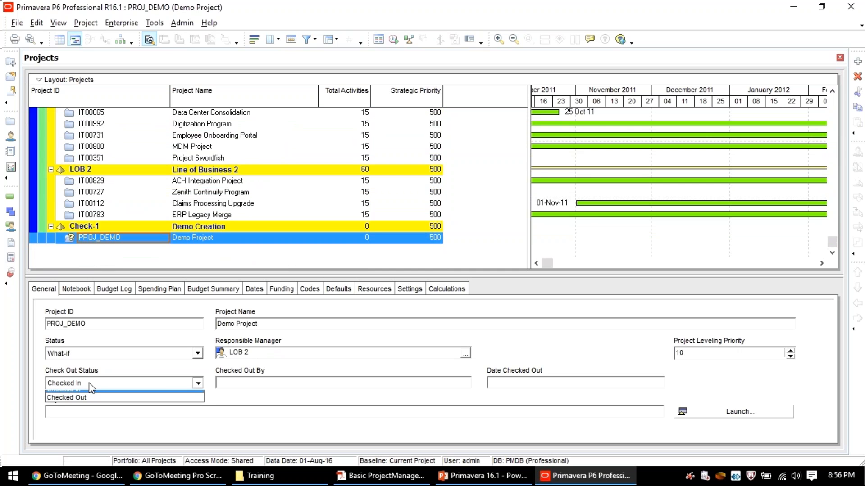
{"action": "left_click", "coordinate": [90, 390]}
{"action": "left_click", "coordinate": [80, 353]}
{"action": "left_click", "coordinate": [57, 366]}
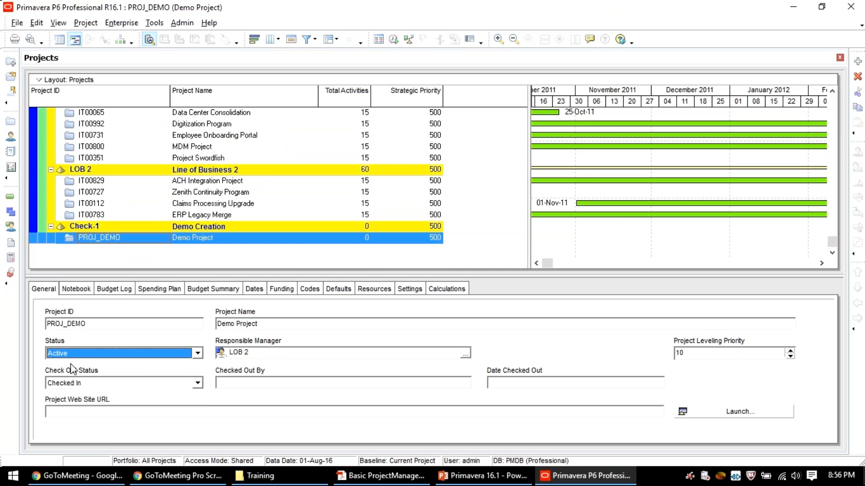
Step: Change Demo Project's check-out status to Checked Out and accept the change without exporting project information
{"action": "left_click", "coordinate": [110, 384]}
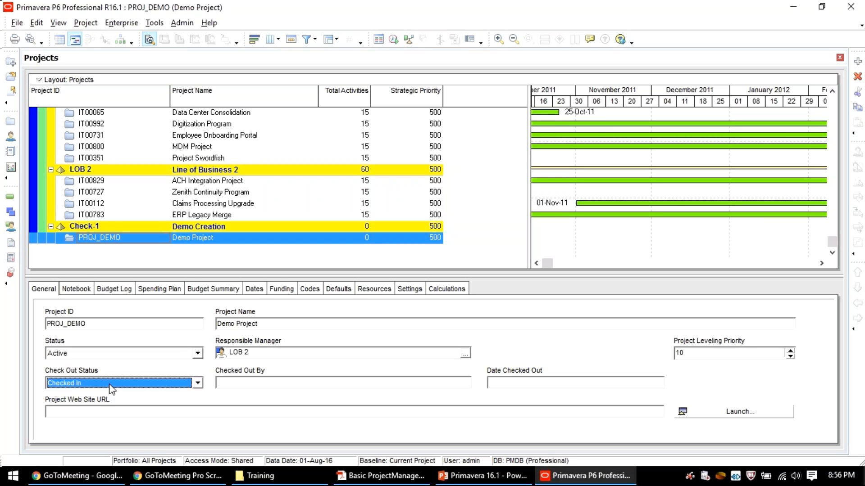
{"action": "left_click", "coordinate": [110, 384]}
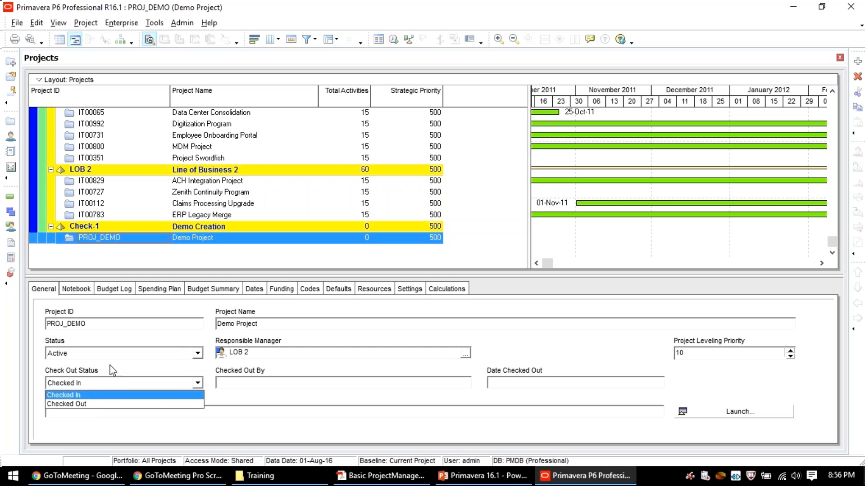
{"action": "left_click", "coordinate": [104, 405]}
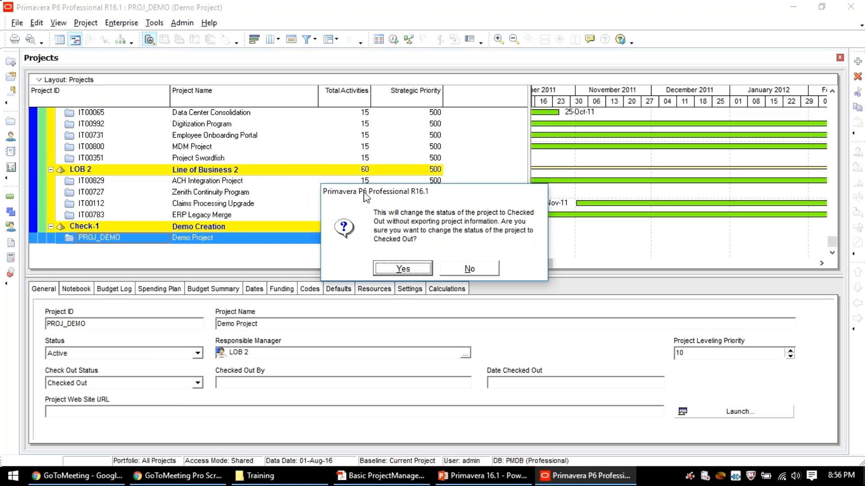
{"action": "left_click_drag", "start_coordinate": [365, 197], "coordinate": [233, 178]}
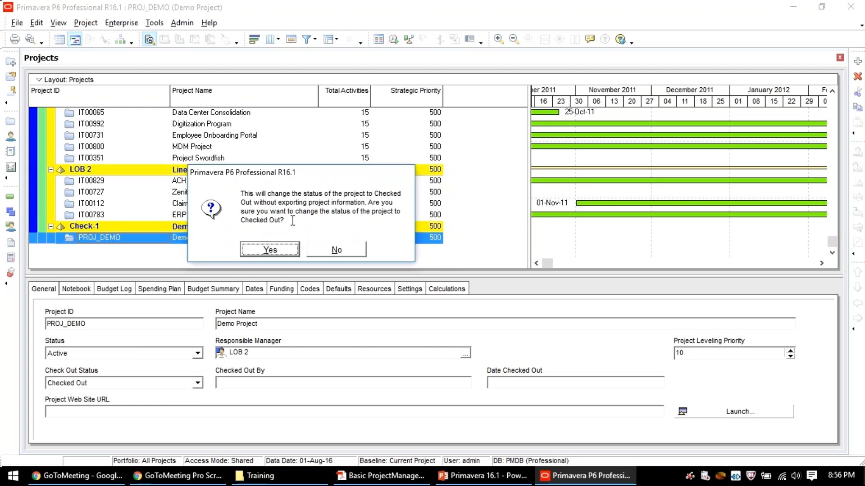
{"action": "left_click", "coordinate": [284, 249]}
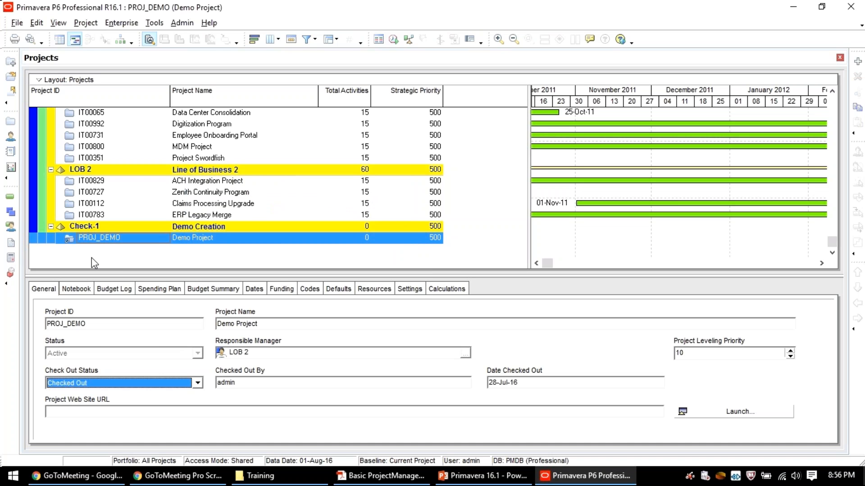
Step: Set Demo Project's check-out status to Checked In and accept the change without importing updated project information
{"action": "left_click", "coordinate": [109, 215]}
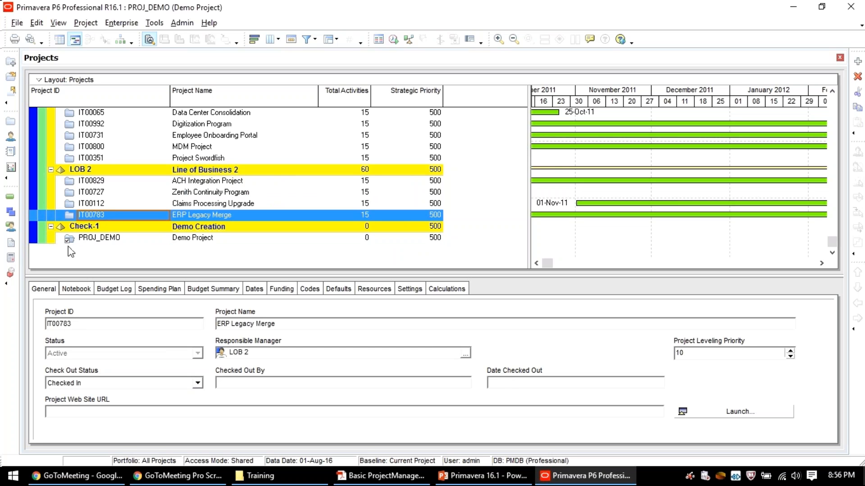
{"action": "left_click", "coordinate": [89, 238]}
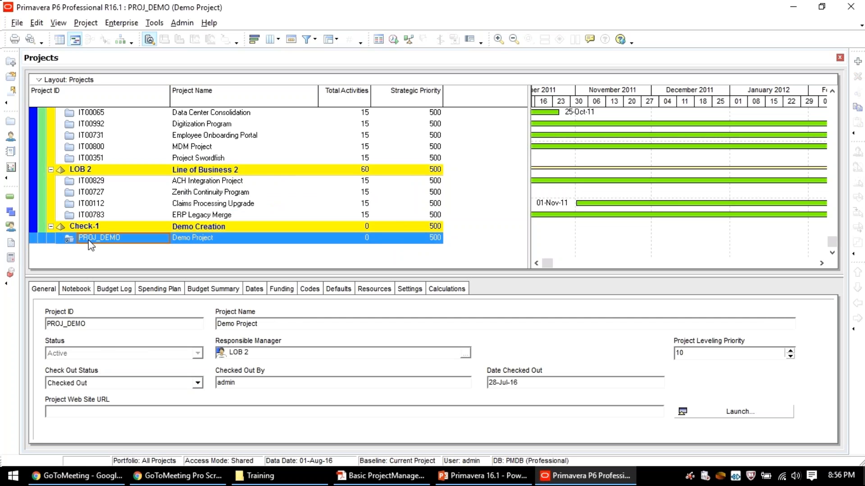
{"action": "left_click", "coordinate": [100, 383]}
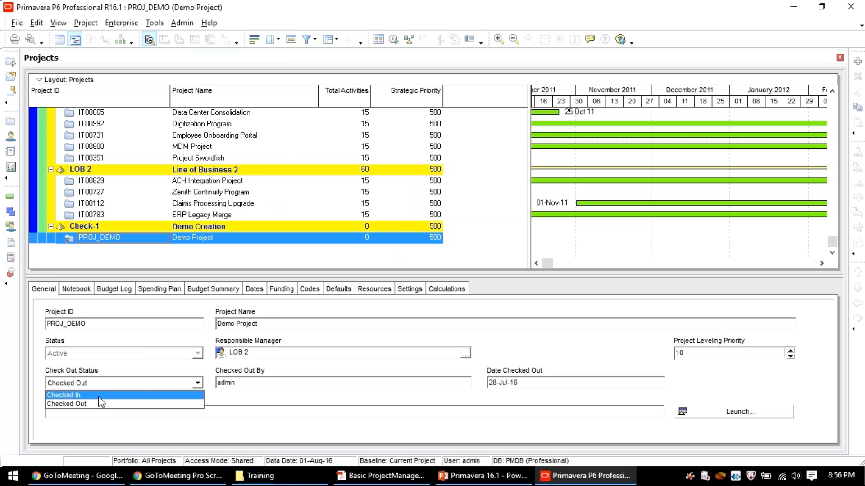
{"action": "left_click", "coordinate": [100, 395]}
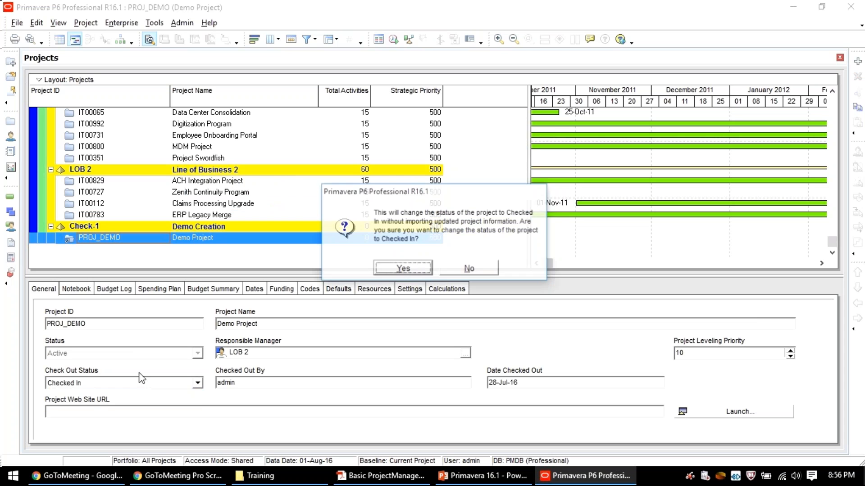
{"action": "left_click", "coordinate": [400, 268]}
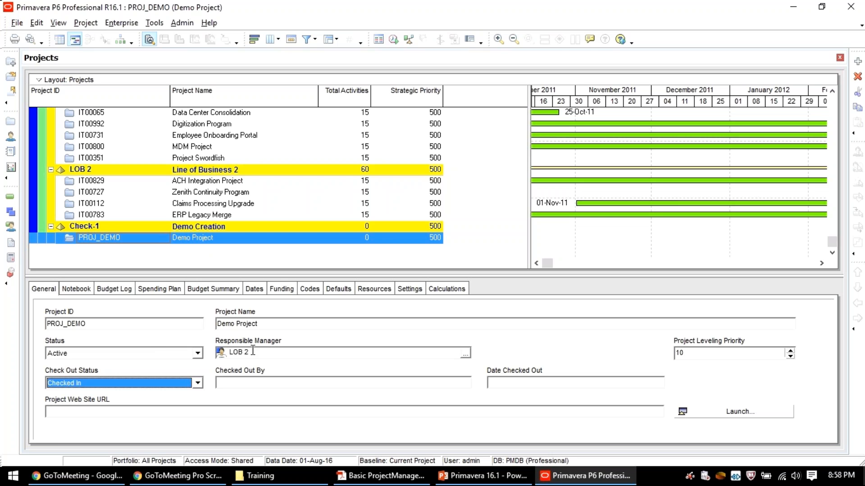
{"action": "left_click", "coordinate": [198, 384]}
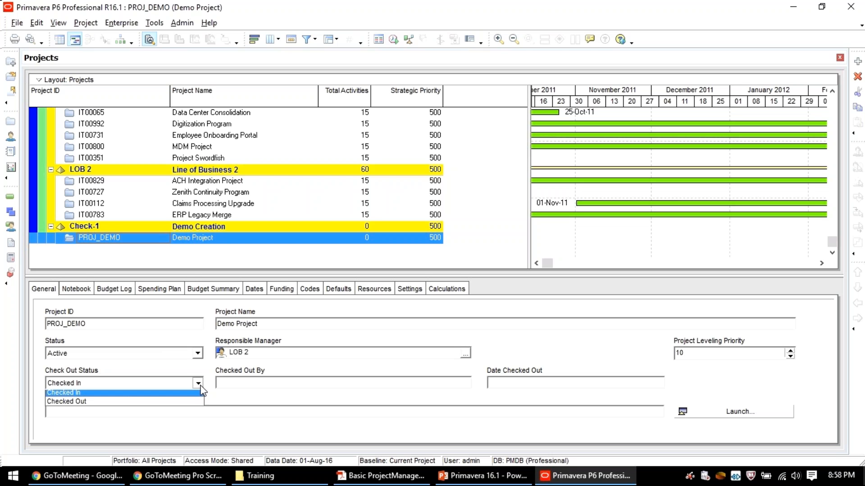
{"action": "left_click", "coordinate": [93, 388]}
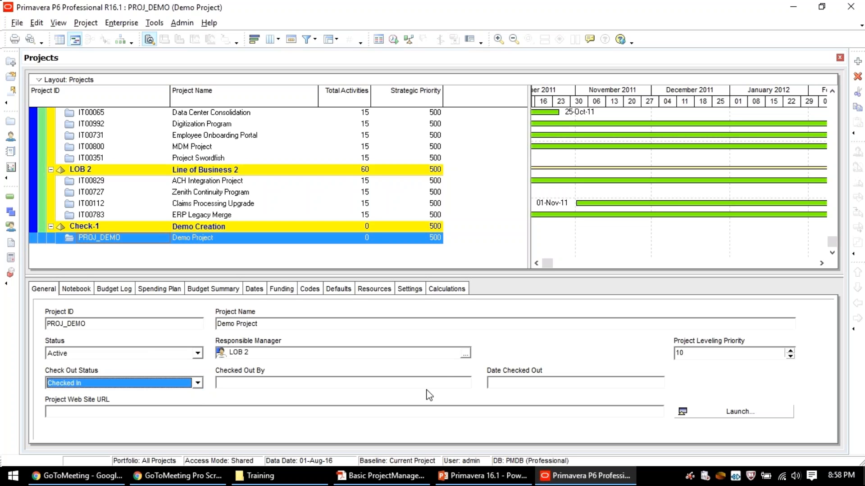
{"action": "left_click", "coordinate": [515, 386]}
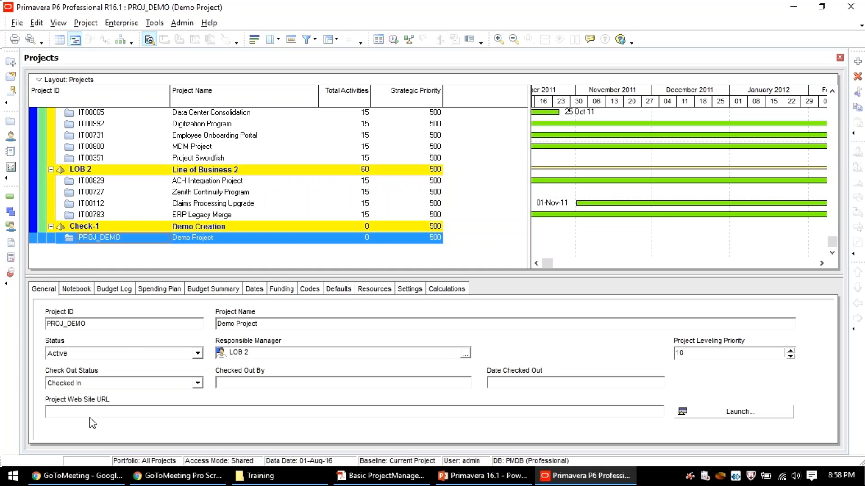
{"action": "left_click", "coordinate": [540, 412]}
{"action": "type", "text": "WW"}
{"action": "key", "text": "BackSpace"}
{"action": "key", "text": "BackSpace"}
{"action": "type", "text": "www.t"}
{"action": "type", "text": "estd"}
{"action": "key", "text": "BackSpace"}
{"action": "key", "text": "BackSpace"}
{"action": "key", "text": "BackSpace"}
{"action": "key", "text": "BackSpace"}
{"action": "key", "text": "BackSpace"}
{"action": "type", "text": "googlw"}
{"action": "key", "text": "BackSpace"}
{"action": "type", "text": "e.com"}
{"action": "left_click", "coordinate": [718, 412]}
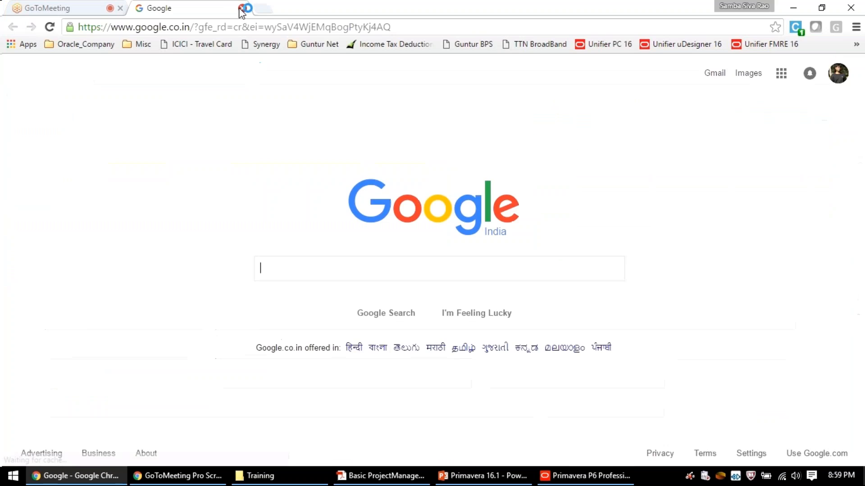
Step: Close the launched Google page, switch back to Primavera P6 and clear Demo Project's web site URL
{"action": "left_click", "coordinate": [241, 8]}
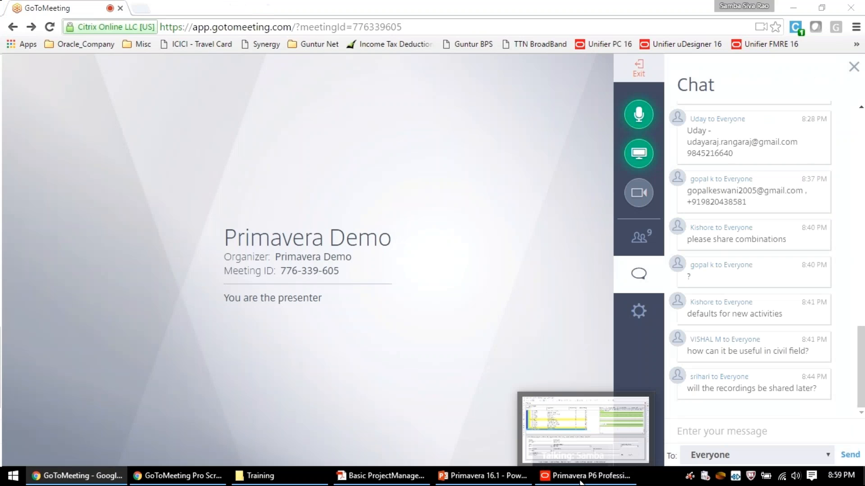
{"action": "left_click", "coordinate": [581, 477]}
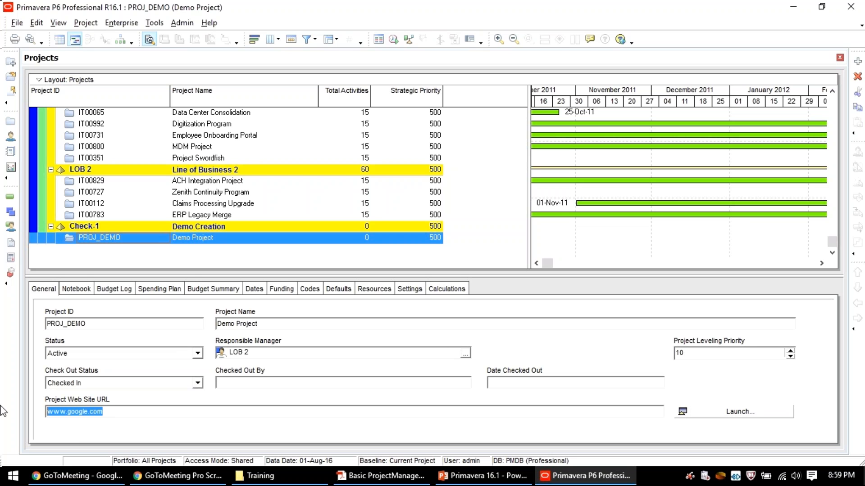
{"action": "key", "text": "BackSpace"}
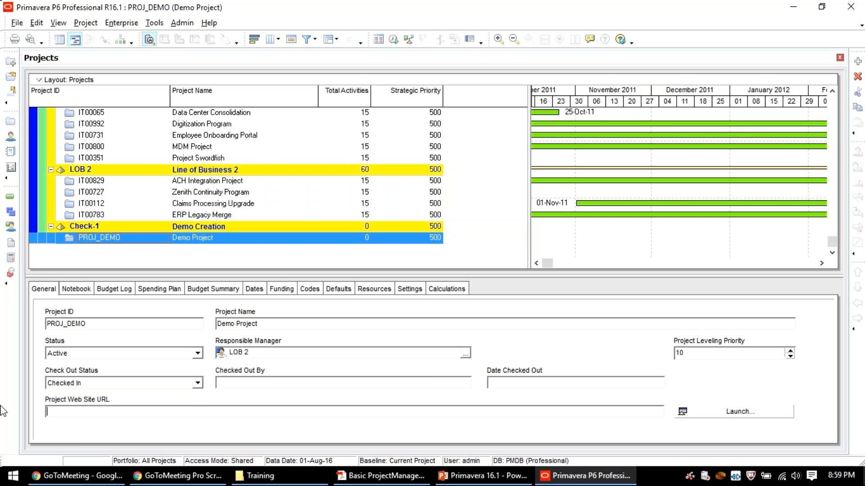
{"action": "right_click", "coordinate": [196, 413]}
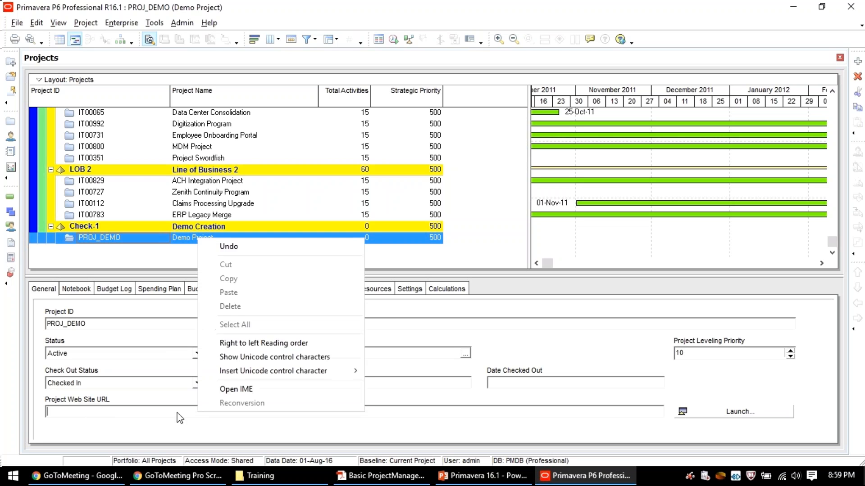
{"action": "type", "text": "qwdjqbdjhqwdqwqwd"}
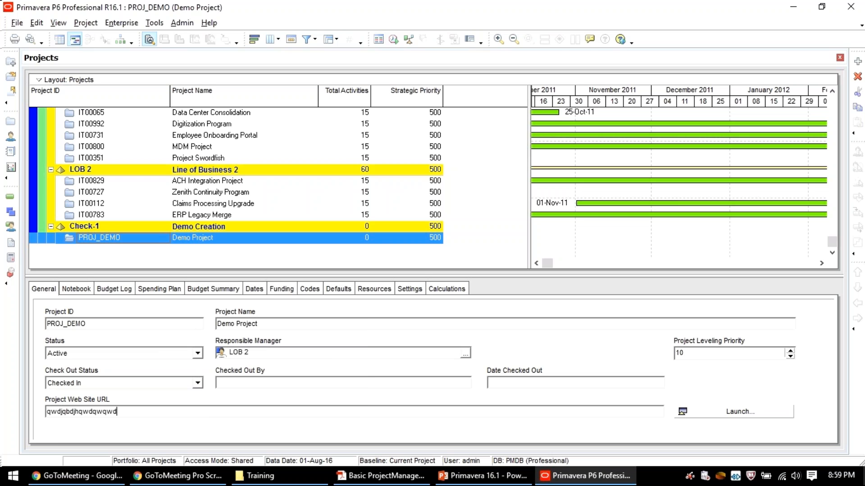
{"action": "key", "text": "BackSpace"}
{"action": "key", "text": "BackSpace"}
{"action": "key", "text": "BackSpace"}
{"action": "key", "text": "BackSpace"}
{"action": "key", "text": "BackSpace"}
{"action": "key", "text": "BackSpace"}
{"action": "key", "text": "ctrl+a"}
{"action": "key", "text": "BackSpace"}
{"action": "left_click", "coordinate": [366, 290]}
{"action": "left_click", "coordinate": [44, 289]}
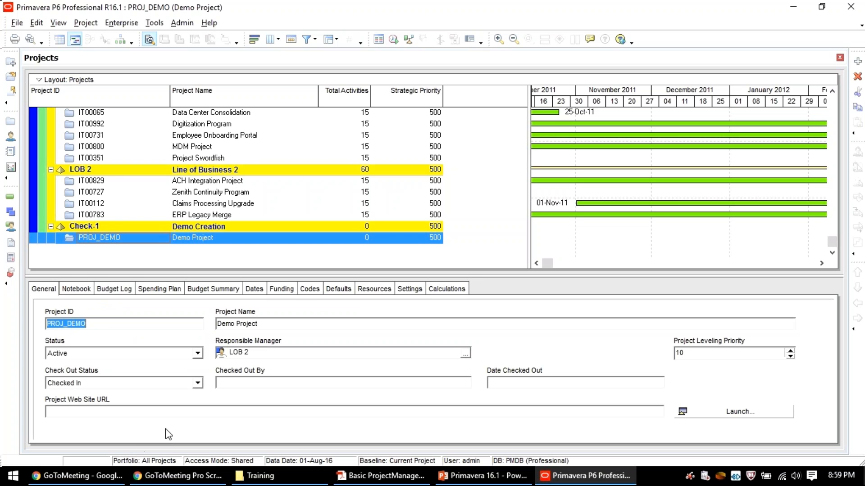
Step: Refresh the project data
{"action": "left_click", "coordinate": [17, 23]}
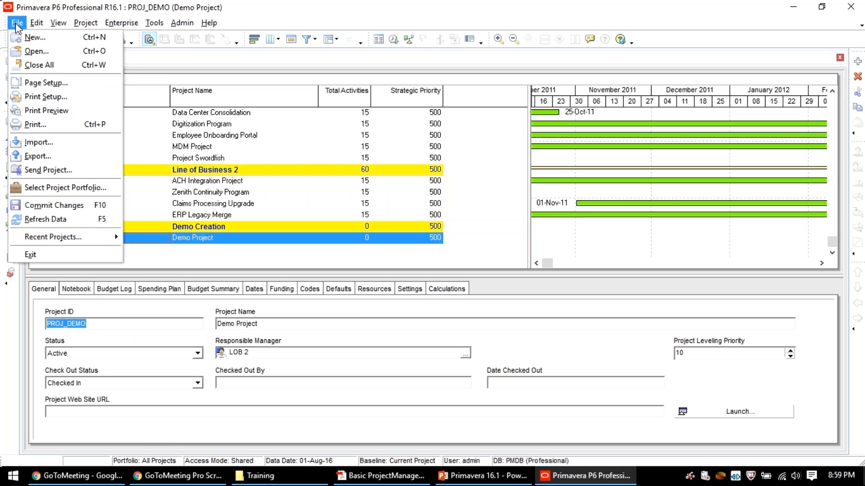
{"action": "key", "text": "Right"}
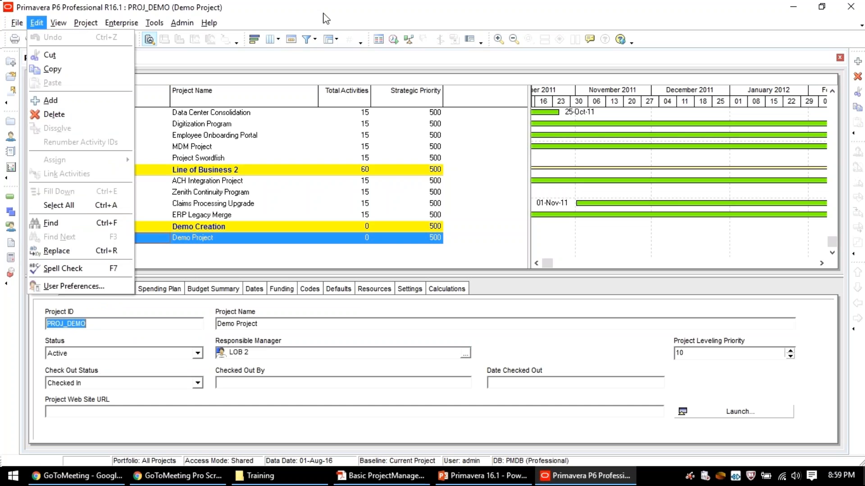
{"action": "key", "text": "Escape"}
{"action": "key", "text": "Escape"}
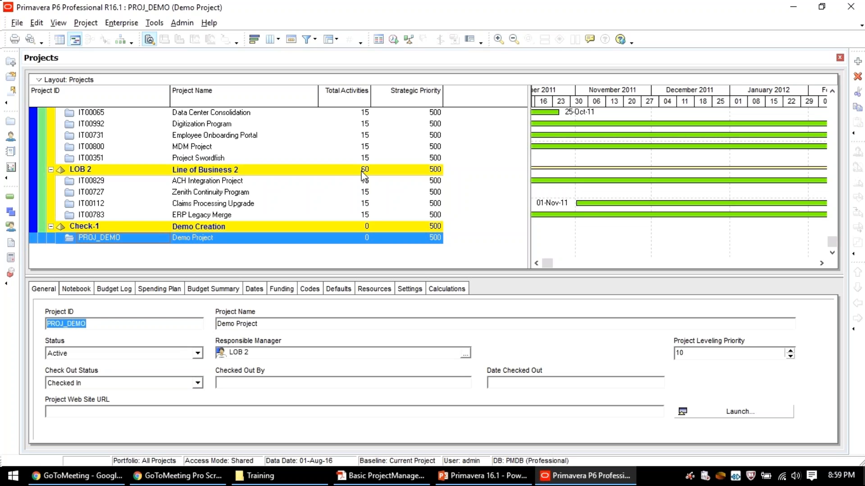
{"action": "left_click", "coordinate": [16, 25]}
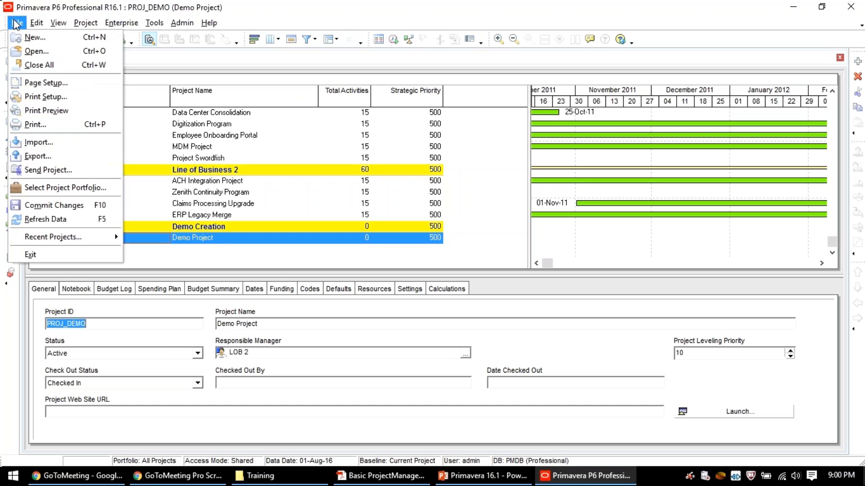
{"action": "left_click", "coordinate": [35, 217]}
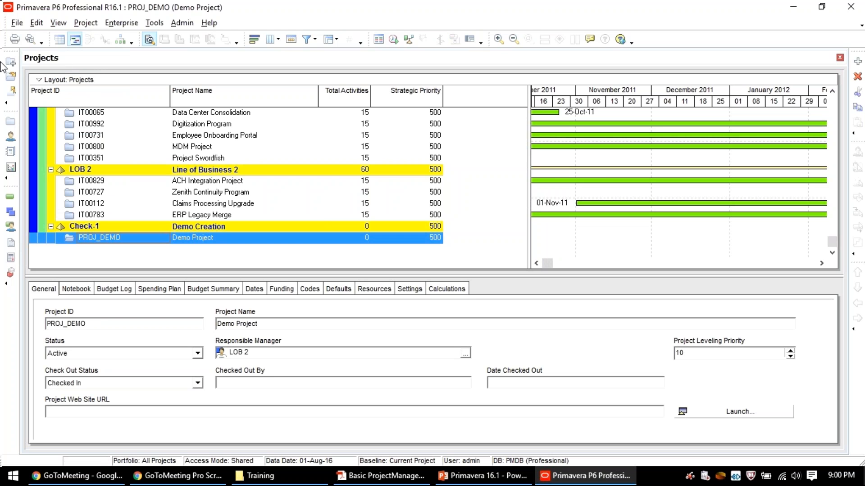
{"action": "left_click", "coordinate": [17, 22]}
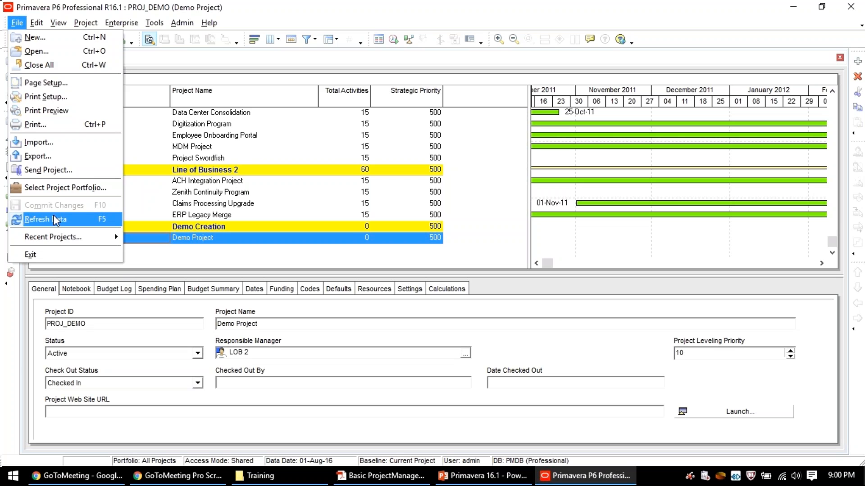
{"action": "left_click", "coordinate": [56, 220]}
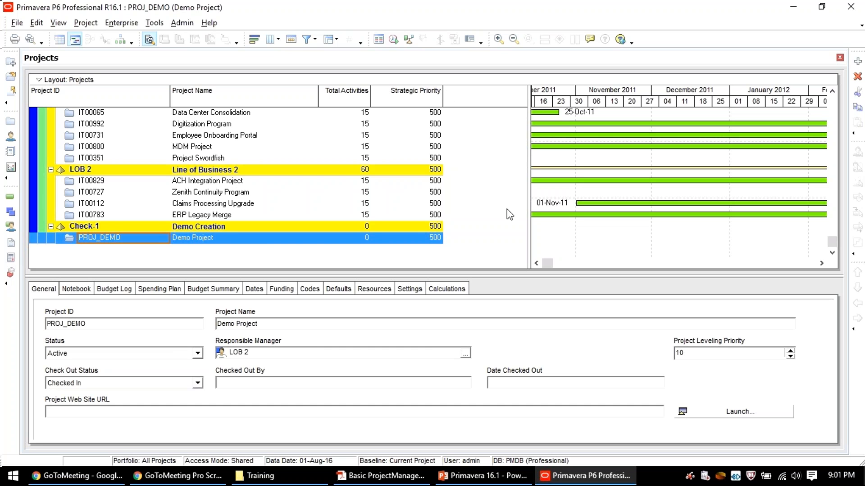
Step: Widen the project table's area against the Gantt chart
{"action": "scroll", "coordinate": [507, 209], "scroll_direction": "up", "scroll_amount": 20}
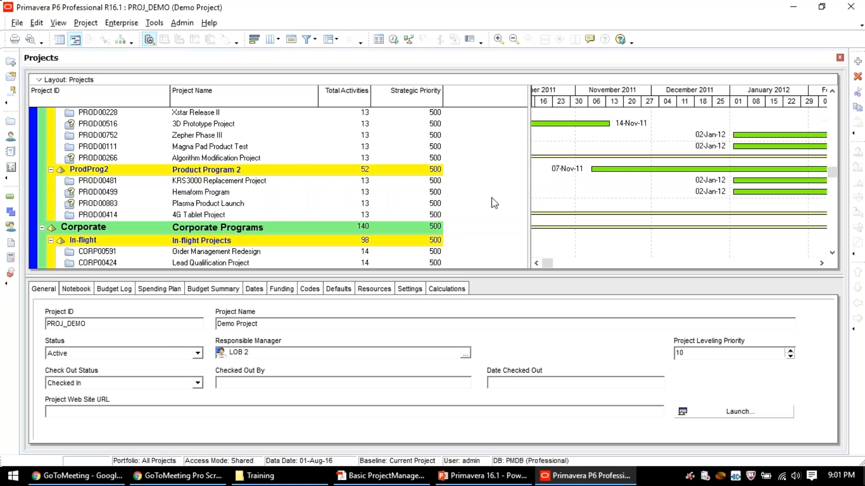
{"action": "left_click_drag", "start_coordinate": [530, 201], "coordinate": [495, 201]}
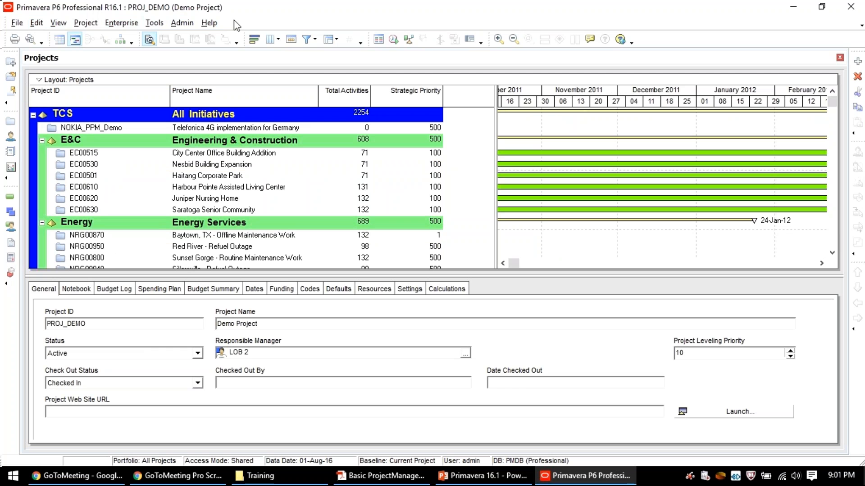
{"action": "left_click", "coordinate": [16, 25]}
{"action": "left_click", "coordinate": [16, 24]}
{"action": "left_click", "coordinate": [135, 23]}
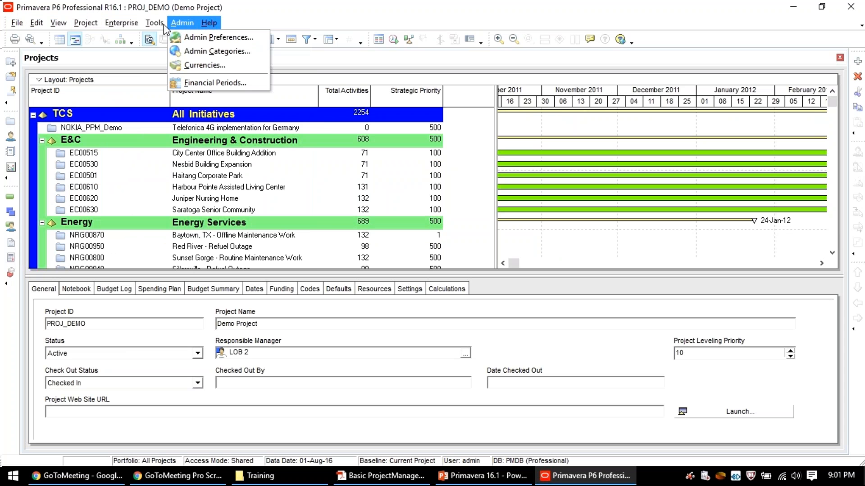
{"action": "left_click", "coordinate": [205, 23]}
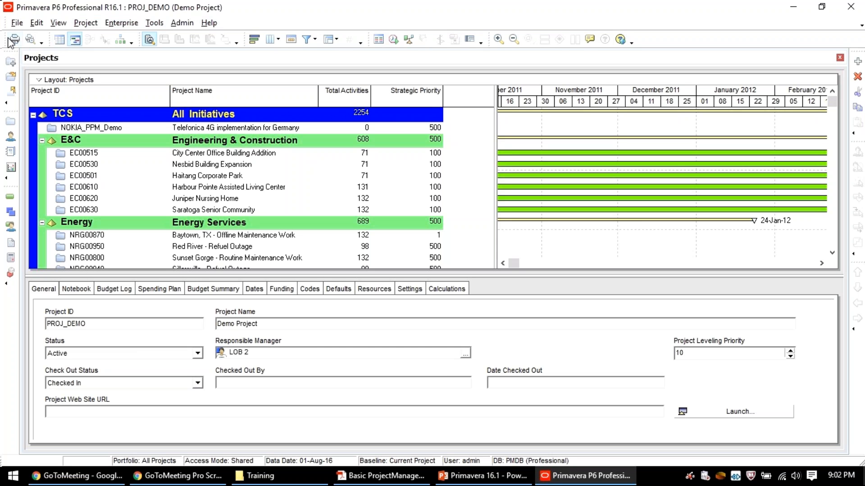
{"action": "mouse_move", "coordinate": [50, 37]}
{"action": "left_mouse_down"}
{"action": "mouse_move", "coordinate": [247, 35]}
{"action": "mouse_move", "coordinate": [273, 101]}
{"action": "mouse_move", "coordinate": [178, 41]}
{"action": "mouse_move", "coordinate": [59, 27]}
{"action": "left_mouse_up"}
Step: Enlarge the project list's height above the project details and highlight Demo Project's responsible manager
{"action": "left_click_drag", "start_coordinate": [188, 277], "coordinate": [192, 308]}
{"action": "scroll", "coordinate": [275, 226], "scroll_direction": "down", "scroll_amount": 6}
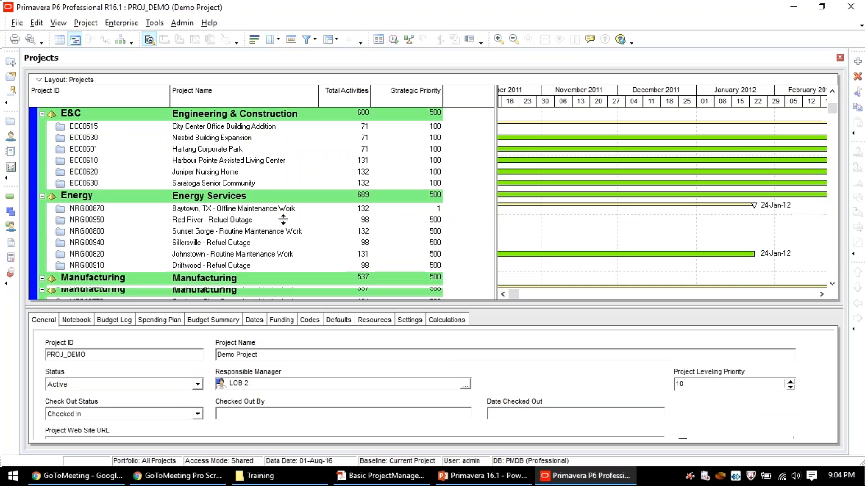
{"action": "scroll", "coordinate": [467, 209], "scroll_direction": "down", "scroll_amount": 8}
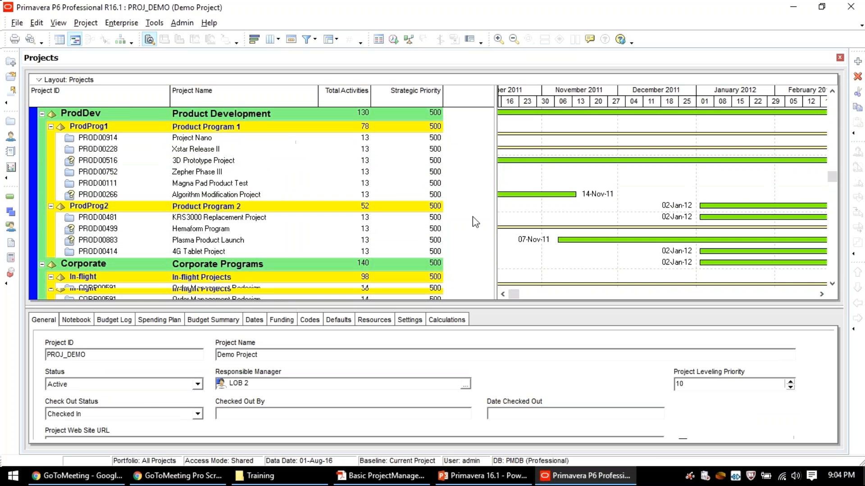
{"action": "left_click_drag", "start_coordinate": [270, 384], "coordinate": [208, 382]}
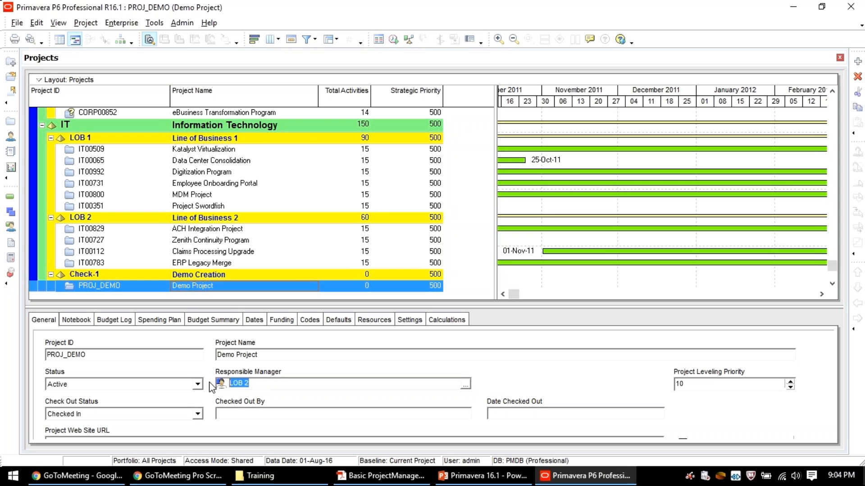
{"action": "left_click_drag", "start_coordinate": [277, 384], "coordinate": [209, 381]}
{"action": "left_click", "coordinate": [458, 194]}
Step: Collapse the whole TCS All Initiatives hierarchy and expand it again
{"action": "scroll", "coordinate": [460, 194], "scroll_direction": "up", "scroll_amount": 2}
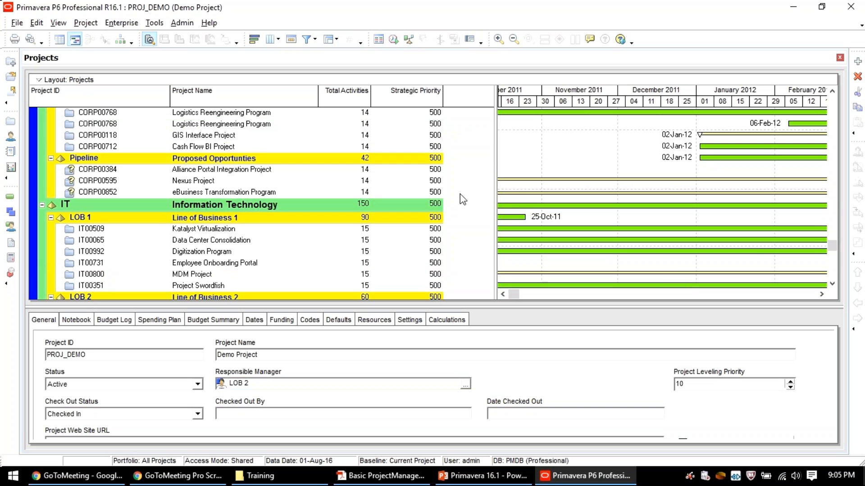
{"action": "scroll", "coordinate": [460, 194], "scroll_direction": "up", "scroll_amount": 3}
{"action": "left_click_drag", "start_coordinate": [831, 208], "coordinate": [831, 99]}
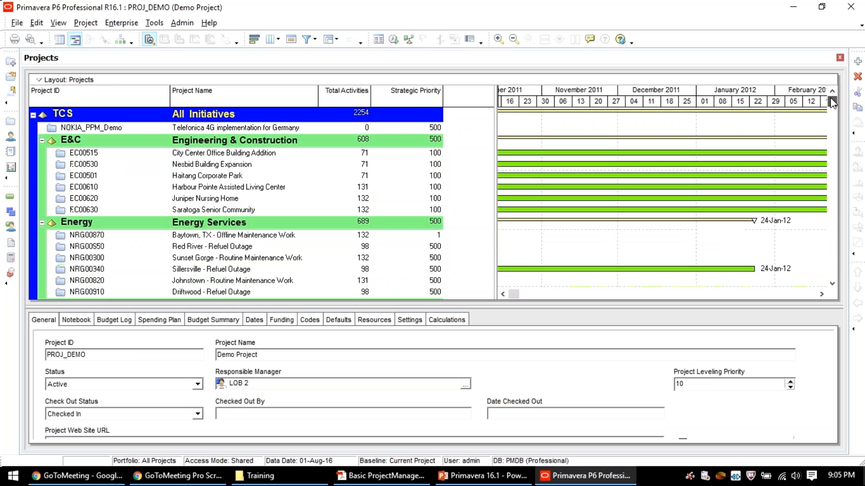
{"action": "left_click", "coordinate": [42, 143]}
{"action": "left_click", "coordinate": [32, 120]}
{"action": "left_click", "coordinate": [33, 115]}
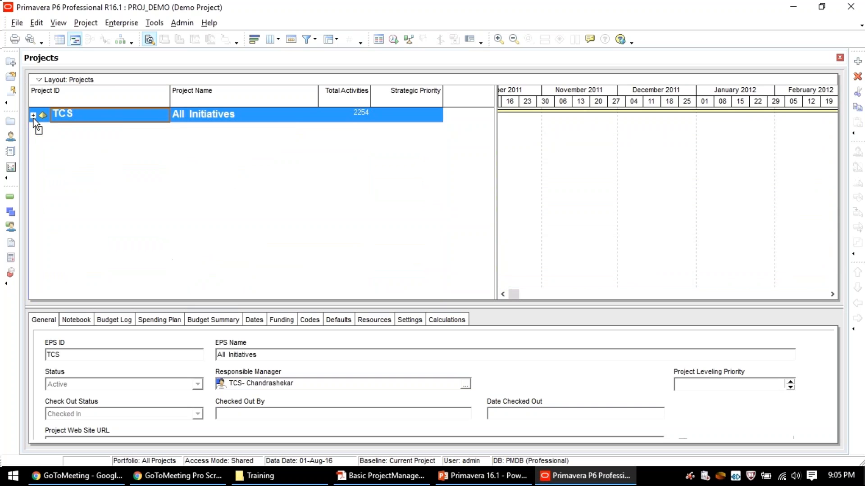
{"action": "left_click", "coordinate": [33, 116]}
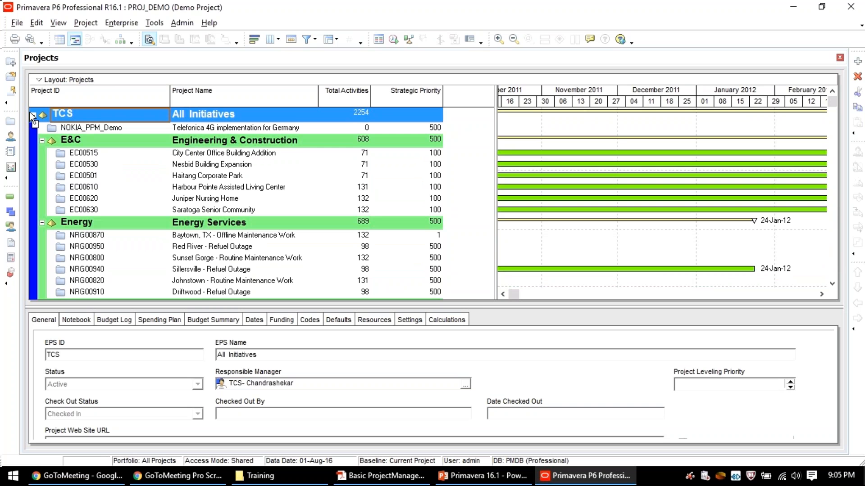
Step: Collapse the E&C, Energy, Manufacturing, ProdDev, Corporate and IT nodes under All Initiatives
{"action": "left_click", "coordinate": [42, 140]}
{"action": "left_click", "coordinate": [42, 154]}
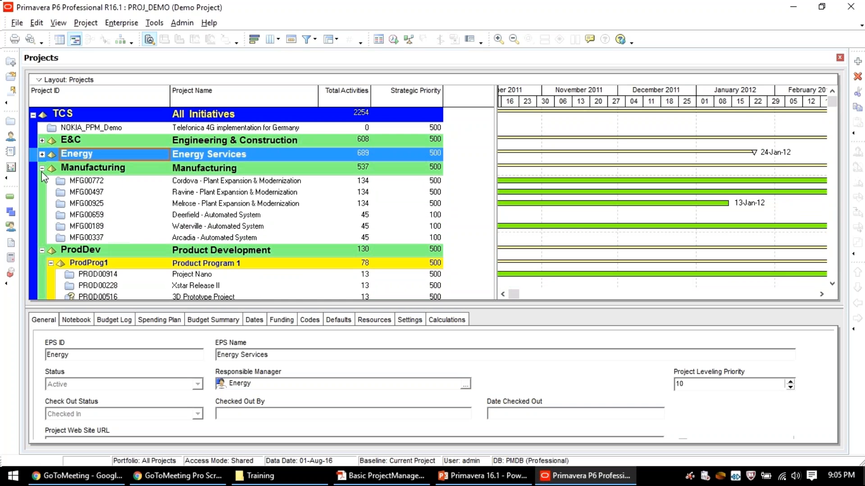
{"action": "left_click", "coordinate": [42, 168]}
{"action": "left_click", "coordinate": [42, 182]}
{"action": "left_click", "coordinate": [42, 196]}
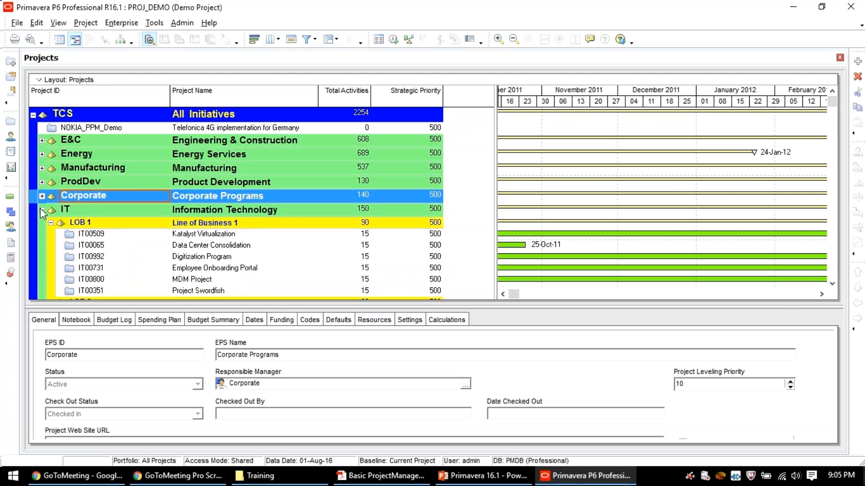
{"action": "left_click", "coordinate": [42, 209]}
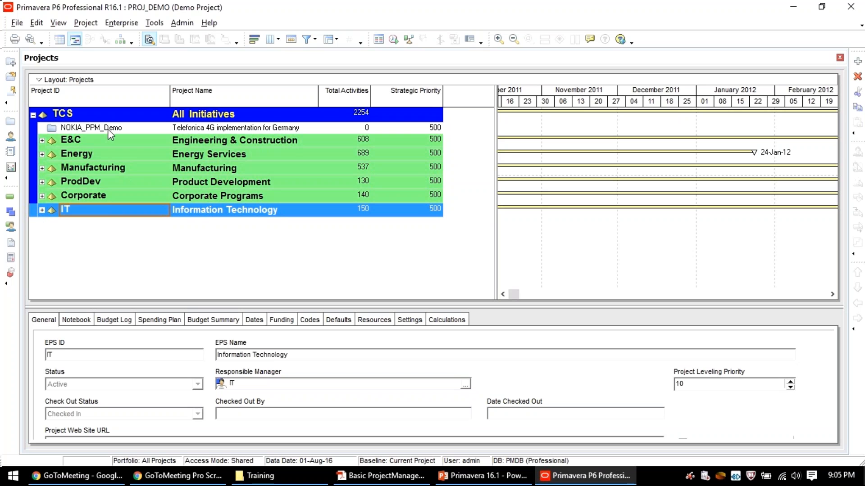
Step: Review the general details of the ProdDev, E&C and Corporate EPS nodes
{"action": "left_click", "coordinate": [86, 182]}
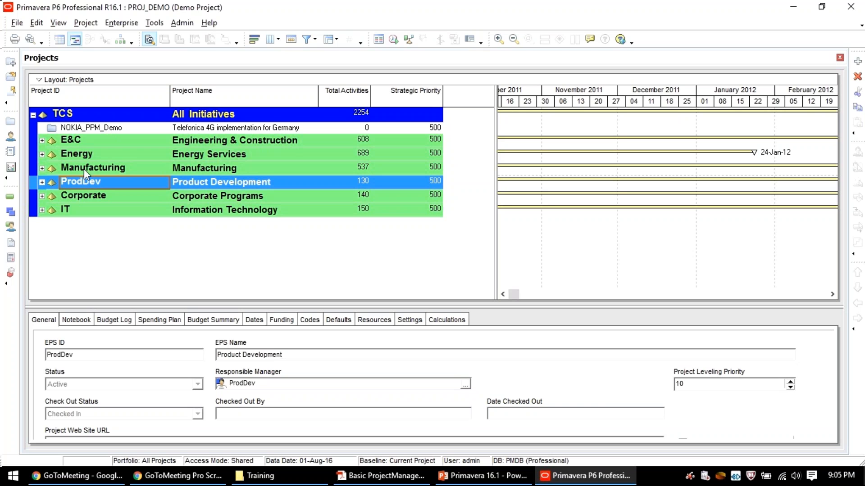
{"action": "left_click", "coordinate": [81, 141]}
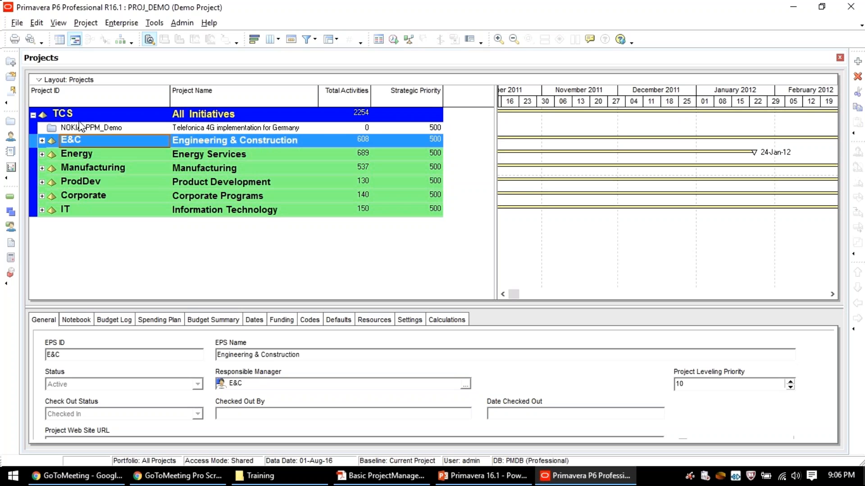
{"action": "left_click", "coordinate": [140, 196]}
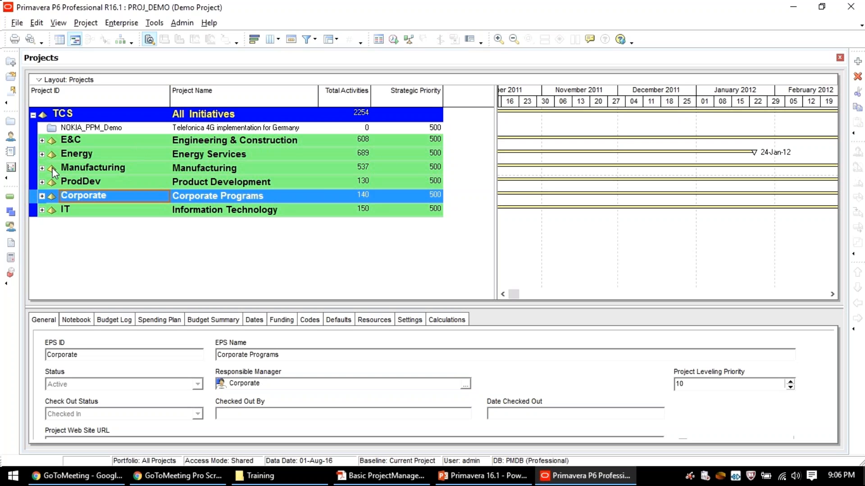
Step: Expand the E&C node and examine its projects' timelines, including Harbour Pointe Assisted Living Center, from 2010 to mid-2013 on the Gantt chart
{"action": "left_click", "coordinate": [42, 141]}
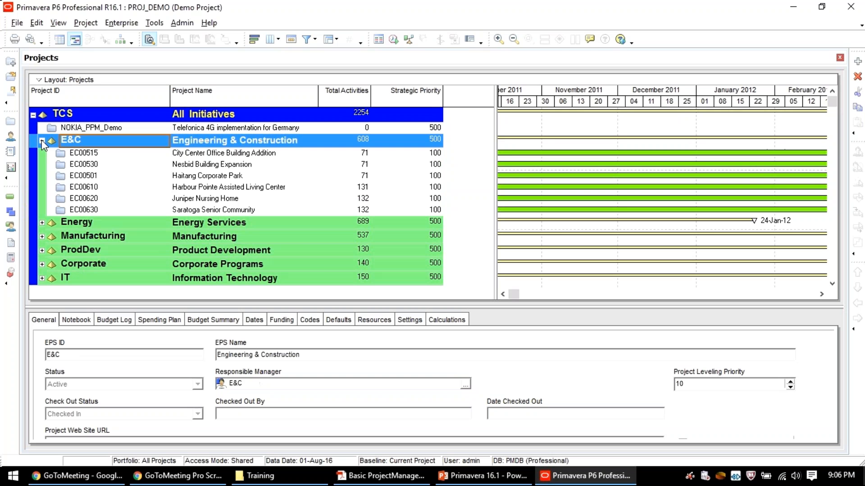
{"action": "left_click", "coordinate": [86, 156]}
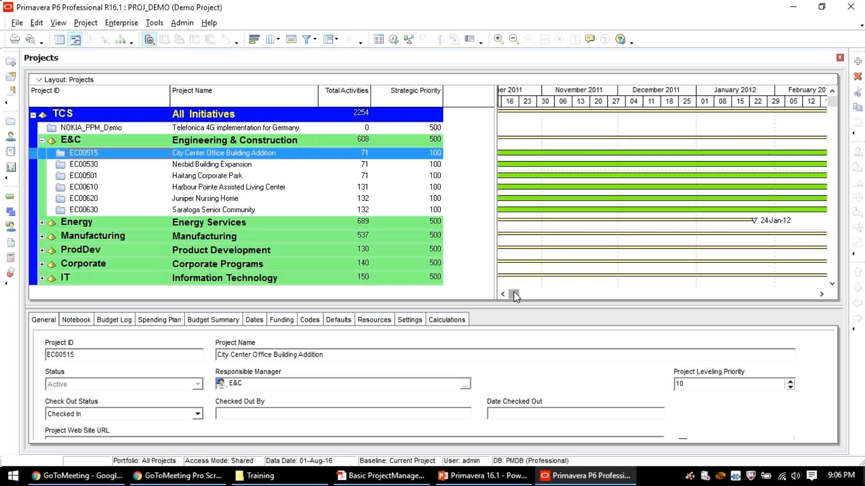
{"action": "left_click_drag", "start_coordinate": [514, 294], "coordinate": [509, 293]}
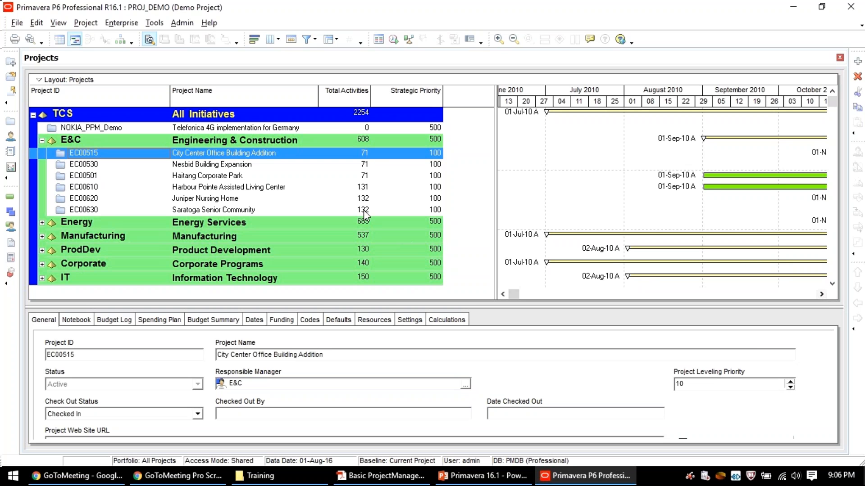
{"action": "left_click", "coordinate": [234, 187]}
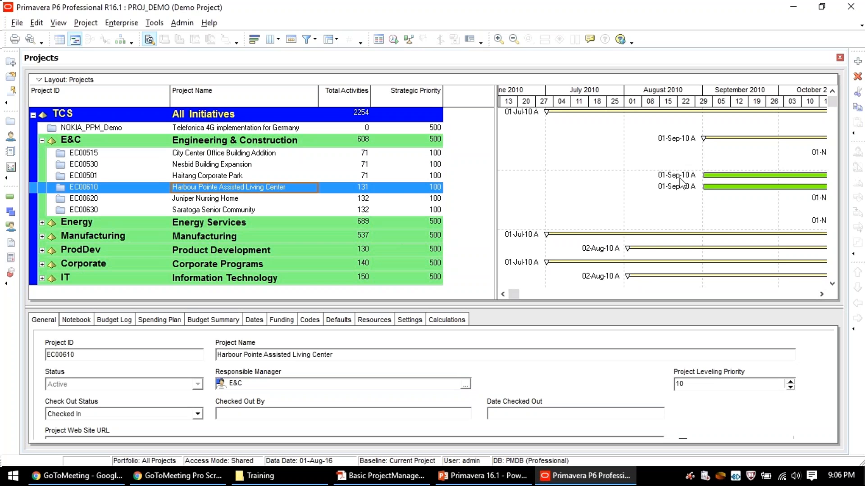
{"action": "left_click", "coordinate": [821, 294]}
{"action": "left_click_drag", "start_coordinate": [821, 294], "coordinate": [822, 294]}
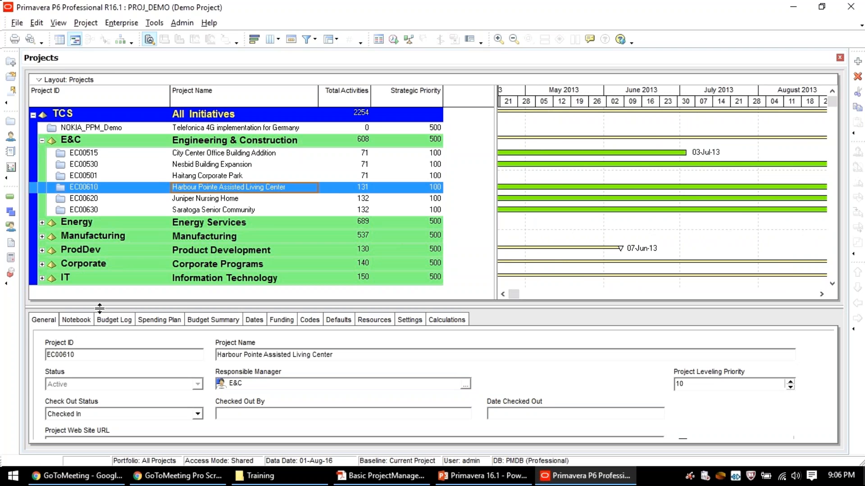
Step: Show the schedule dates of Harbour Pointe Assisted Living Center, highlighting its planned start and finish, and enlarge the project list again
{"action": "left_click_drag", "start_coordinate": [100, 309], "coordinate": [108, 265]}
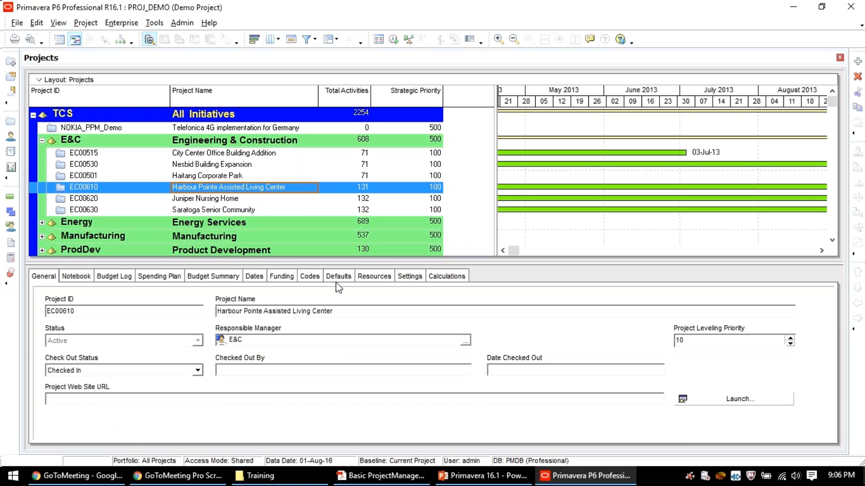
{"action": "left_click", "coordinate": [254, 276]}
{"action": "left_click_drag", "start_coordinate": [85, 322], "coordinate": [25, 321]}
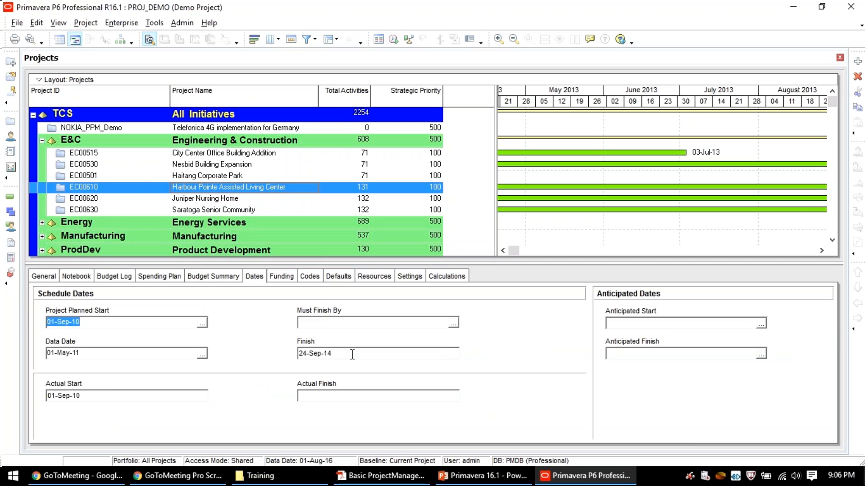
{"action": "left_click_drag", "start_coordinate": [350, 354], "coordinate": [296, 355]}
{"action": "left_click_drag", "start_coordinate": [323, 265], "coordinate": [332, 333]}
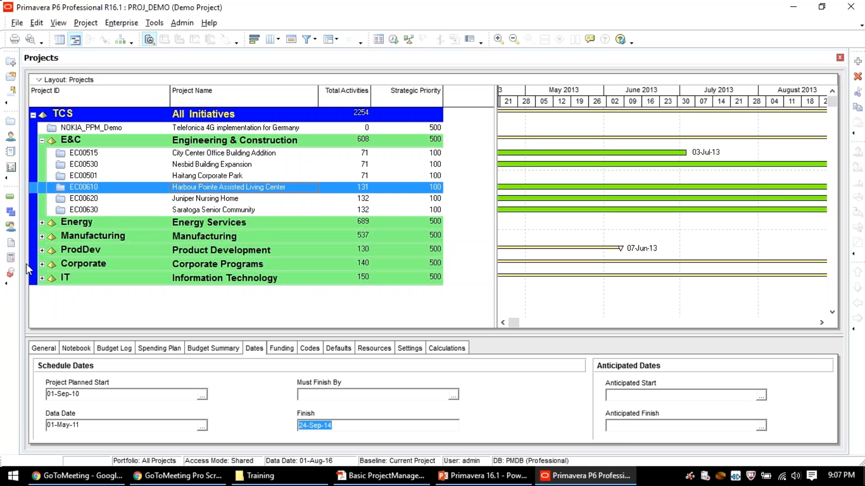
Step: Widen the Gantt chart back at mid-2010 and compare the schedule dates of Nesbid Building Expansion, Haitang Corporate Park and Juniper Nursing Home
{"action": "left_click_drag", "start_coordinate": [496, 216], "coordinate": [481, 216]}
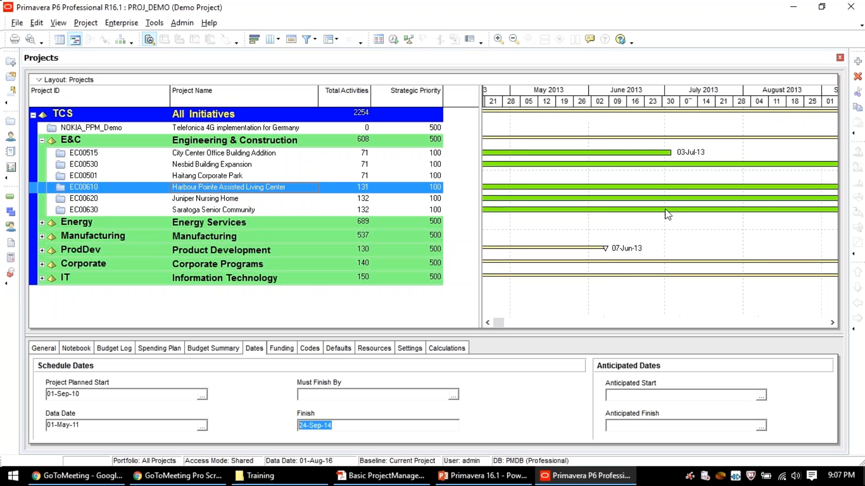
{"action": "left_click_drag", "start_coordinate": [498, 323], "coordinate": [458, 314]}
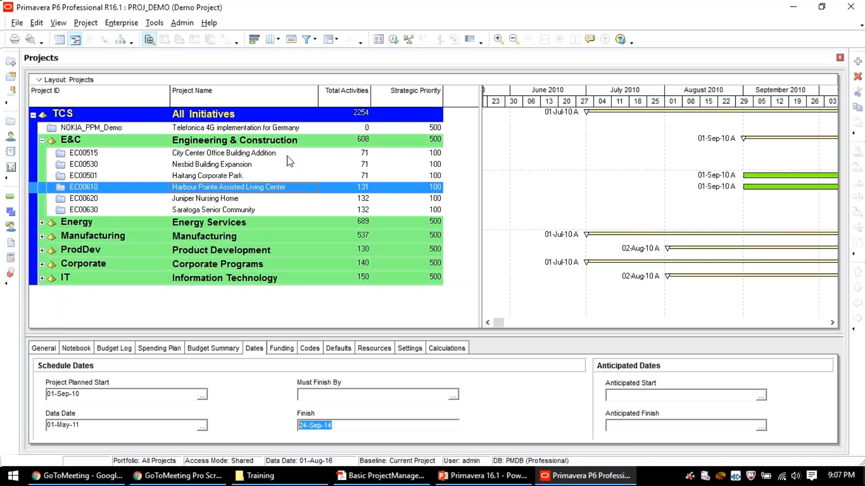
{"action": "left_click", "coordinate": [220, 165]}
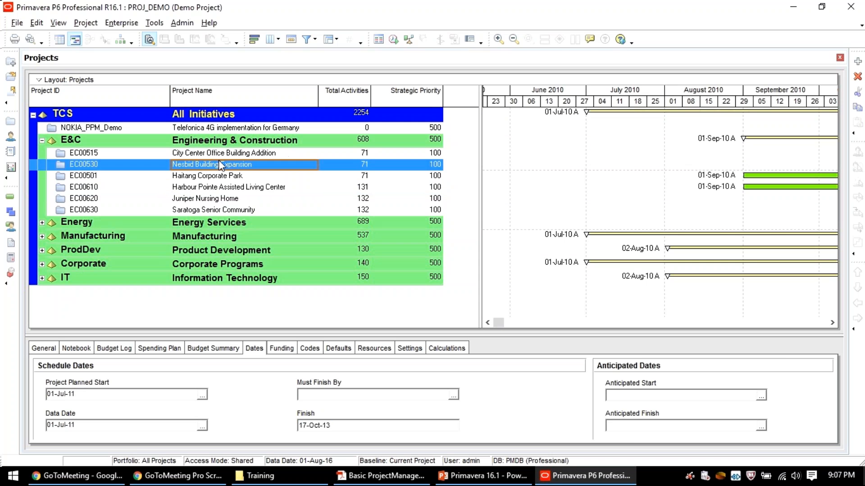
{"action": "left_click", "coordinate": [85, 179]}
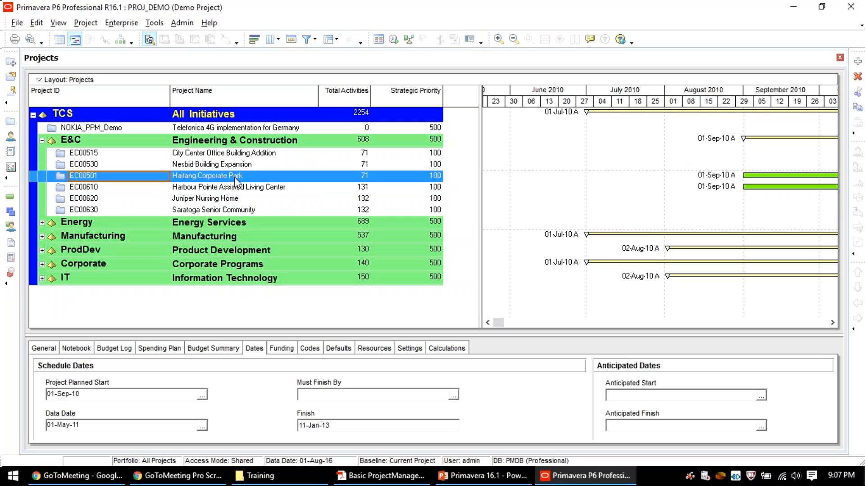
{"action": "left_click", "coordinate": [234, 199]}
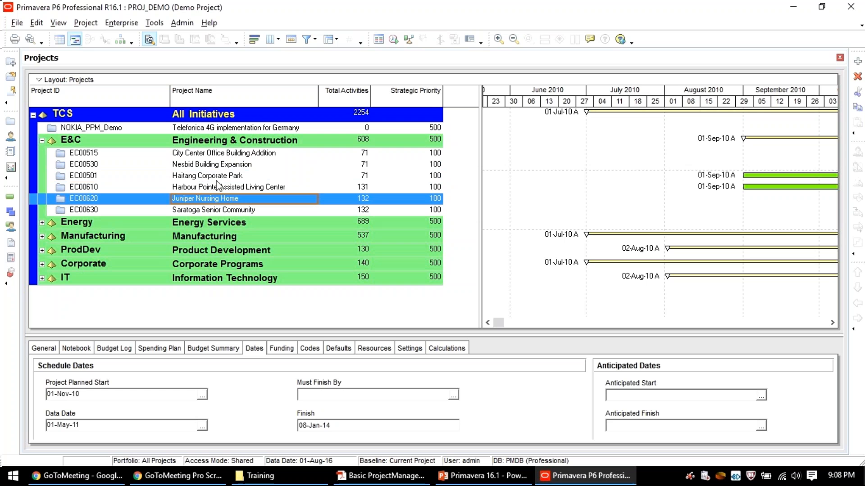
{"action": "key", "text": "Up"}
{"action": "key", "text": "Up"}
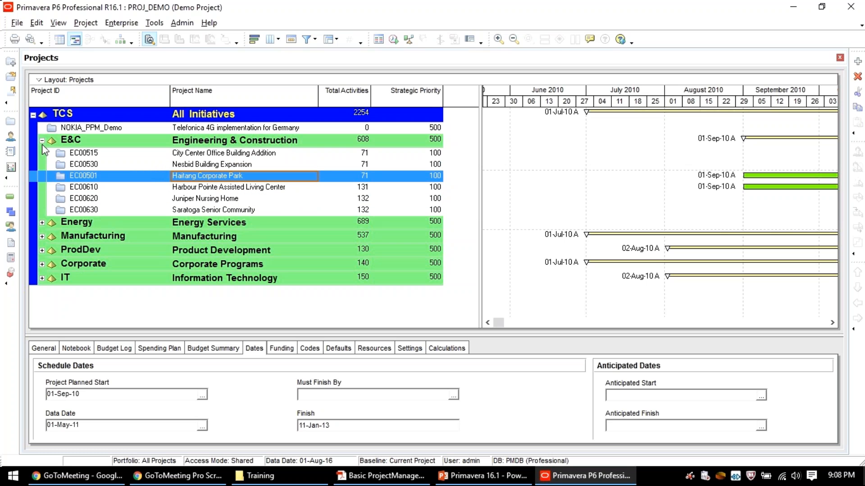
Step: Inspect the start of Nesbid Building Expansion on the Gantt chart against City Center Office Building Addition and the earliest projects
{"action": "right_click", "coordinate": [34, 88]}
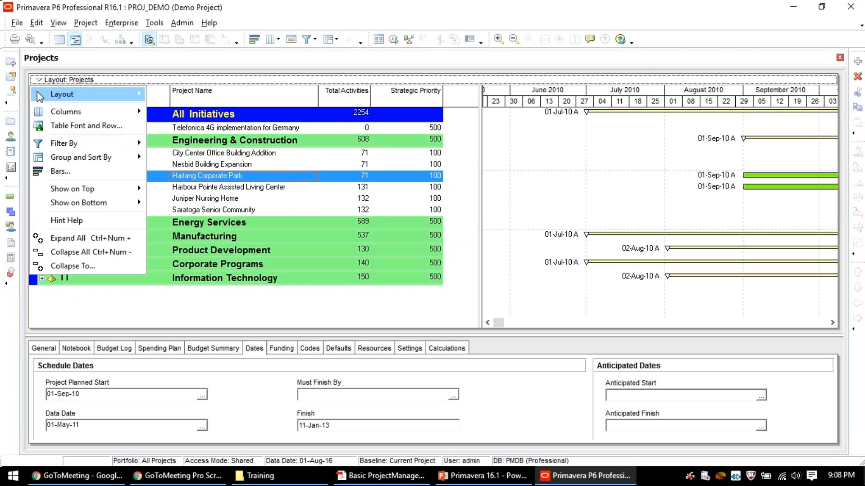
{"action": "left_click", "coordinate": [272, 165]}
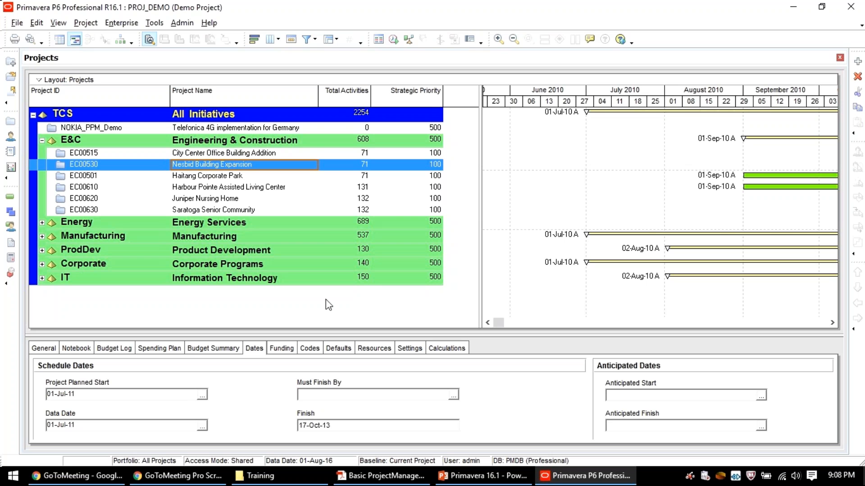
{"action": "left_click", "coordinate": [504, 223]}
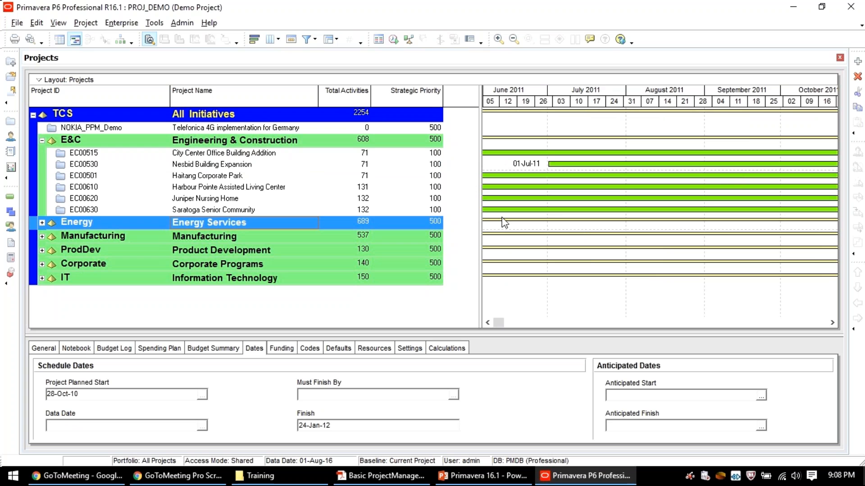
{"action": "left_click", "coordinate": [185, 154]}
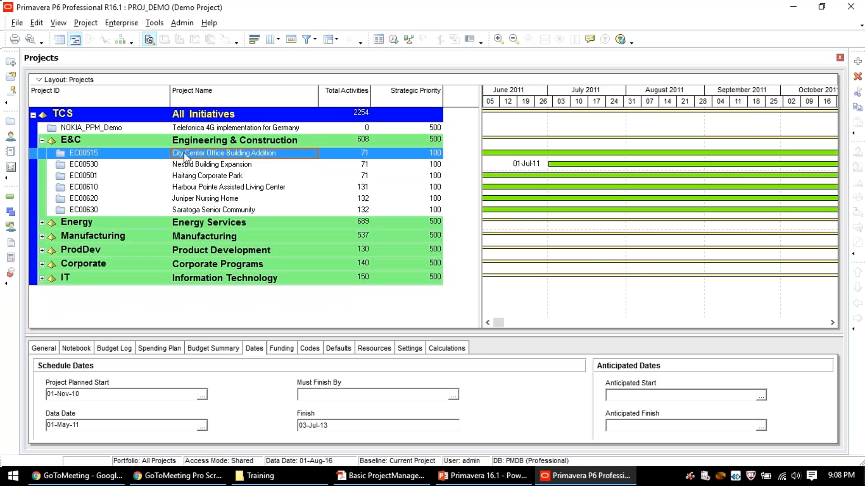
{"action": "left_click", "coordinate": [416, 165]}
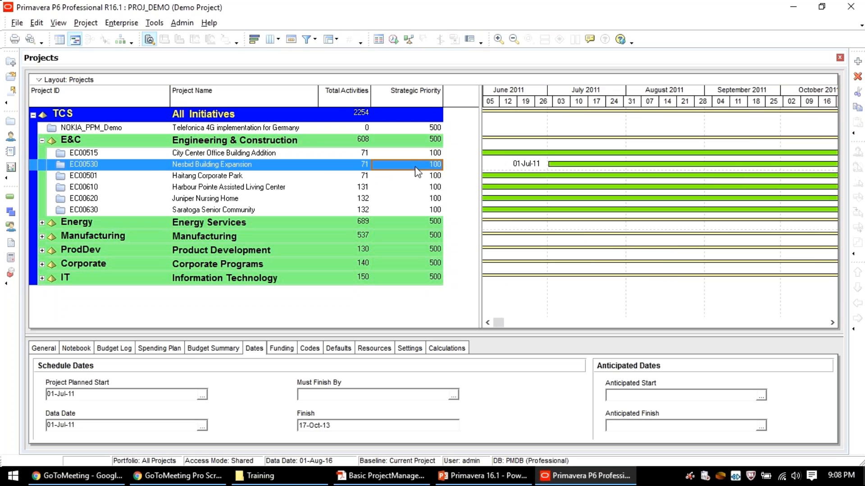
{"action": "left_click", "coordinate": [500, 324]}
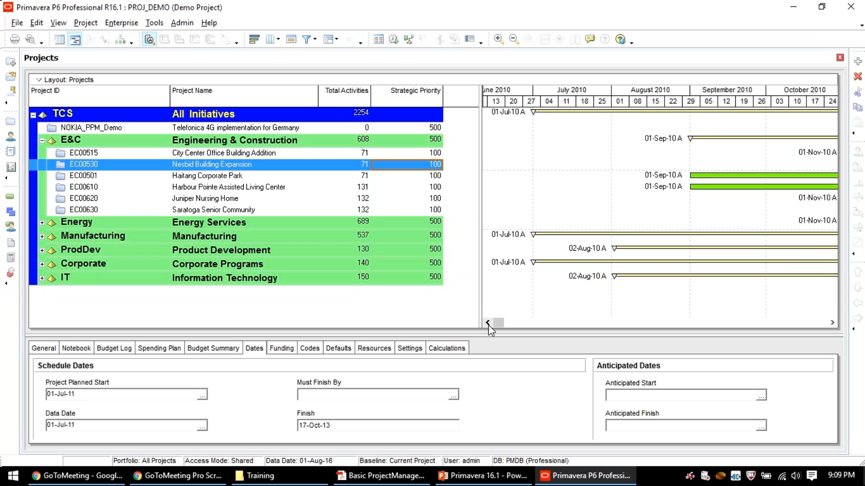
{"action": "left_click", "coordinate": [488, 322]}
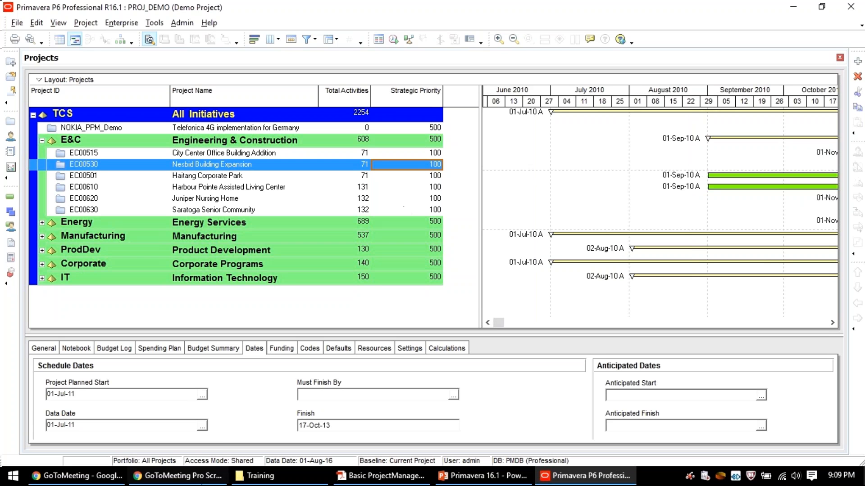
Step: Switch to the GoToMeeting session in Chrome to check its chat, closing the extra blank tabs
{"action": "left_click", "coordinate": [187, 484]}
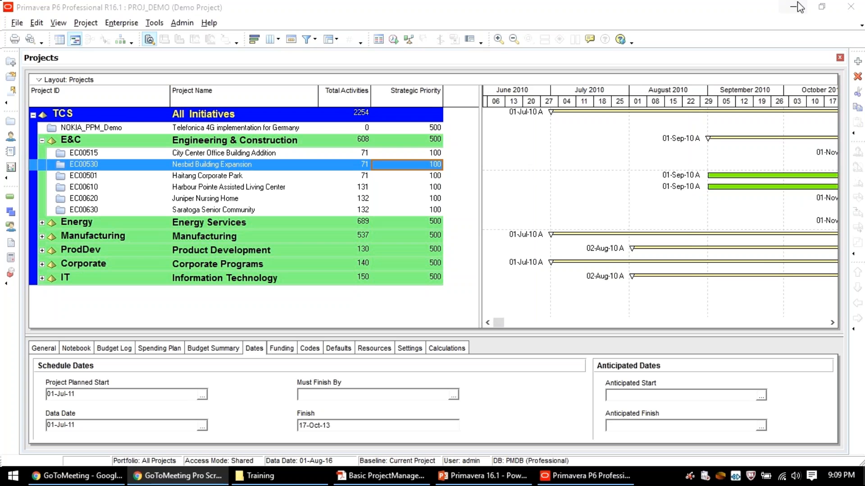
{"action": "left_click", "coordinate": [799, 7]}
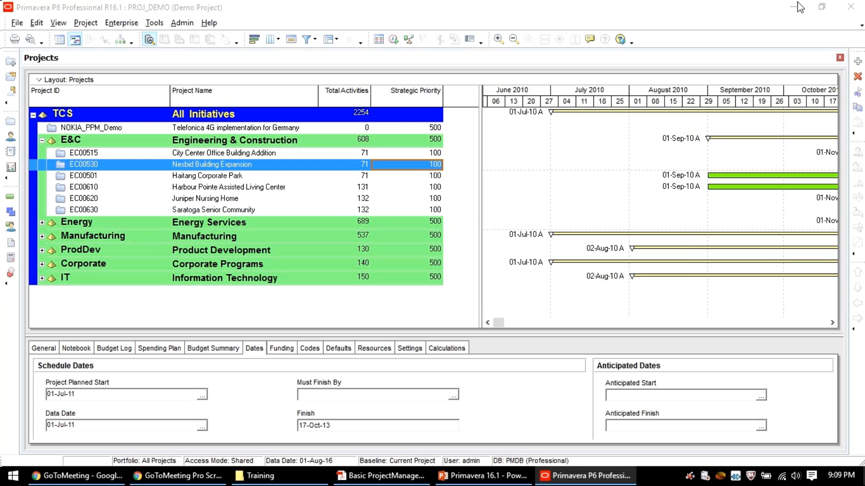
{"action": "left_click", "coordinate": [799, 8]}
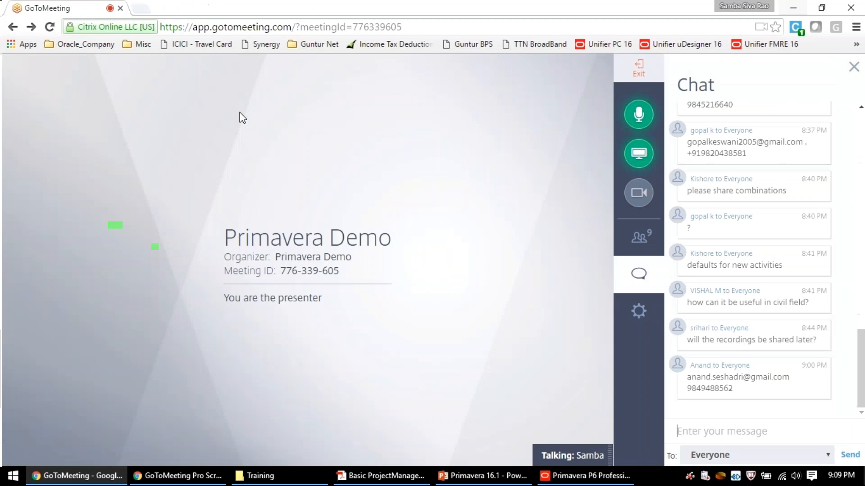
{"action": "left_click", "coordinate": [140, 9]}
{"action": "left_click", "coordinate": [259, 9]}
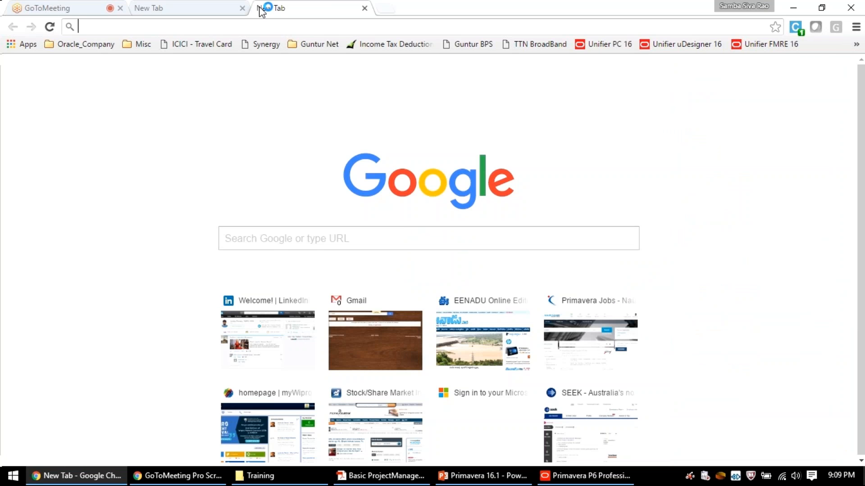
{"action": "left_click", "coordinate": [364, 9]}
{"action": "left_click", "coordinate": [242, 9]}
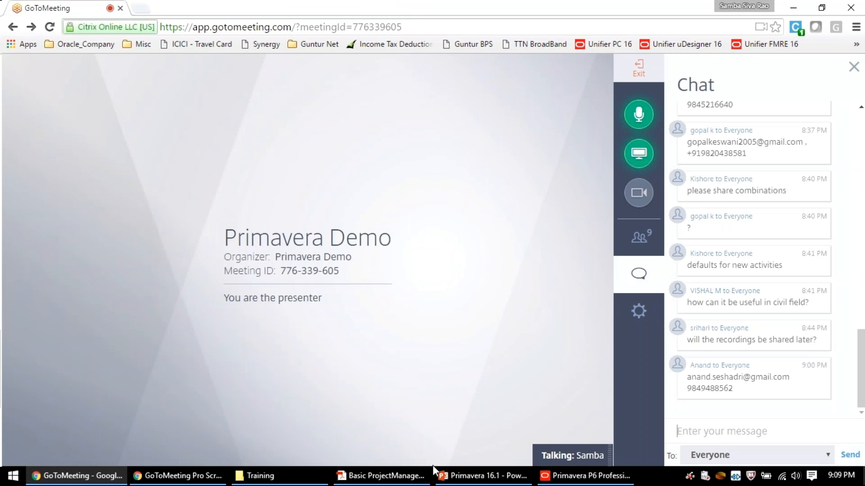
Step: Switch to Primavera P6, open the Activities and Resource Assignments views alongside Projects, and return to the Projects view
{"action": "left_click", "coordinate": [585, 476]}
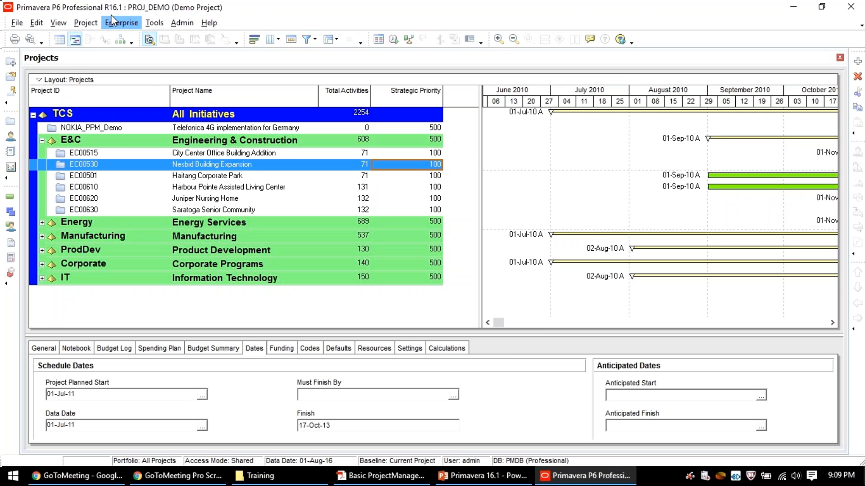
{"action": "left_click", "coordinate": [86, 23]}
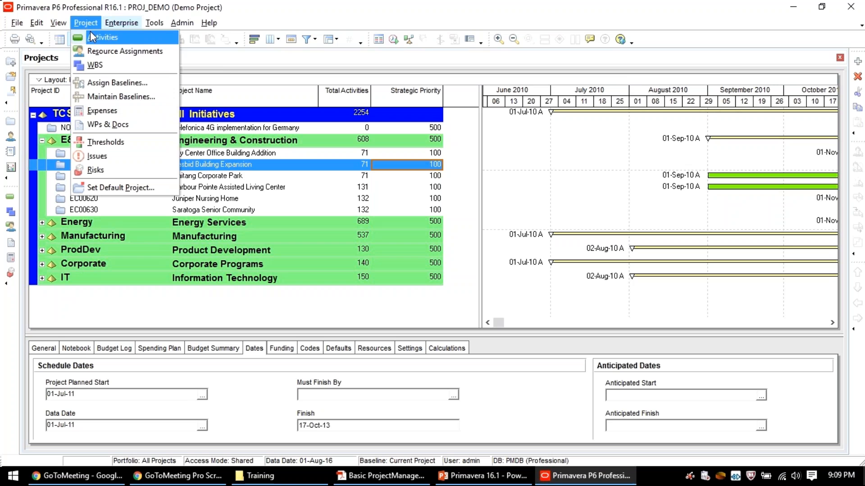
{"action": "mouse_move", "coordinate": [122, 22]}
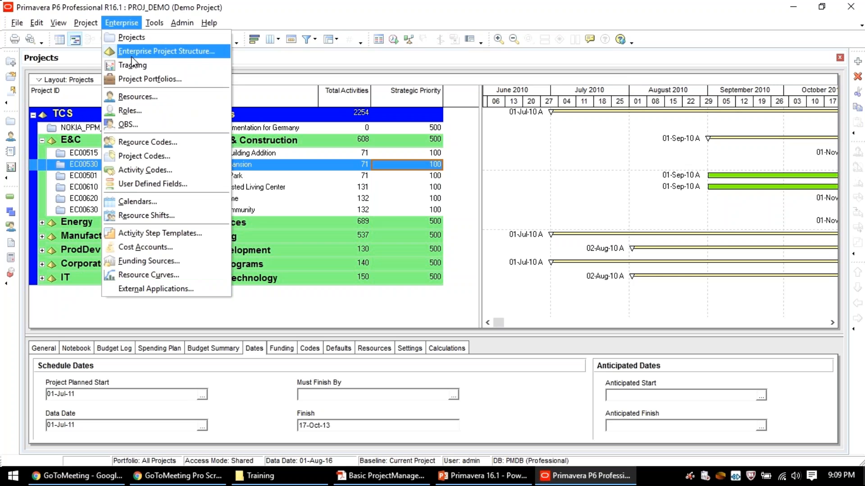
{"action": "left_click", "coordinate": [144, 79]}
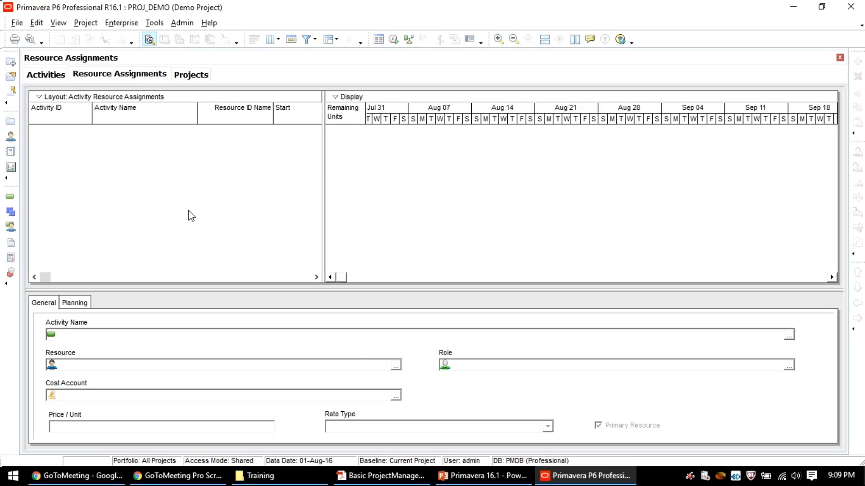
{"action": "left_click", "coordinate": [191, 74]}
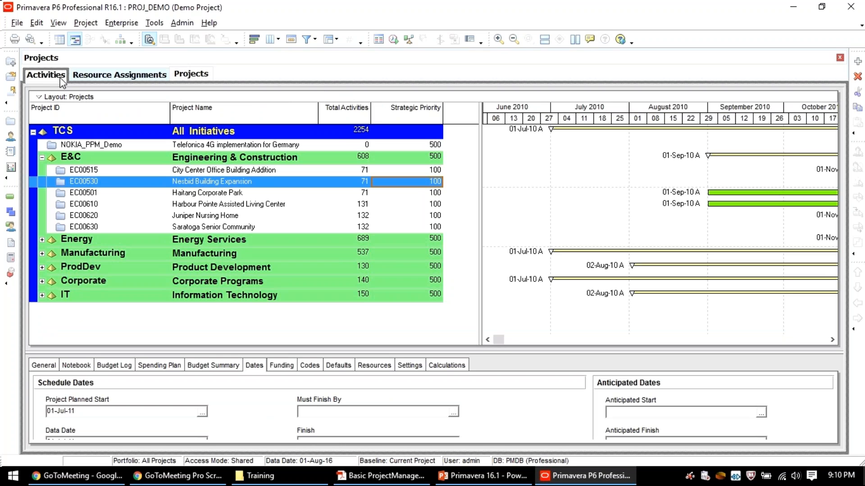
Step: Place the Projects view ahead of Activities and Resource Assignments, and show Demo Project's Activities view before returning to Projects
{"action": "left_click_drag", "start_coordinate": [63, 80], "coordinate": [48, 79]}
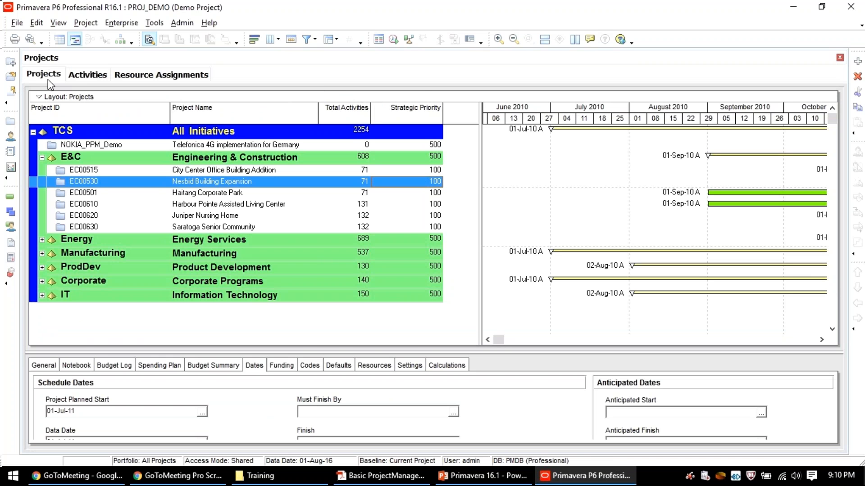
{"action": "left_click", "coordinate": [839, 58]}
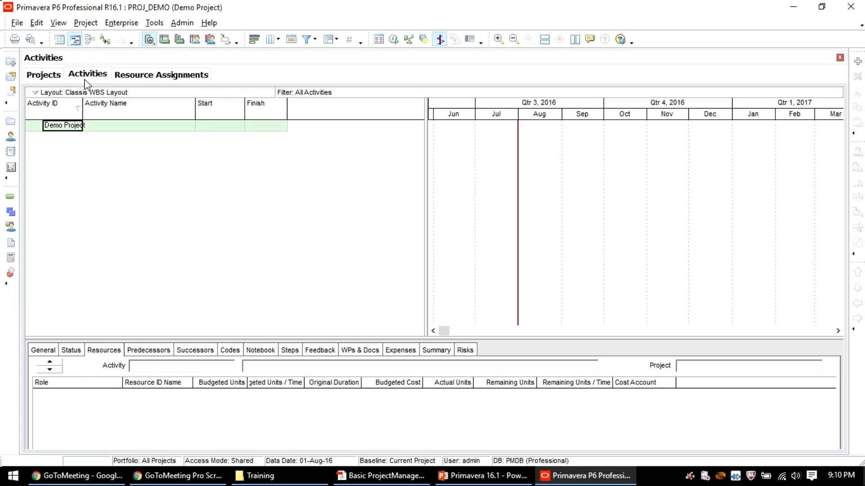
{"action": "left_click", "coordinate": [43, 74]}
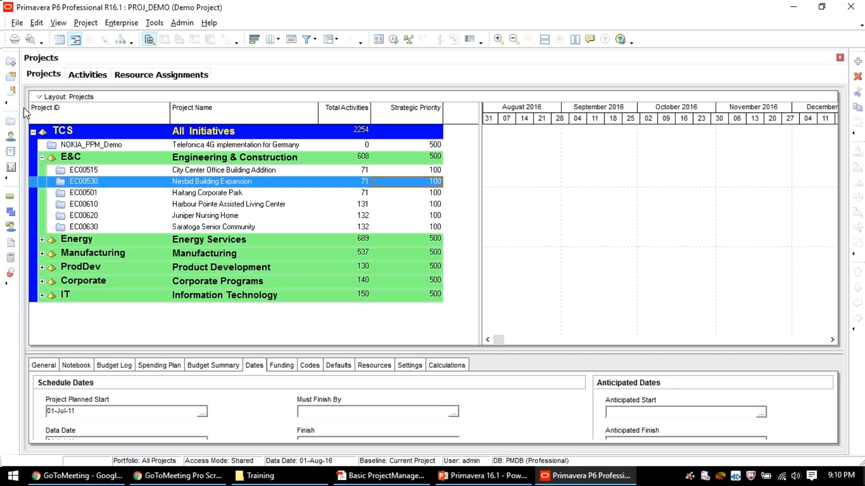
Step: Step through Haitang Corporate Park, Nesbid Building Expansion, Harbour Pointe Assisted Living Center and Juniper Nursing Home to compare their schedule dates
{"action": "left_click", "coordinate": [139, 197]}
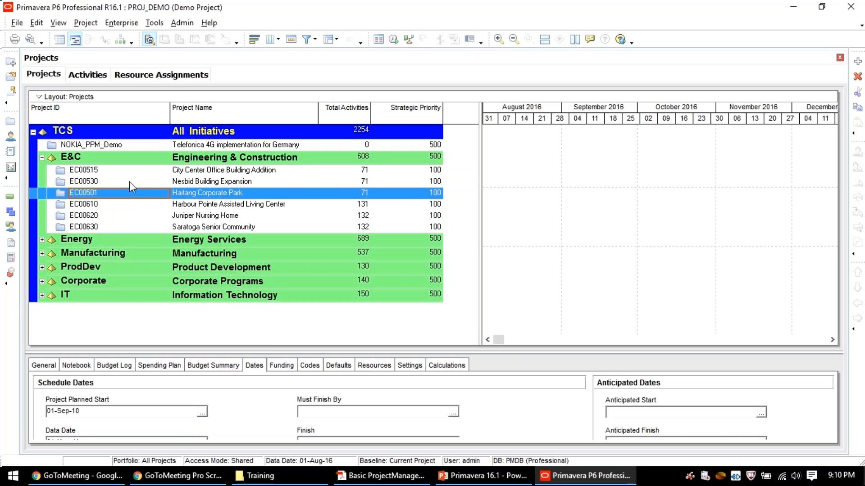
{"action": "left_click", "coordinate": [130, 183]}
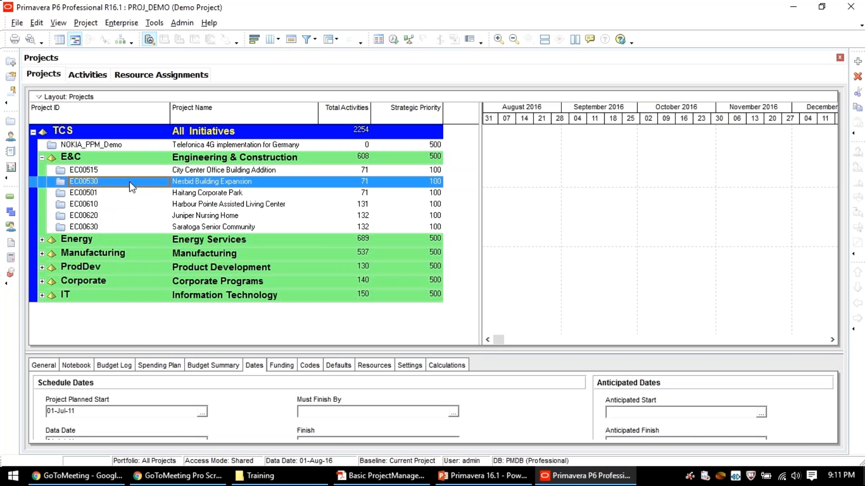
{"action": "left_click", "coordinate": [130, 196]}
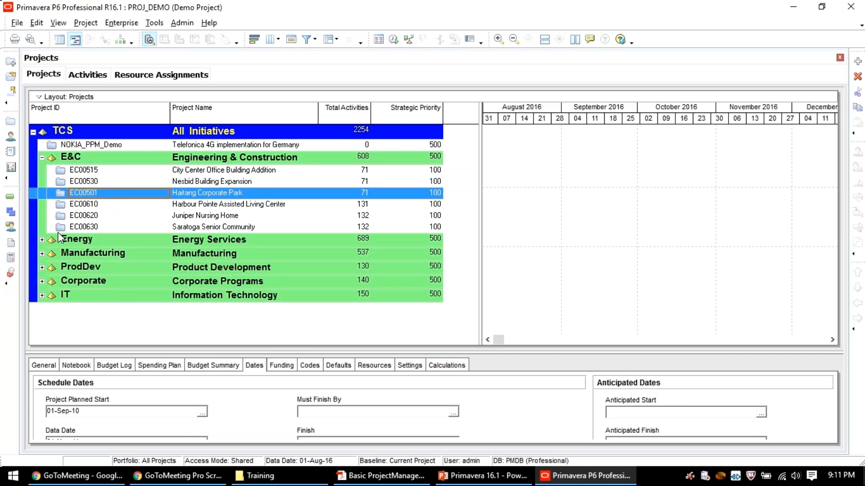
{"action": "left_click", "coordinate": [78, 204]}
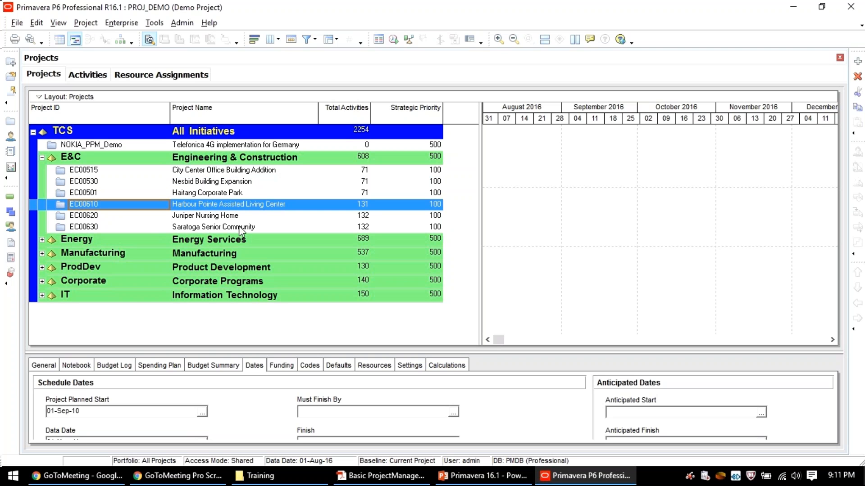
{"action": "key", "text": "Down"}
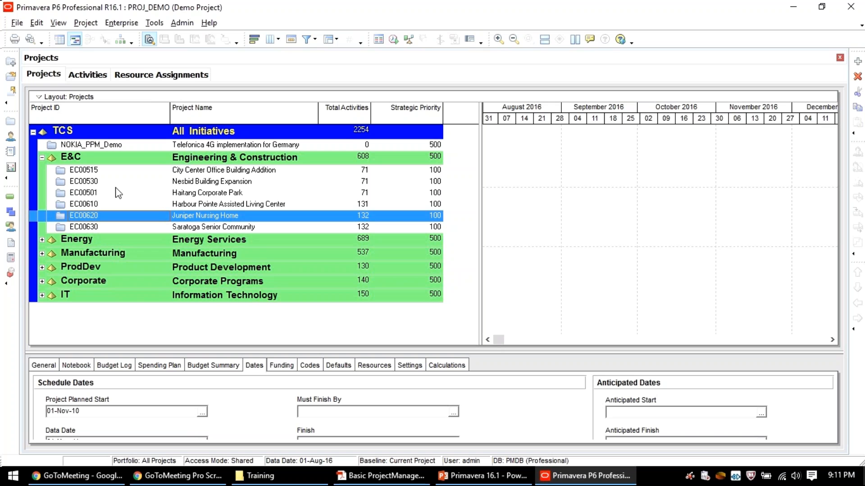
{"action": "key", "text": "Up"}
{"action": "key", "text": "Up"}
{"action": "key", "text": "Up"}
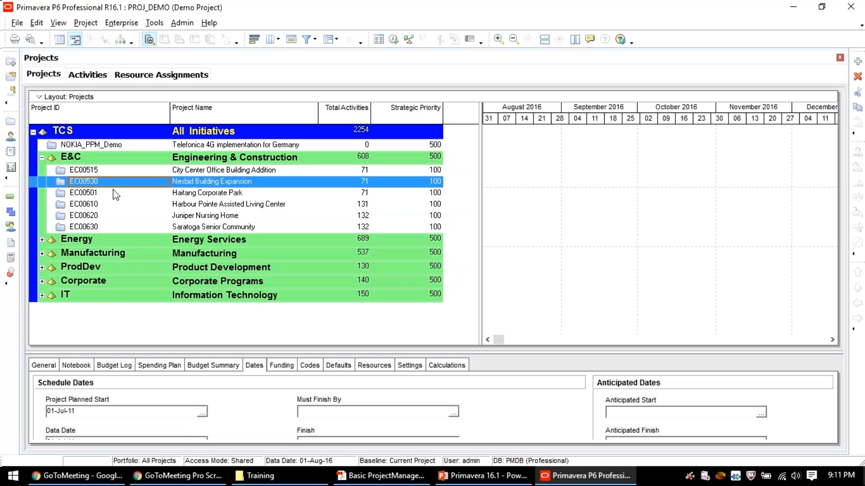
{"action": "left_click", "coordinate": [116, 194]}
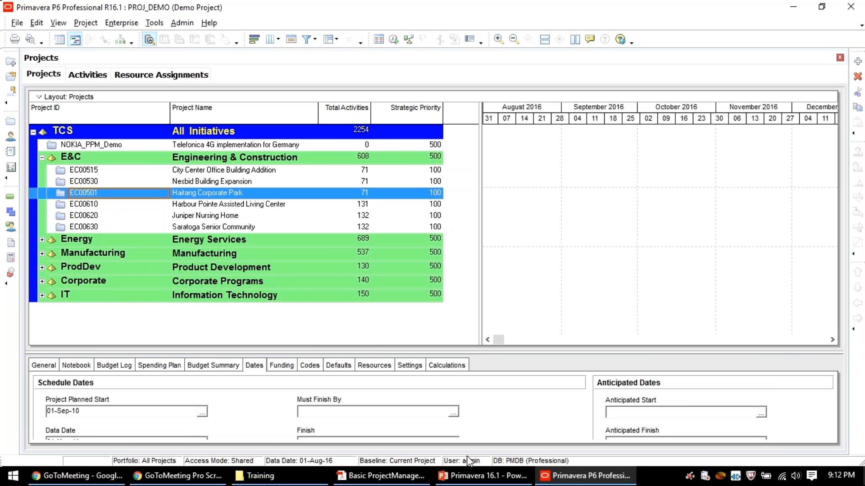
Step: Switch to the GoToMeeting session in Chrome and check its chat for participants' questions
{"action": "left_click", "coordinate": [183, 477]}
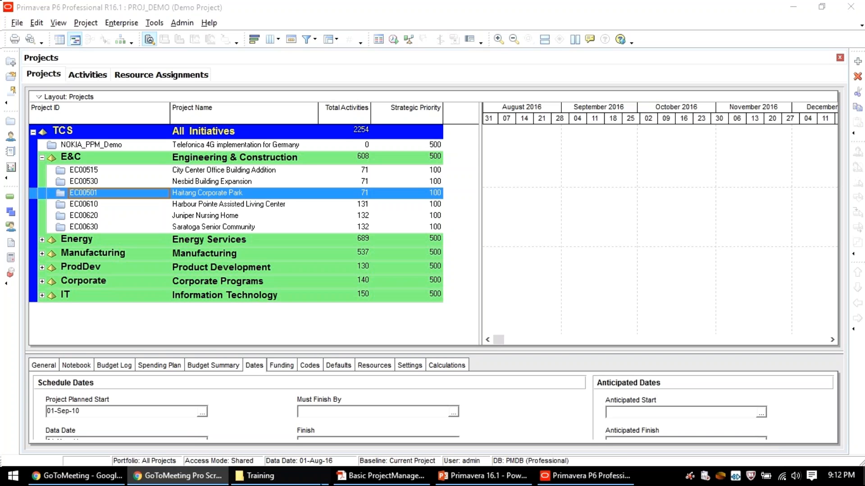
{"action": "left_click", "coordinate": [83, 477]}
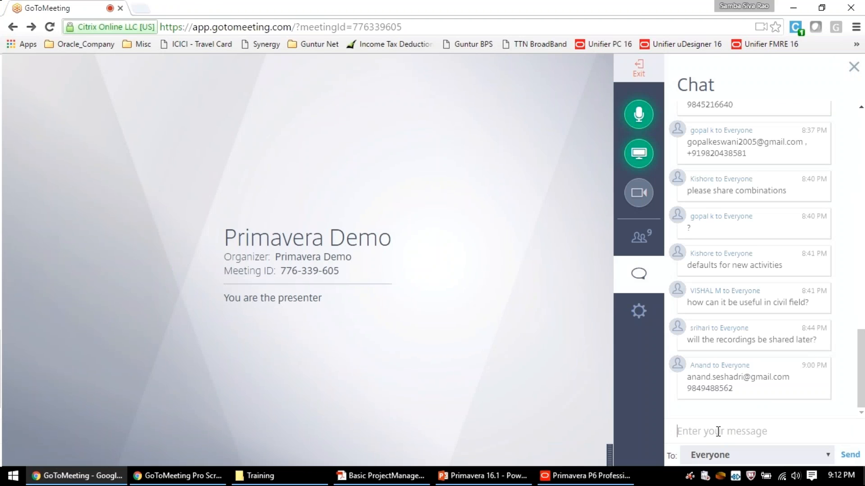
{"action": "key", "text": "XF86AudioMute"}
{"action": "key", "text": "XF86AudioMute"}
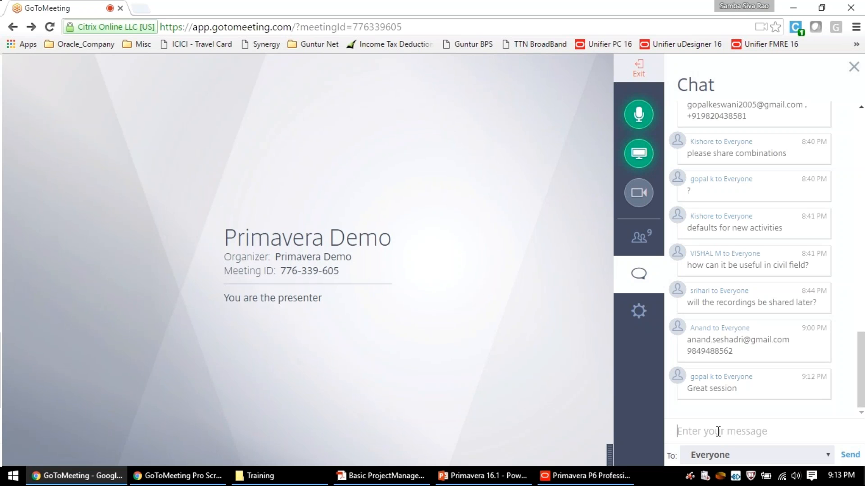
Step: Open a new Notepad document, enter "1) Primavera in Civil Field ?" as the first question and add the number "2)" two lines below
{"action": "left_click", "coordinate": [13, 476]}
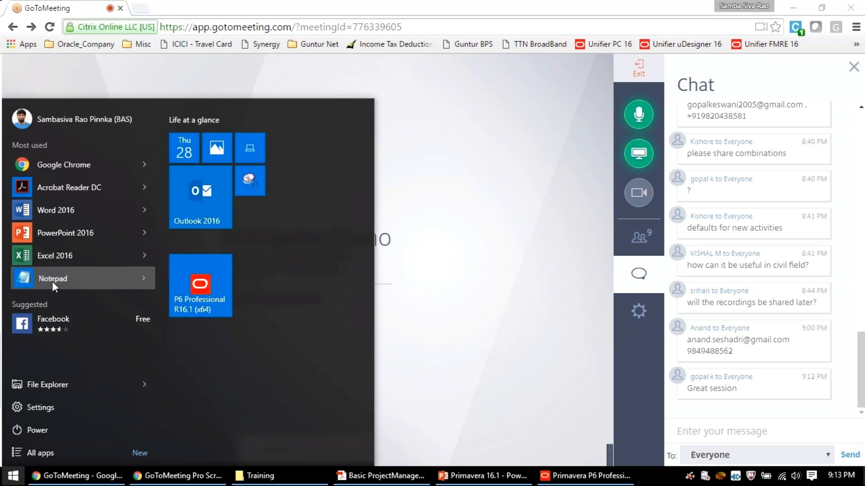
{"action": "left_click", "coordinate": [52, 282]}
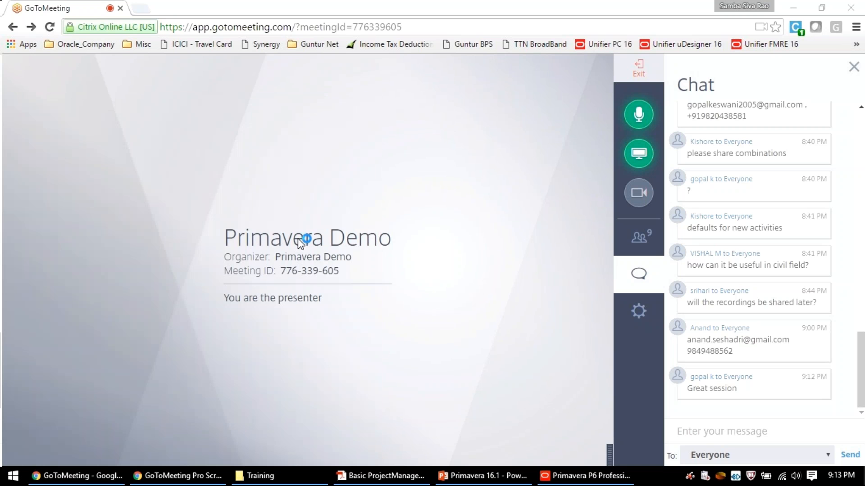
{"action": "type", "text": "1) Why"}
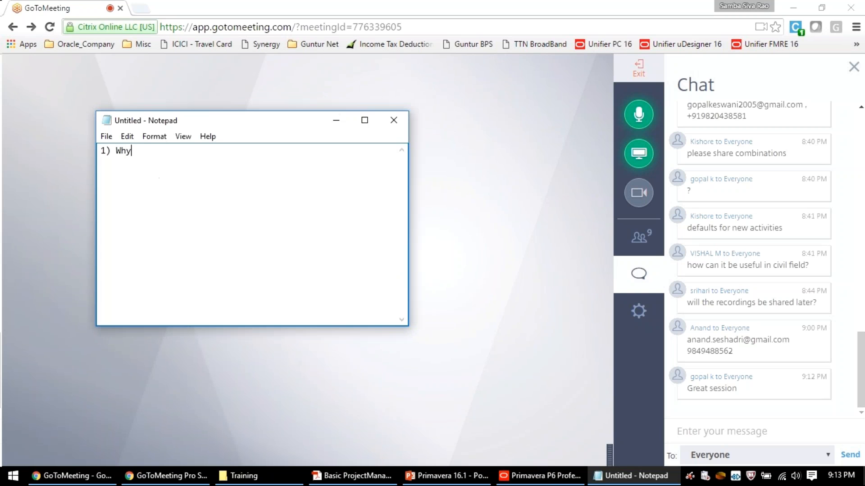
{"action": "key", "text": "BackSpace"}
{"action": "key", "text": "BackSpace"}
{"action": "key", "text": "BackSpace"}
{"action": "type", "text": "Primavera in Civil F"}
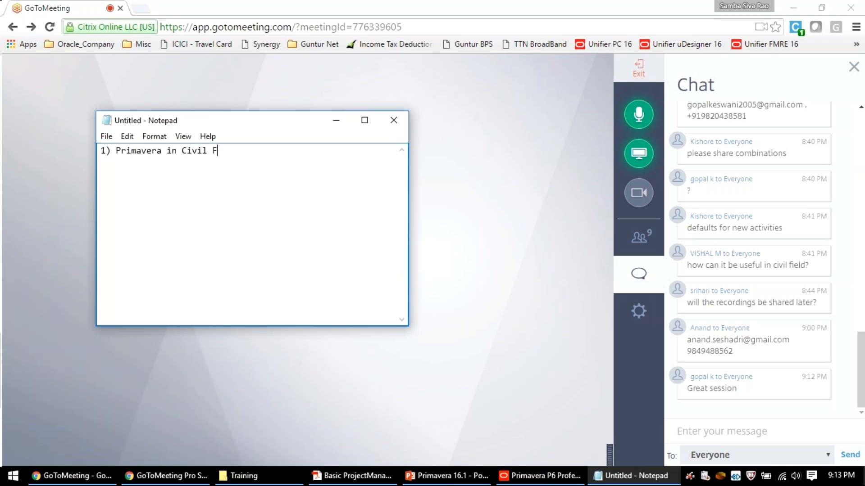
{"action": "type", "text": "ield ?"}
{"action": "key", "text": "Return"}
{"action": "key", "text": "Return"}
{"action": "type", "text": "2)"}
Step: Review the earlier messages in the GoToMeeting chat and read the organizer's private messages
{"action": "left_click", "coordinate": [861, 353]}
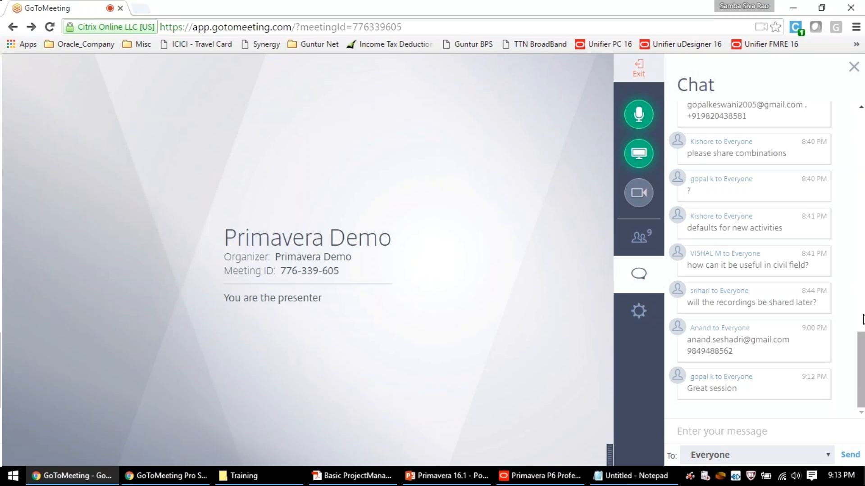
{"action": "mouse_move", "coordinate": [862, 320]}
{"action": "left_mouse_down"}
{"action": "mouse_move", "coordinate": [862, 225]}
{"action": "mouse_move", "coordinate": [862, 315]}
{"action": "left_mouse_up"}
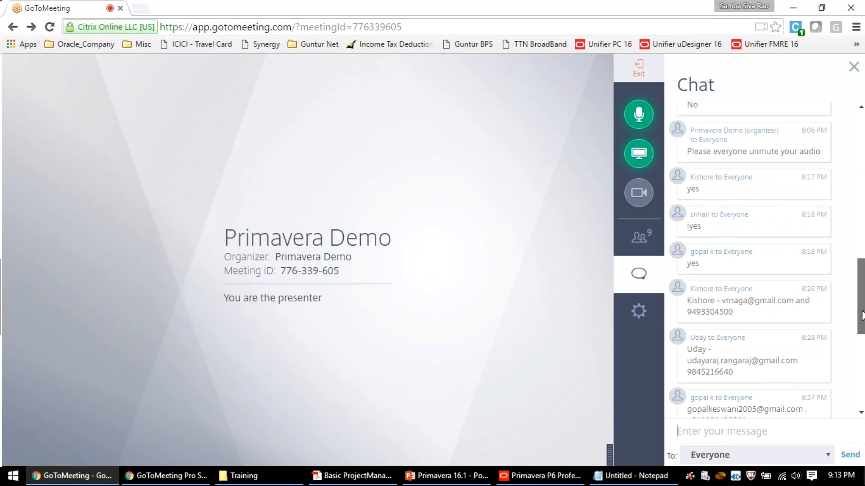
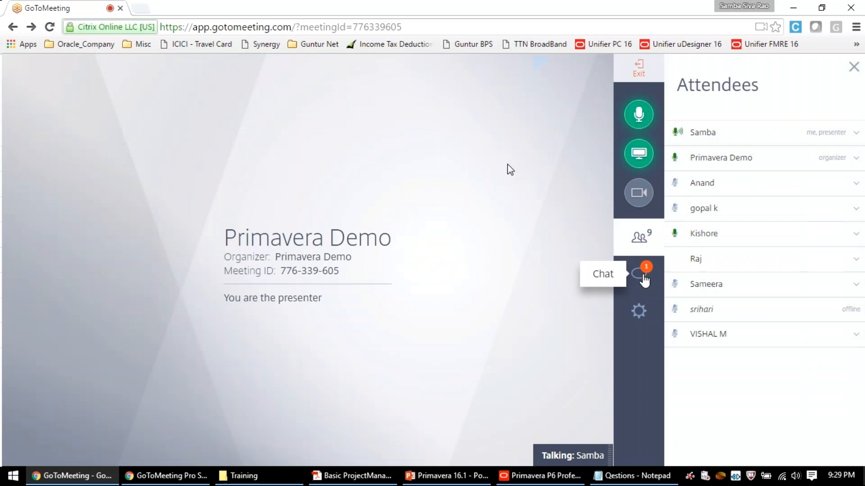
{"action": "left_click", "coordinate": [644, 277]}
{"action": "left_click", "coordinate": [762, 137]}
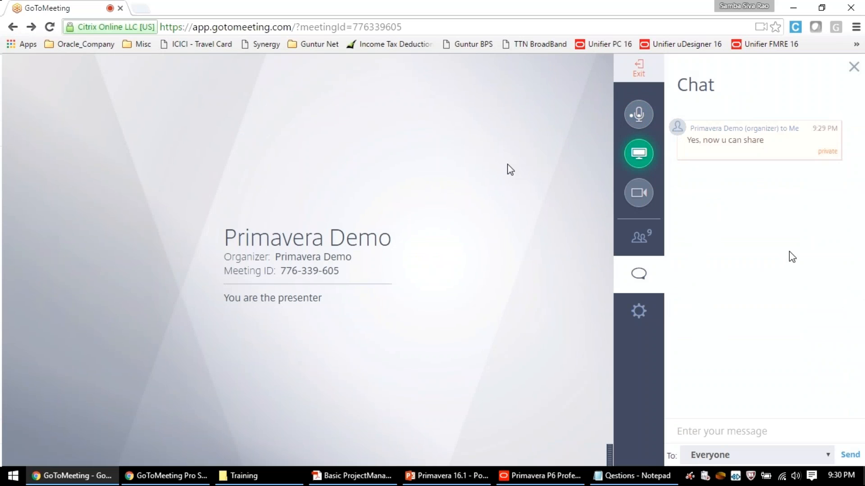
{"action": "left_click", "coordinate": [854, 67]}
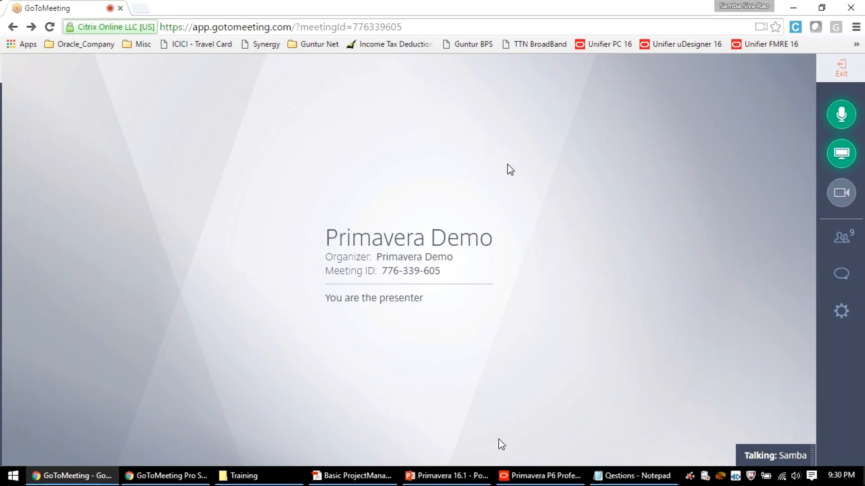
{"action": "left_click", "coordinate": [763, 383]}
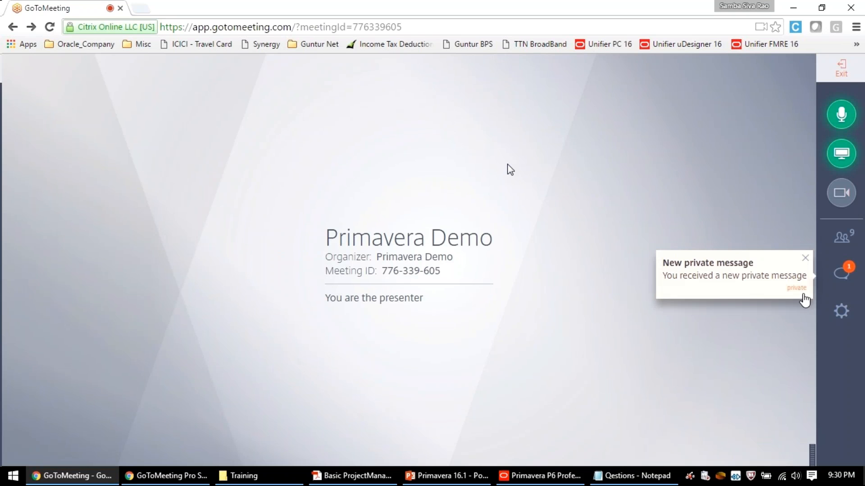
{"action": "left_click", "coordinate": [765, 280]}
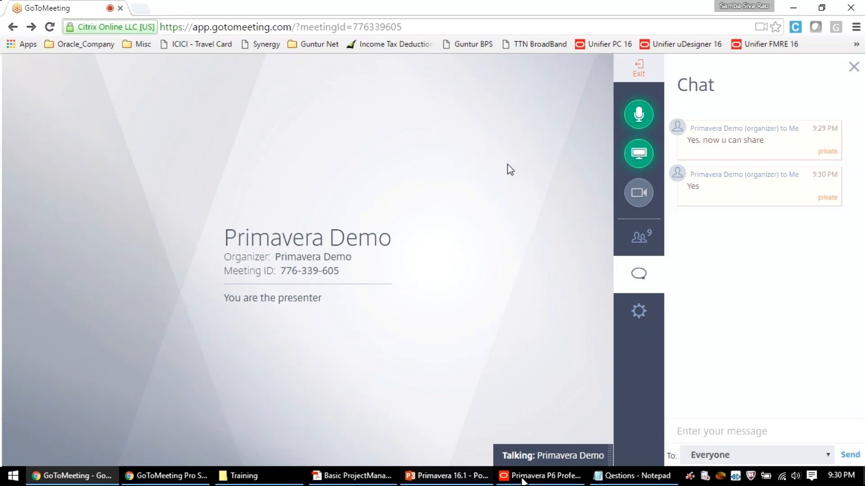
Step: Switch to the Qestions note over Primavera P6, delete its blank first line and highlight question 3 about the comfortable speed
{"action": "left_click", "coordinate": [536, 477]}
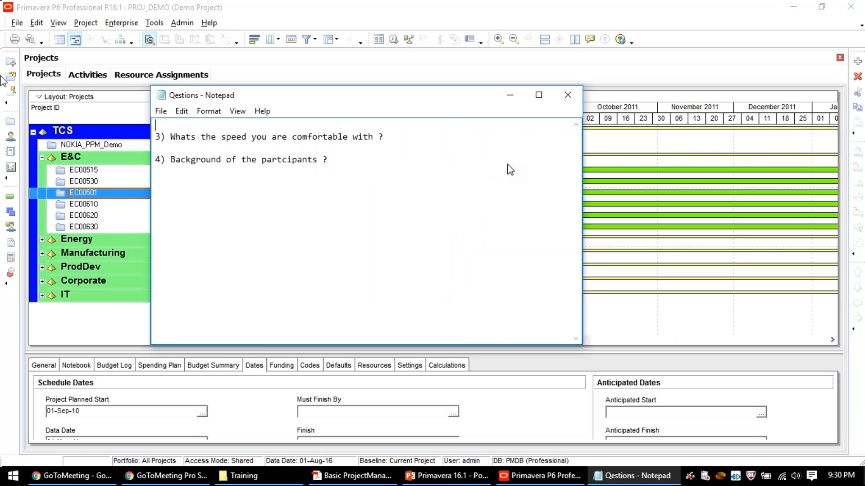
{"action": "key", "text": "Delete"}
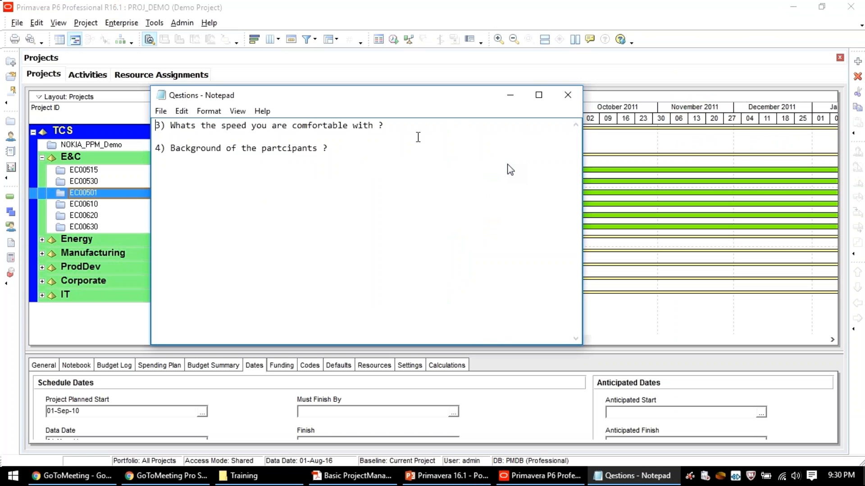
{"action": "left_click", "coordinate": [396, 134]}
{"action": "key", "text": "Up"}
{"action": "key", "text": "shift+End"}
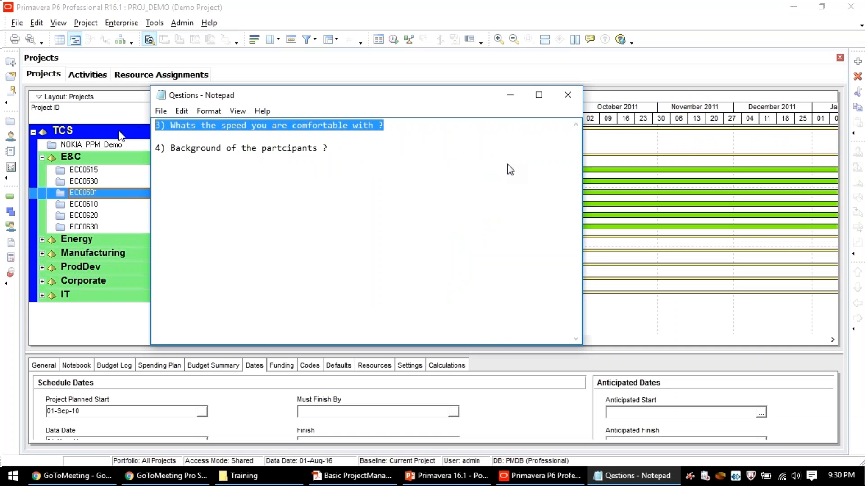
Step: Delete question 3 about the comfortable speed from the notes, highlight the participants' background question, and minimize the Notepad window
{"action": "key", "text": "Delete"}
{"action": "key", "text": "Delete"}
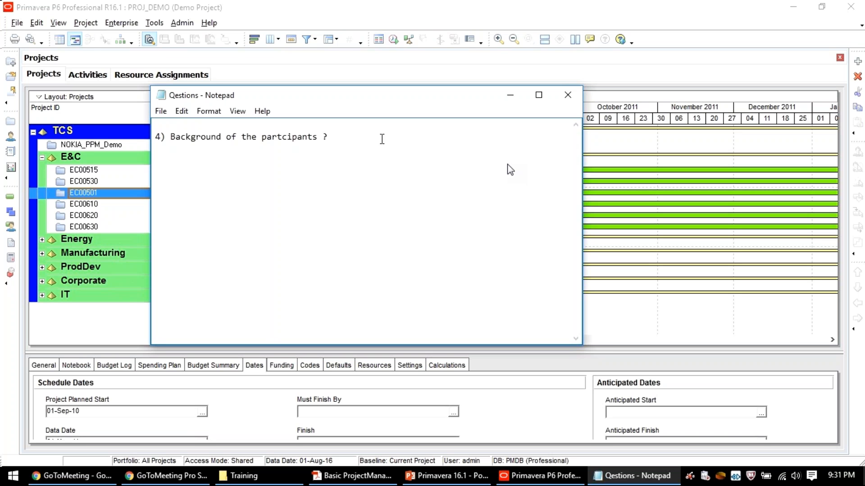
{"action": "left_click_drag", "start_coordinate": [382, 139], "coordinate": [101, 132]}
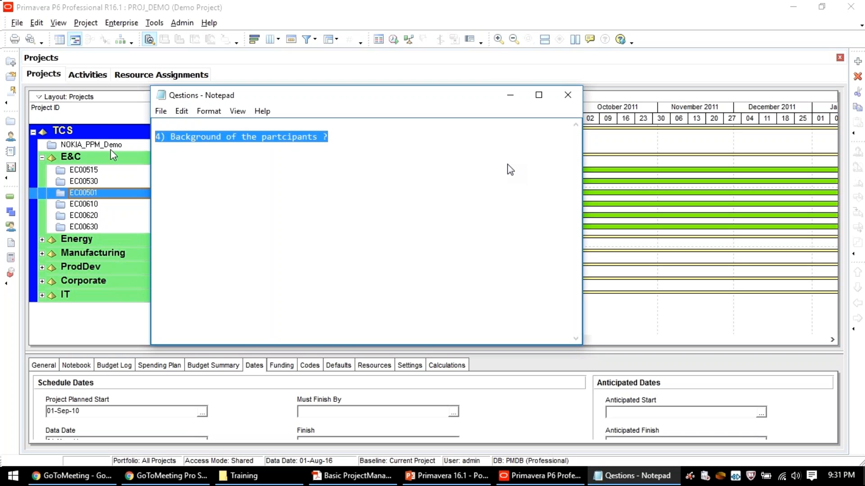
{"action": "left_click", "coordinate": [513, 99]}
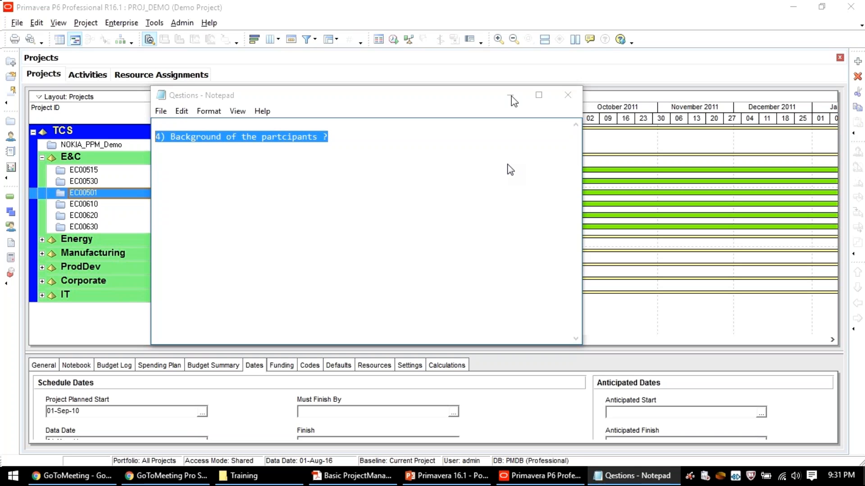
{"action": "left_click", "coordinate": [511, 95]}
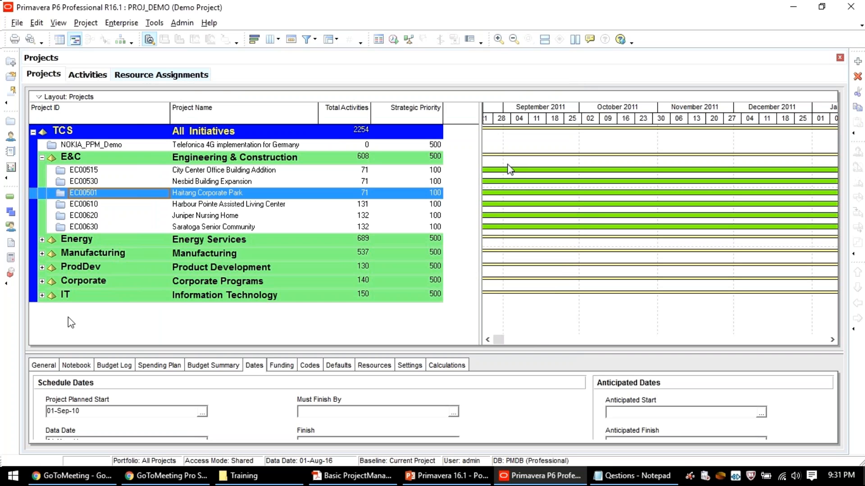
Step: Expand the Information Technology node and locate PROJ_DEMO under Demo Creation
{"action": "left_click", "coordinate": [40, 295]}
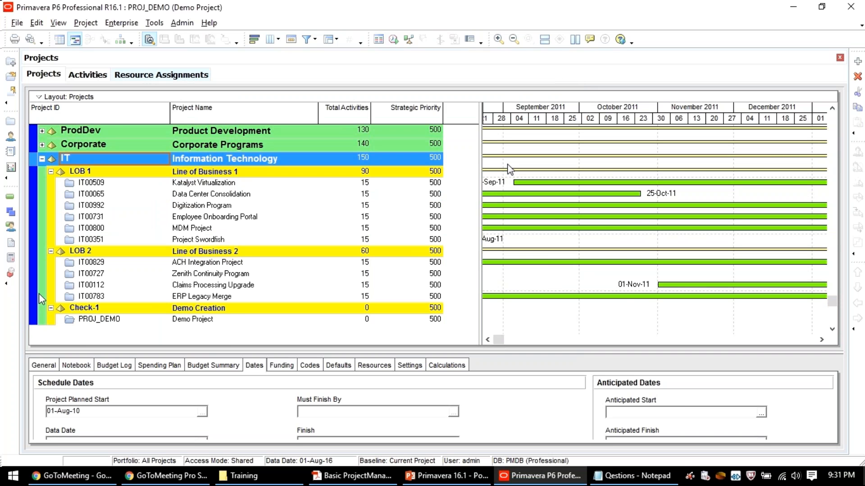
{"action": "scroll", "coordinate": [192, 288], "scroll_direction": "up", "scroll_amount": 1}
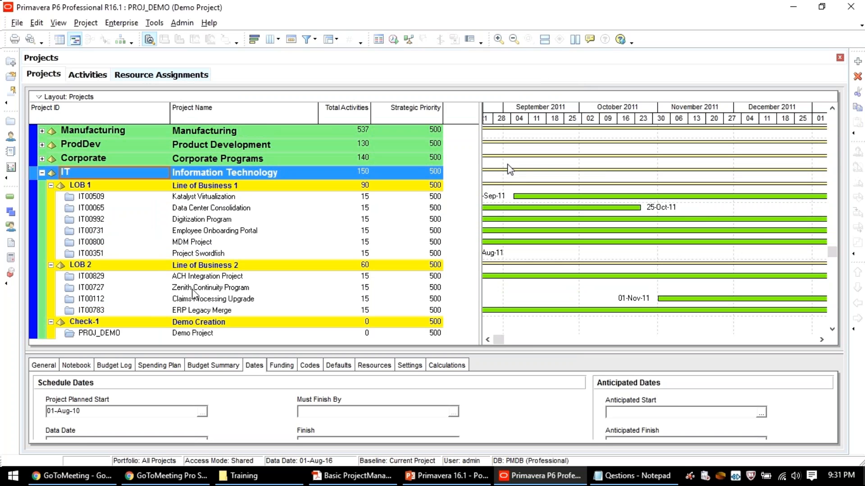
{"action": "left_click", "coordinate": [100, 333]}
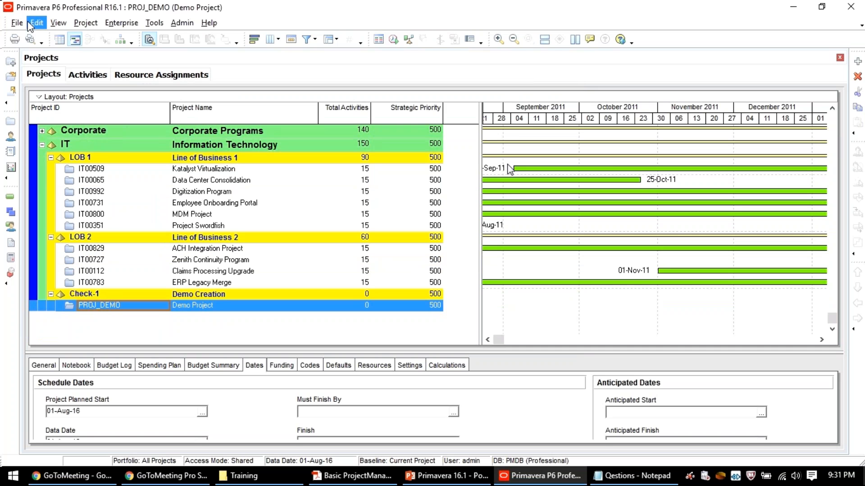
{"action": "scroll", "coordinate": [22, 60], "scroll_direction": "up", "scroll_amount": 1}
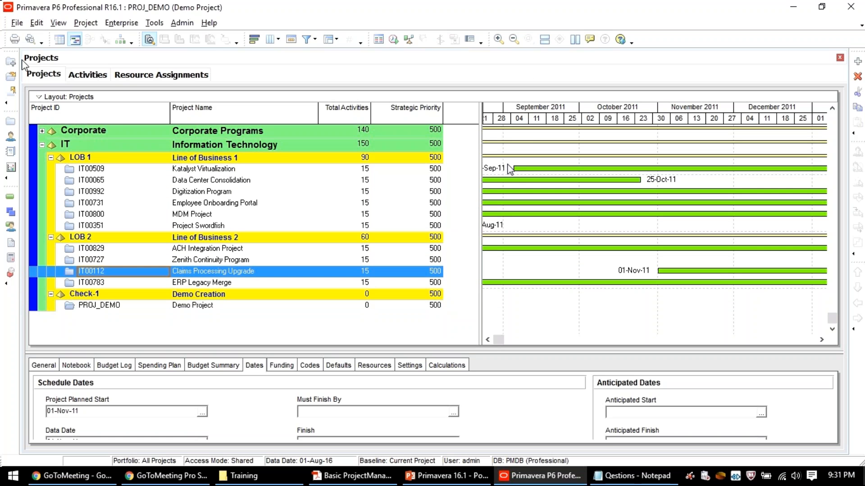
Step: Close all open projects and confirm the closure
{"action": "key", "text": "alt+f"}
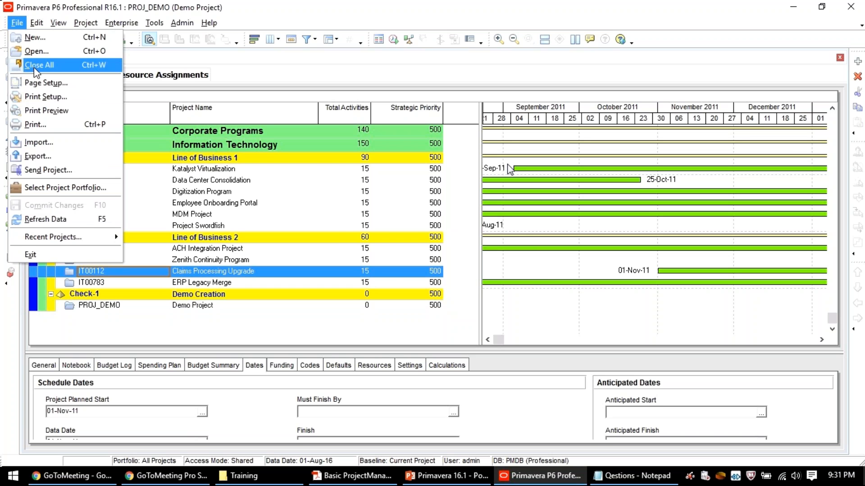
{"action": "left_click", "coordinate": [35, 66]}
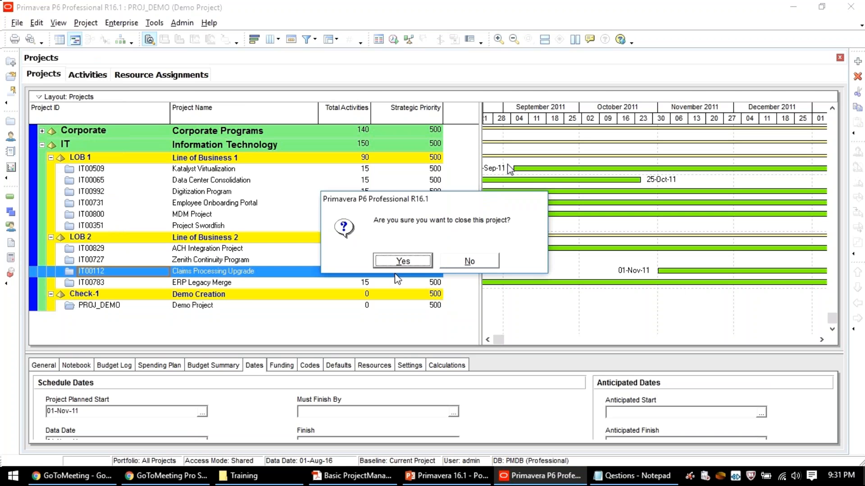
{"action": "key", "text": "Return"}
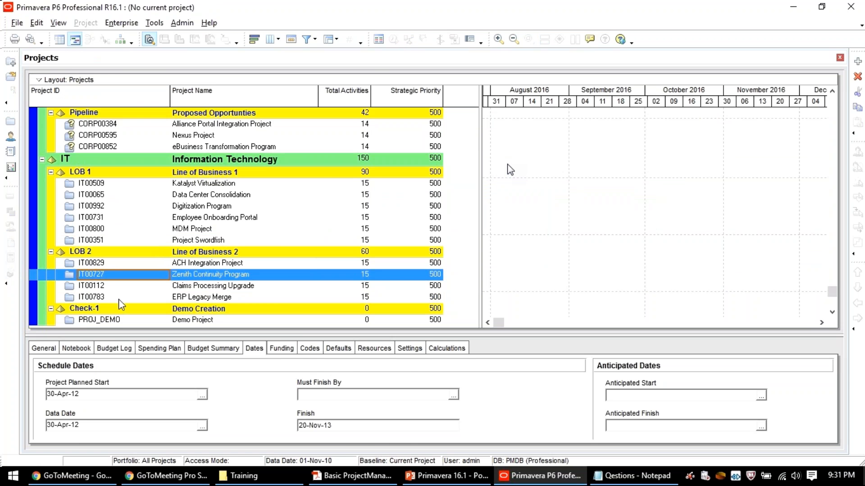
Step: Select PROJ_DEMO under Demo Creation and try to open it through the Open Project dialog
{"action": "scroll", "coordinate": [118, 299], "scroll_direction": "down", "scroll_amount": 1}
{"action": "right_click", "coordinate": [279, 297]}
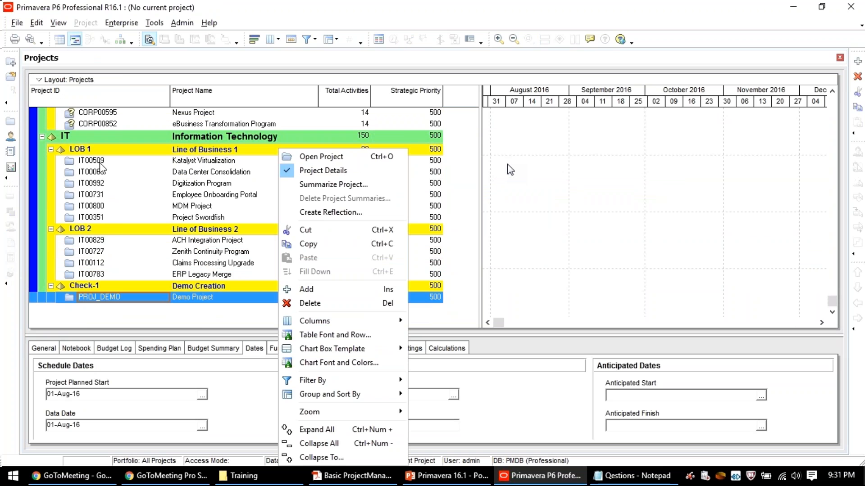
{"action": "left_click", "coordinate": [17, 22]}
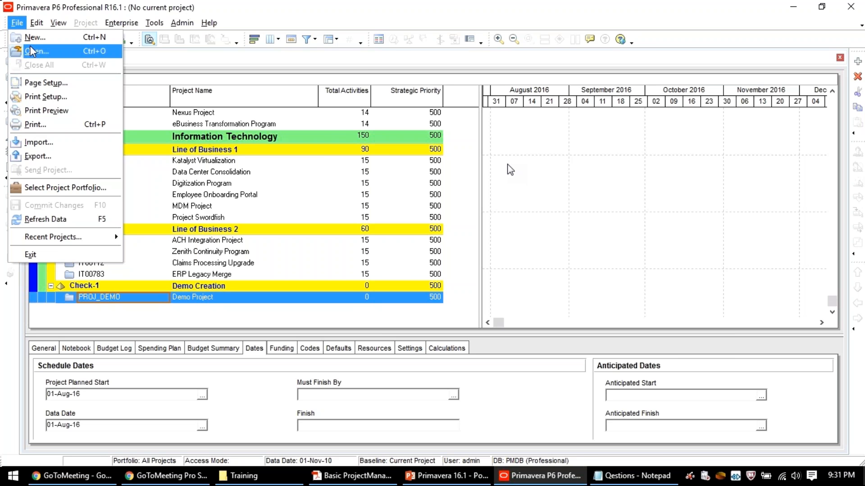
{"action": "left_click", "coordinate": [32, 51]}
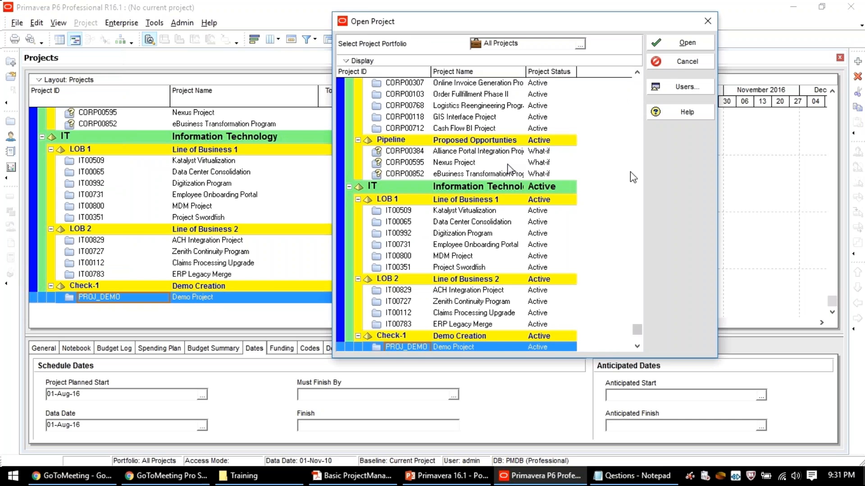
{"action": "left_click", "coordinate": [686, 42]}
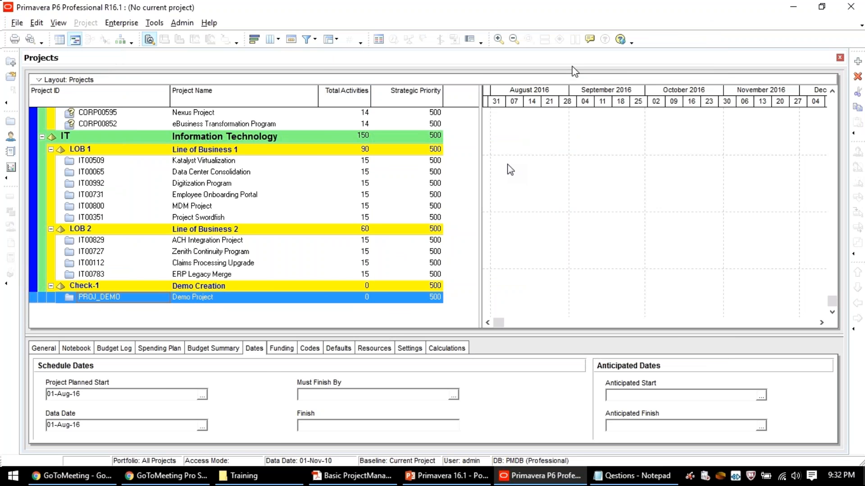
Step: Open the PROJ_DEMO project from the project list and show its activities
{"action": "right_click", "coordinate": [143, 297]}
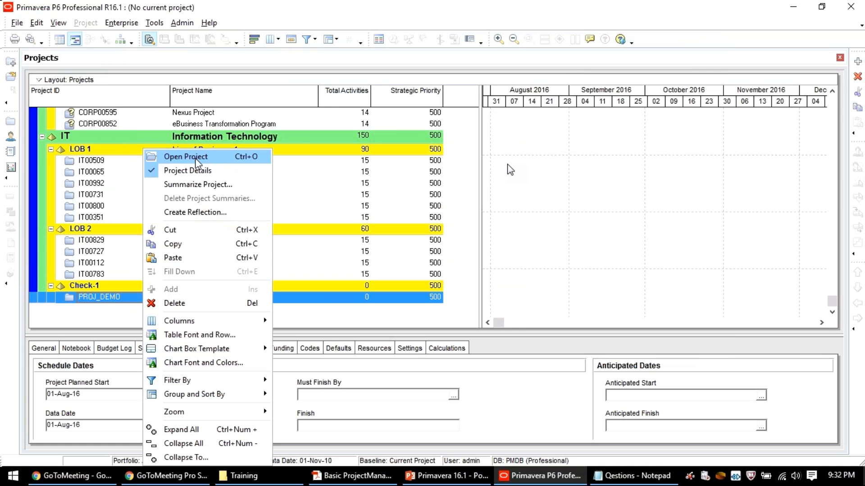
{"action": "left_click", "coordinate": [195, 158]}
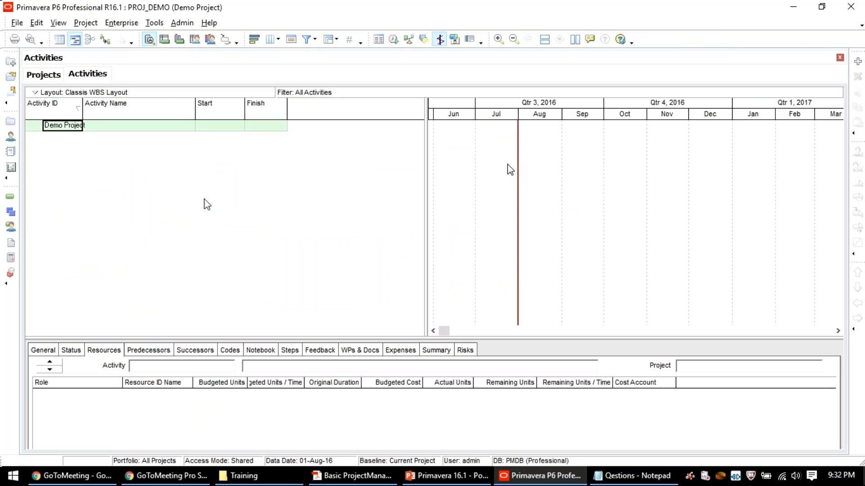
{"action": "left_click", "coordinate": [43, 74]}
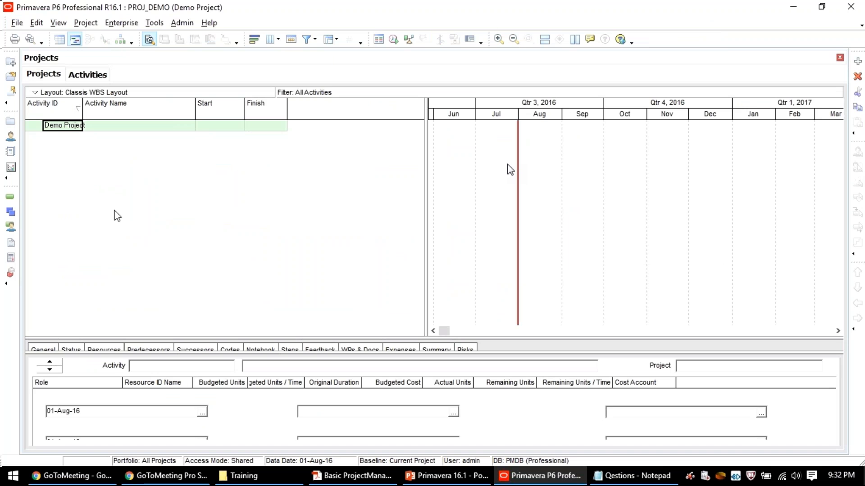
{"action": "left_click", "coordinate": [87, 75]}
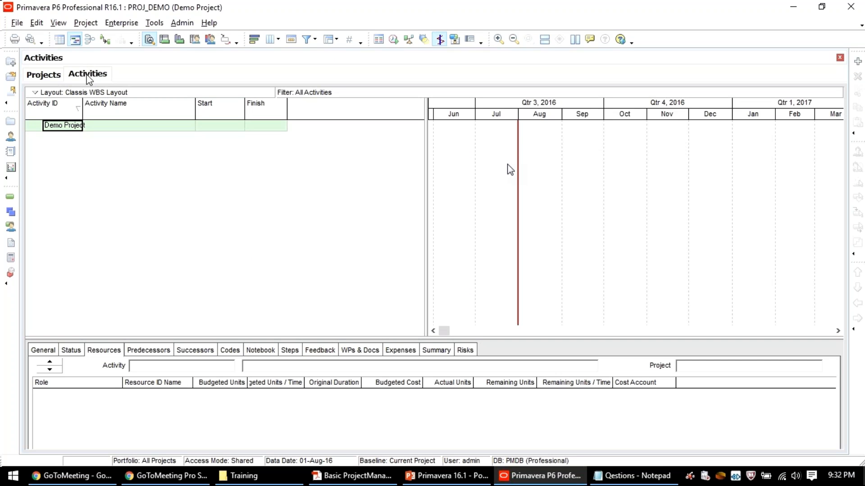
Step: Select Demo Project in the project list and open its WBS with the General details shown
{"action": "left_click", "coordinate": [48, 75]}
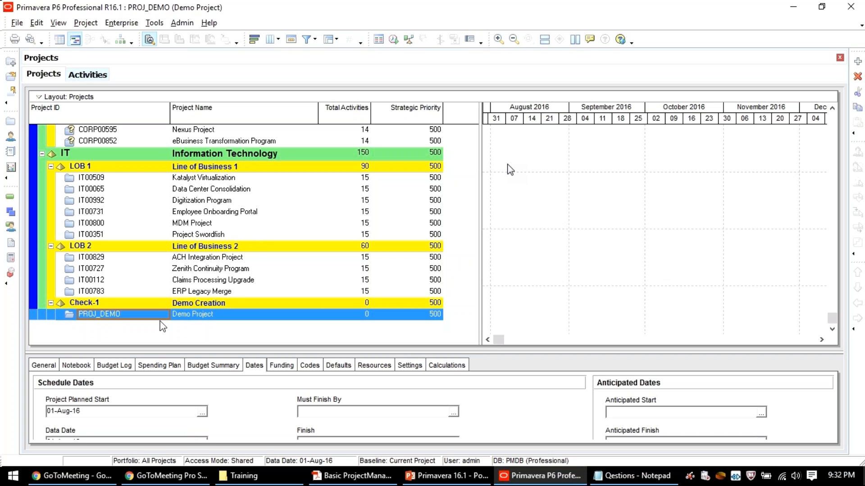
{"action": "left_click", "coordinate": [196, 318]}
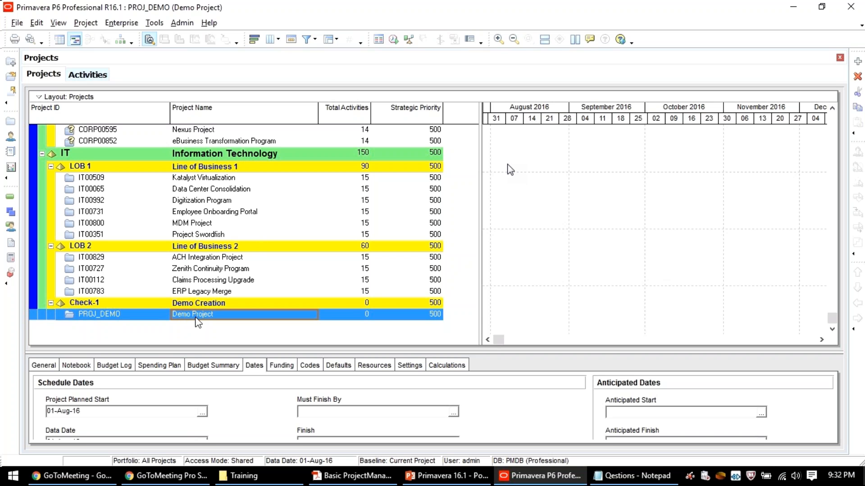
{"action": "left_click", "coordinate": [158, 319]}
{"action": "left_click", "coordinate": [10, 213]}
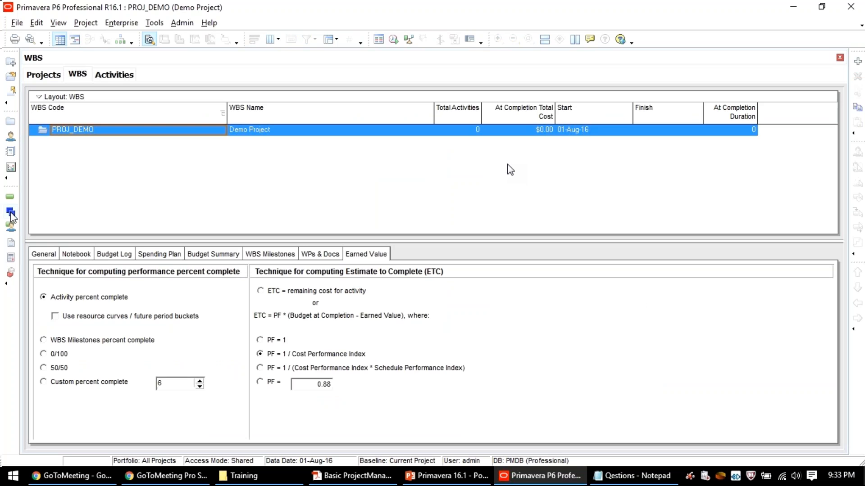
{"action": "left_click", "coordinate": [45, 255]}
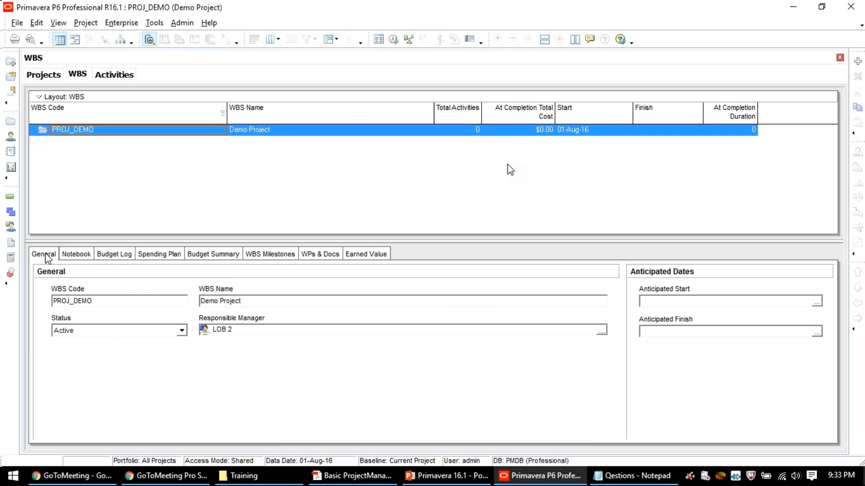
Step: Add a WBS element under PROJ_DEMO and name it Phase-1
{"action": "left_click", "coordinate": [857, 63]}
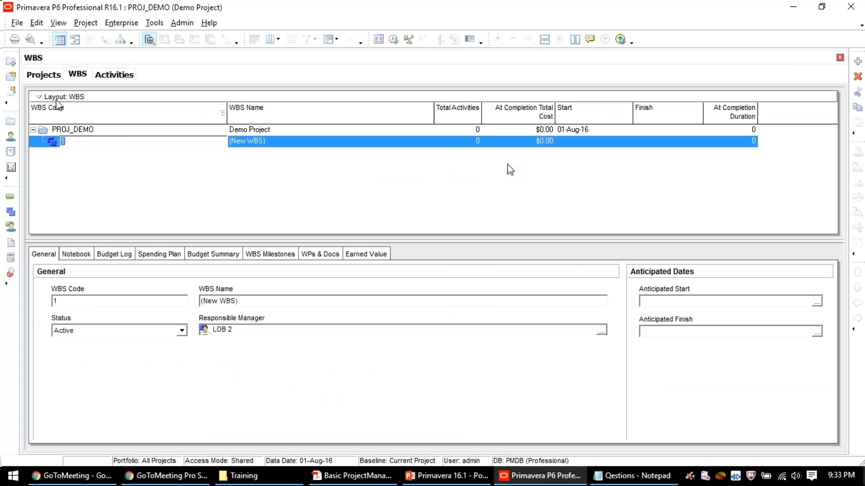
{"action": "left_click", "coordinate": [29, 139]}
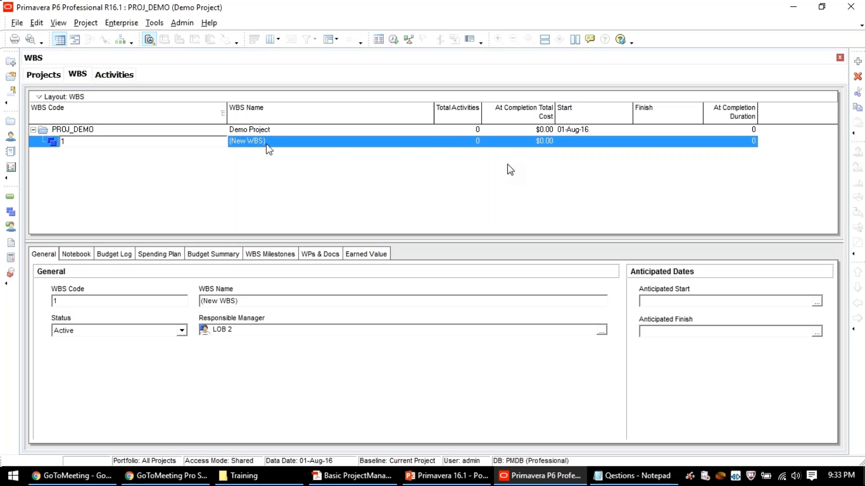
{"action": "left_click", "coordinate": [287, 140]}
{"action": "type", "text": "Phase-1"}
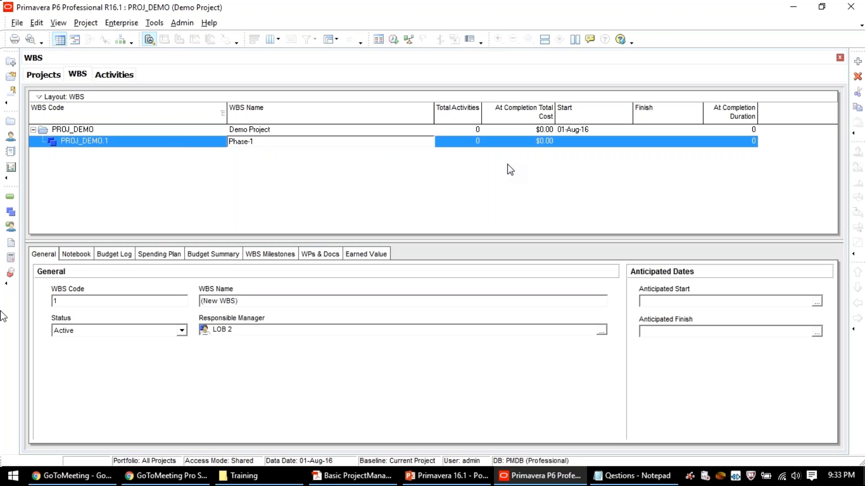
{"action": "key", "text": "Return"}
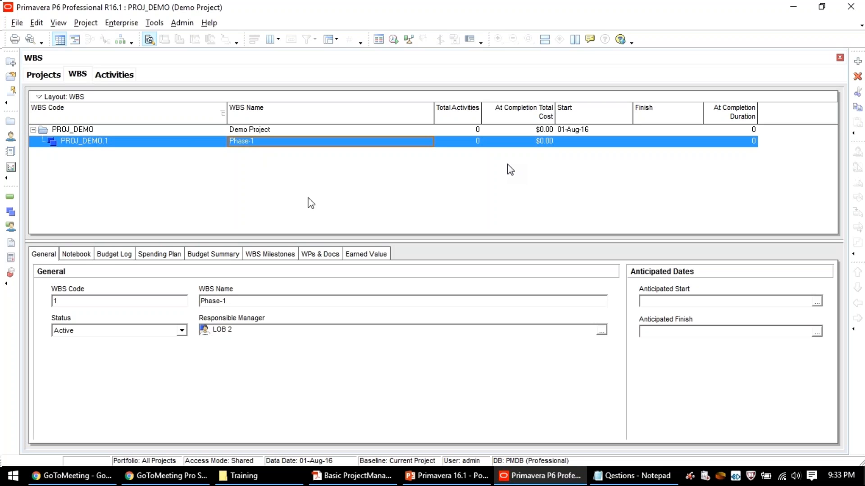
Step: Add a child WBS element under Phase-1 and name it Phase-2
{"action": "left_click", "coordinate": [856, 63]}
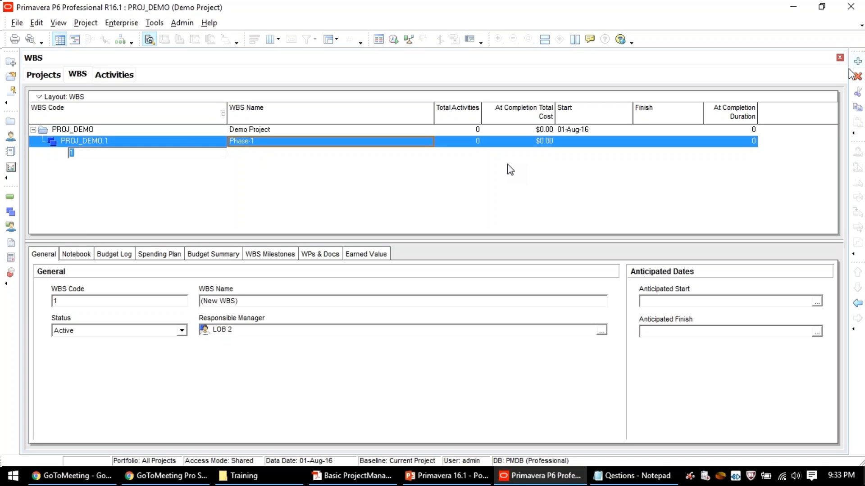
{"action": "left_click", "coordinate": [253, 143]}
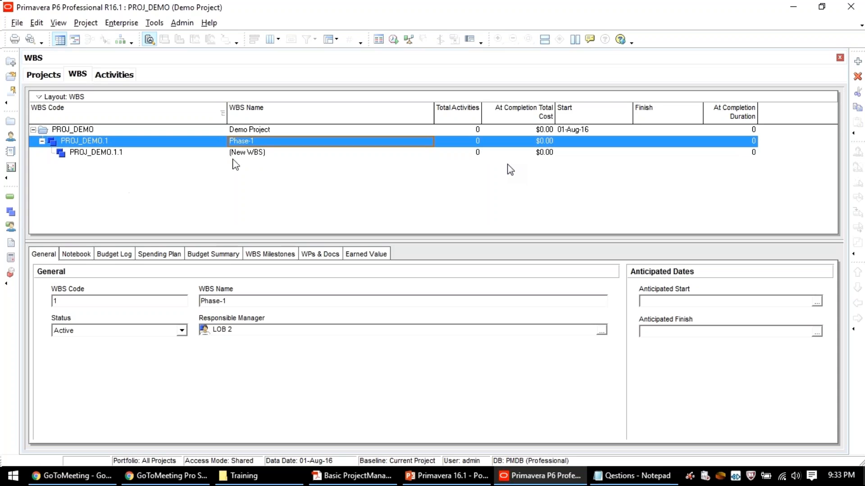
{"action": "left_click", "coordinate": [263, 153]}
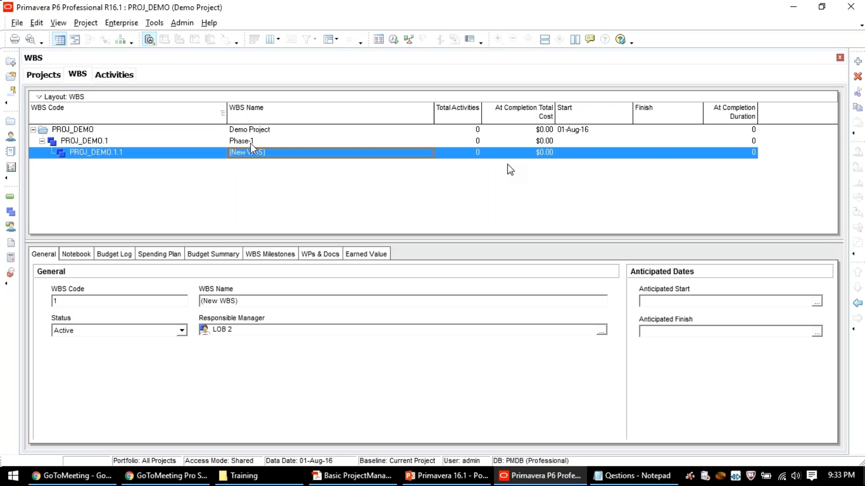
{"action": "left_click", "coordinate": [250, 143]}
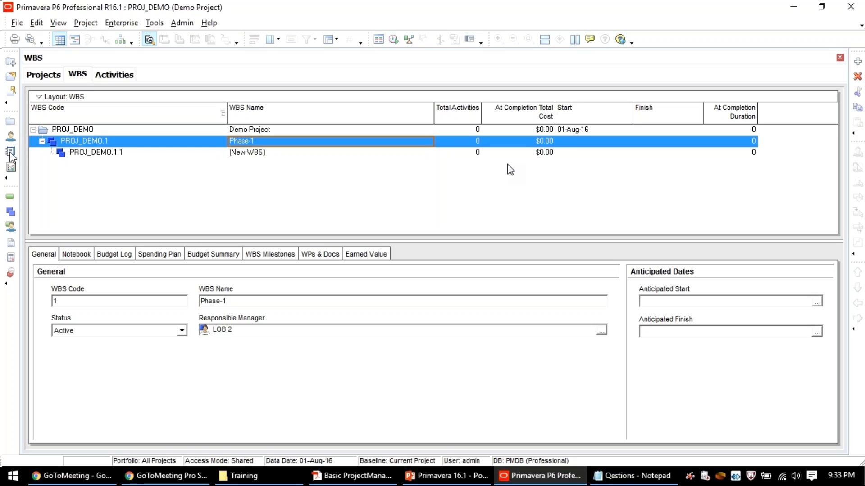
{"action": "left_click", "coordinate": [263, 154]}
{"action": "type", "text": "Ph"}
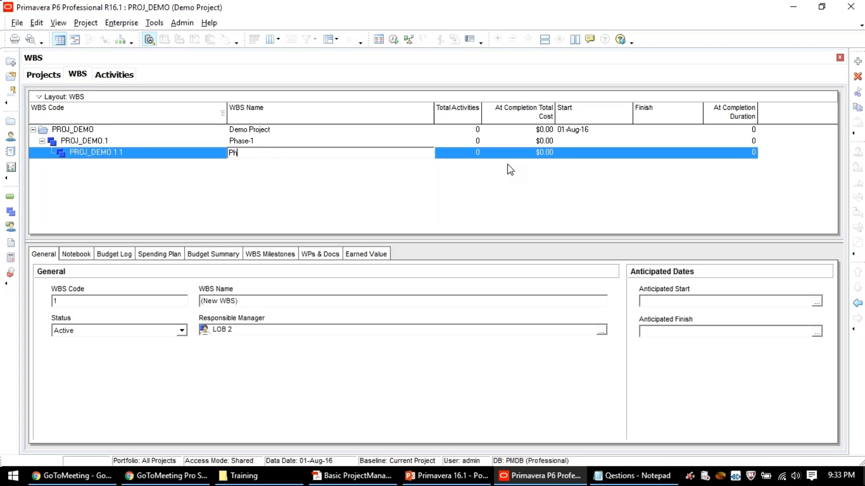
{"action": "type", "text": "ase-2"}
{"action": "key", "text": "Return"}
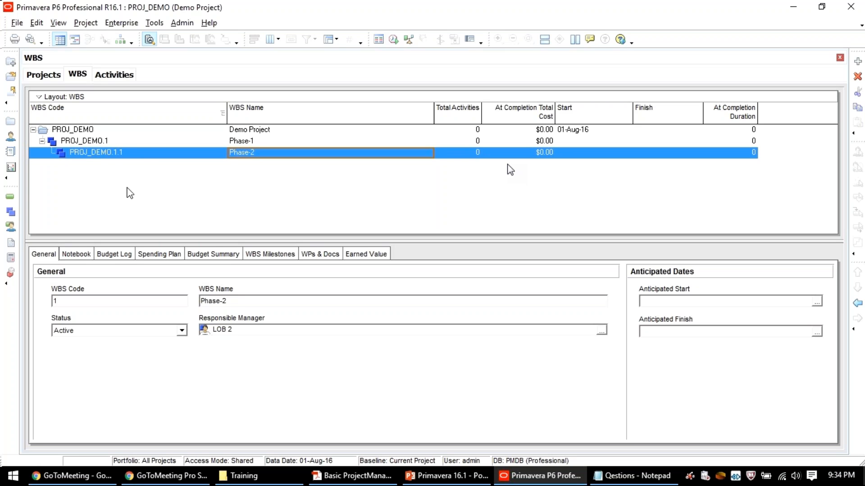
Step: Compare the WBS codes of Phase-1 and Phase-2, and switch to the GoToMeeting browser window to check the chat
{"action": "left_click", "coordinate": [95, 142]}
{"action": "left_click", "coordinate": [99, 154]}
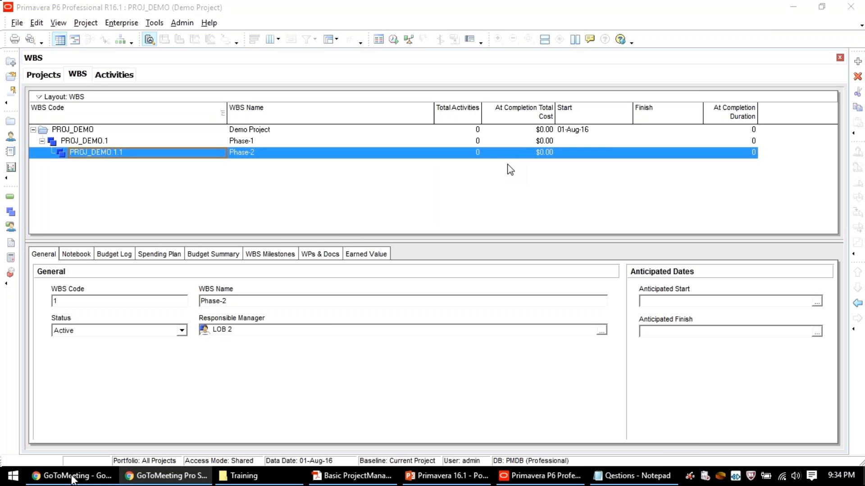
{"action": "left_click", "coordinate": [72, 478]}
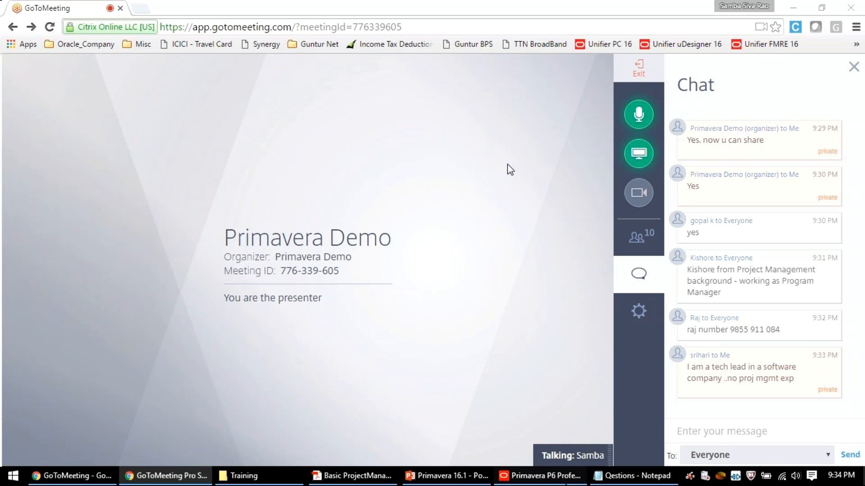
Step: Switch back to Primavera P6 and outdent Phase-2 to the same WBS level as Phase-1
{"action": "left_click", "coordinate": [539, 480]}
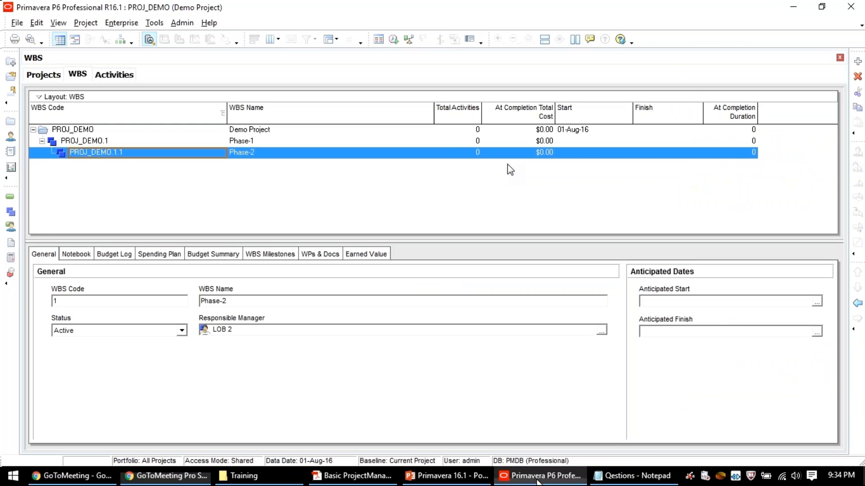
{"action": "left_click", "coordinate": [317, 131]}
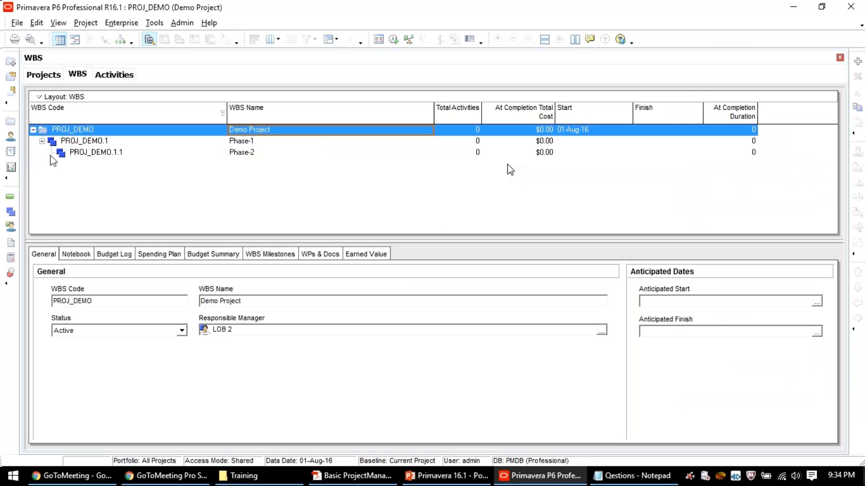
{"action": "left_click", "coordinate": [252, 153]}
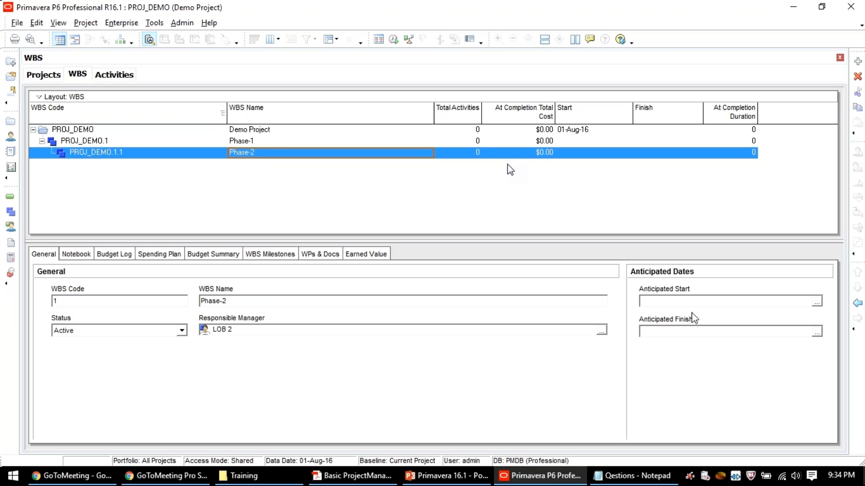
{"action": "left_click", "coordinate": [856, 306]}
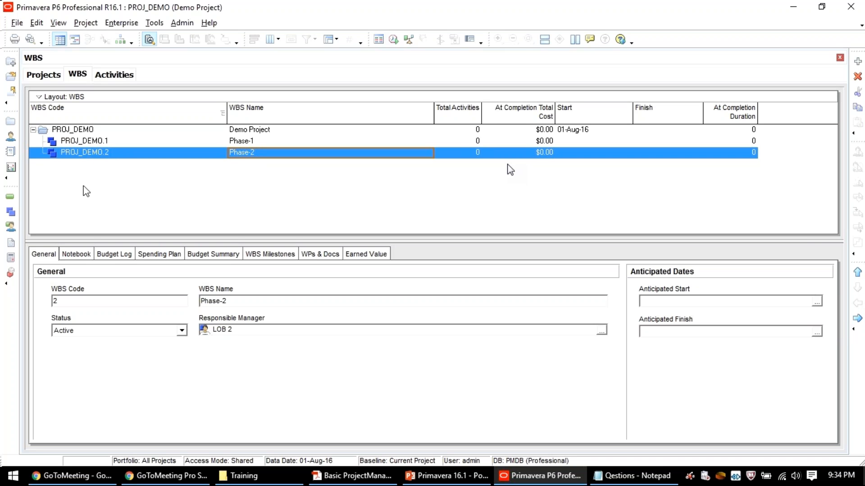
Step: Add a child WBS element under Phase-1 with the WBS code 1.1
{"action": "left_click", "coordinate": [84, 144]}
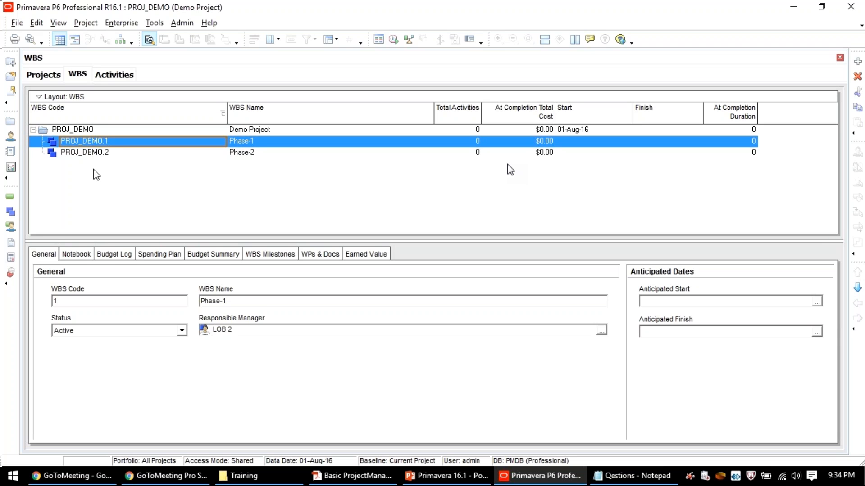
{"action": "key", "text": "Down"}
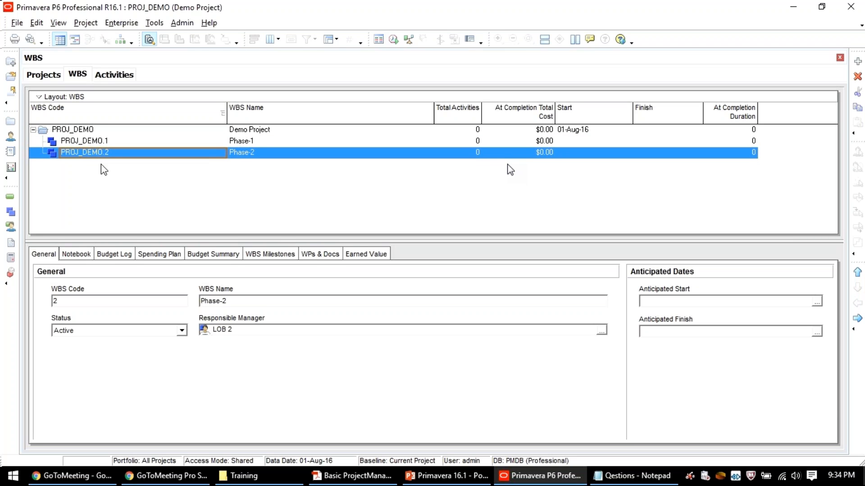
{"action": "key", "text": "Up"}
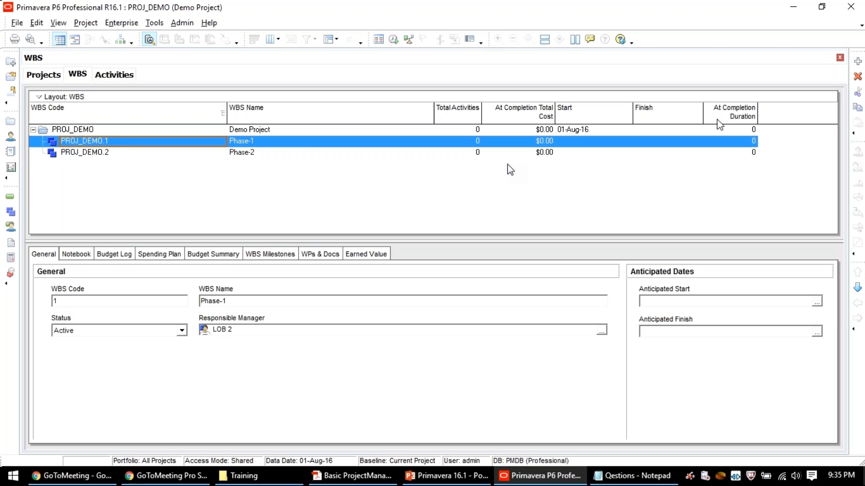
{"action": "left_click", "coordinate": [857, 63]}
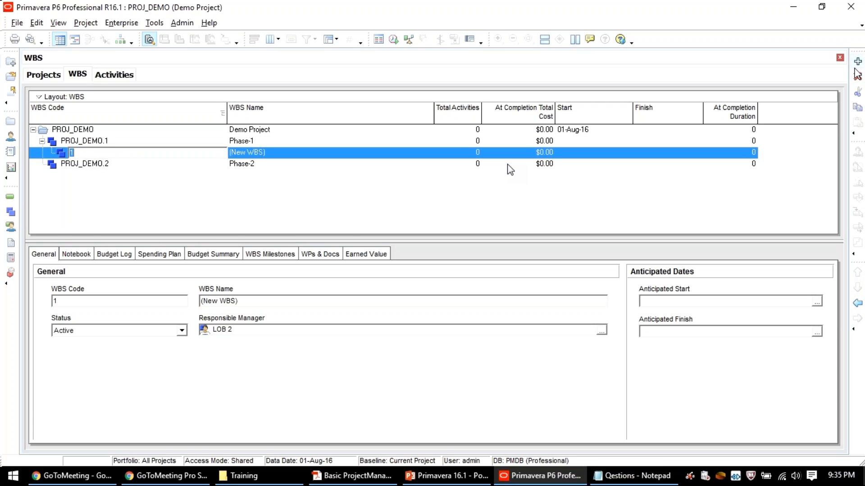
{"action": "type", "text": "1.1"}
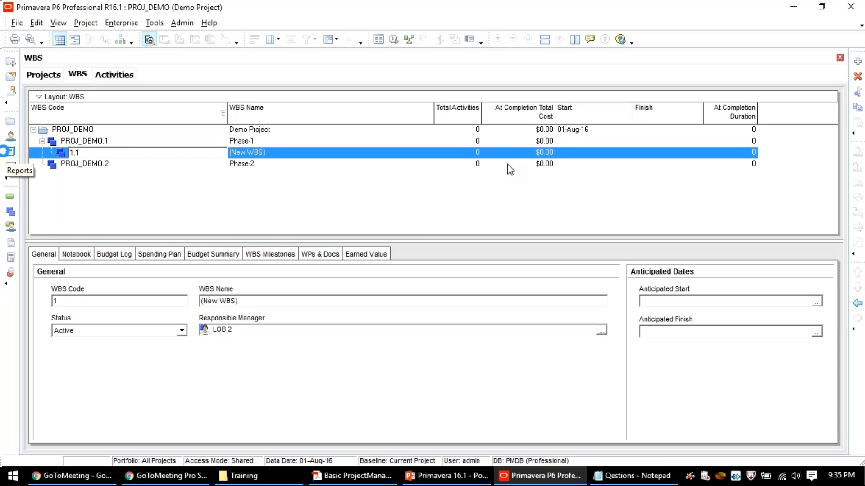
{"action": "key", "text": "Return"}
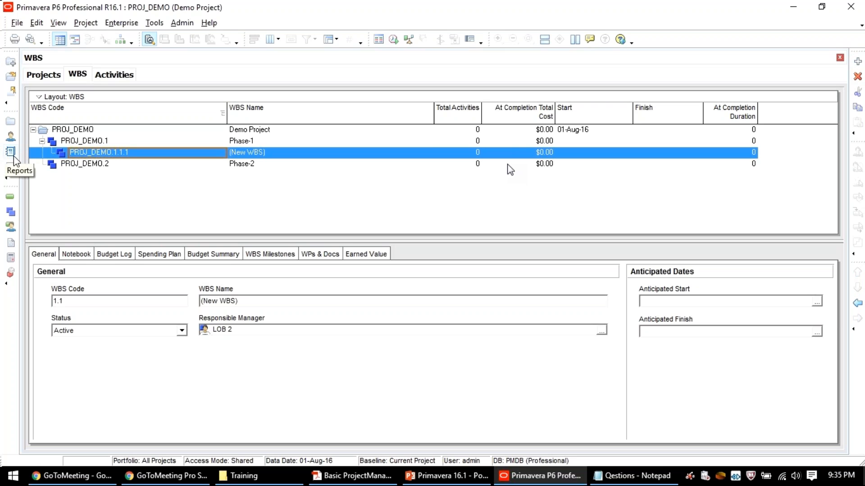
Step: Name the new child WBS element of Phase-1 Level 1_Phase1
{"action": "left_click", "coordinate": [225, 153]}
{"action": "key", "text": "BackSpace"}
{"action": "type", "text": "F"}
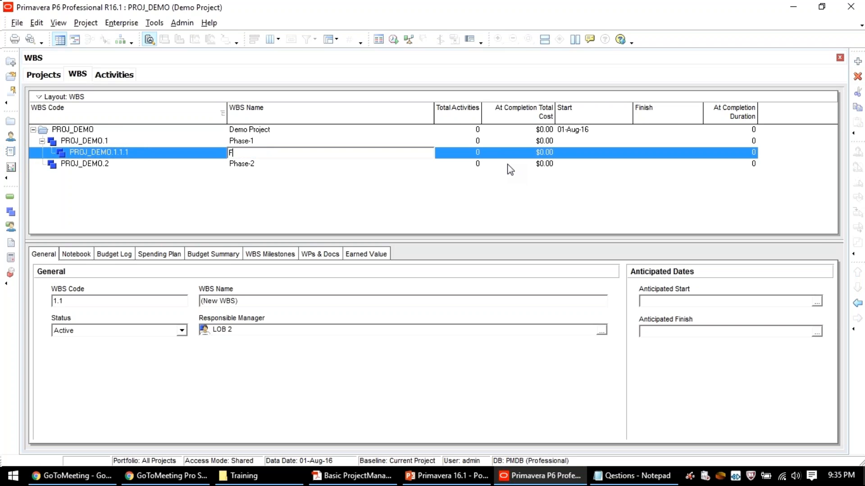
{"action": "key", "text": "BackSpace"}
{"action": "type", "text": "Level 1_Phase1"}
{"action": "key", "text": "Return"}
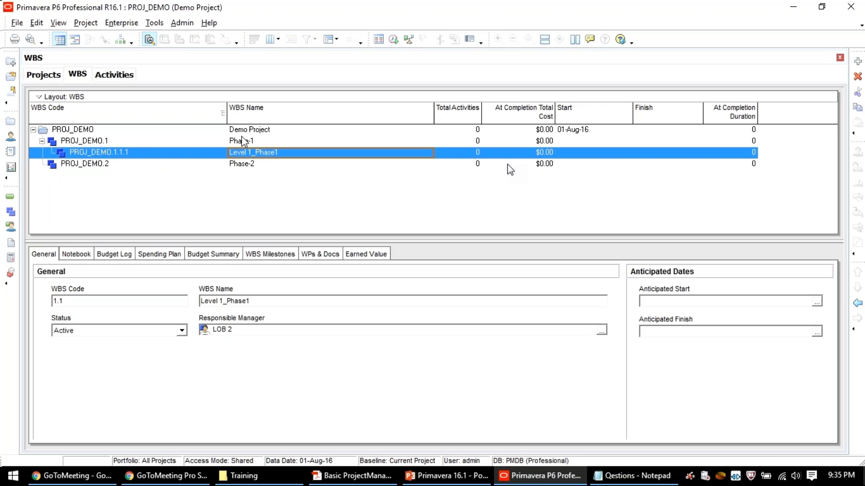
Step: Add another WBS element under Phase-1 at the same level as Level 1_Phase1 and name it Level 2_Phase1
{"action": "left_click", "coordinate": [248, 141]}
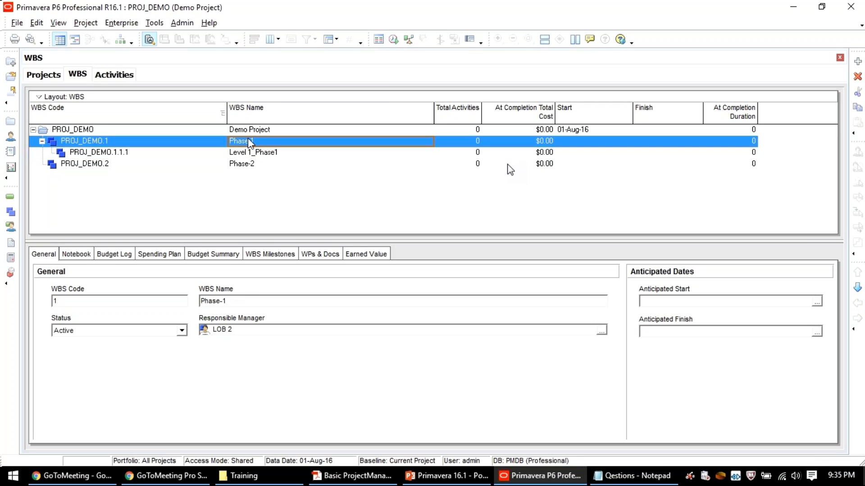
{"action": "left_click", "coordinate": [253, 153]}
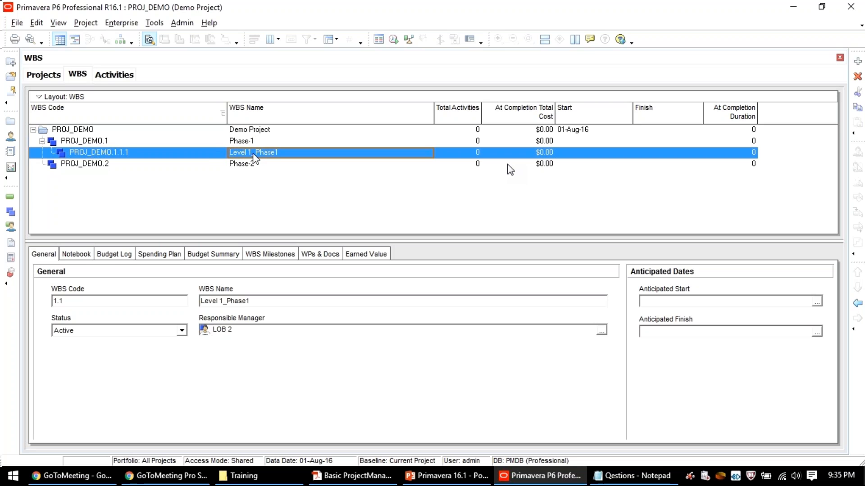
{"action": "left_click", "coordinate": [858, 63]}
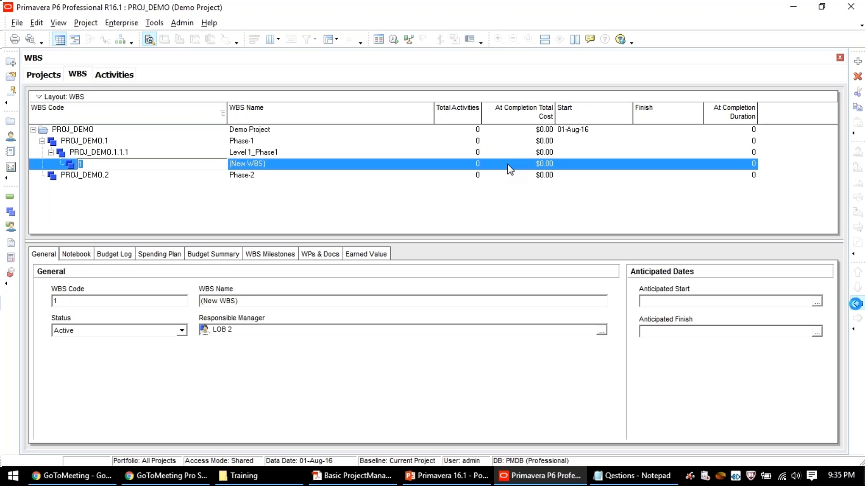
{"action": "left_click", "coordinate": [857, 304]}
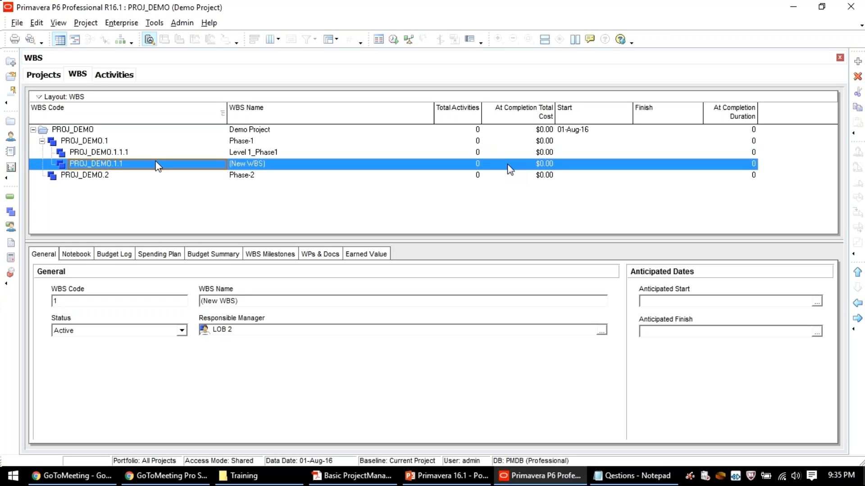
{"action": "left_click", "coordinate": [283, 154]}
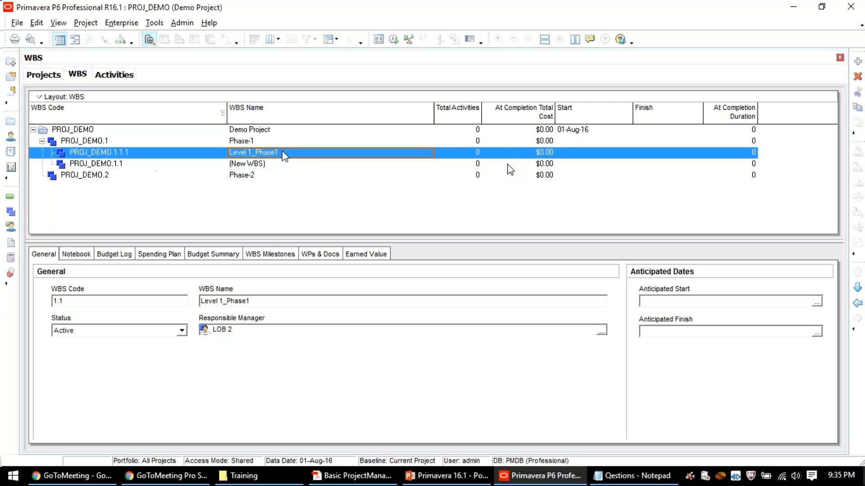
{"action": "double_click", "coordinate": [252, 164]}
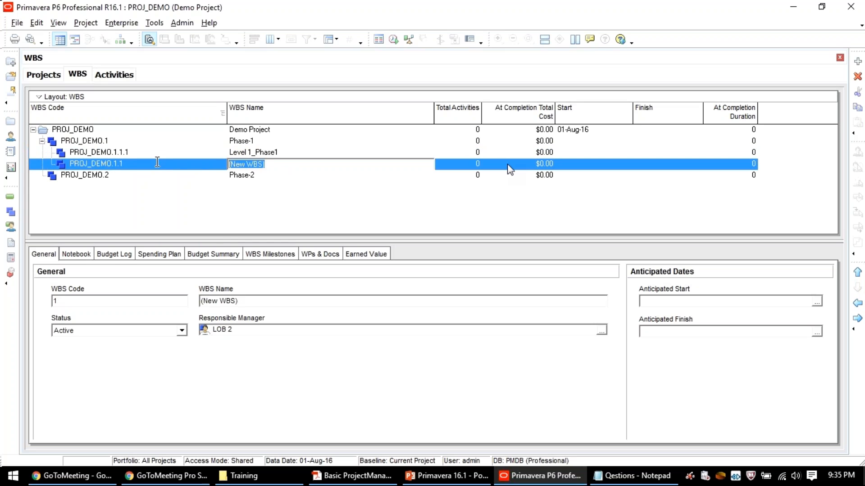
{"action": "type", "text": "Level 2_Phase1"}
Step: Set the WBS code of Level 2_Phase1 to 1.2
{"action": "left_click", "coordinate": [130, 163]}
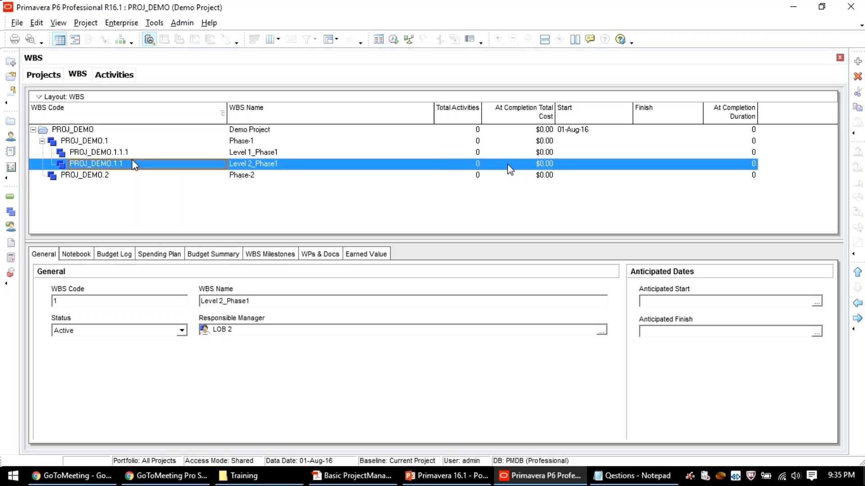
{"action": "left_click", "coordinate": [131, 163]}
{"action": "type", "text": "1."}
{"action": "key", "text": "BackSpace"}
{"action": "key", "text": "BackSpace"}
{"action": "key", "text": "BackSpace"}
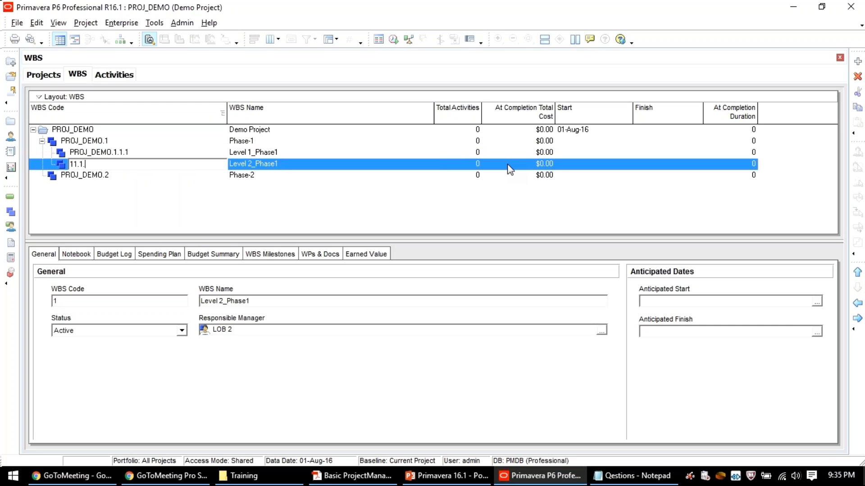
{"action": "type", "text": "1.1.2"}
{"action": "key", "text": "Return"}
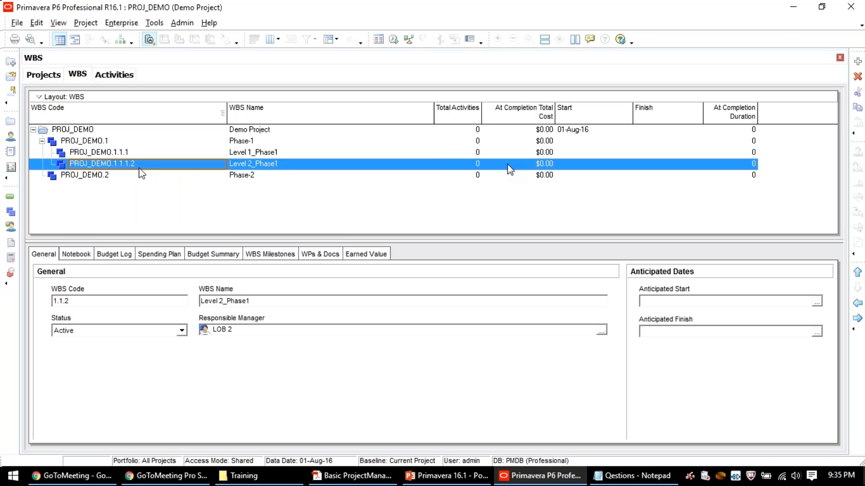
{"action": "left_click", "coordinate": [140, 169]}
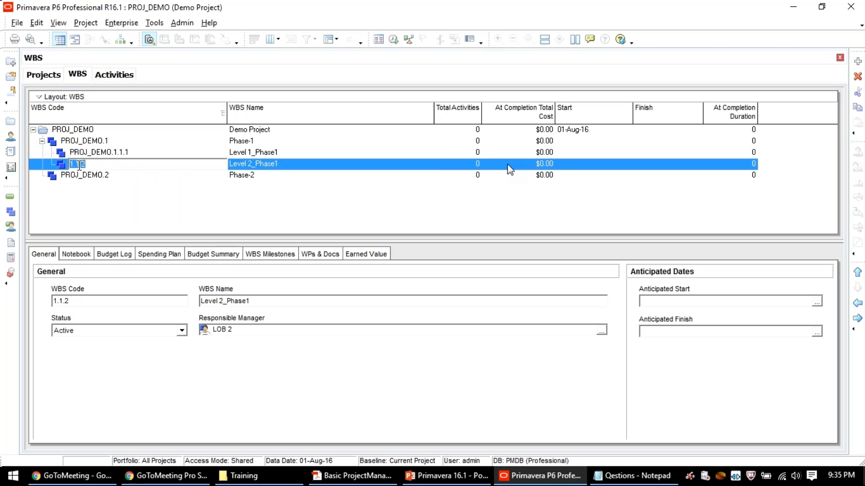
{"action": "key", "text": "BackSpace"}
{"action": "key", "text": "Return"}
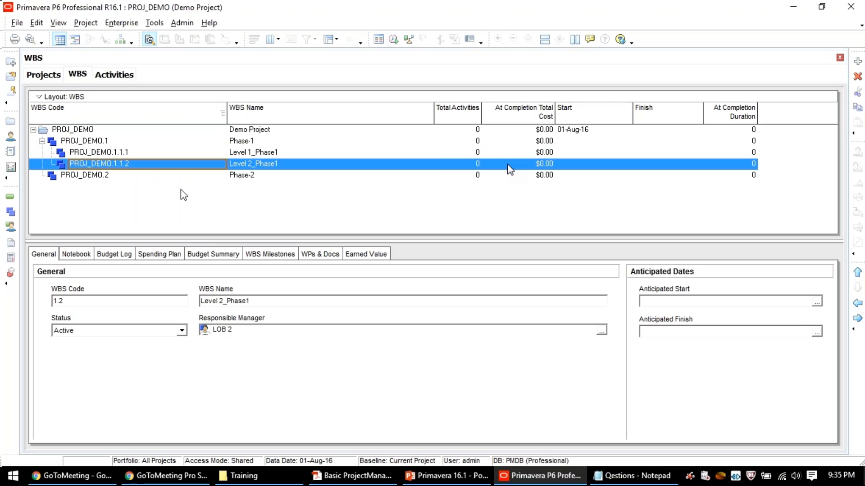
Step: Collapse and re-expand Phase-1, and review its child elements Level 1_Phase1 and Level 2_Phase1
{"action": "left_click", "coordinate": [82, 142]}
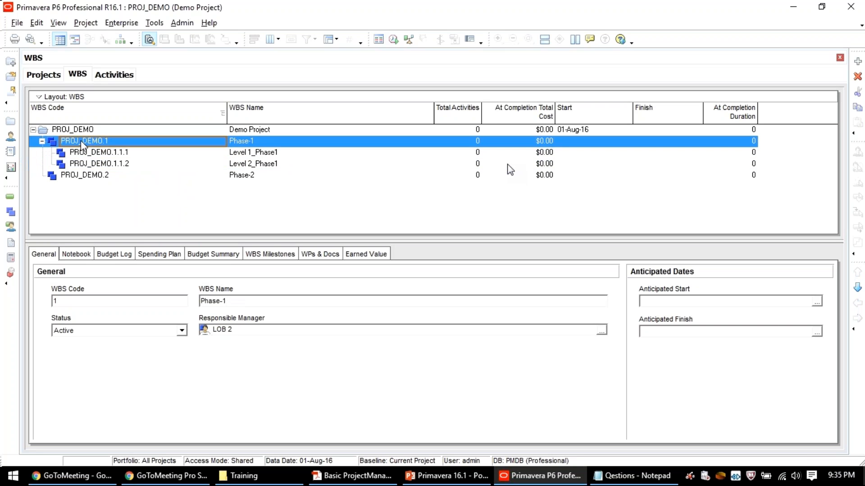
{"action": "double_click", "coordinate": [81, 141]}
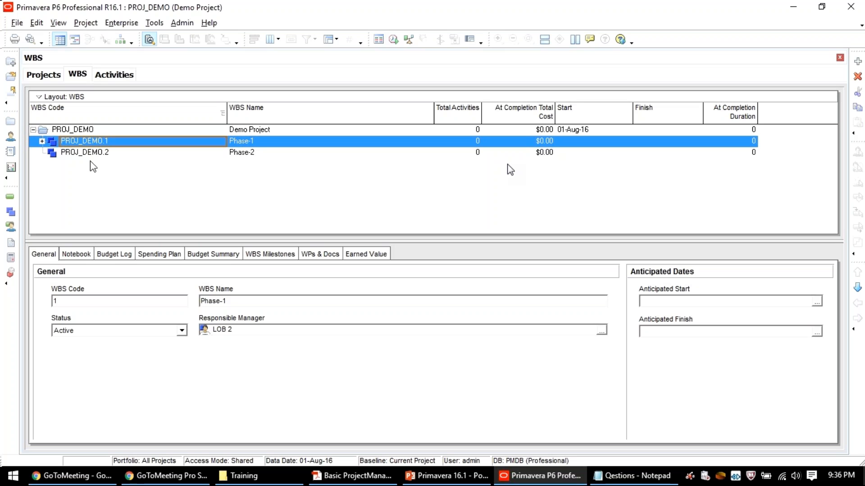
{"action": "left_click", "coordinate": [42, 141]}
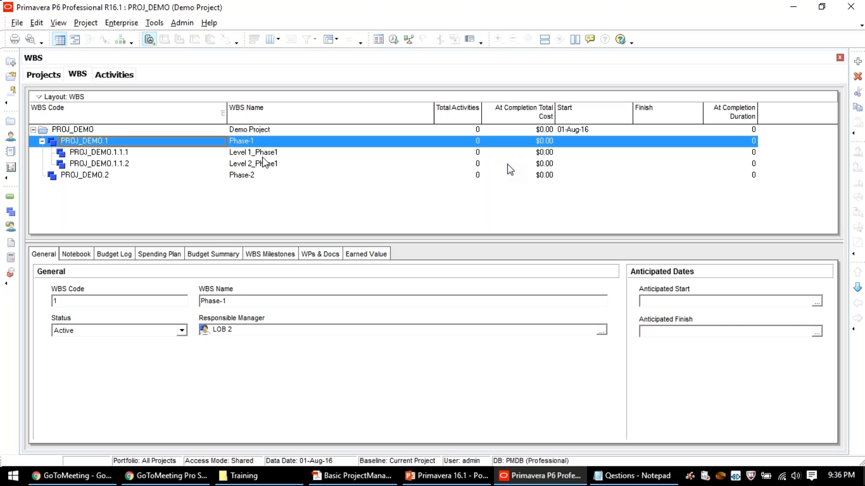
{"action": "key", "text": "Down"}
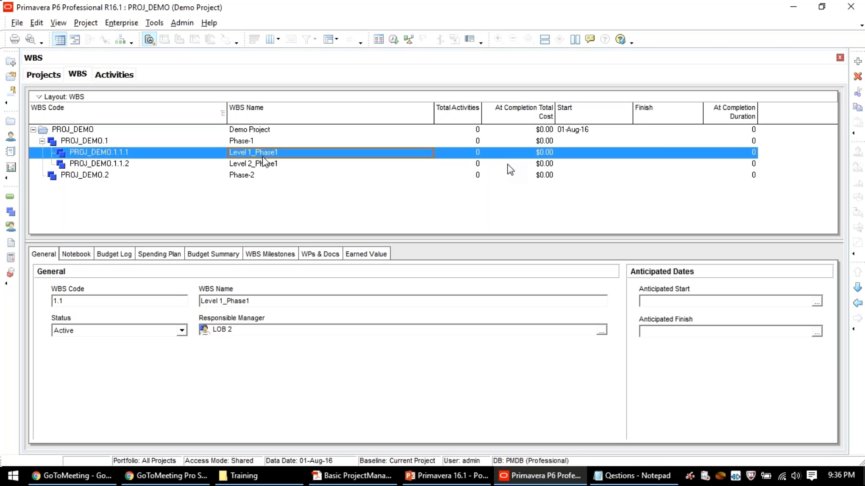
{"action": "left_click", "coordinate": [263, 163]}
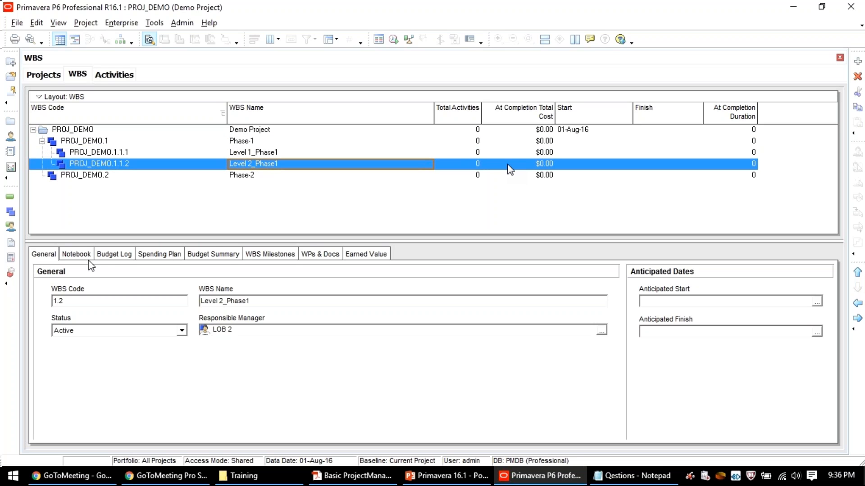
Step: View the WPs & Docs and Spending Plan details of Level 2_Phase1, and return to its General details
{"action": "left_click", "coordinate": [320, 255]}
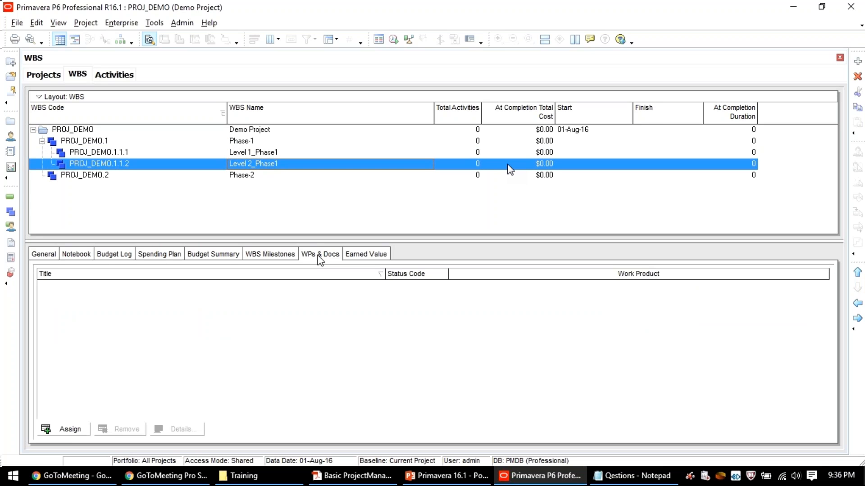
{"action": "left_click", "coordinate": [159, 254]}
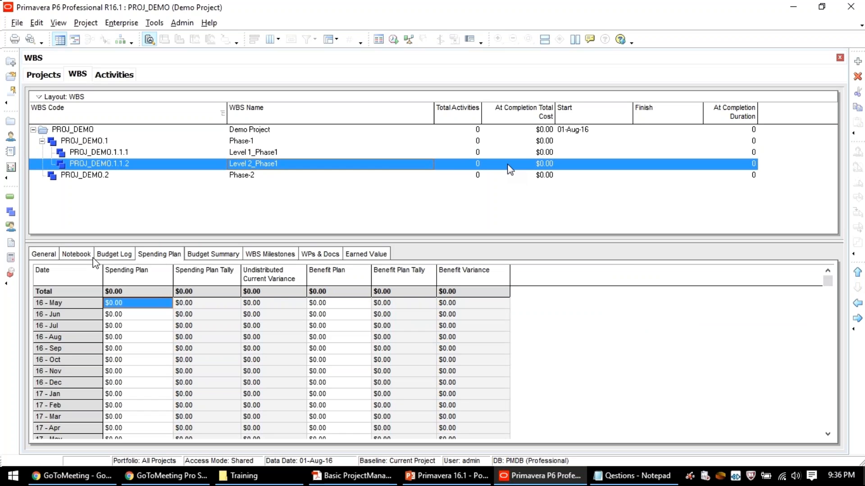
{"action": "left_click", "coordinate": [51, 255]}
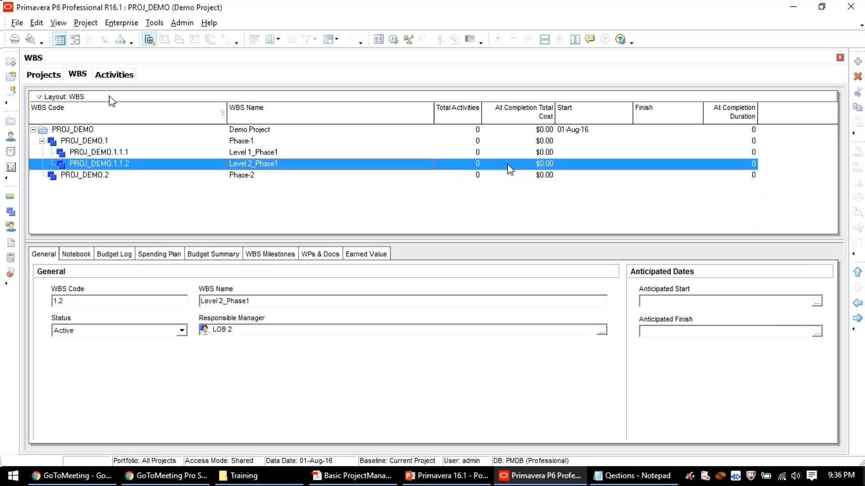
Step: Open the project's Activities view, close it, and reopen it to refresh the WBS hierarchy
{"action": "left_click", "coordinate": [129, 76]}
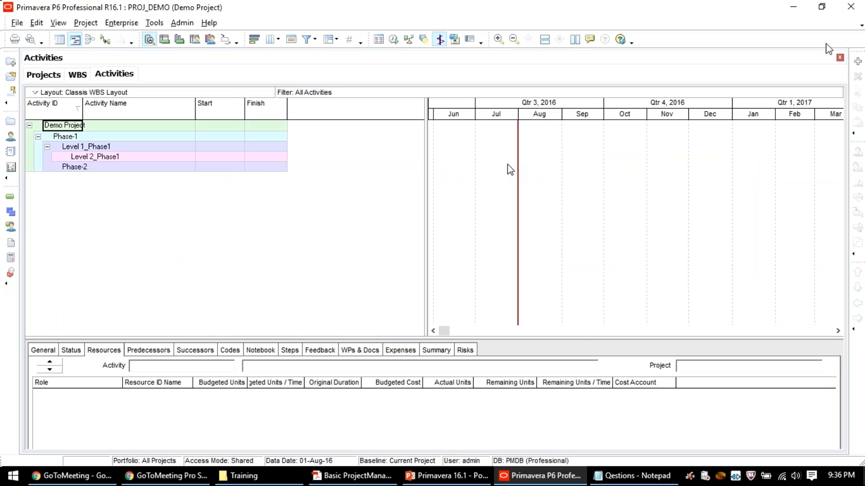
{"action": "left_click", "coordinate": [840, 58]}
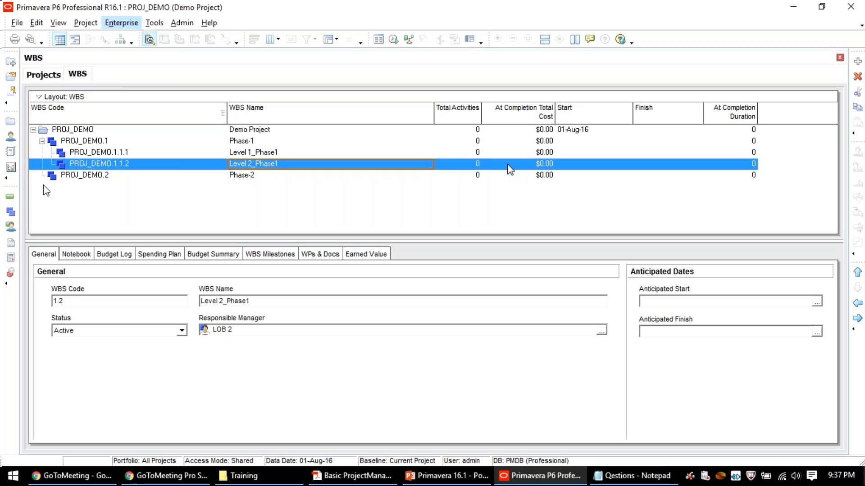
{"action": "left_click", "coordinate": [86, 22]}
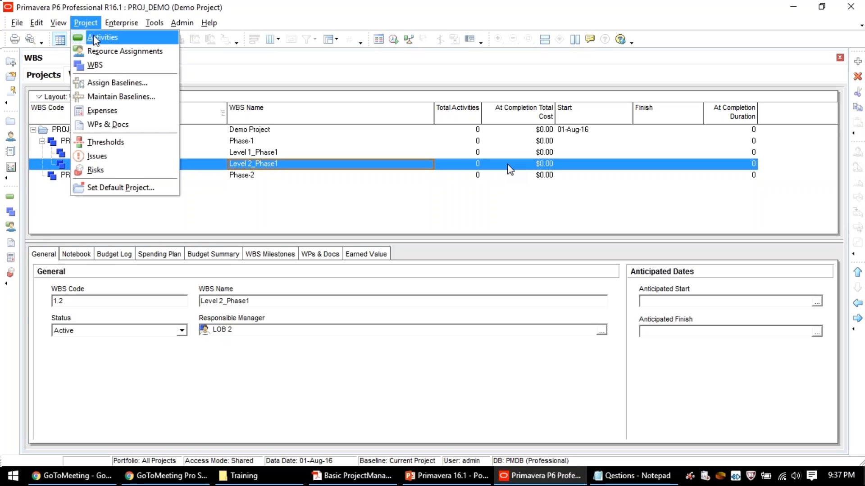
{"action": "left_click", "coordinate": [94, 36]}
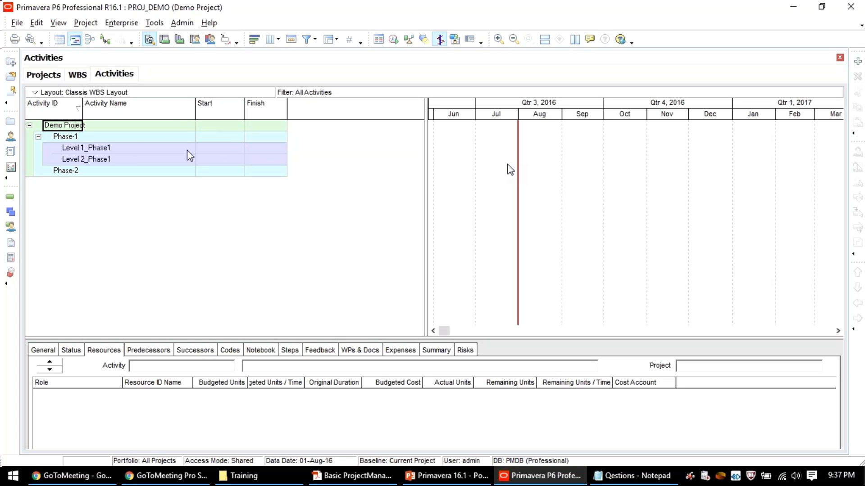
Step: Browse the available activity layouts, preview Costs - Actual, and reapply Classis WBS Layout
{"action": "left_click", "coordinate": [164, 141]}
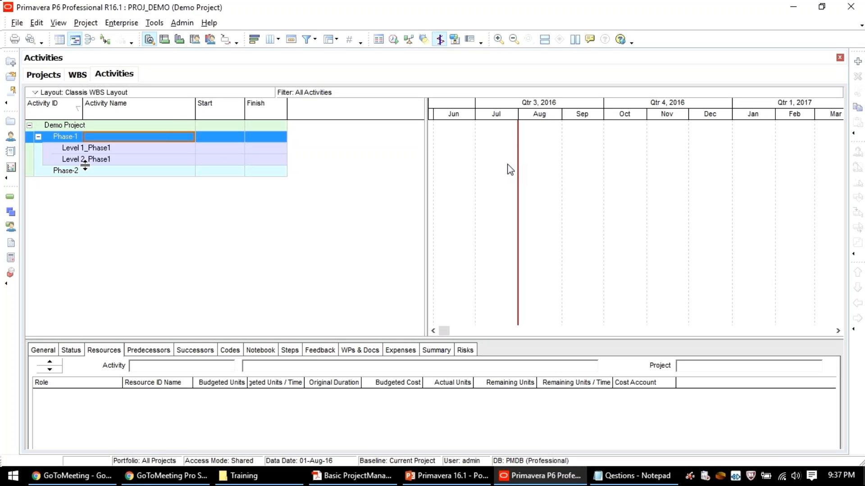
{"action": "left_click", "coordinate": [35, 95]}
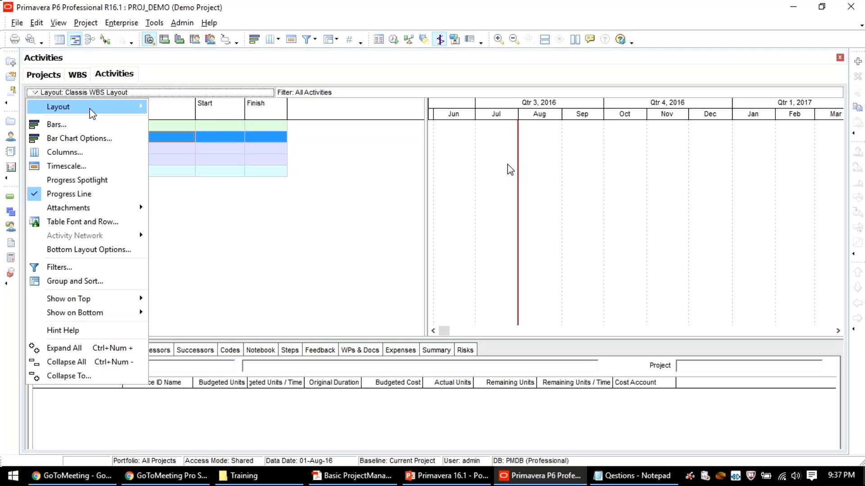
{"action": "mouse_move", "coordinate": [92, 113]}
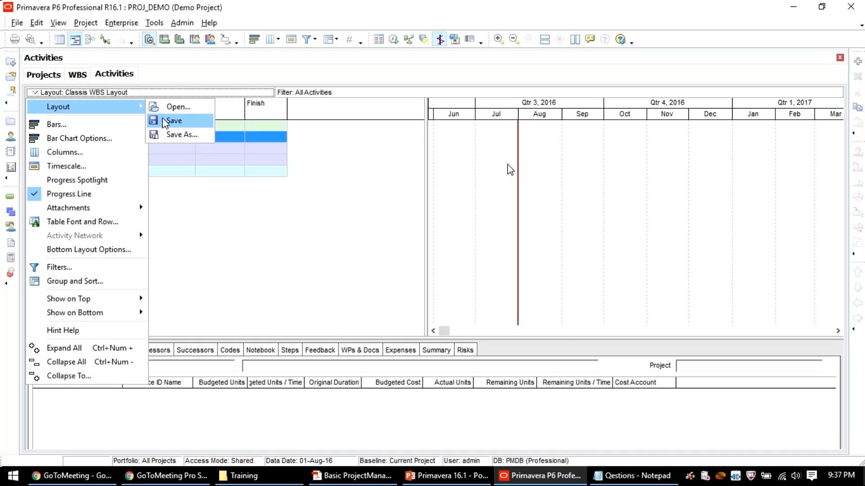
{"action": "left_click", "coordinate": [164, 120]}
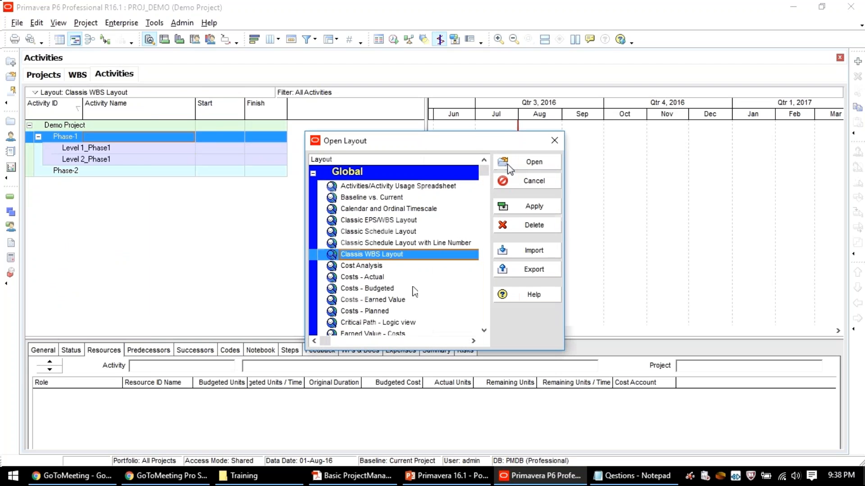
{"action": "left_click", "coordinate": [401, 280]}
{"action": "scroll", "coordinate": [407, 282], "scroll_direction": "down", "scroll_amount": 2}
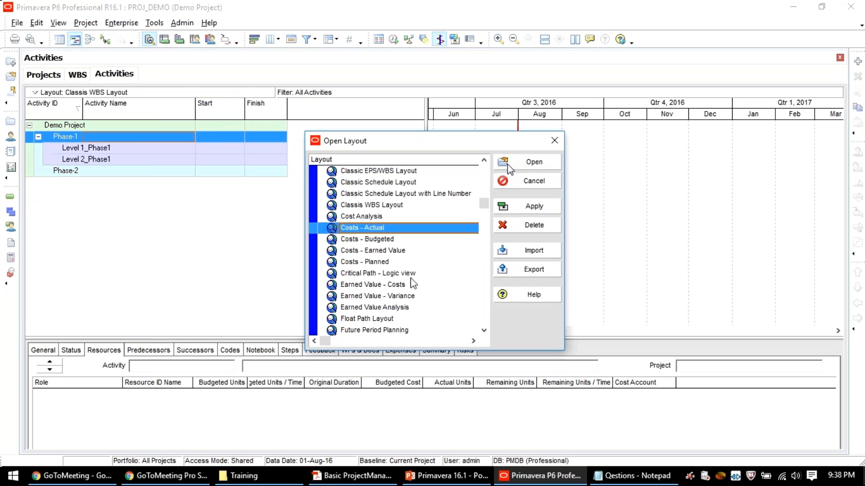
{"action": "scroll", "coordinate": [414, 292], "scroll_direction": "down", "scroll_amount": 2}
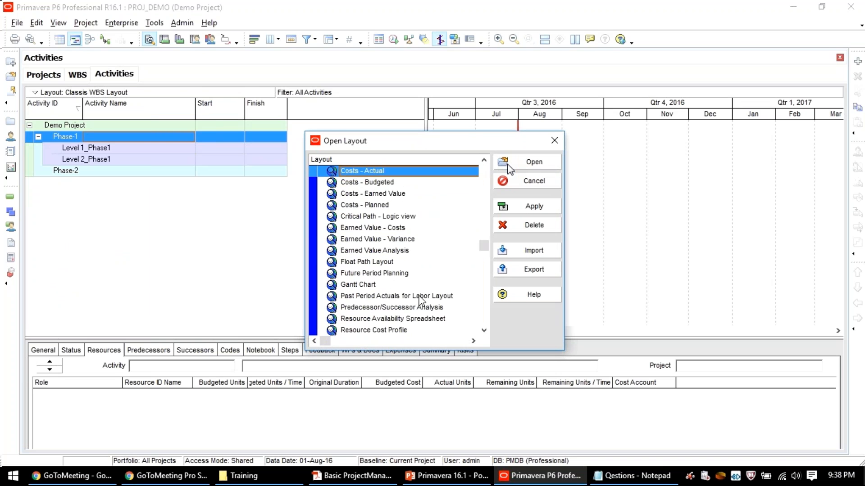
{"action": "scroll", "coordinate": [420, 299], "scroll_direction": "up", "scroll_amount": 4}
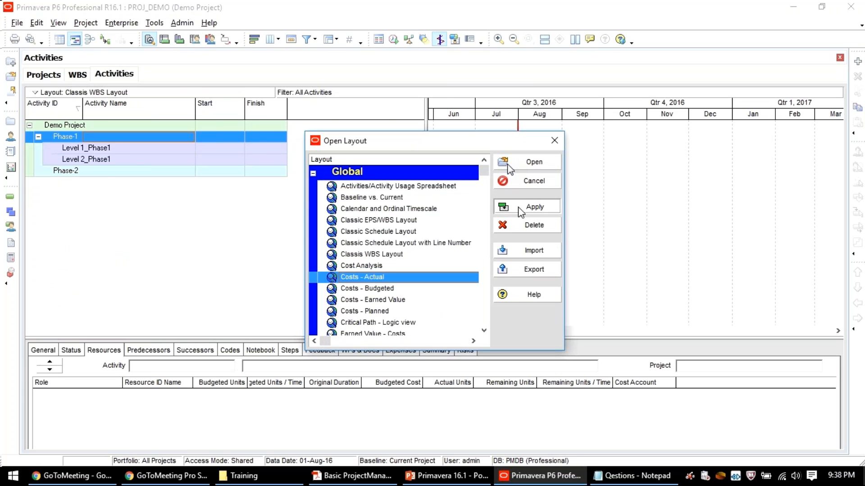
{"action": "left_click", "coordinate": [522, 208]}
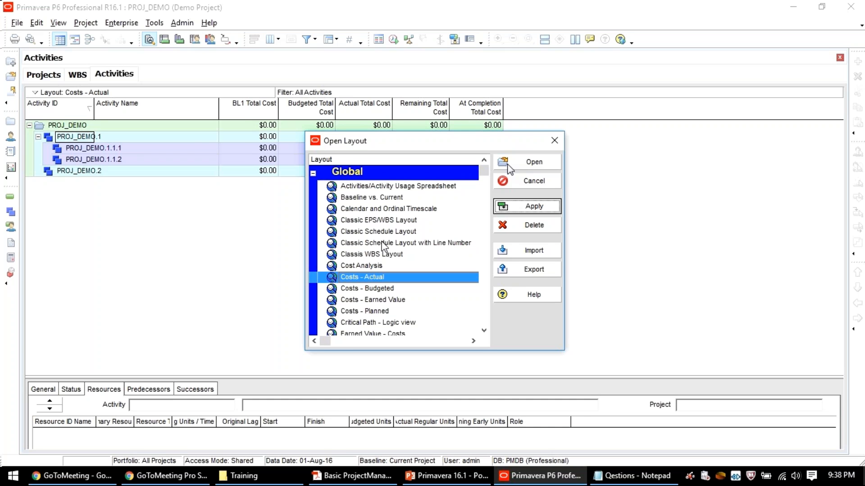
{"action": "left_click", "coordinate": [386, 254]}
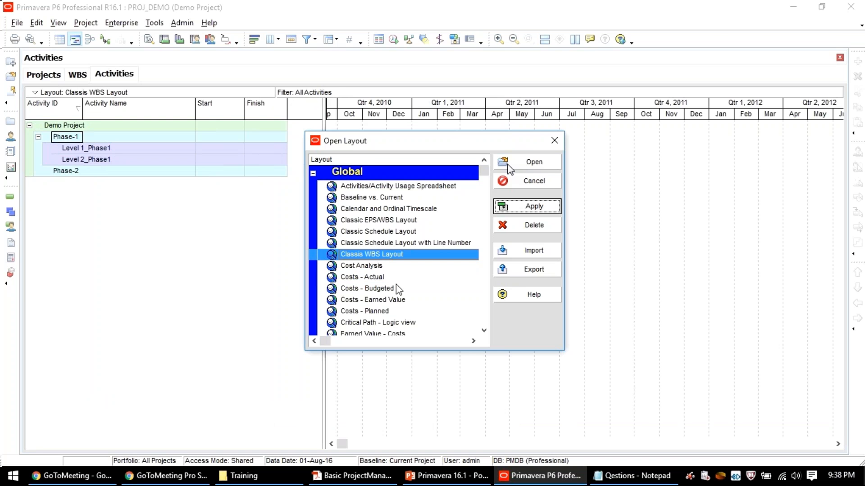
Step: Open the Classic Schedule Layout with Line Number and show the activity details beneath the table
{"action": "double_click", "coordinate": [405, 243]}
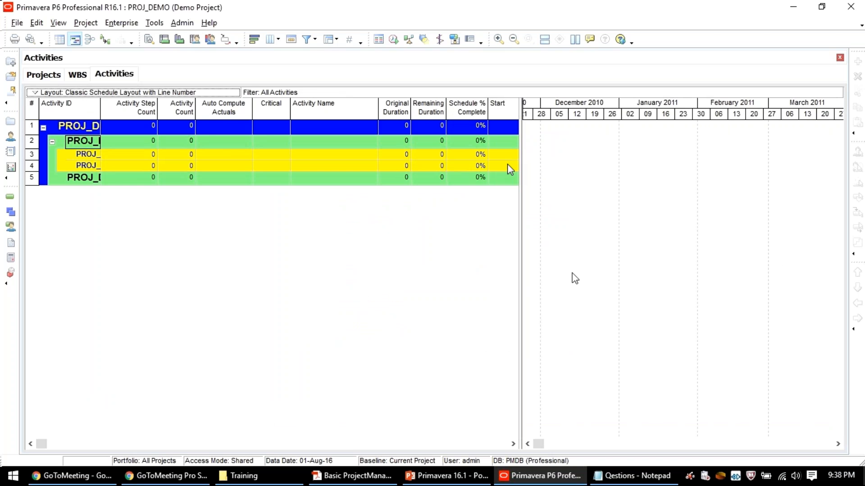
{"action": "left_click", "coordinate": [58, 22]}
{"action": "mouse_move", "coordinate": [135, 69]}
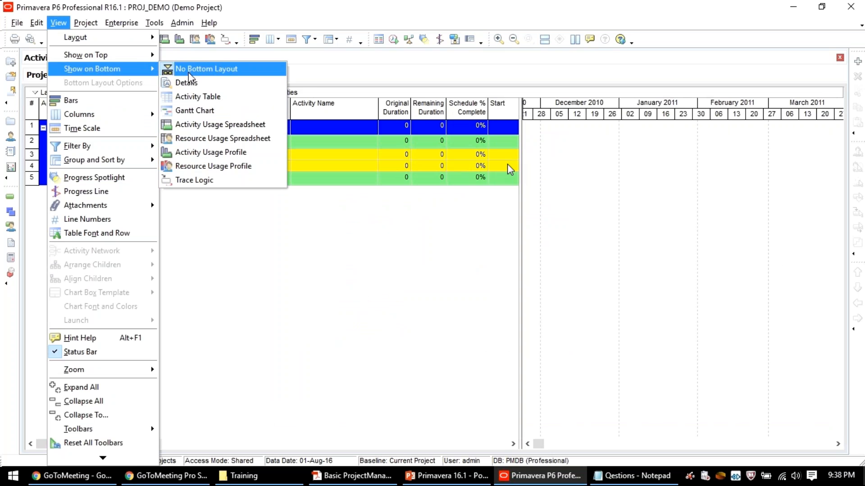
{"action": "left_click", "coordinate": [187, 82]}
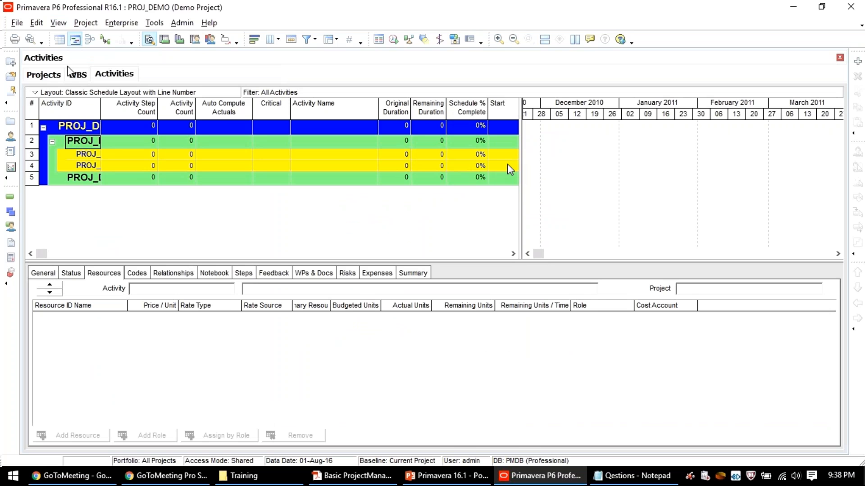
Step: Widen the Activity ID column and the activity table so the full WBS codes and names fit
{"action": "left_click_drag", "start_coordinate": [101, 113], "coordinate": [188, 114]}
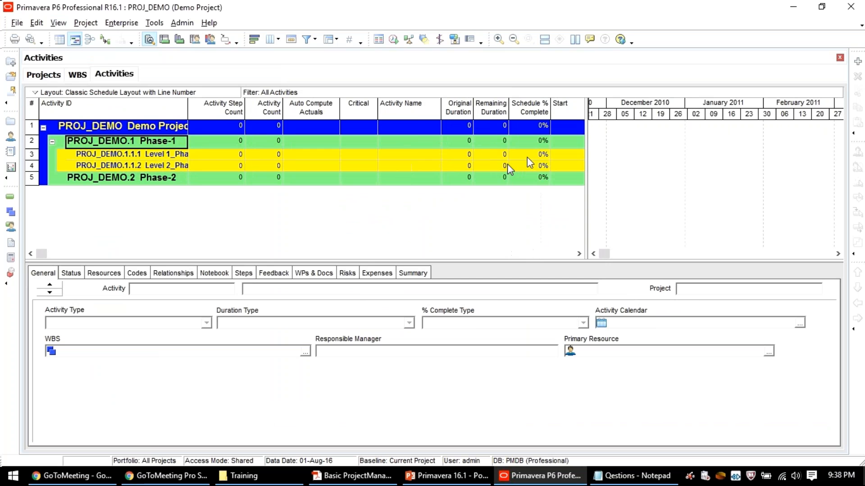
{"action": "left_click_drag", "start_coordinate": [586, 157], "coordinate": [609, 157]}
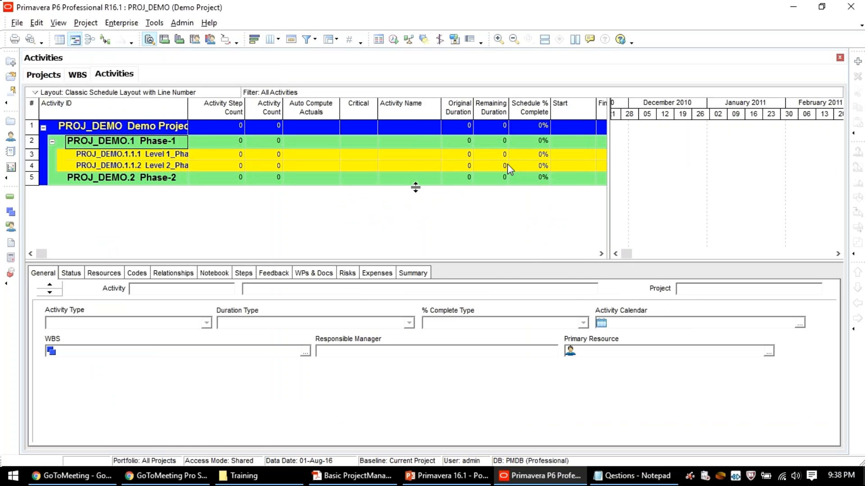
{"action": "left_click", "coordinate": [447, 155]}
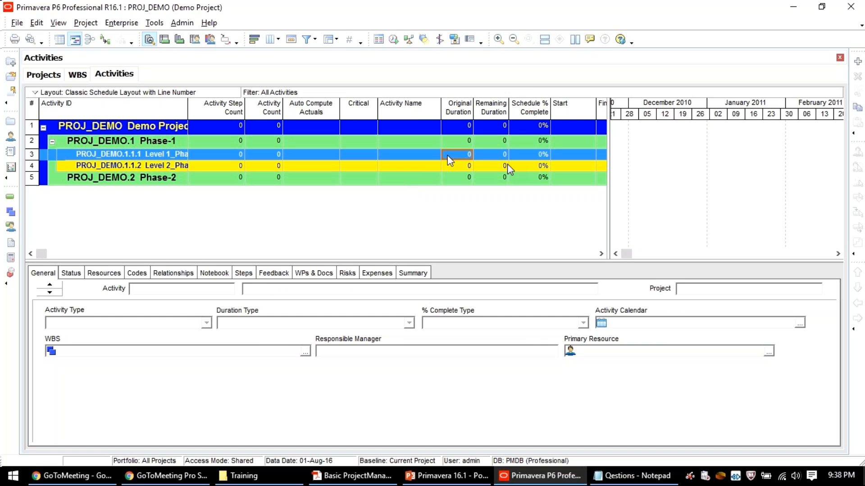
{"action": "left_click", "coordinate": [417, 166]}
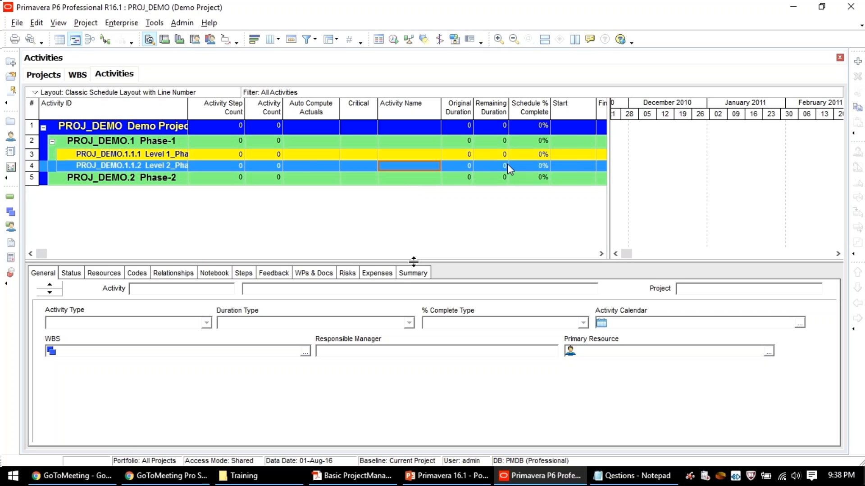
{"action": "mouse_move", "coordinate": [244, 110]}
{"action": "left_mouse_down"}
{"action": "mouse_move", "coordinate": [228, 110]}
{"action": "mouse_move", "coordinate": [244, 110]}
{"action": "left_mouse_up"}
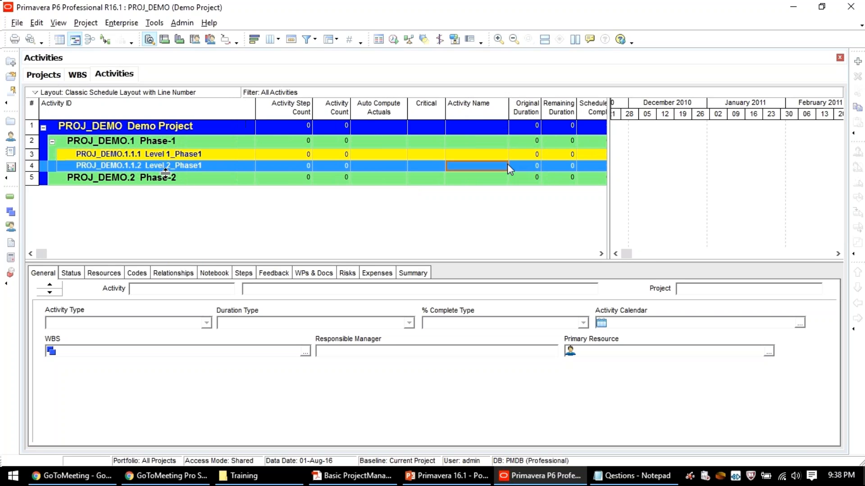
Step: Check Level 2_Phase1 in the project's WBS view and return to the Activities view
{"action": "left_click", "coordinate": [74, 77]}
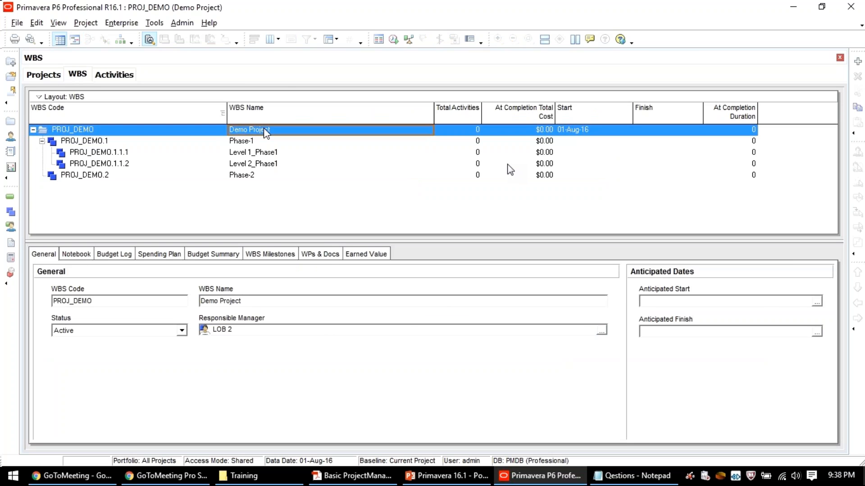
{"action": "left_click", "coordinate": [264, 164]}
{"action": "left_click", "coordinate": [111, 75]}
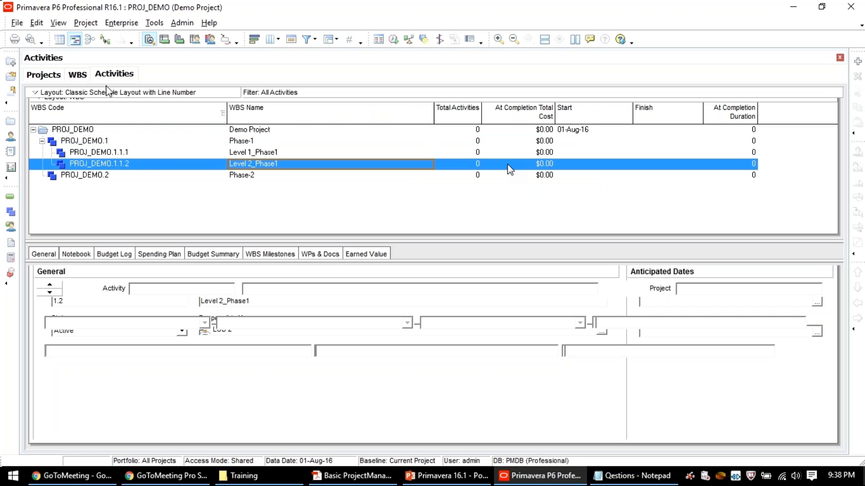
Step: Set the WBS grouping bands to show only Name / Description, with ID / Code turned off
{"action": "right_click", "coordinate": [146, 131]}
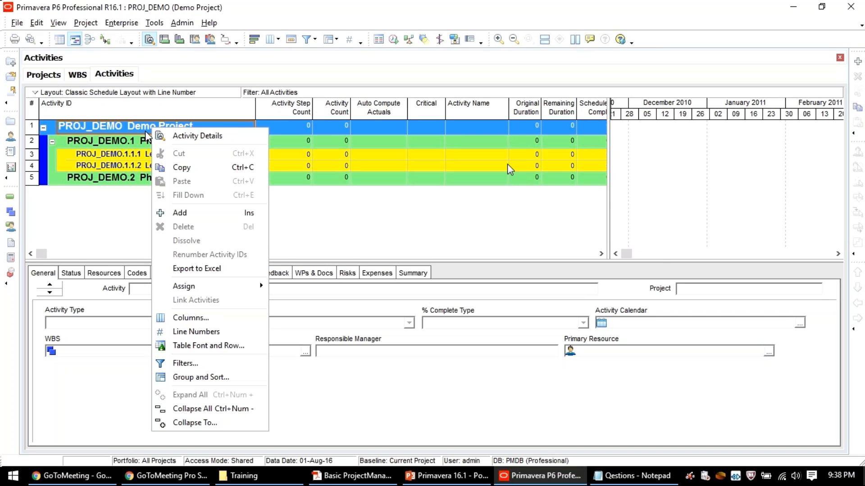
{"action": "left_click", "coordinate": [228, 377]}
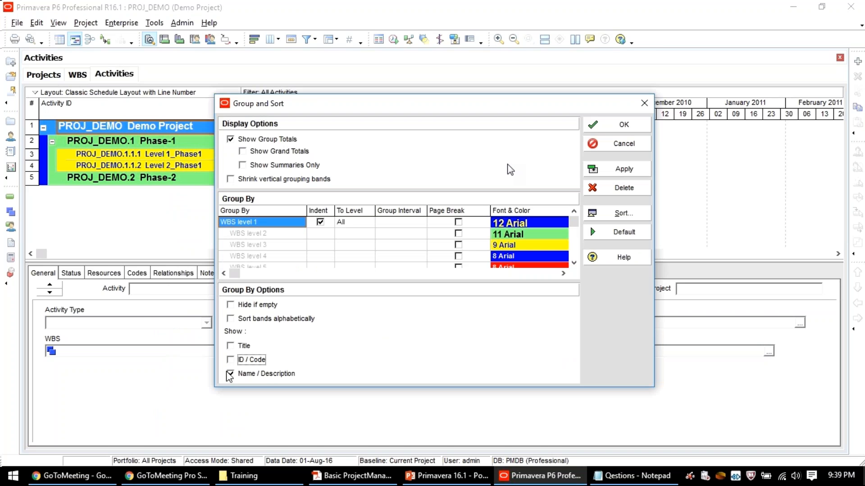
{"action": "left_click", "coordinate": [614, 127]}
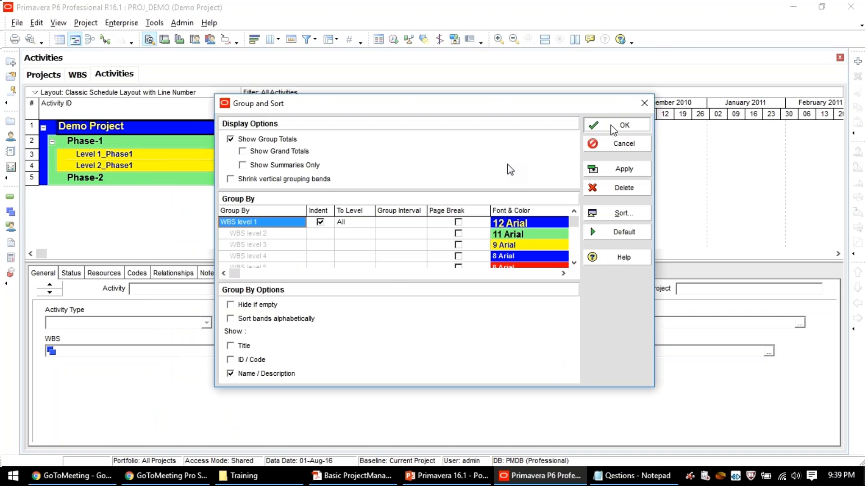
Step: Review the Phase-1 and Phase-2 WBS bands, and add a new activity under Level 1_Phase1
{"action": "left_click", "coordinate": [120, 144]}
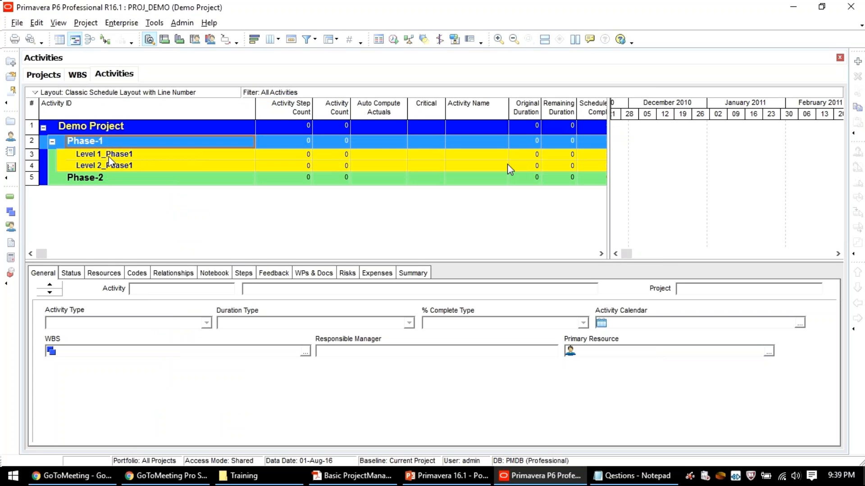
{"action": "left_click", "coordinate": [109, 157]}
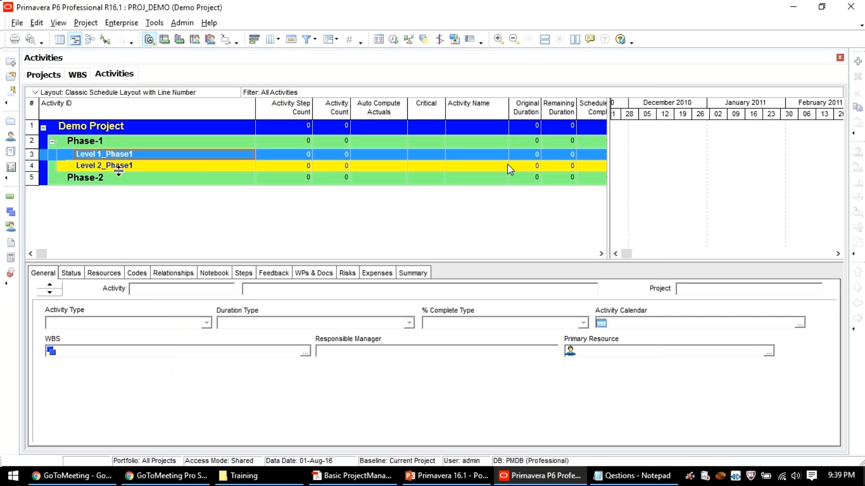
{"action": "left_click", "coordinate": [119, 170]}
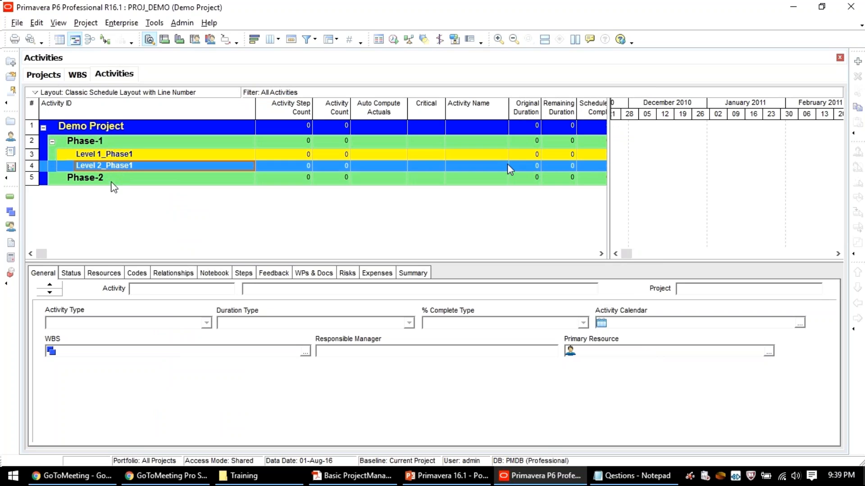
{"action": "left_click", "coordinate": [114, 180]}
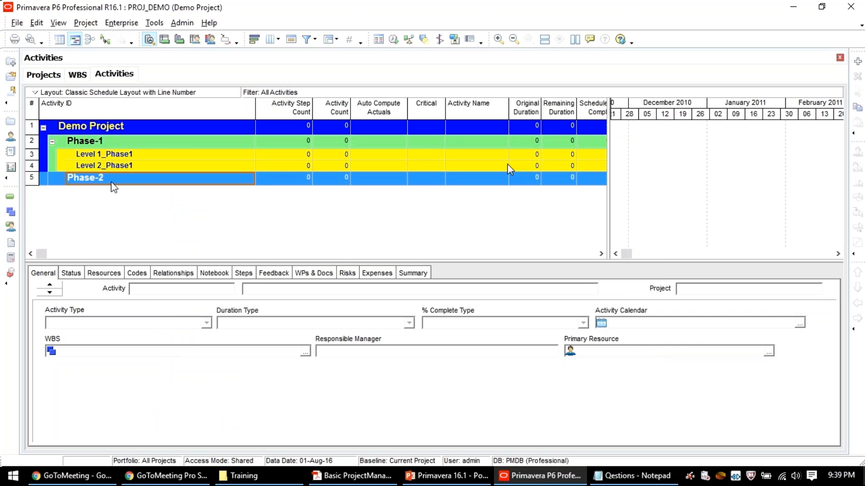
{"action": "left_click", "coordinate": [113, 156]}
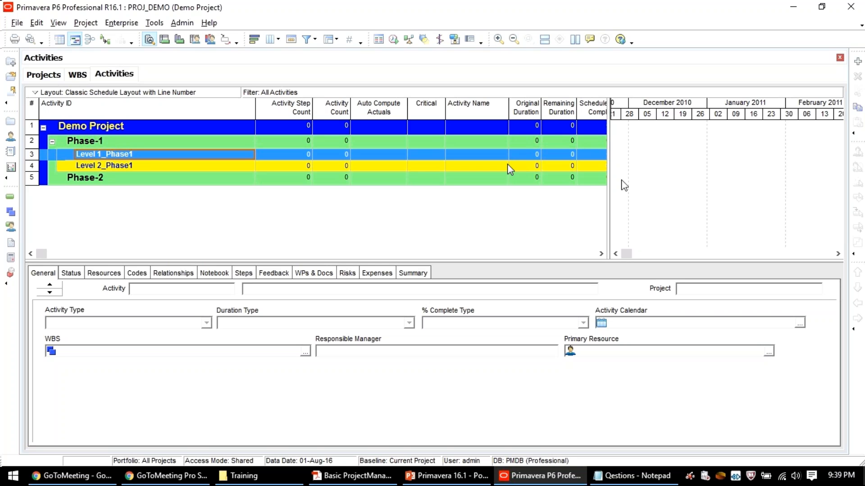
{"action": "left_click", "coordinate": [858, 63]}
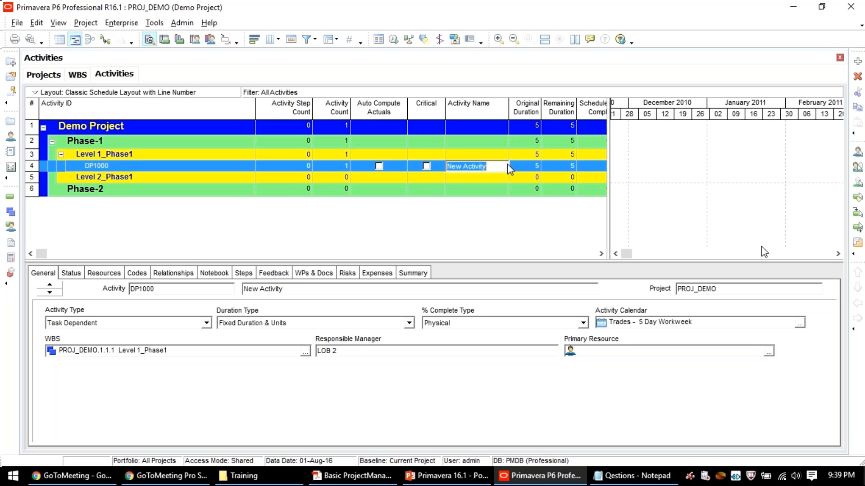
Step: Review the new activity's duration, date and float columns, and open its Activity ID for editing without changing it
{"action": "left_click", "coordinate": [378, 254]}
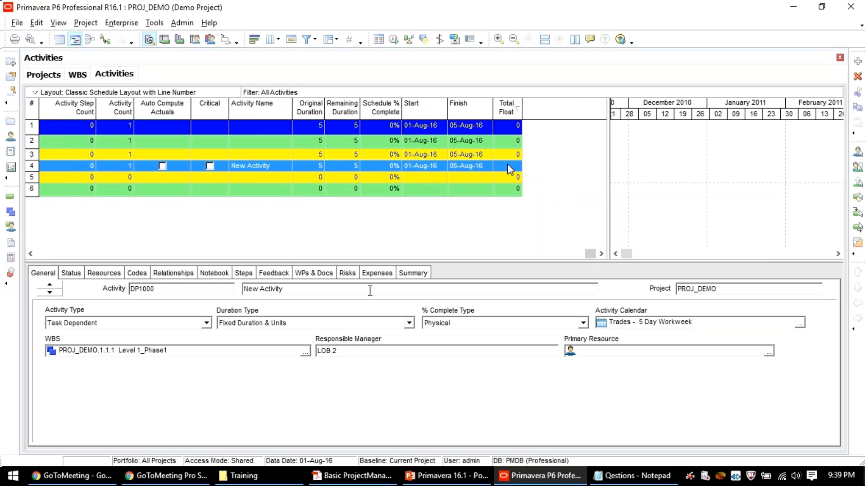
{"action": "left_click", "coordinate": [324, 254]}
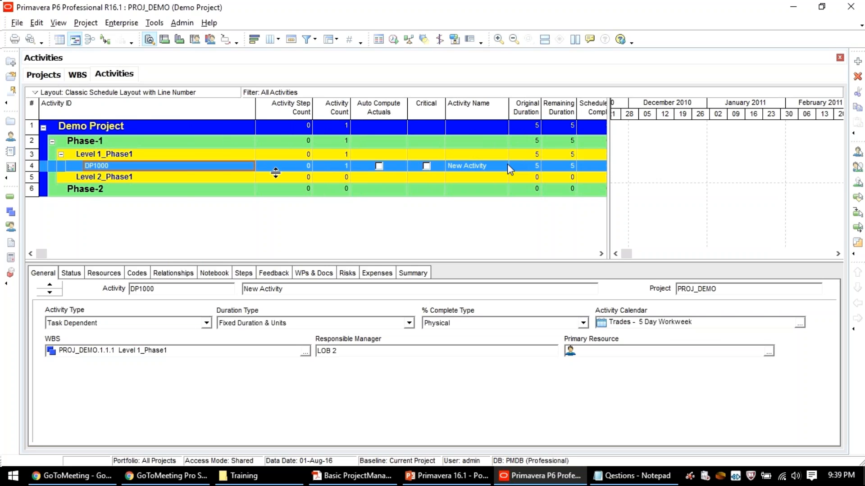
{"action": "left_click", "coordinate": [127, 169]}
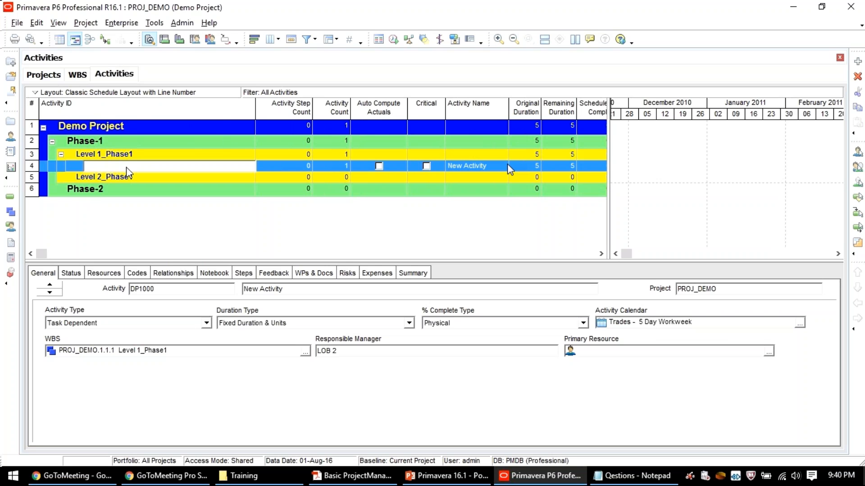
{"action": "key", "text": "Escape"}
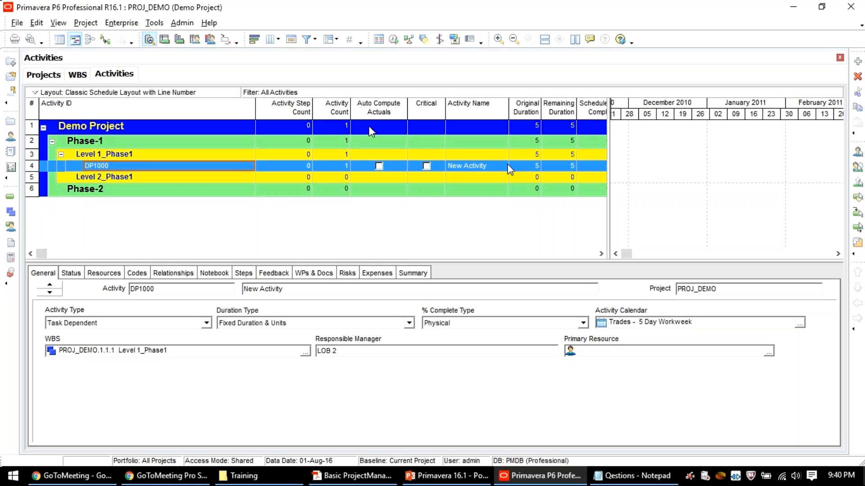
Step: Remove the Schedule % Complete, Critical, Activity Count, Auto Compute Actuals, Activity Step Count and Total Float columns from the activity table
{"action": "right_click", "coordinate": [370, 112]}
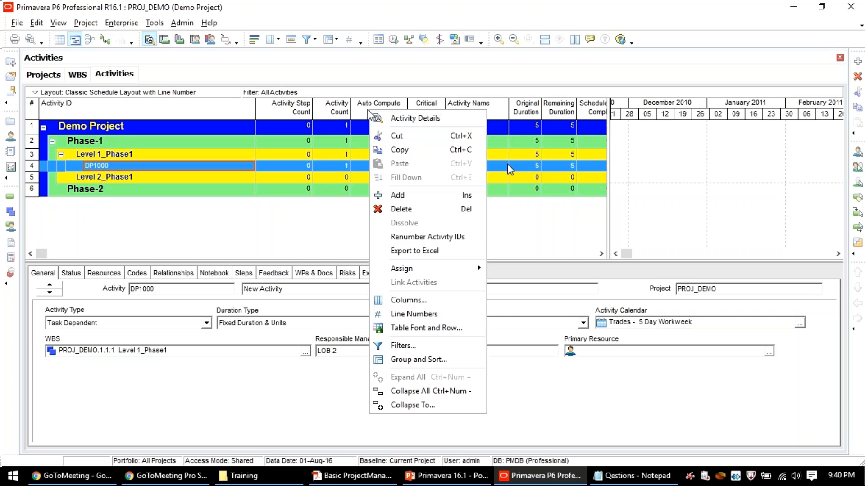
{"action": "right_click", "coordinate": [333, 107]}
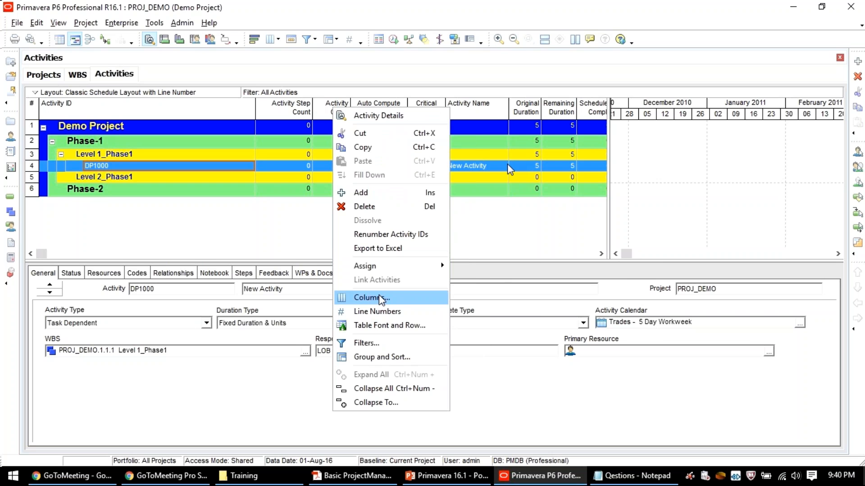
{"action": "left_click", "coordinate": [382, 299]}
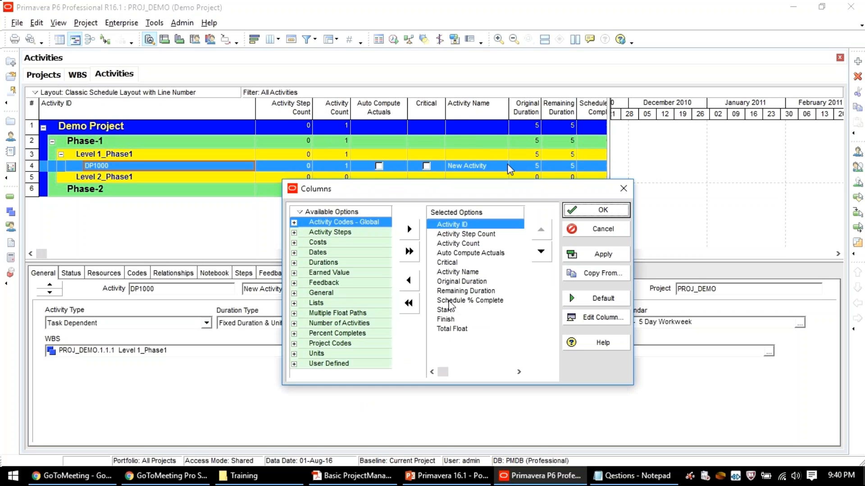
{"action": "double_click", "coordinate": [449, 301]}
{"action": "double_click", "coordinate": [450, 262]}
{"action": "double_click", "coordinate": [451, 244]}
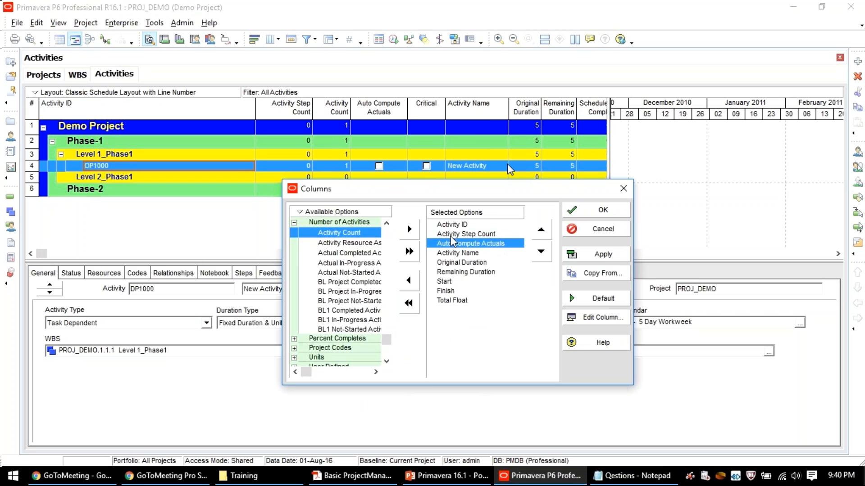
{"action": "double_click", "coordinate": [451, 235]}
{"action": "double_click", "coordinate": [452, 236]}
{"action": "double_click", "coordinate": [451, 282]}
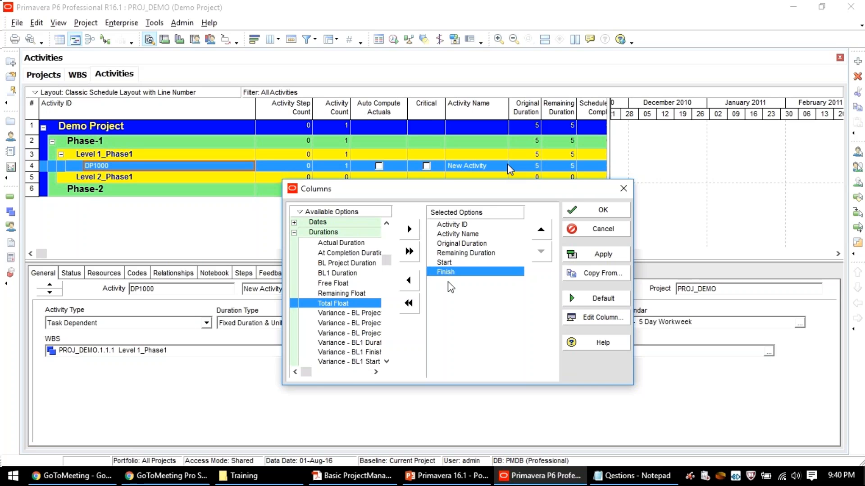
{"action": "left_click", "coordinate": [601, 210]}
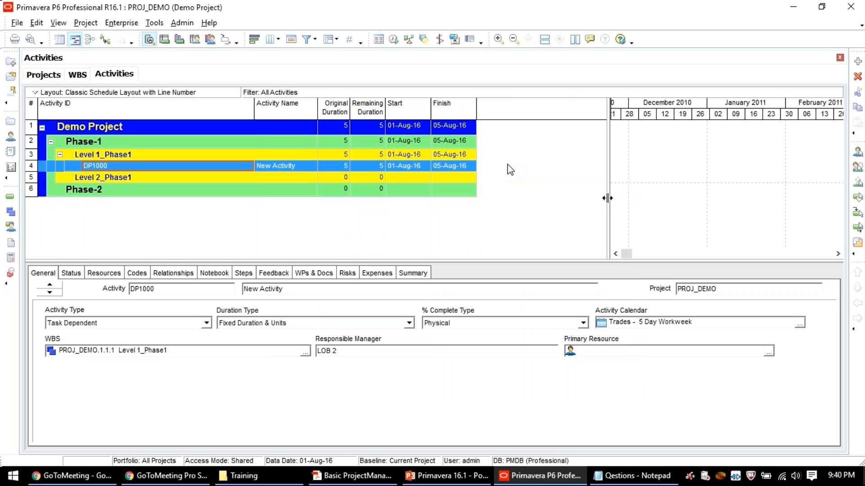
Step: Narrow the Activity ID column and widen the Activity Name column in the activity table
{"action": "left_click_drag", "start_coordinate": [254, 109], "coordinate": [172, 108]}
{"action": "left_click_drag", "start_coordinate": [236, 108], "coordinate": [349, 126]}
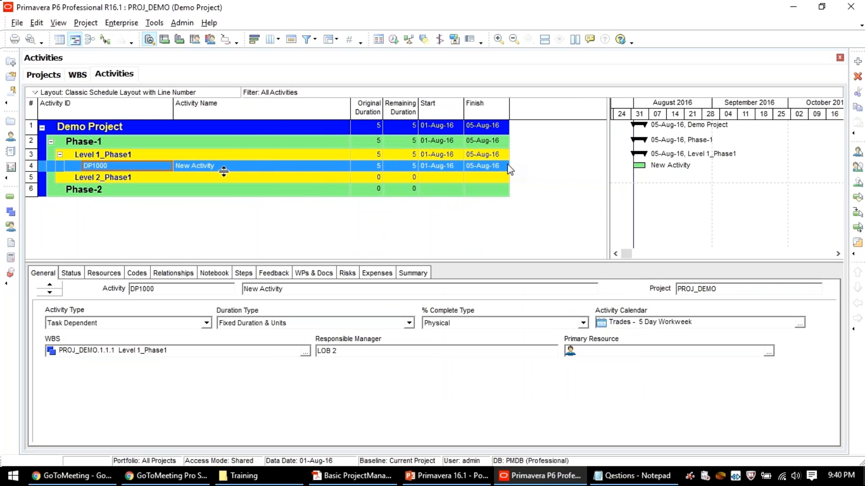
{"action": "left_click", "coordinate": [223, 169]}
{"action": "mouse_move", "coordinate": [169, 108]}
{"action": "left_mouse_down"}
{"action": "mouse_move", "coordinate": [140, 106]}
{"action": "mouse_move", "coordinate": [185, 106]}
{"action": "left_mouse_up"}
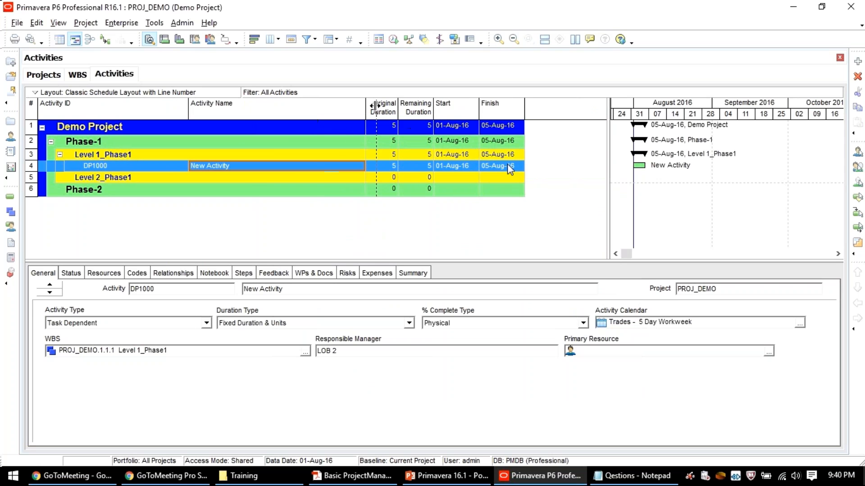
{"action": "left_click_drag", "start_coordinate": [366, 106], "coordinate": [376, 106]}
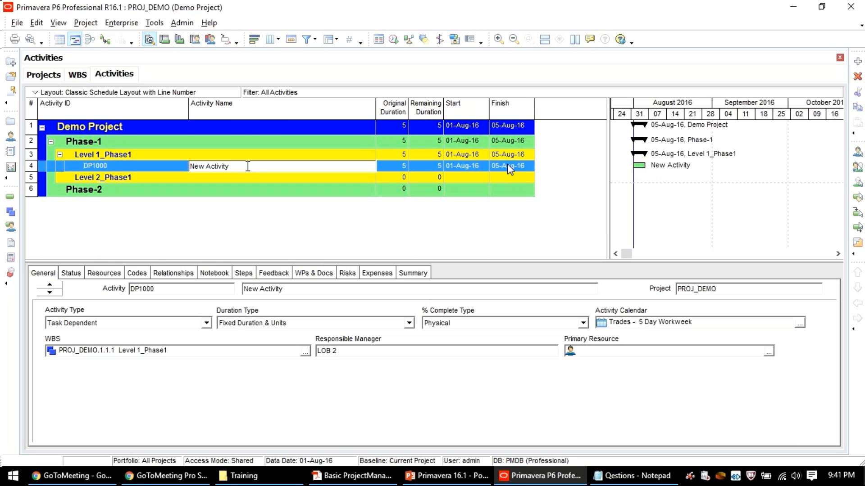
Step: Rename activity DP1000 as Activity-1 and set its original duration to 2
{"action": "left_click", "coordinate": [250, 168]}
{"action": "left_click_drag", "start_coordinate": [250, 168], "coordinate": [151, 157]}
{"action": "type", "text": "Activtiy"}
{"action": "key", "text": "BackSpace"}
{"action": "key", "text": "BackSpace"}
{"action": "key", "text": "BackSpace"}
{"action": "type", "text": "ity-1"}
{"action": "key", "text": "Return"}
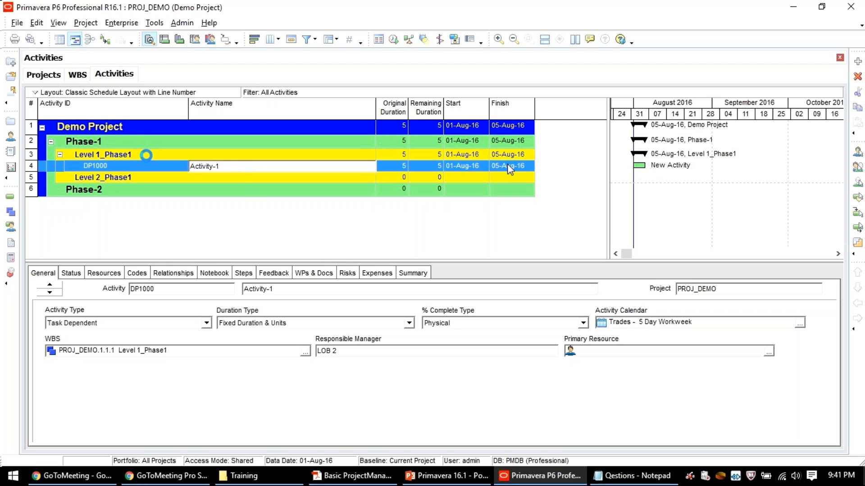
{"action": "key", "text": "Tab"}
{"action": "type", "text": "2"}
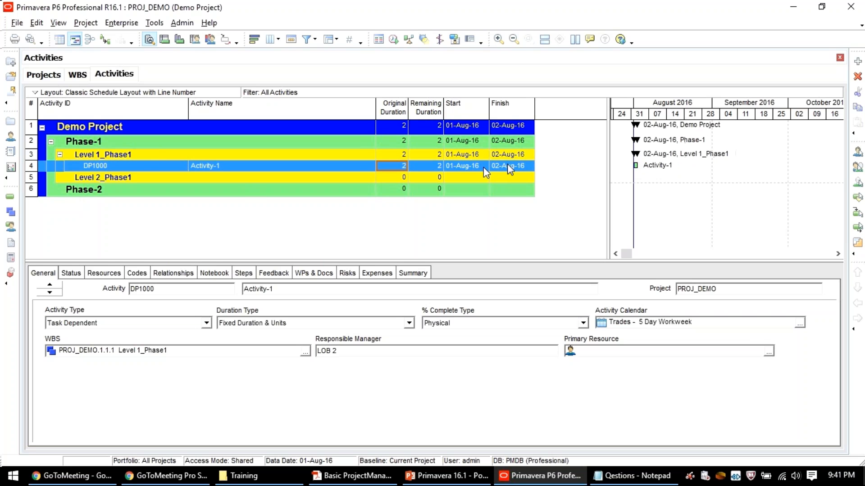
Step: Pick 1 August 2016 in the calendar as the start date of Activity-1
{"action": "left_click", "coordinate": [483, 167]}
{"action": "left_click", "coordinate": [483, 167]}
{"action": "left_click", "coordinate": [483, 167]}
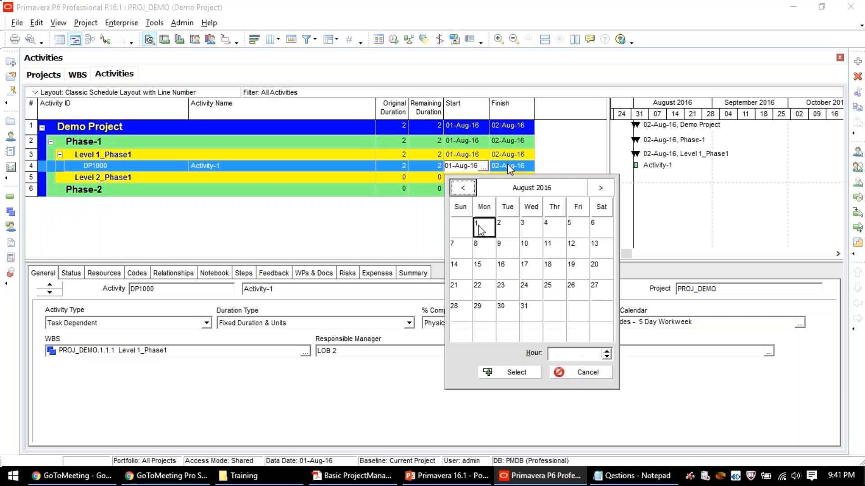
{"action": "double_click", "coordinate": [481, 231]}
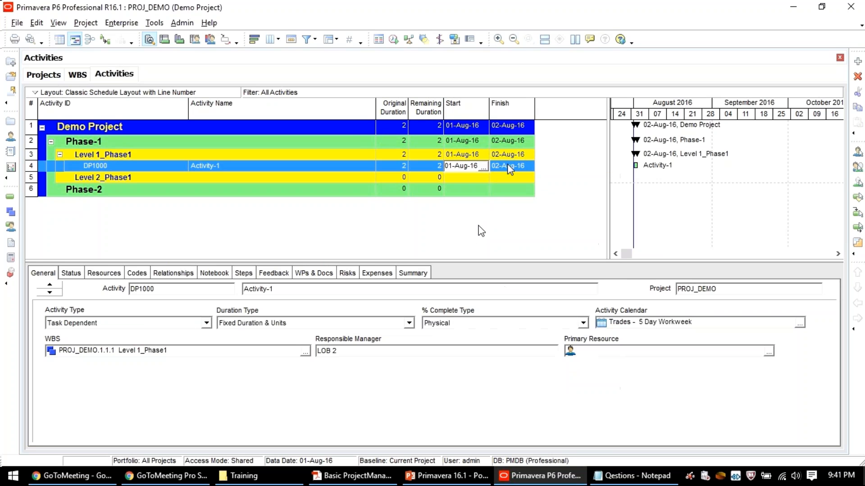
{"action": "left_click", "coordinate": [477, 226]}
{"action": "left_click", "coordinate": [433, 168]}
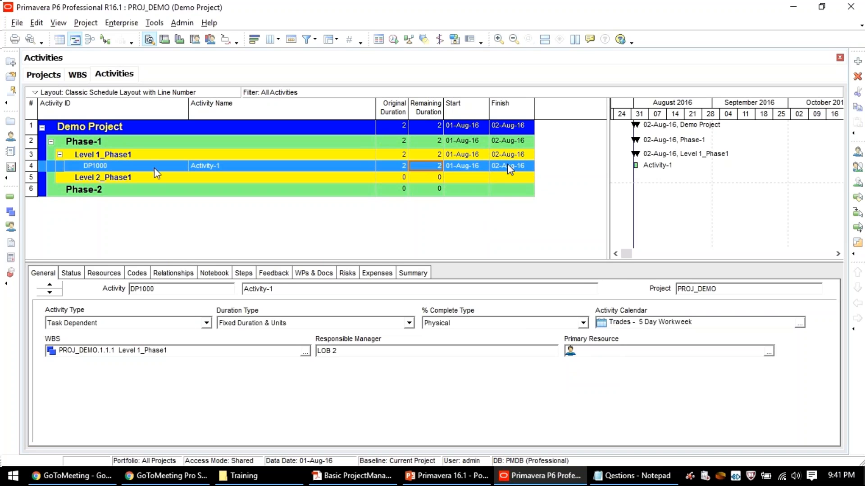
Step: Add three more activities under Level 1_Phase1
{"action": "left_click", "coordinate": [858, 64]}
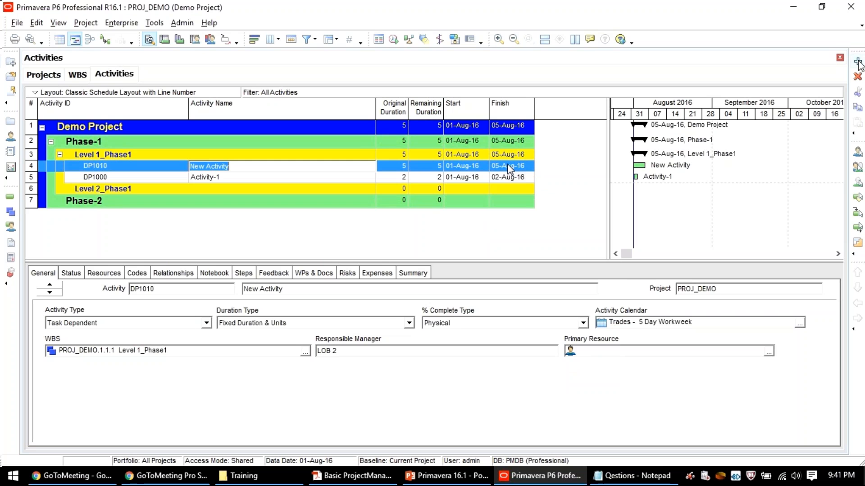
{"action": "left_click", "coordinate": [858, 63]}
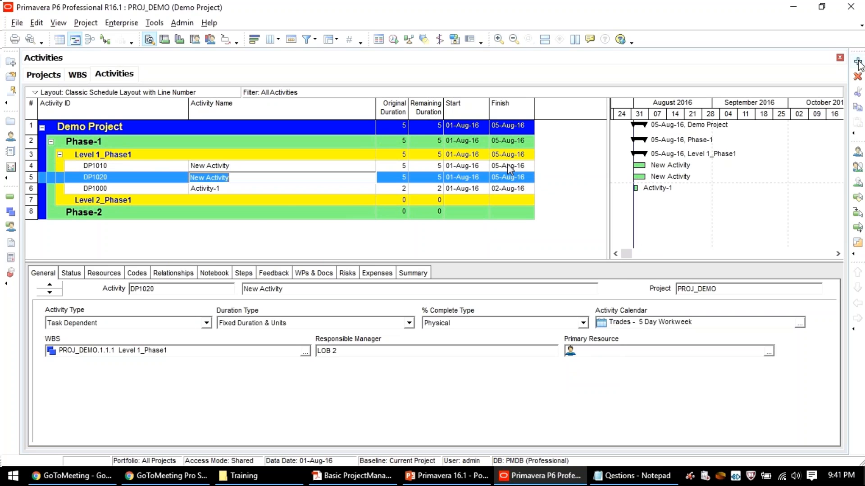
{"action": "left_click", "coordinate": [858, 63]}
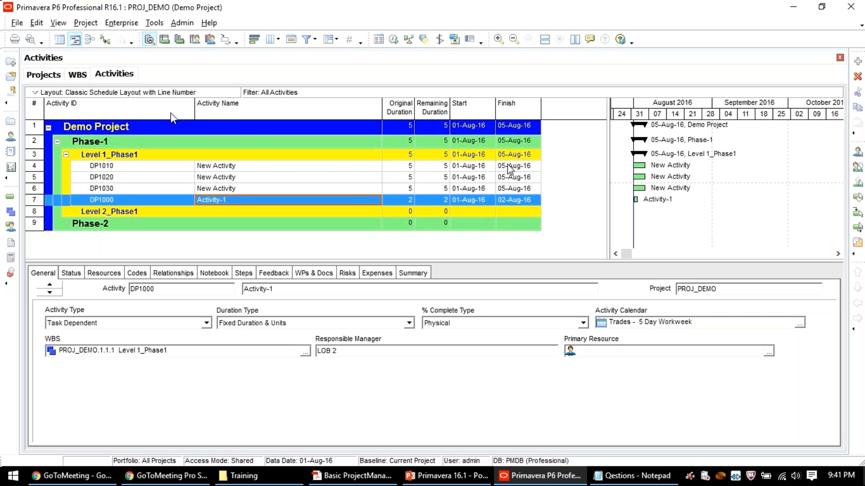
Step: Try sorting the activities by Activity ID and by Activity Name, ending with ascending Activity ID order
{"action": "key", "text": "Left"}
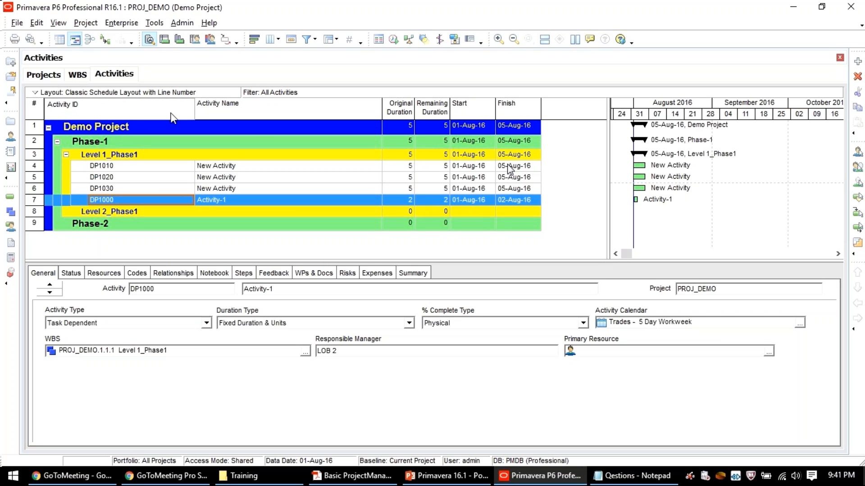
{"action": "left_click", "coordinate": [171, 113]}
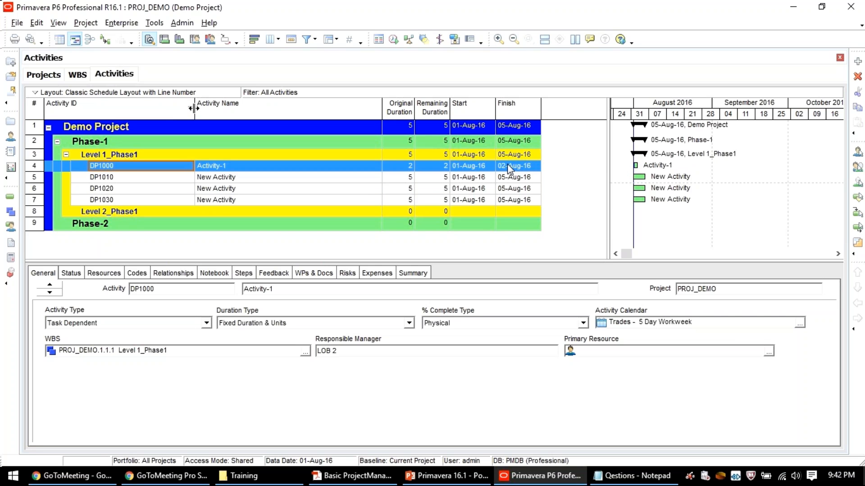
{"action": "left_click", "coordinate": [185, 112]}
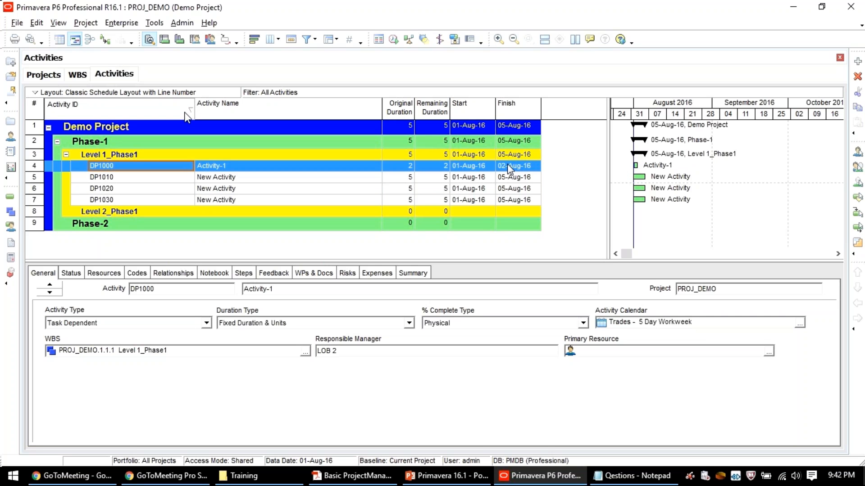
{"action": "left_click", "coordinate": [187, 118]}
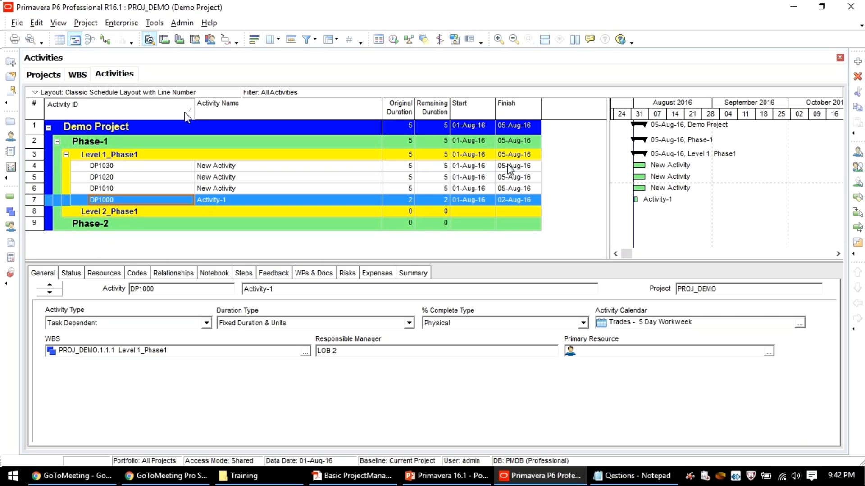
{"action": "left_click", "coordinate": [188, 118]}
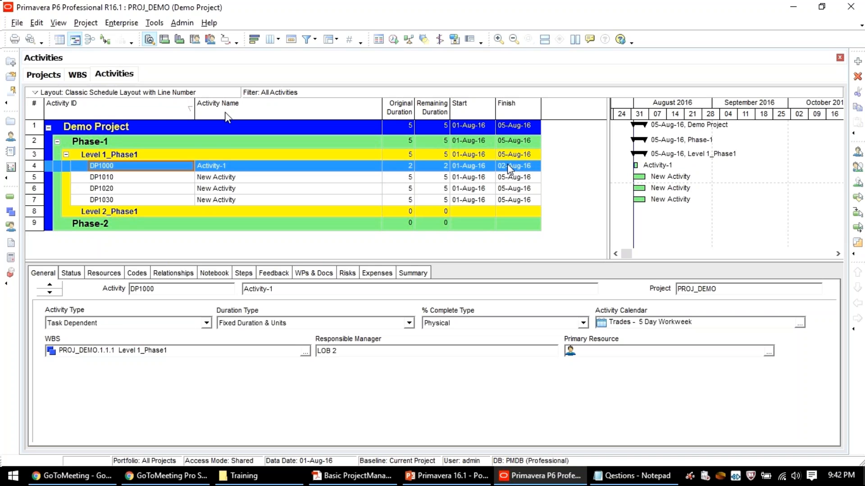
{"action": "left_click", "coordinate": [237, 109]}
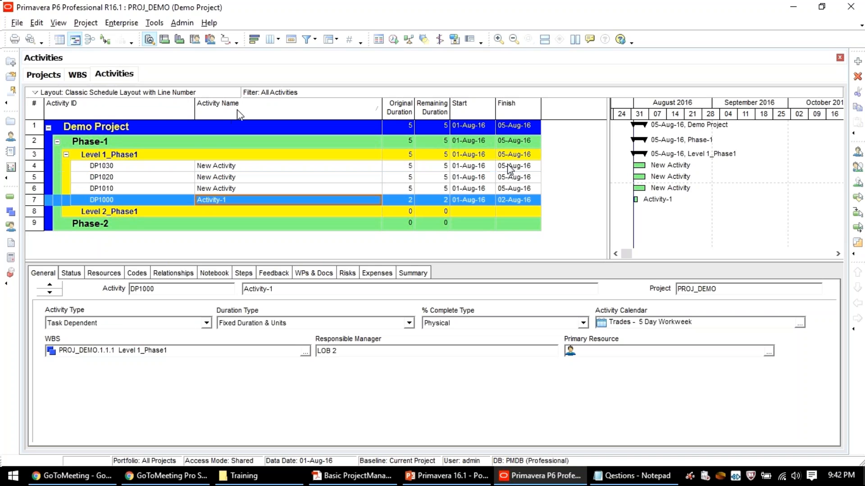
{"action": "left_click", "coordinate": [162, 117]}
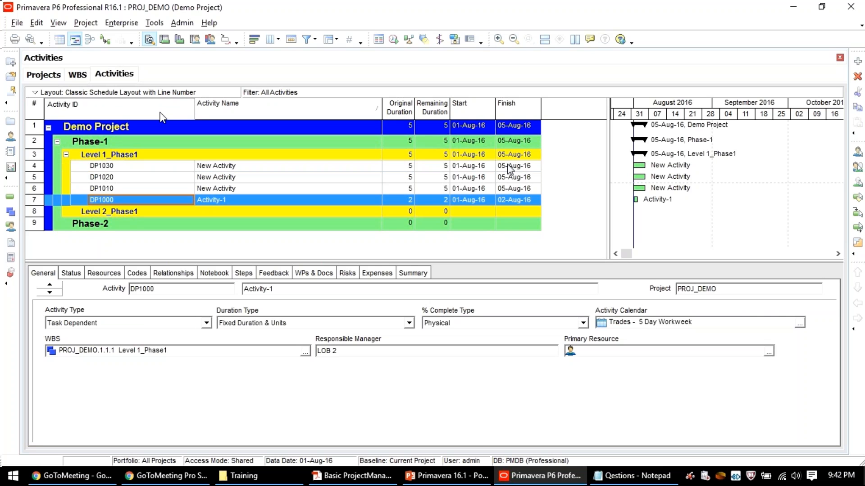
{"action": "left_click", "coordinate": [162, 117]}
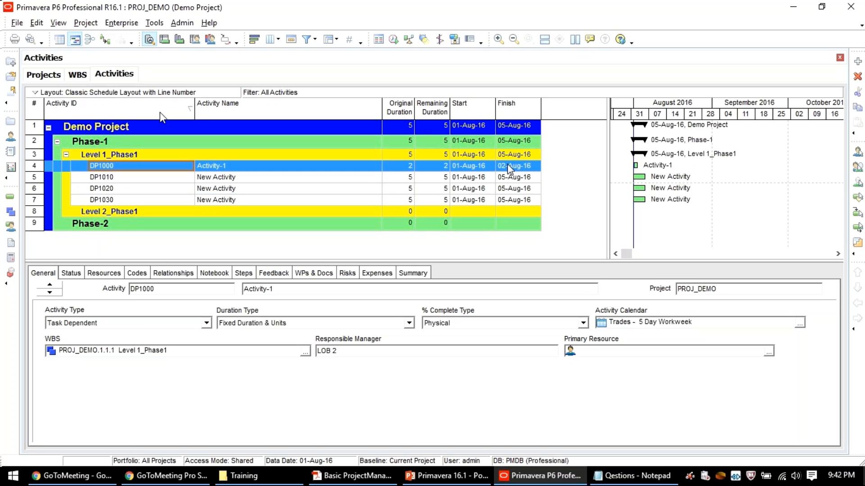
Step: Rename activities DP1010, DP1020 and DP1030 as Activity-2, Activity-3 and Activity-4
{"action": "left_click", "coordinate": [129, 180]}
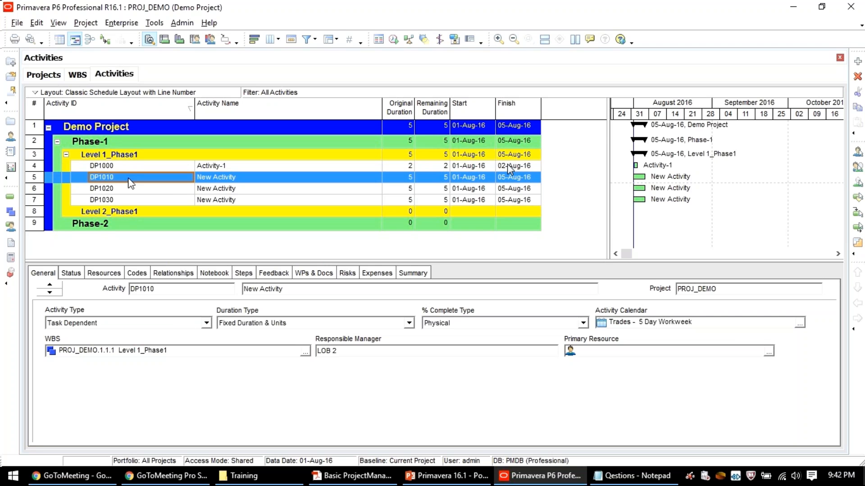
{"action": "double_click", "coordinate": [211, 166]}
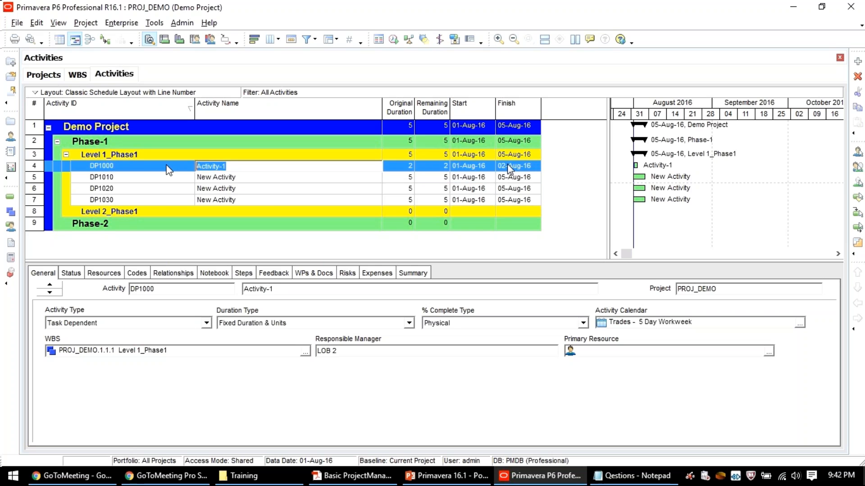
{"action": "key", "text": "Down"}
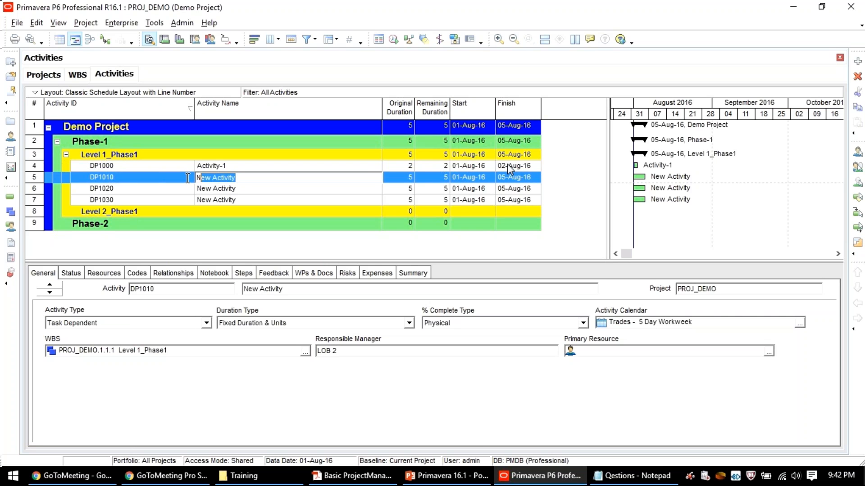
{"action": "type", "text": "Activity-2"}
{"action": "key", "text": "Return"}
{"action": "key", "text": "Down"}
{"action": "type", "text": "Activ"}
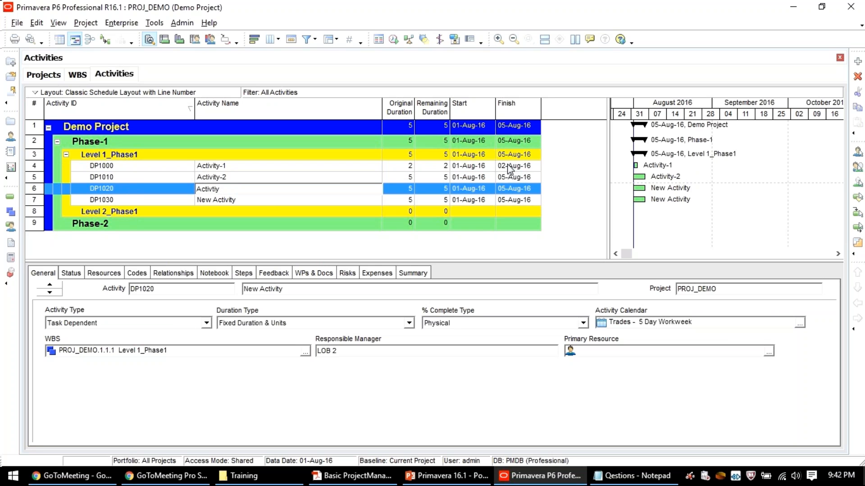
{"action": "type", "text": "ity-3"}
{"action": "key", "text": "Return"}
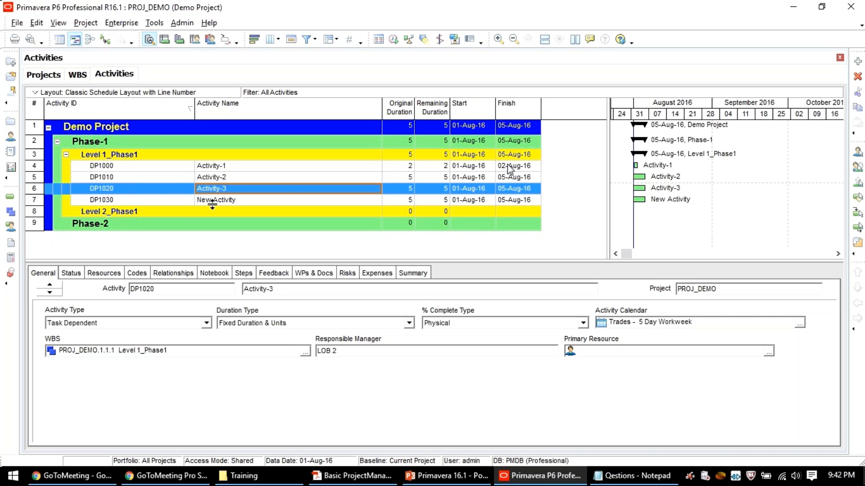
{"action": "left_click", "coordinate": [246, 197]}
{"action": "left_click", "coordinate": [246, 201]}
{"action": "type", "text": "Activity-4"}
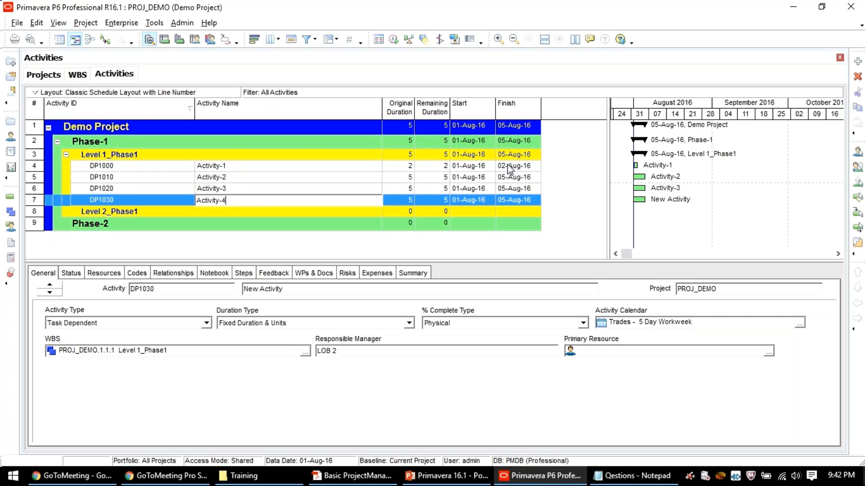
{"action": "key", "text": "Return"}
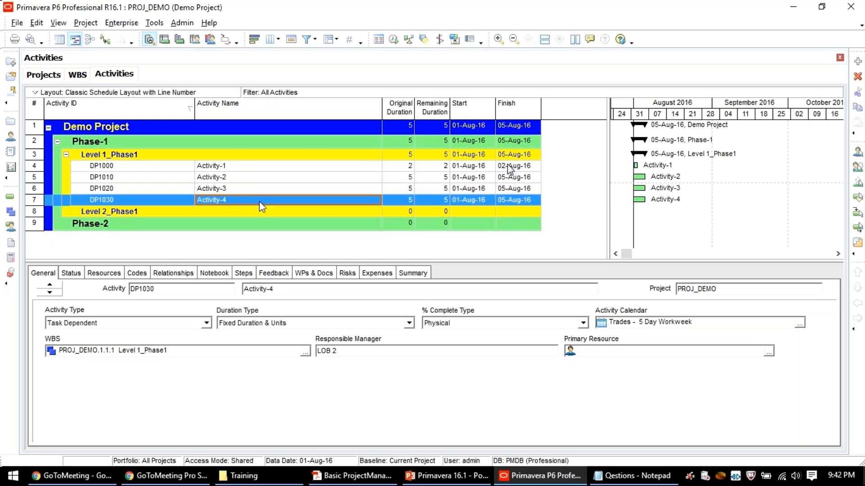
Step: Set the original durations of Activity-2, Activity-3 and Activity-4 to 10, 12 and 3
{"action": "left_click", "coordinate": [393, 179]}
{"action": "type", "text": "10"}
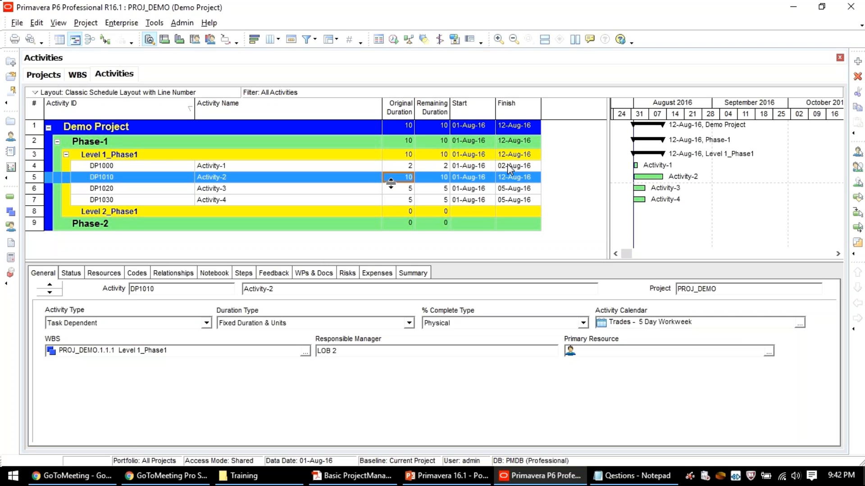
{"action": "left_click", "coordinate": [392, 187]}
{"action": "type", "text": "12"}
{"action": "left_click", "coordinate": [385, 204]}
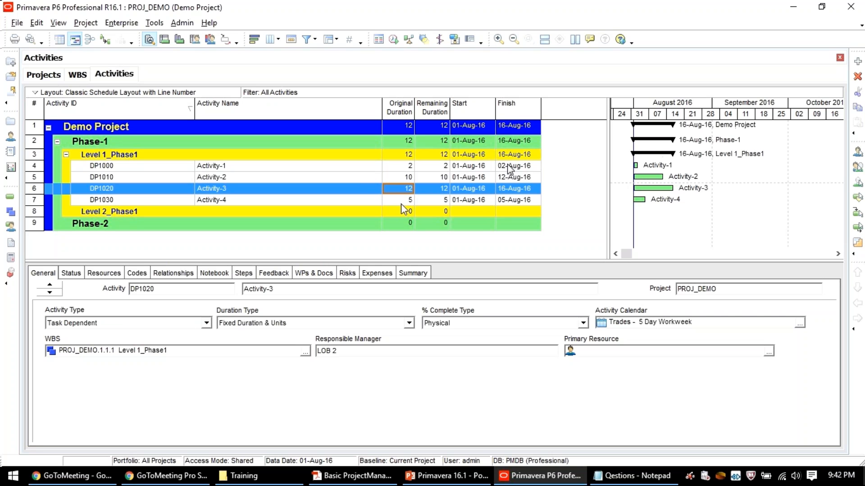
{"action": "left_click", "coordinate": [401, 204]}
{"action": "type", "text": "3"}
{"action": "key", "text": "Return"}
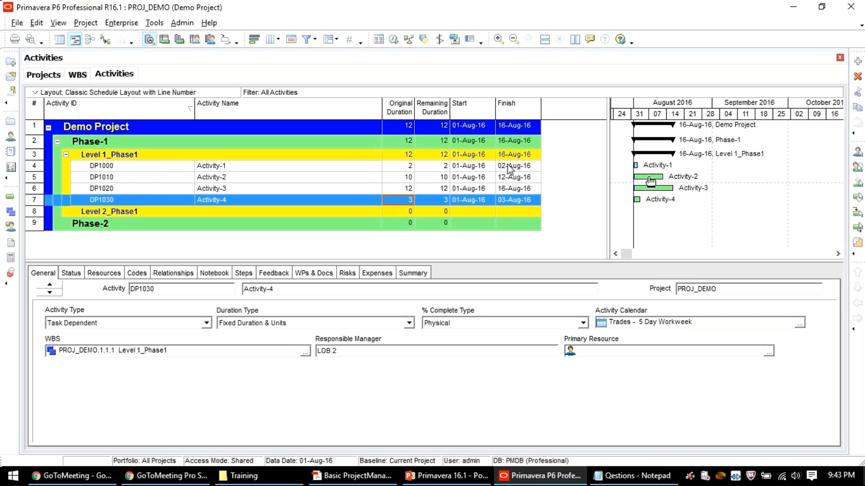
Step: Examine the Gantt bars and table rows of Activity-1 through Activity-4 under Level 1_Phase1
{"action": "left_click", "coordinate": [651, 191]}
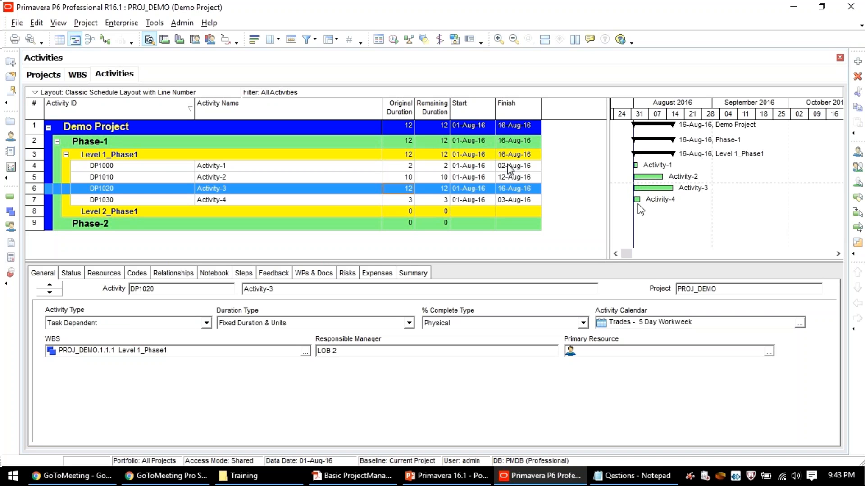
{"action": "left_click", "coordinate": [636, 202]}
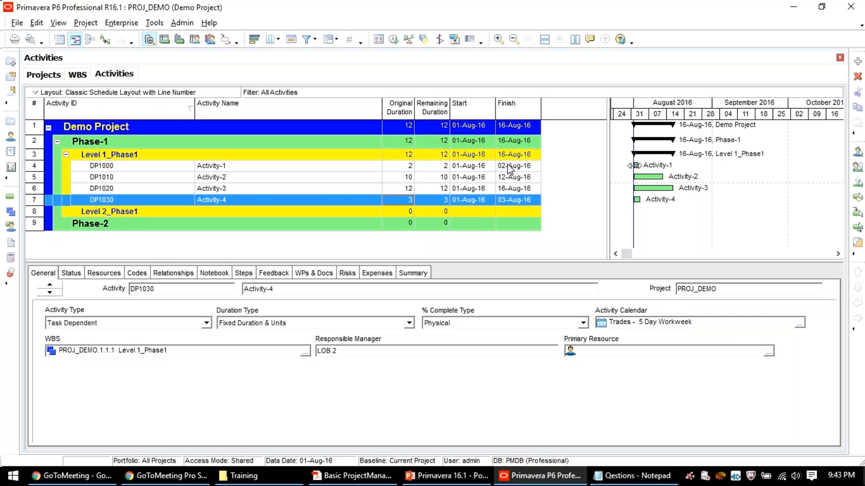
{"action": "left_click", "coordinate": [634, 165]}
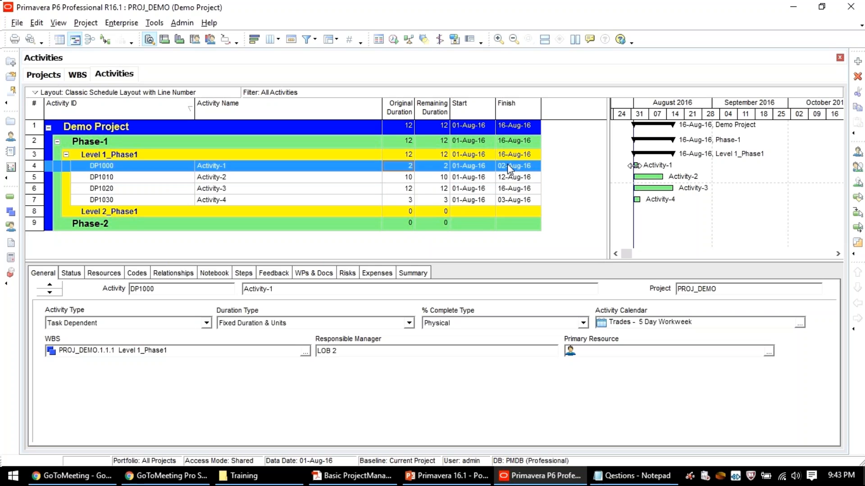
{"action": "left_click", "coordinate": [644, 188]}
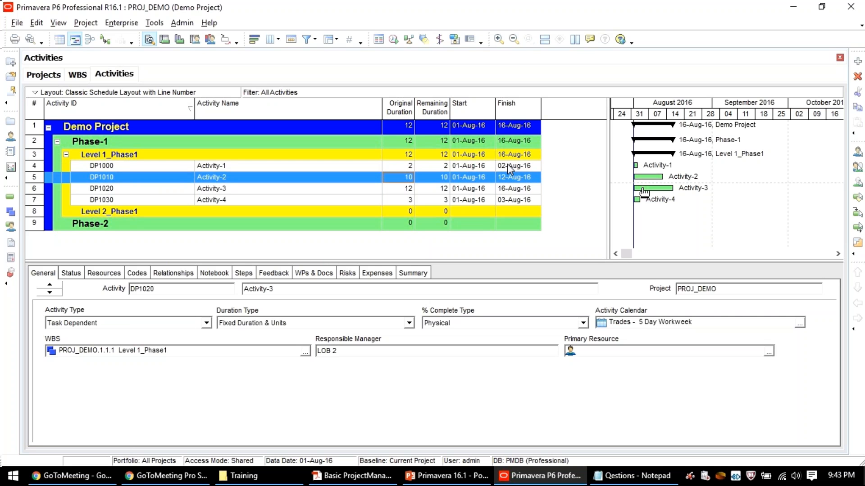
{"action": "left_click", "coordinate": [159, 166]}
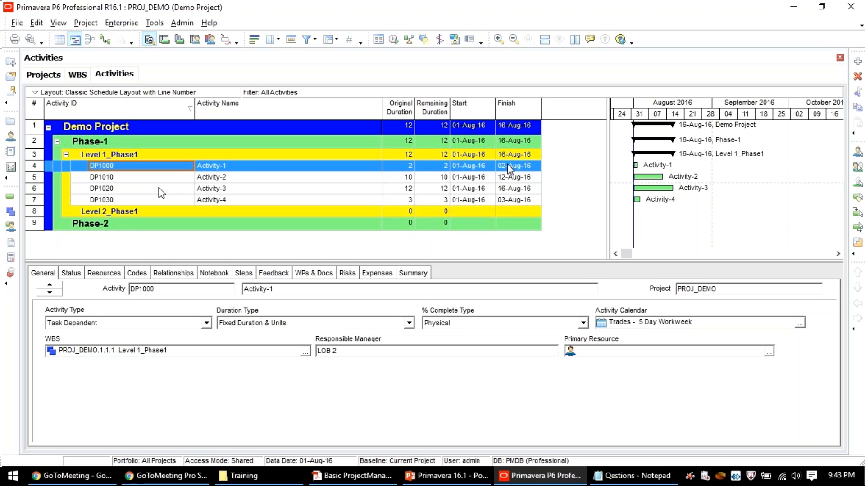
{"action": "left_click_drag", "start_coordinate": [159, 188], "coordinate": [159, 178]}
{"action": "left_click", "coordinate": [158, 178]}
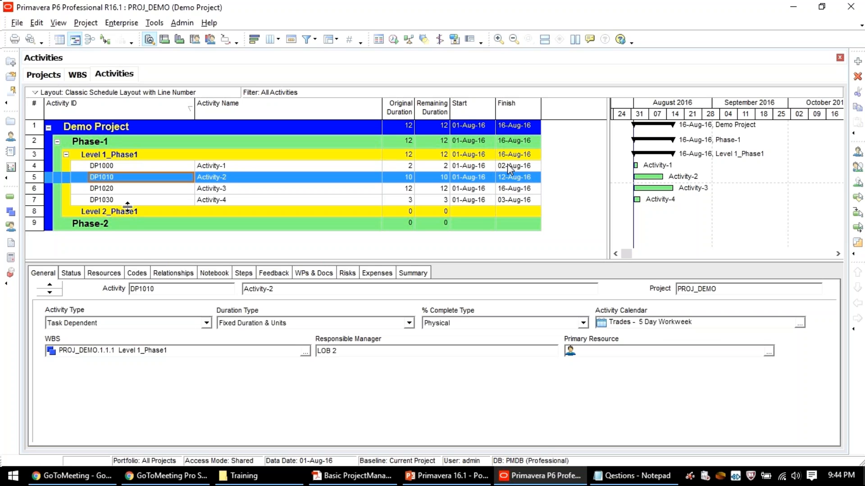
{"action": "left_click", "coordinate": [170, 169]}
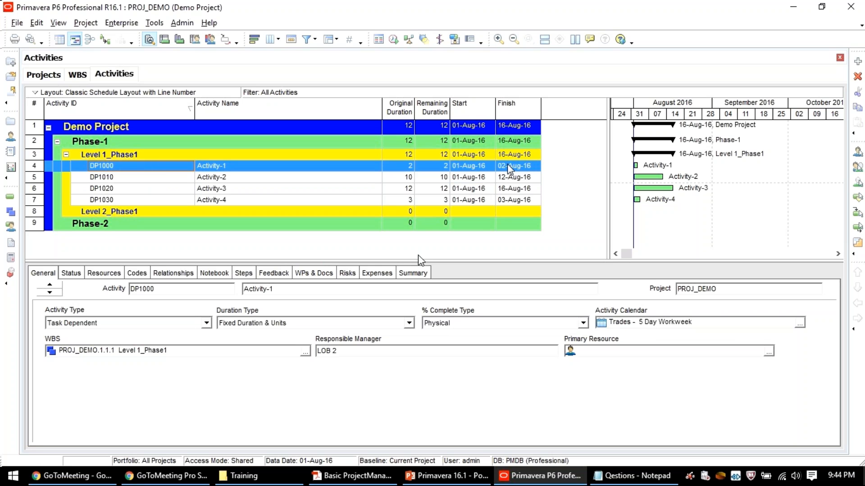
{"action": "left_click", "coordinate": [216, 178]}
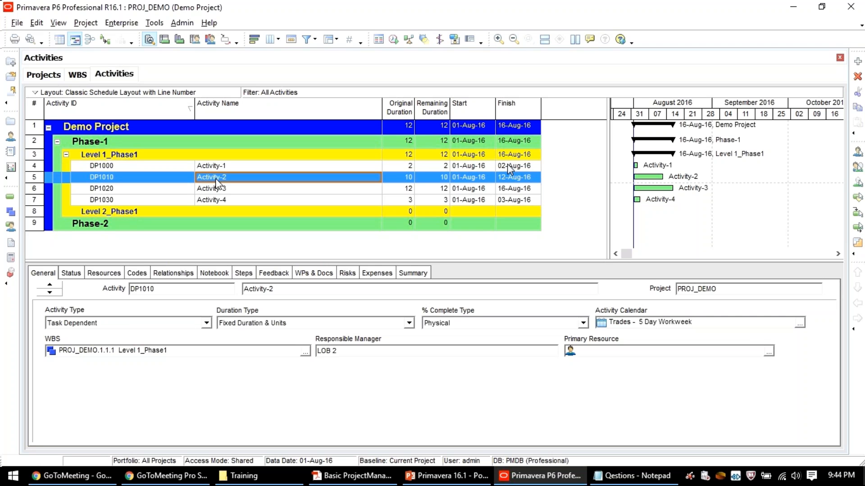
Step: Add a new activity under Level 1_Phase1 and set its activity type to Start Milestone
{"action": "left_click", "coordinate": [221, 168]}
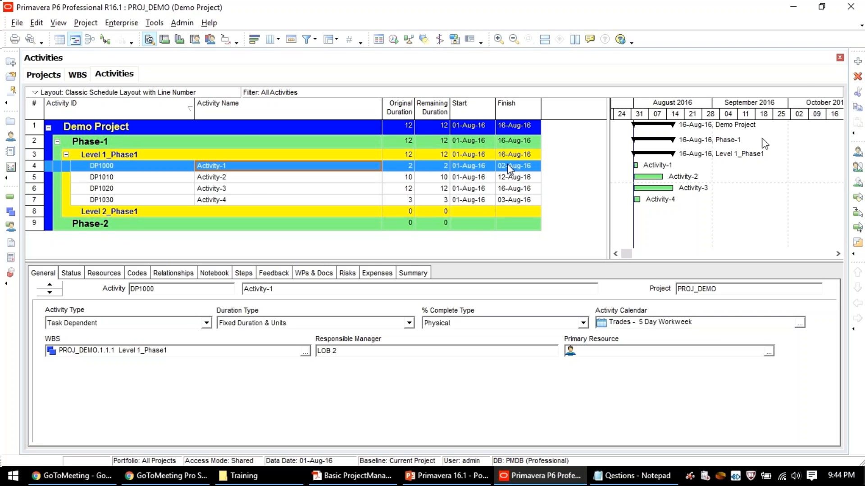
{"action": "left_click", "coordinate": [858, 62]}
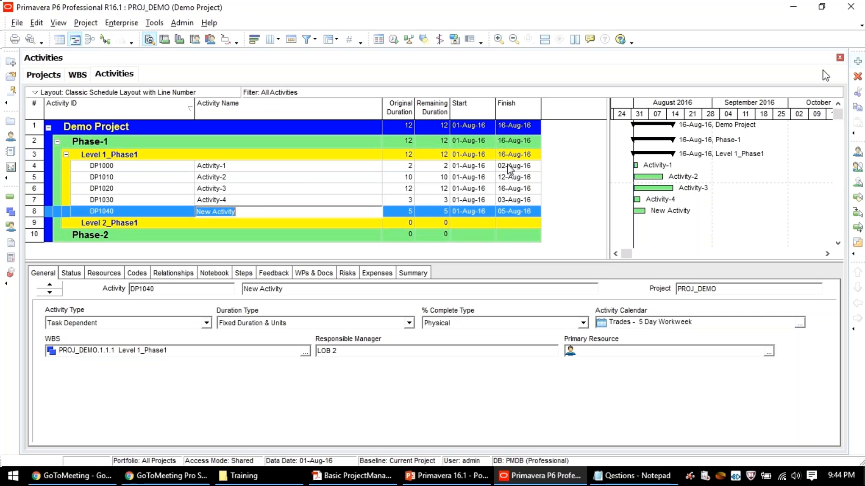
{"action": "left_click", "coordinate": [257, 203]}
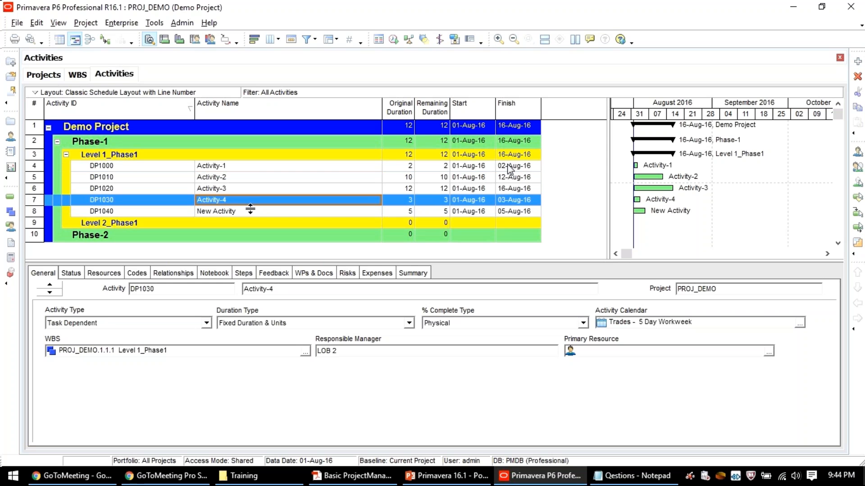
{"action": "left_click", "coordinate": [250, 210]}
{"action": "left_click", "coordinate": [108, 325]}
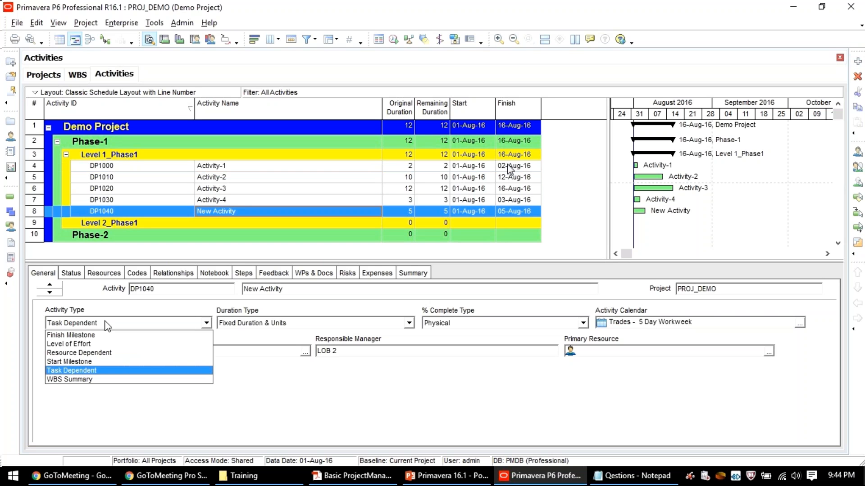
{"action": "left_click", "coordinate": [82, 362]}
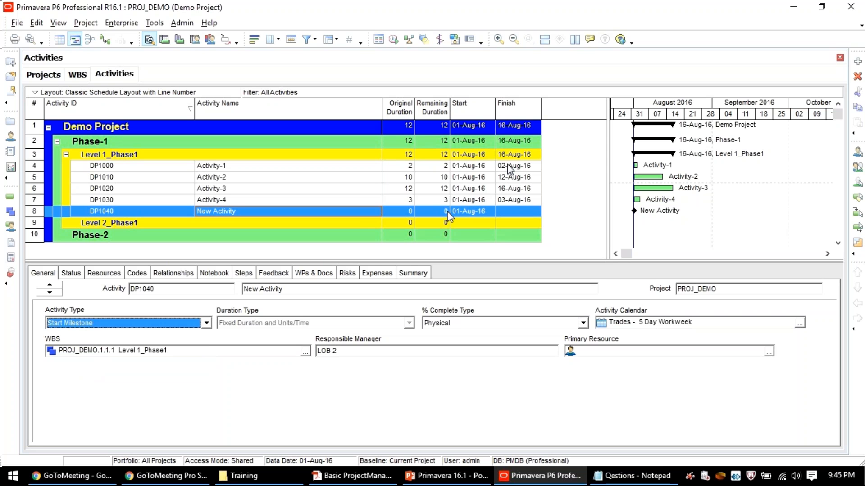
Step: Rename the new start milestone as Project Start
{"action": "left_click", "coordinate": [403, 214]}
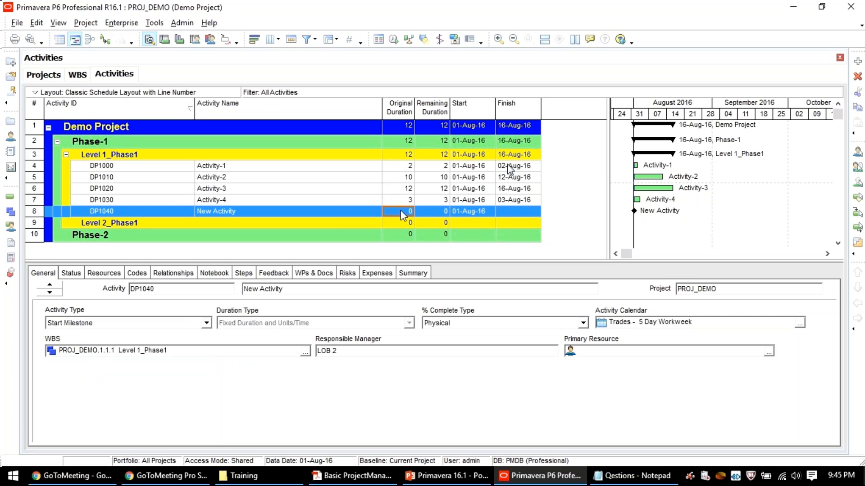
{"action": "left_click", "coordinate": [431, 212]}
{"action": "left_click", "coordinate": [397, 215]}
{"action": "left_click", "coordinate": [253, 212]}
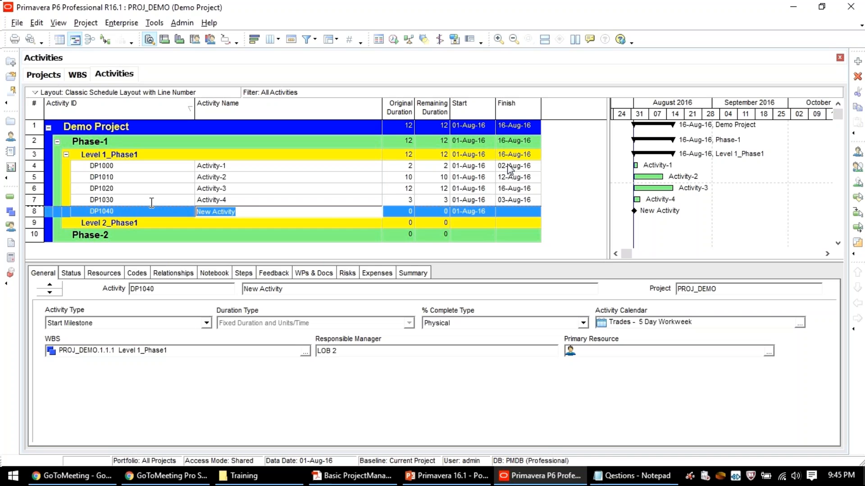
{"action": "type", "text": "P"}
{"action": "type", "text": "roject"}
{"action": "type", "text": "Star"}
Step: Open successor assignment for Project Start, enlarge the Assign Successors window, move it clear of the activity table, and close it
{"action": "left_click", "coordinate": [174, 273]}
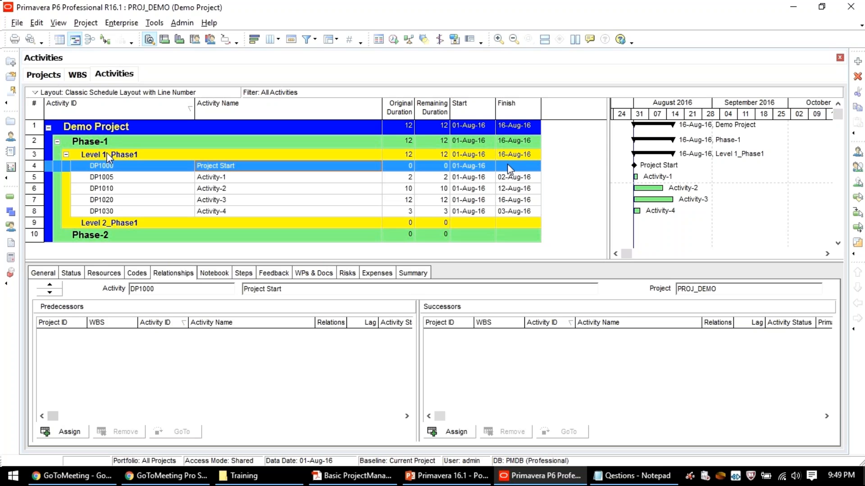
{"action": "left_click", "coordinate": [105, 167]}
{"action": "left_click", "coordinate": [219, 167]}
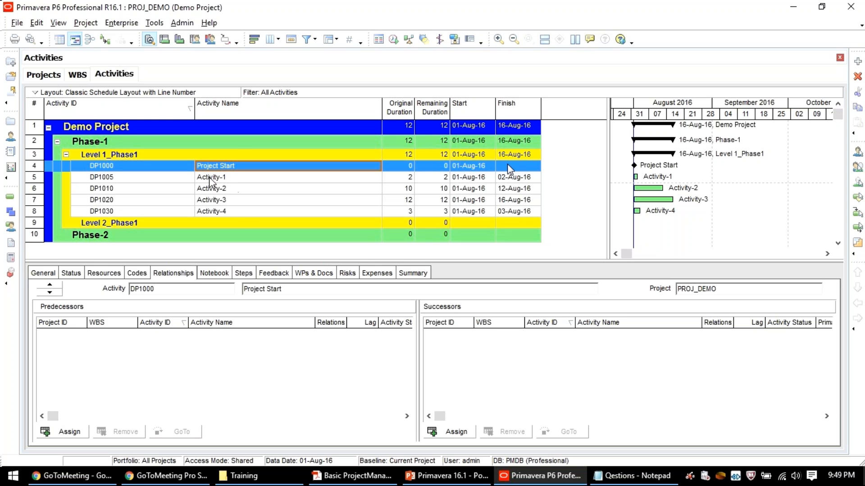
{"action": "left_click", "coordinate": [442, 429]}
{"action": "left_click", "coordinate": [444, 433]}
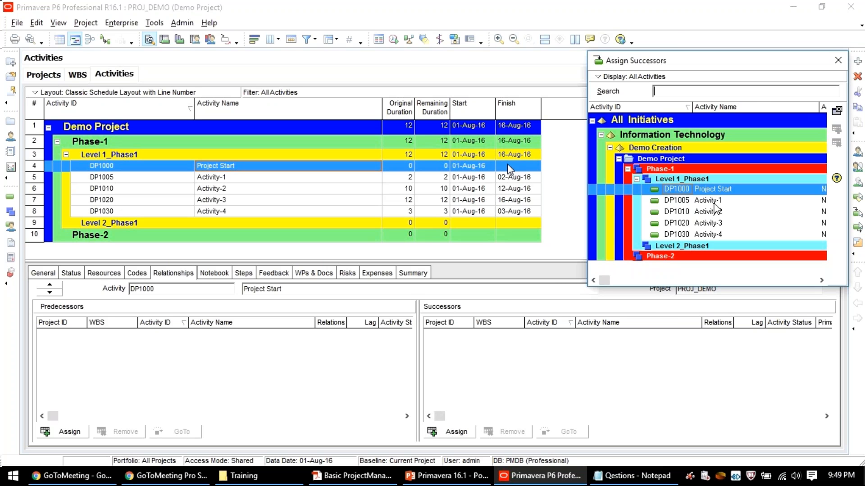
{"action": "left_click_drag", "start_coordinate": [716, 61], "coordinate": [543, 36]}
{"action": "left_click_drag", "start_coordinate": [602, 263], "coordinate": [603, 317]}
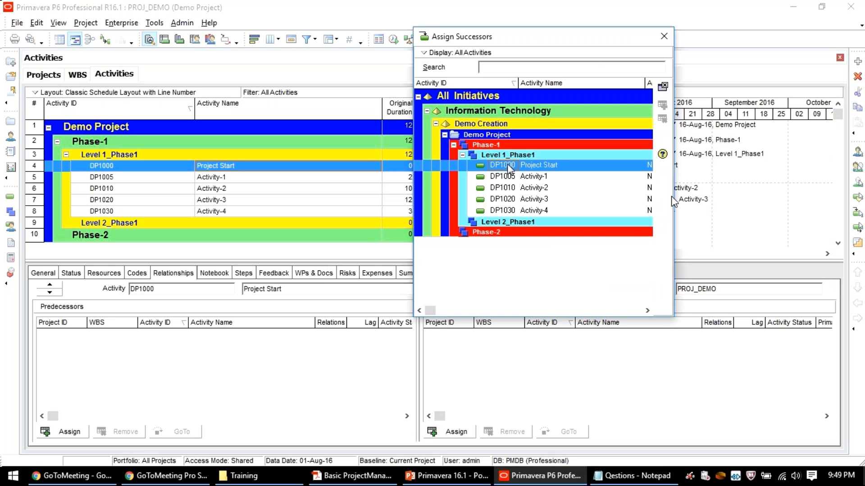
{"action": "left_click_drag", "start_coordinate": [672, 197], "coordinate": [789, 199]}
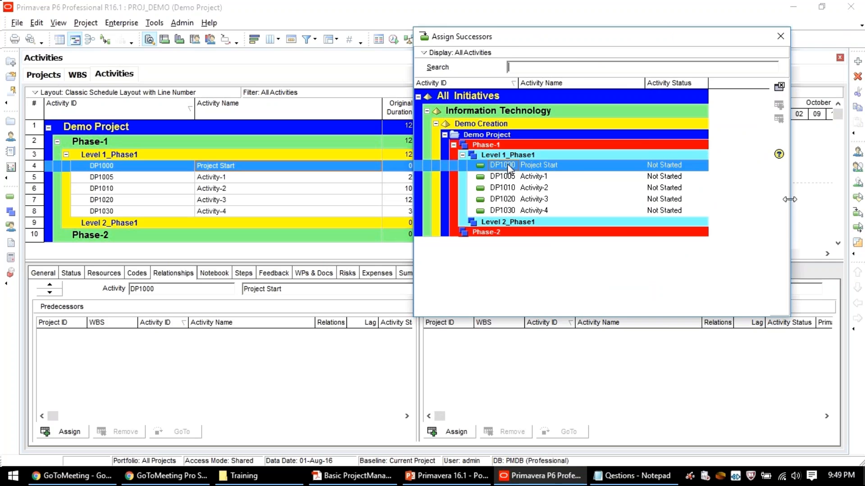
{"action": "left_click_drag", "start_coordinate": [540, 37], "coordinate": [612, 31]}
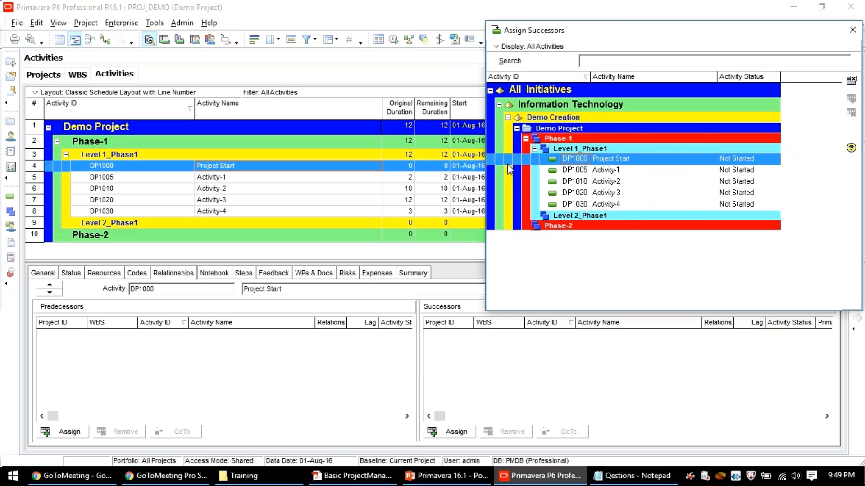
{"action": "left_click", "coordinate": [852, 30]}
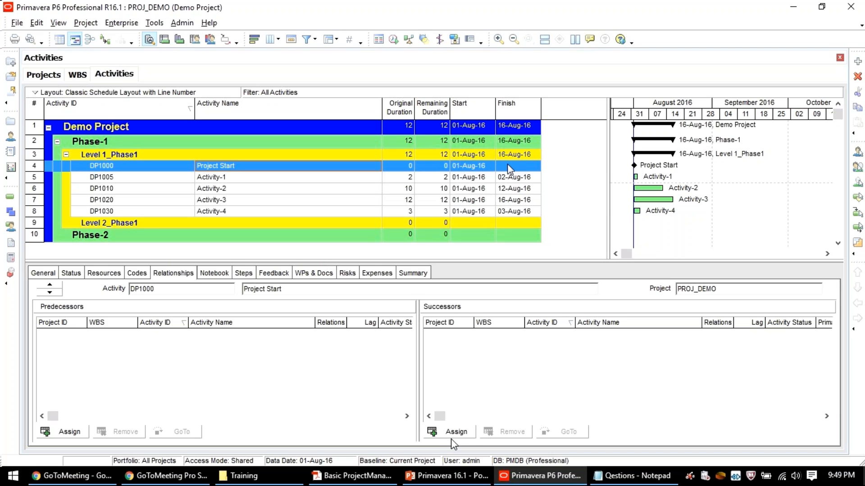
Step: Assign Activity-1 as the FS successor of Project Start and check the link from both activities
{"action": "left_click", "coordinate": [451, 438]}
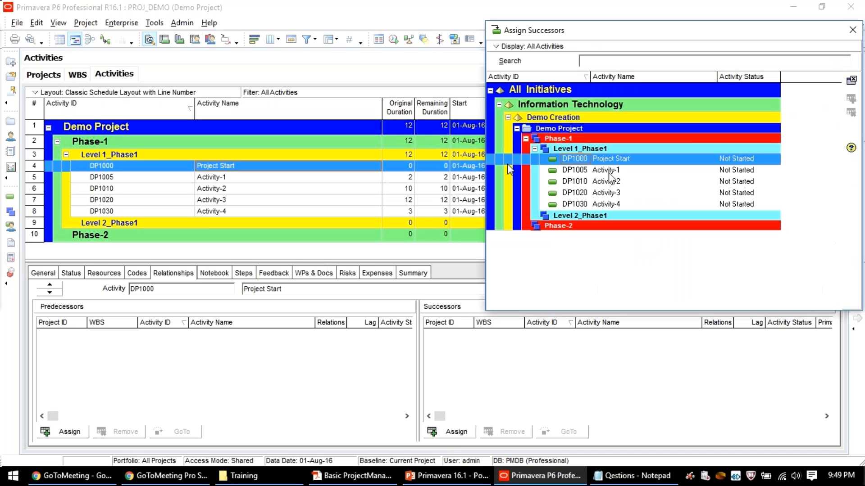
{"action": "left_click", "coordinate": [608, 172]}
{"action": "double_click", "coordinate": [607, 173]}
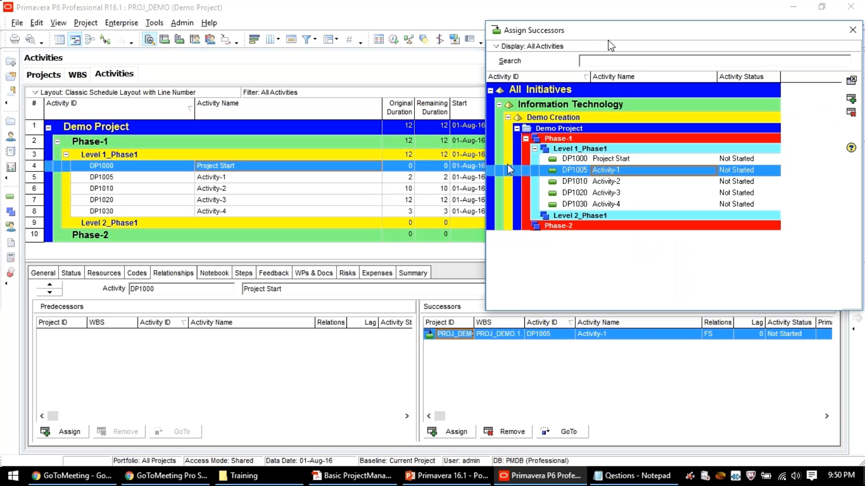
{"action": "left_click_drag", "start_coordinate": [611, 46], "coordinate": [633, 26]}
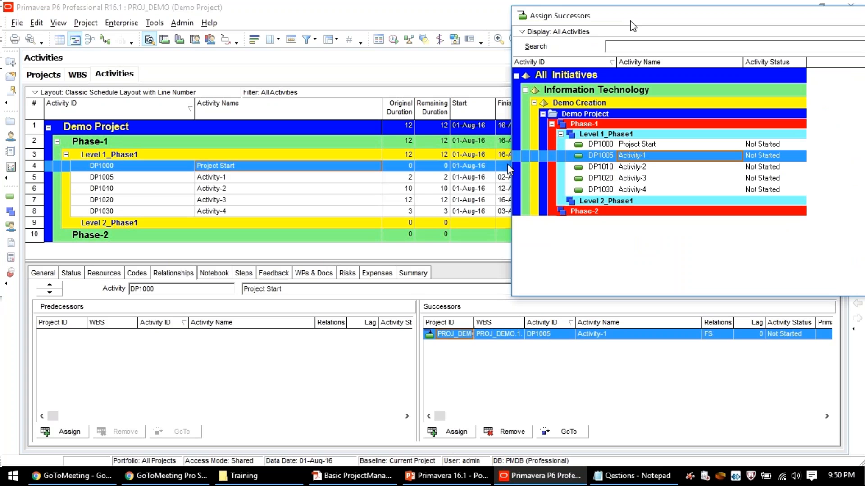
{"action": "left_click", "coordinate": [111, 179]}
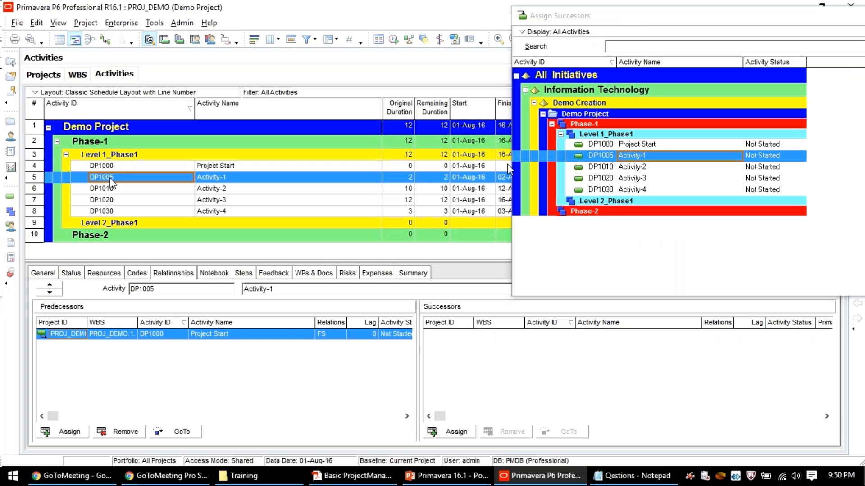
{"action": "left_click", "coordinate": [215, 165]}
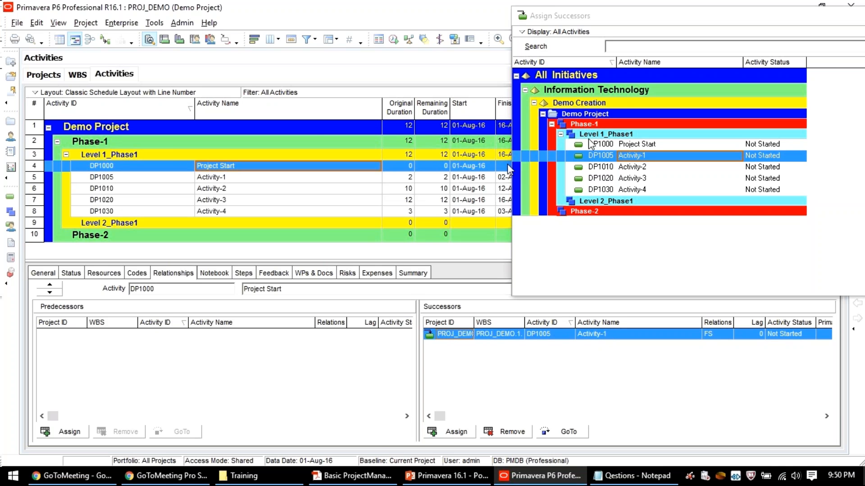
Step: Assign Activity-2, Activity-3 and Activity-4 as FS successors of Activity-1, Activity-2 and Activity-3 respectively
{"action": "left_click", "coordinate": [221, 180]}
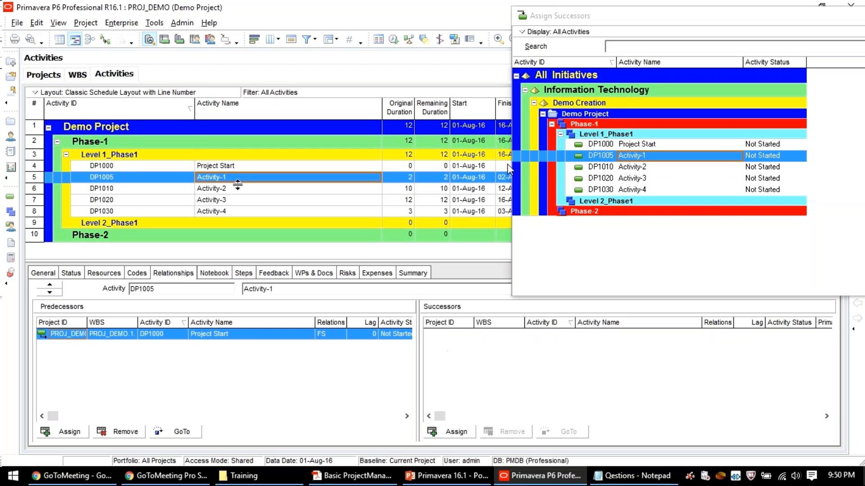
{"action": "left_click", "coordinate": [629, 168]}
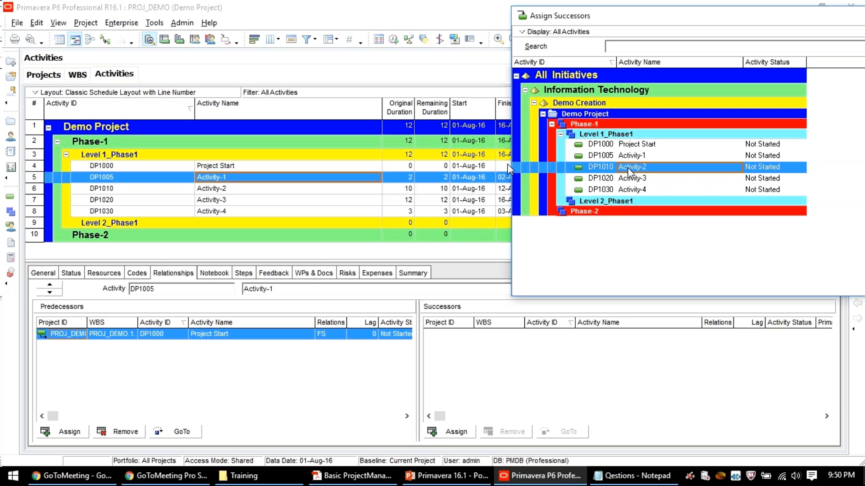
{"action": "double_click", "coordinate": [628, 170]}
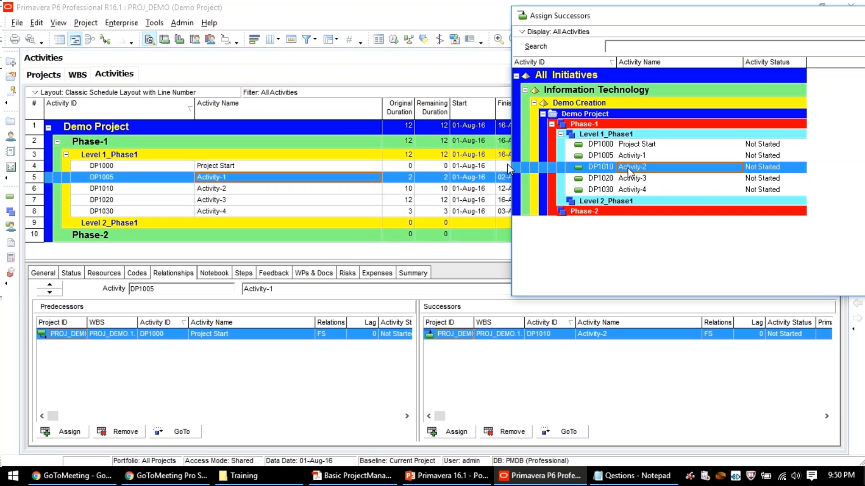
{"action": "left_click", "coordinate": [217, 190]}
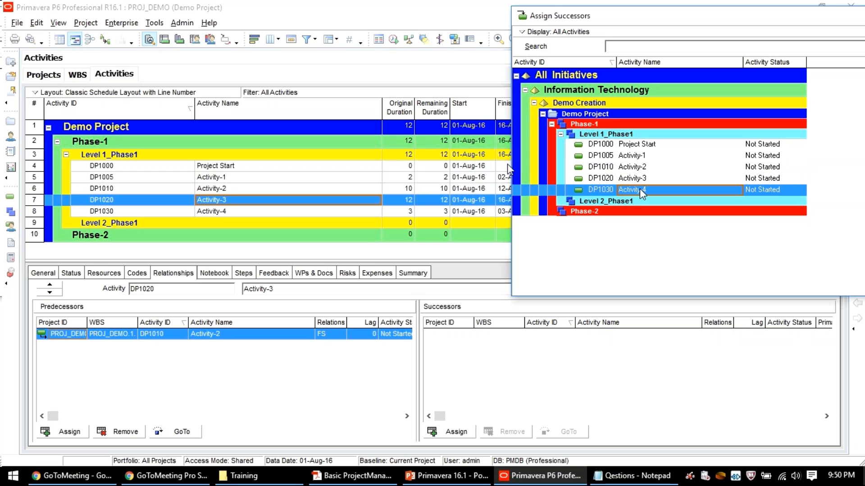
{"action": "double_click", "coordinate": [640, 188]}
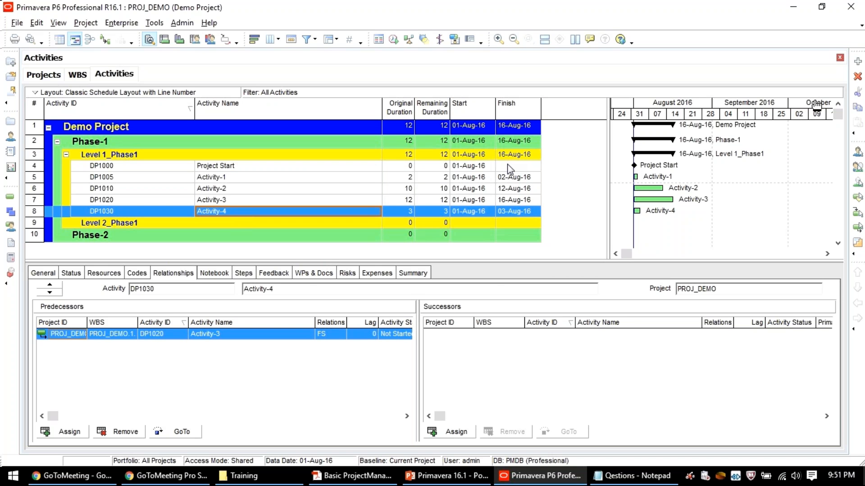
Step: Add a new activity after Activity-4 under Level 1_Phase1 and set its activity type to Finish Milestone
{"action": "left_click", "coordinate": [853, 68]}
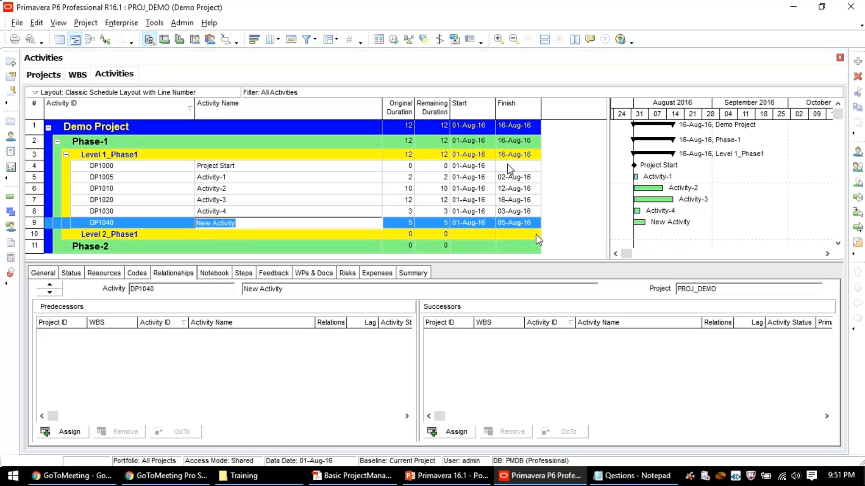
{"action": "left_click", "coordinate": [123, 225]}
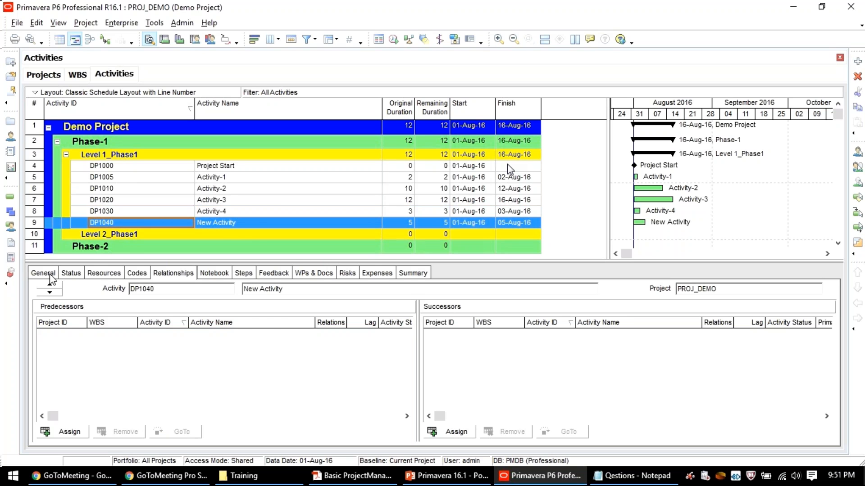
{"action": "left_click", "coordinate": [44, 274]}
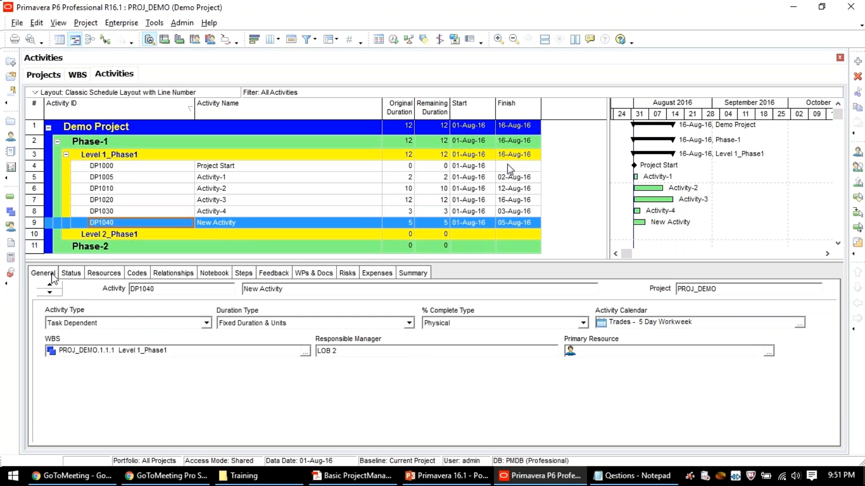
{"action": "left_click", "coordinate": [206, 323]}
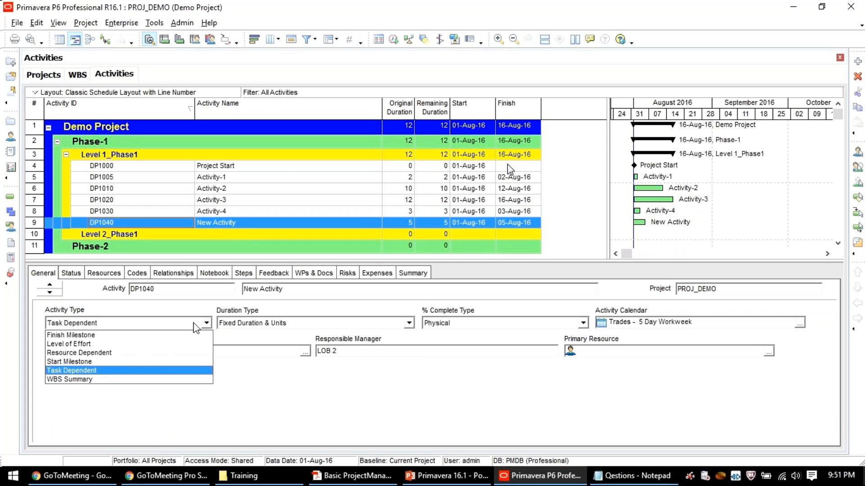
{"action": "left_click", "coordinate": [85, 337]}
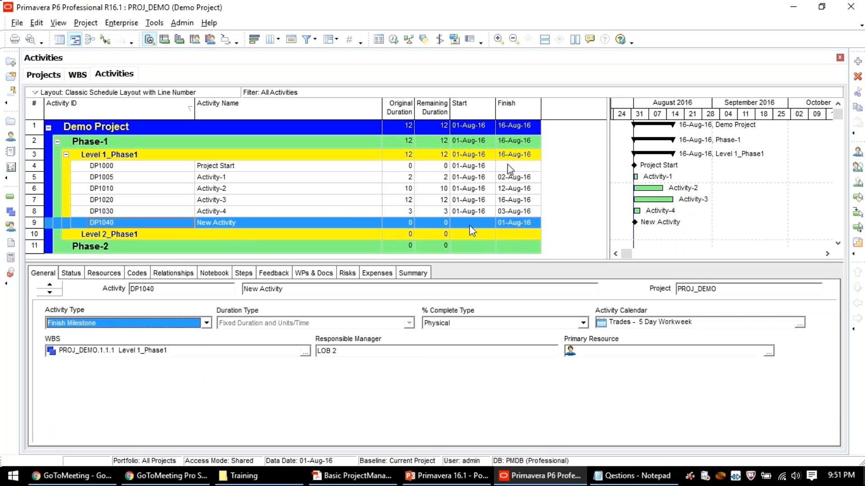
Step: Compare the new milestone's start and finish fields with those of Project Start, and rename the new milestone as Project Finish
{"action": "left_click", "coordinate": [229, 222]}
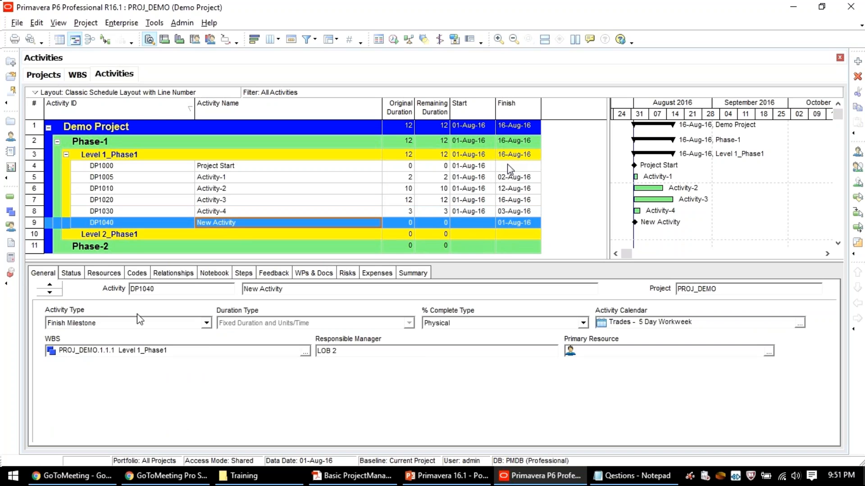
{"action": "left_click", "coordinate": [515, 224]}
{"action": "left_click", "coordinate": [240, 169]}
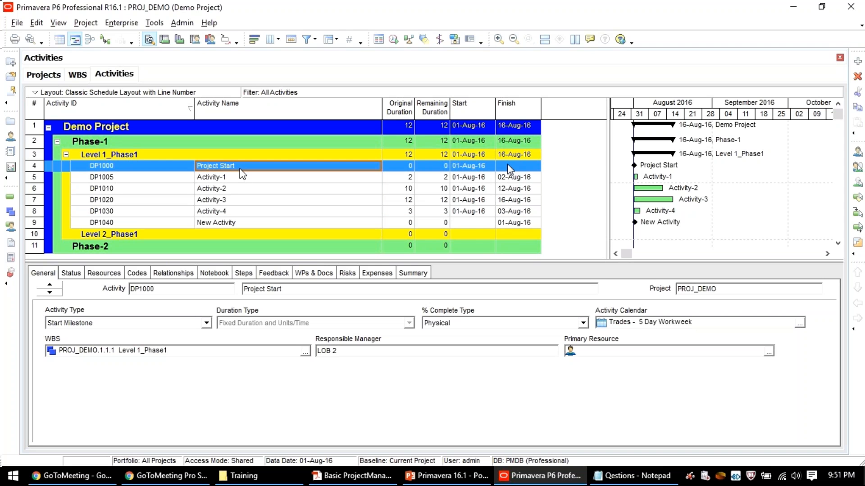
{"action": "left_click", "coordinate": [510, 170]}
{"action": "left_click", "coordinate": [525, 221]}
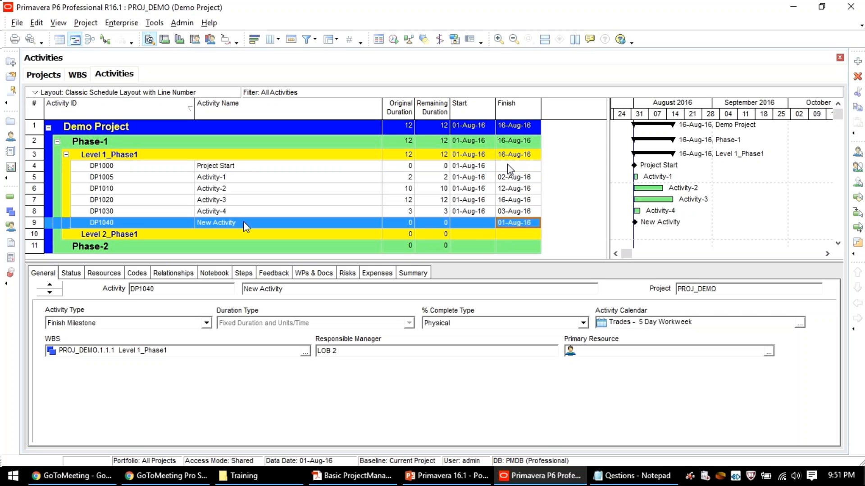
{"action": "left_click", "coordinate": [247, 169]}
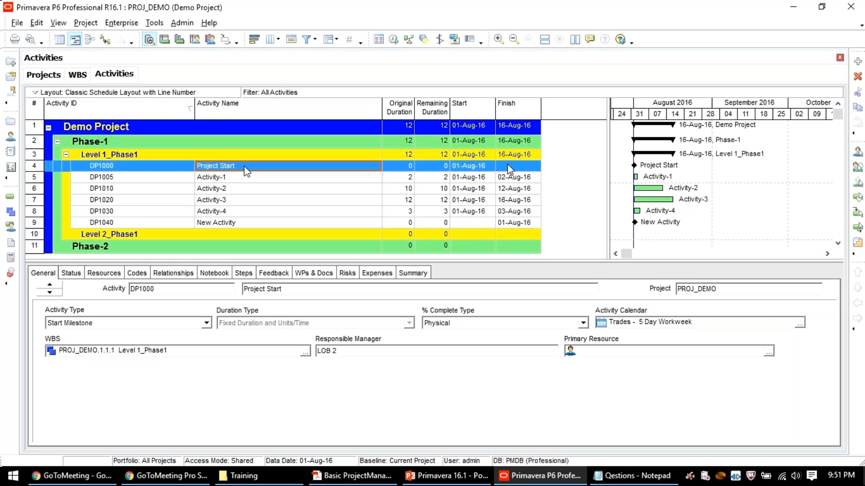
{"action": "double_click", "coordinate": [234, 223]}
{"action": "type", "text": "Project Finish"}
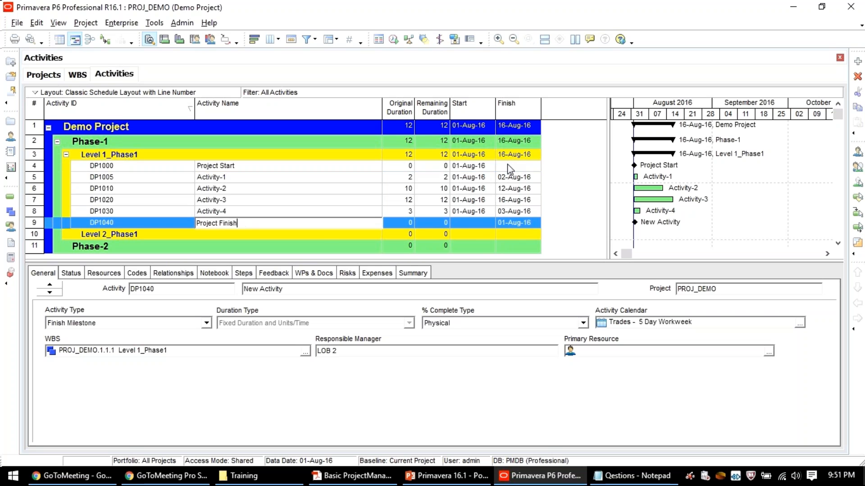
{"action": "key", "text": "Return"}
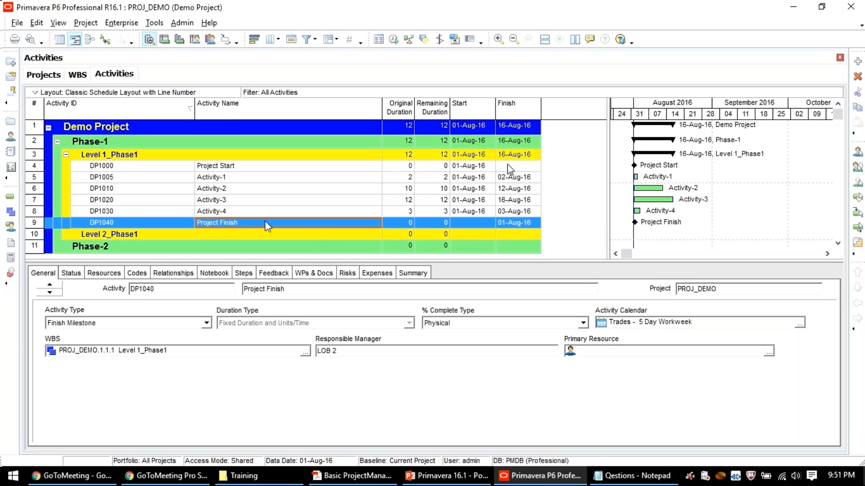
Step: Assign Project Finish as the FS successor of Activity-4 and check the link from Project Finish
{"action": "left_click", "coordinate": [181, 274]}
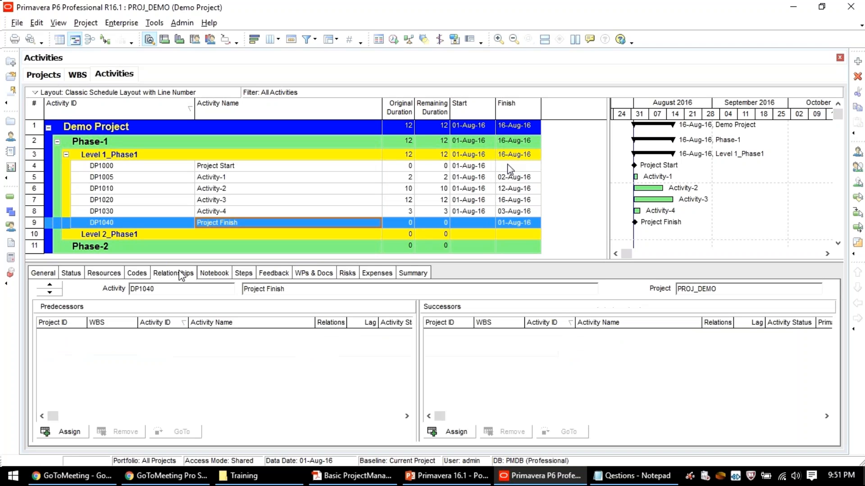
{"action": "left_click", "coordinate": [213, 215]}
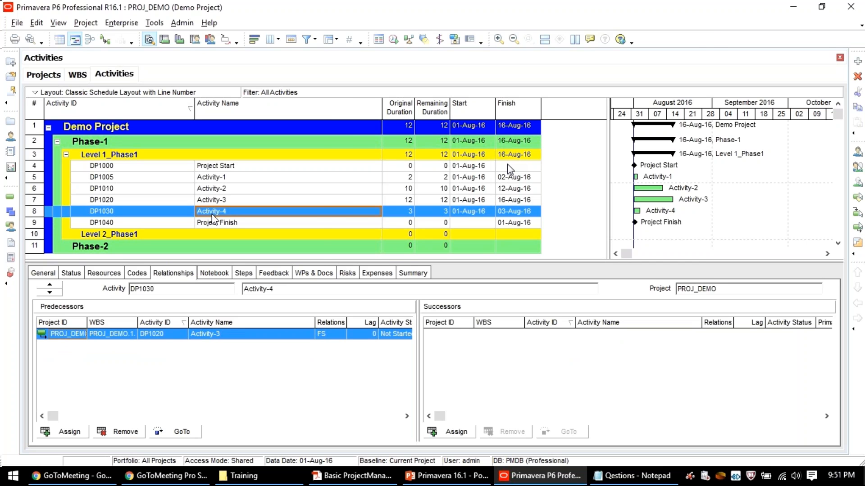
{"action": "left_click", "coordinate": [457, 432]}
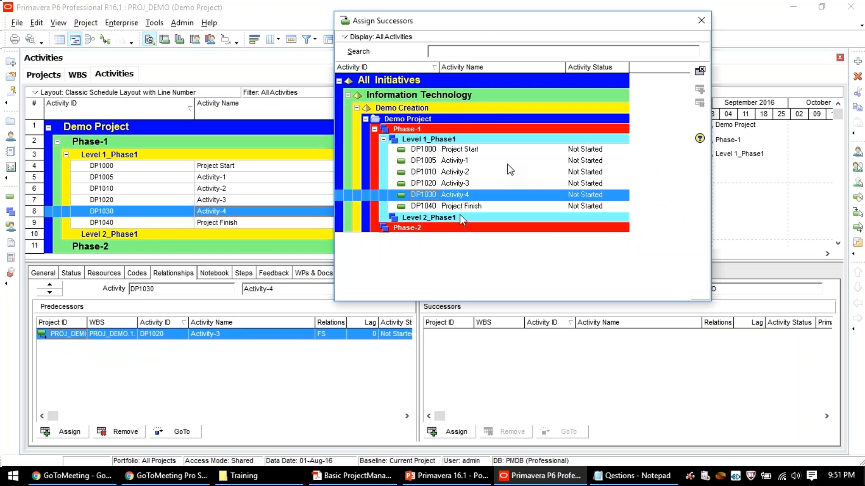
{"action": "double_click", "coordinate": [460, 208]}
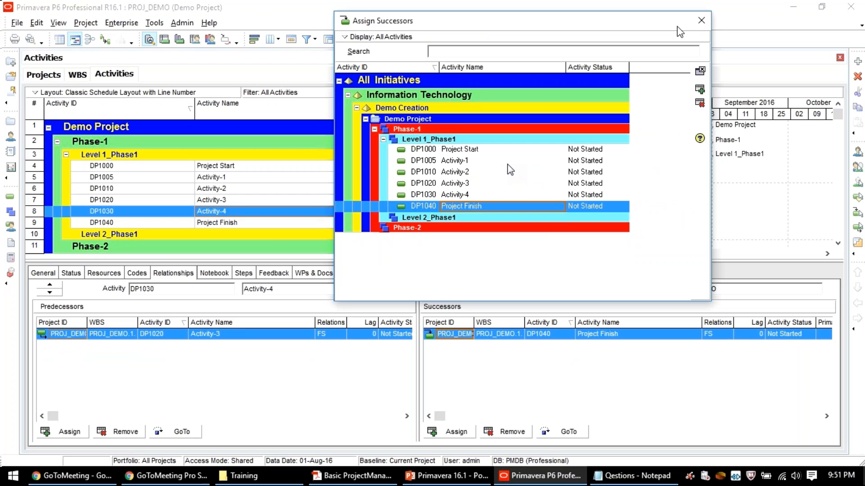
{"action": "left_click", "coordinate": [701, 21]}
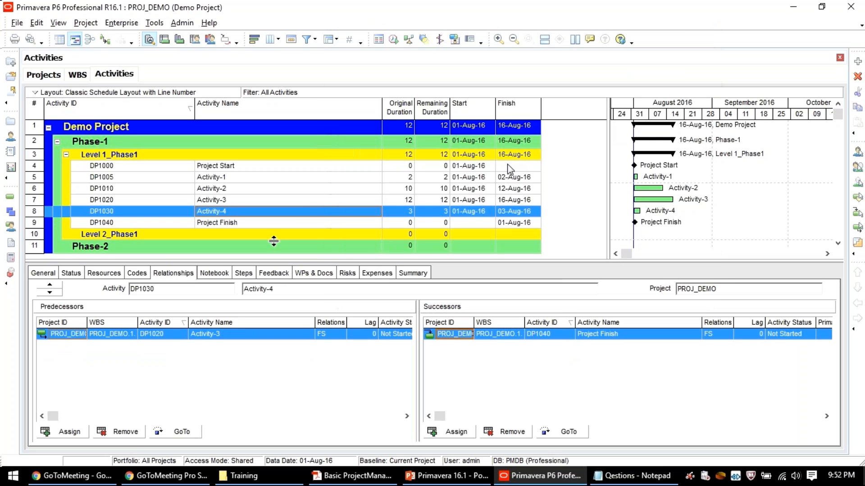
{"action": "left_click", "coordinate": [269, 223]}
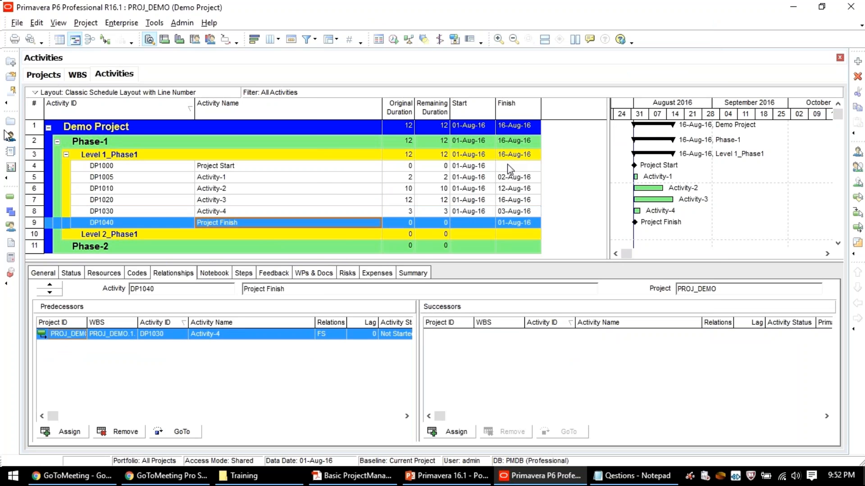
Step: Refresh the project data and check the start dates and relationships of Project Start, Activity-1, Activity-2 and Activity-4
{"action": "left_click", "coordinate": [17, 23]}
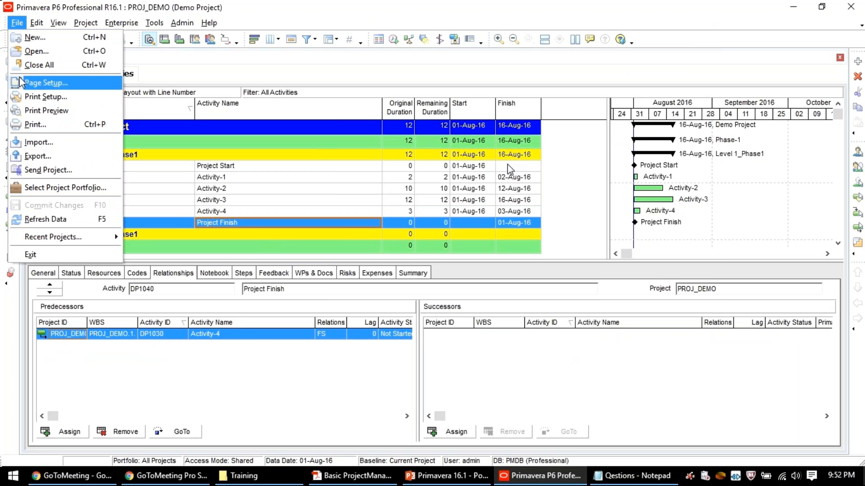
{"action": "left_click", "coordinate": [56, 219]}
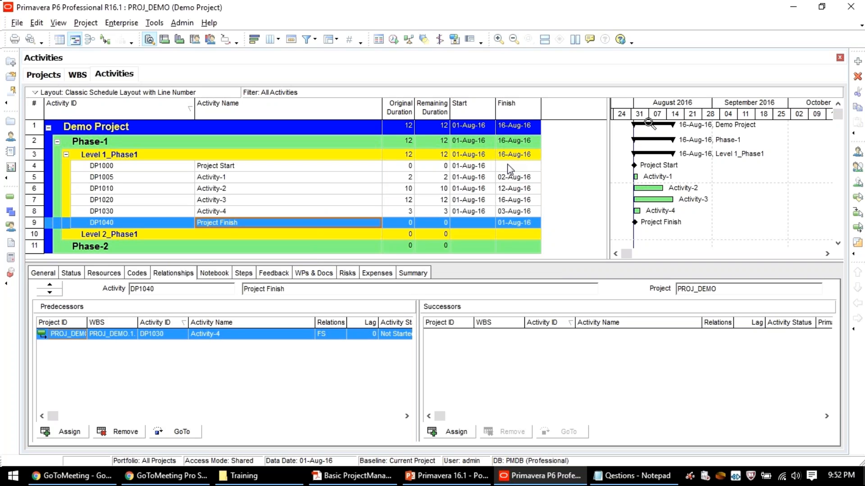
{"action": "left_click", "coordinate": [472, 177]}
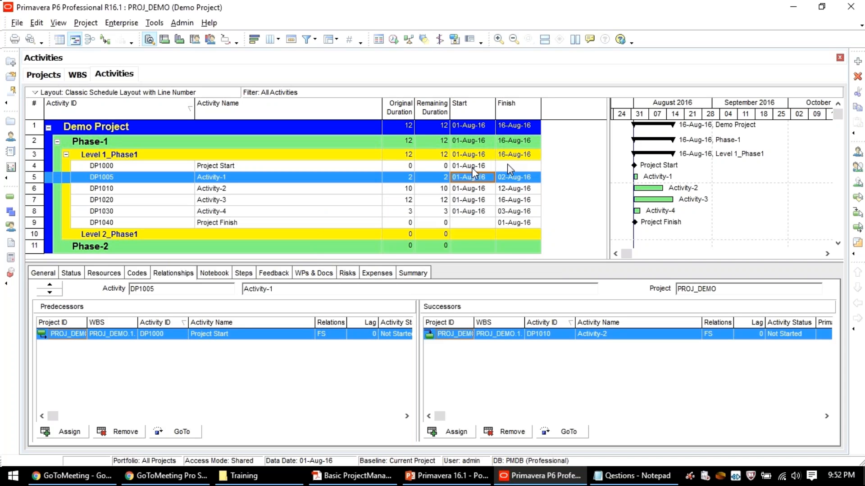
{"action": "left_click", "coordinate": [472, 210]}
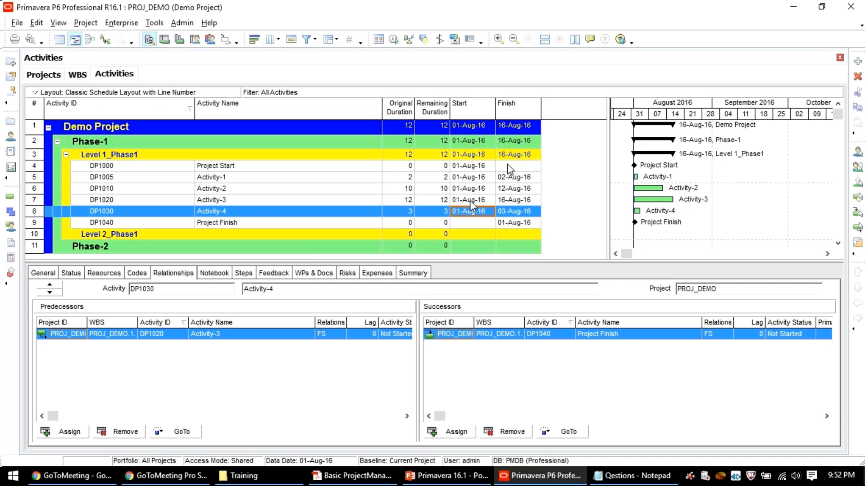
{"action": "left_click", "coordinate": [471, 177]}
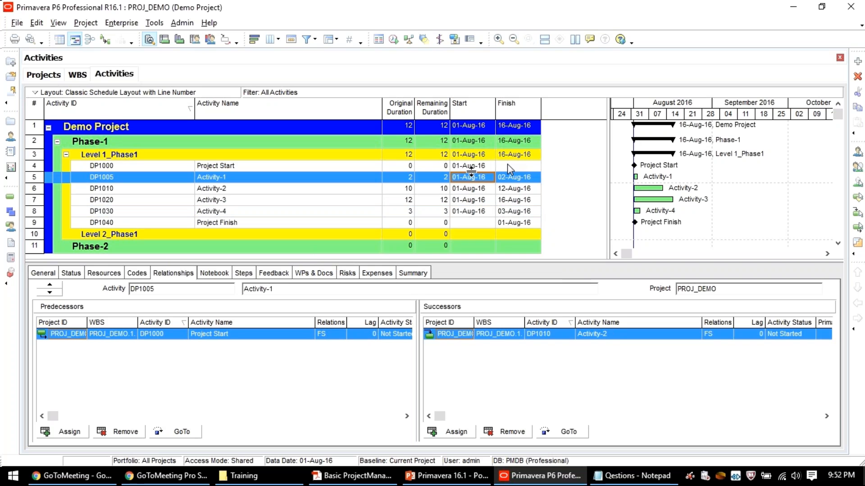
{"action": "left_click", "coordinate": [471, 169]}
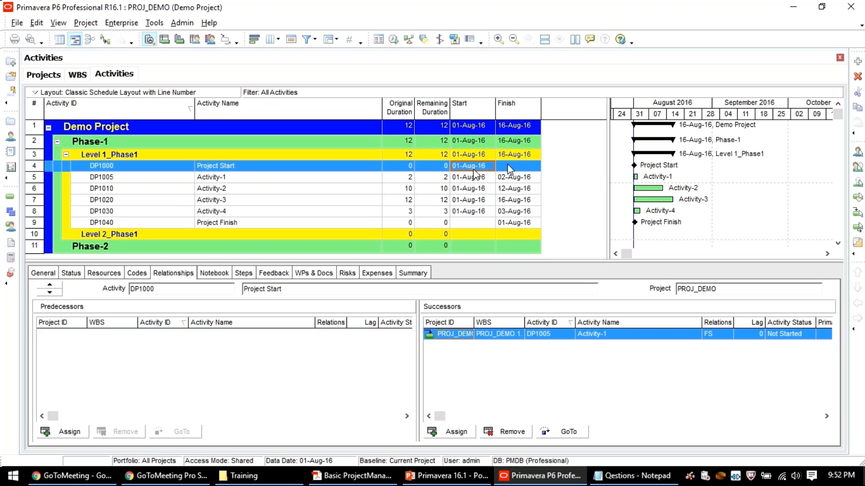
{"action": "left_click", "coordinate": [472, 188]}
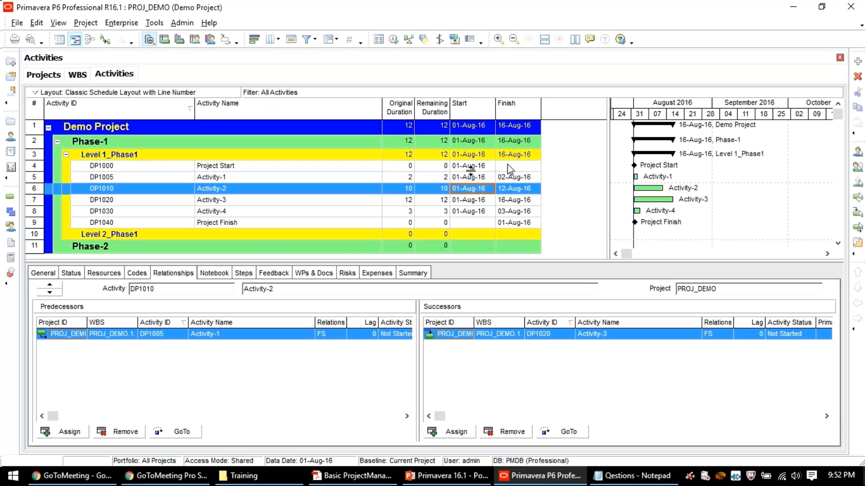
{"action": "left_click", "coordinate": [471, 176]}
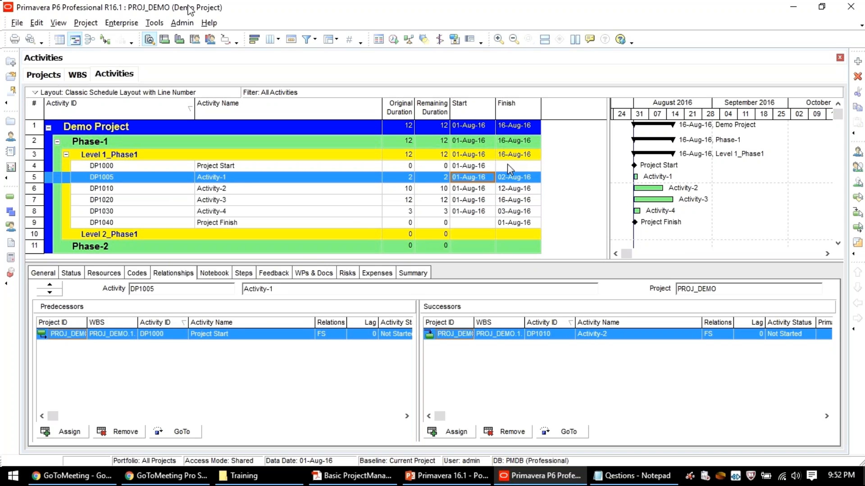
{"action": "left_click", "coordinate": [155, 24]}
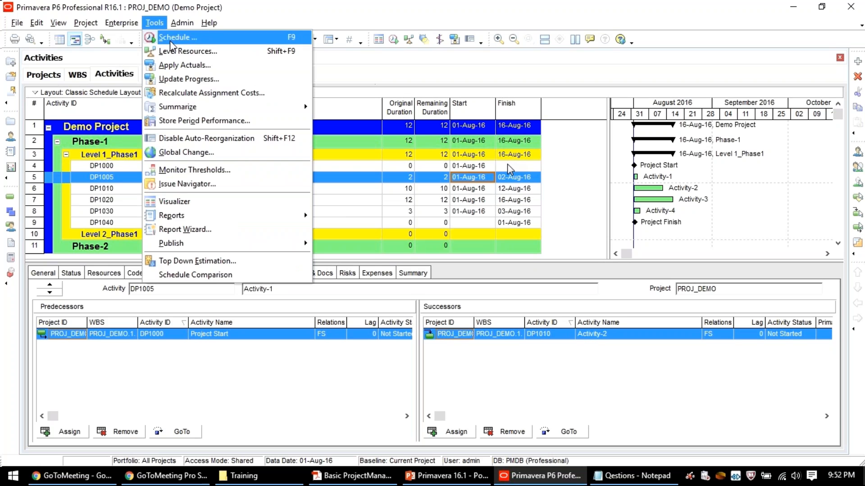
{"action": "left_click", "coordinate": [468, 193]}
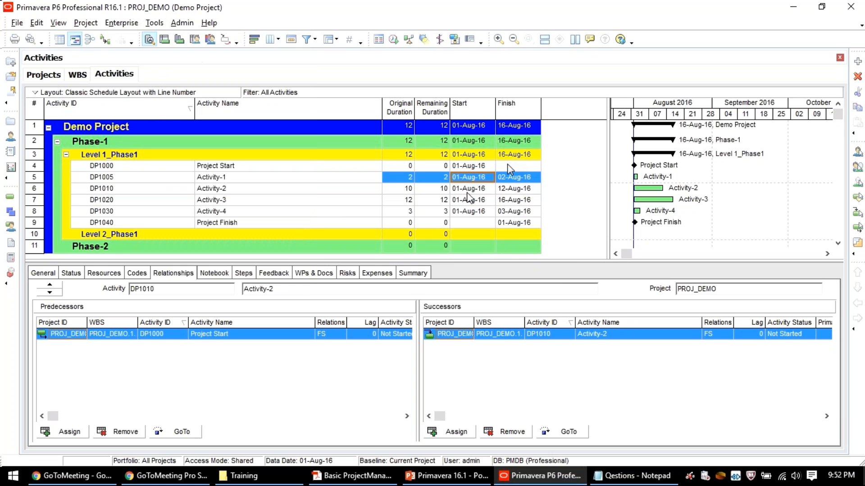
{"action": "left_click", "coordinate": [463, 180]}
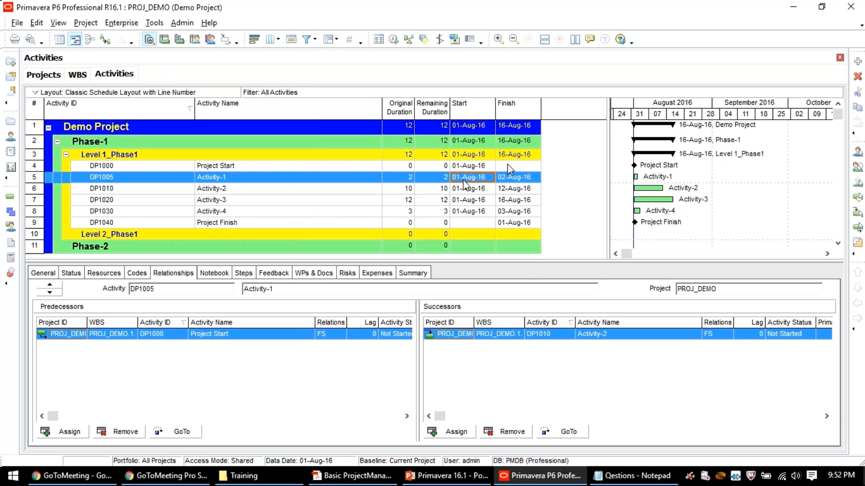
{"action": "key", "text": "F9"}
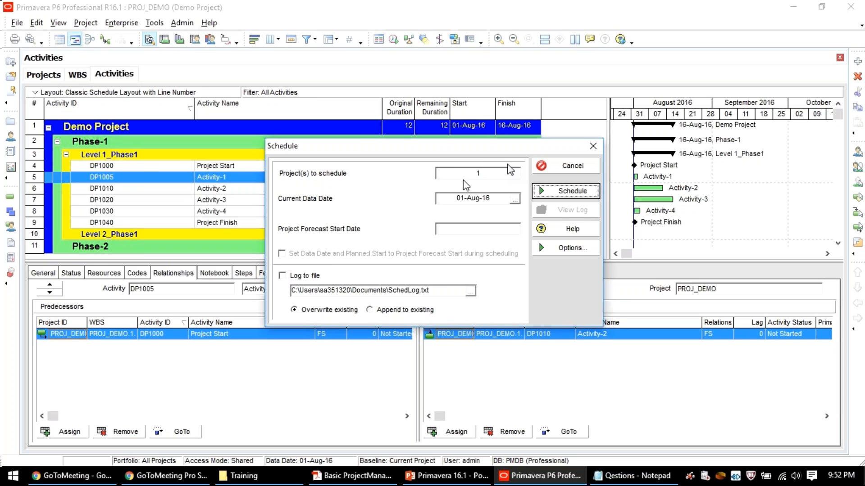
{"action": "key", "text": "Escape"}
Step: Inspect the current data date and its calendar in the Schedule dialog without scheduling the project
{"action": "left_click", "coordinate": [155, 23]}
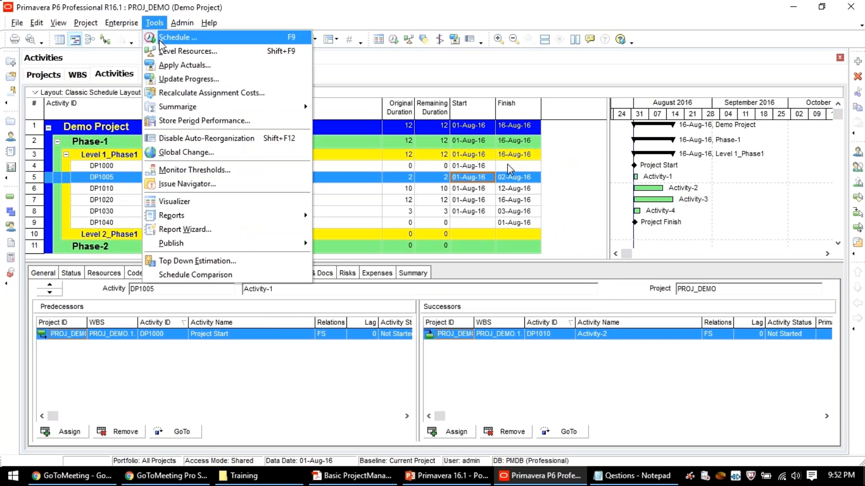
{"action": "left_click", "coordinate": [159, 40]}
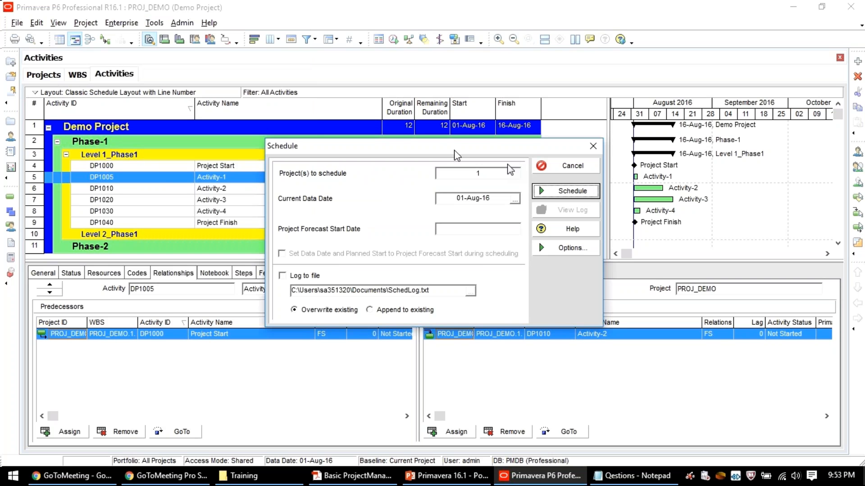
{"action": "left_click_drag", "start_coordinate": [454, 150], "coordinate": [454, 220]}
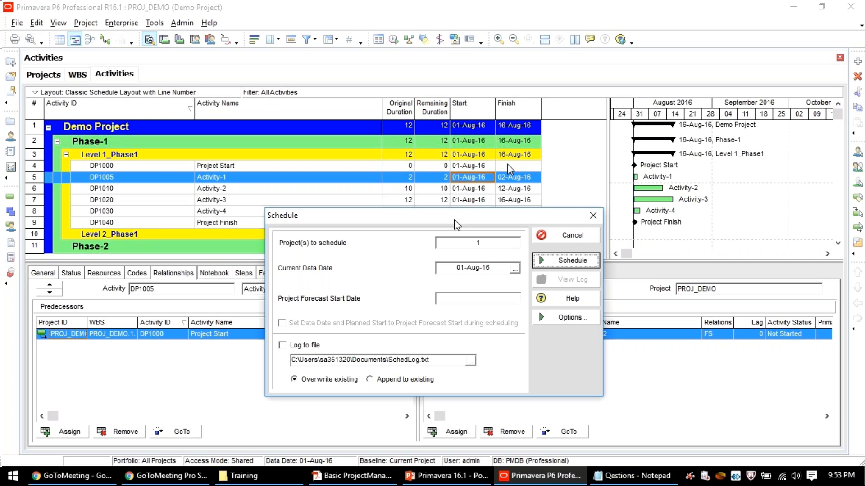
{"action": "left_click", "coordinate": [515, 272]}
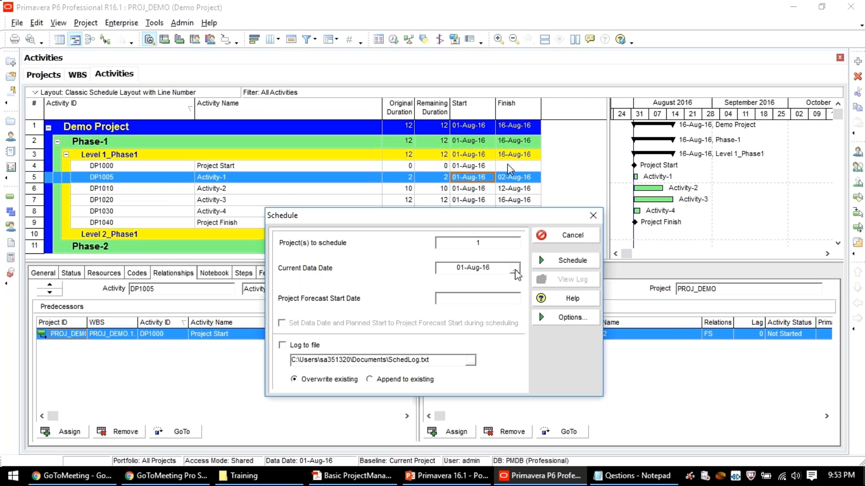
{"action": "left_click", "coordinate": [514, 272]}
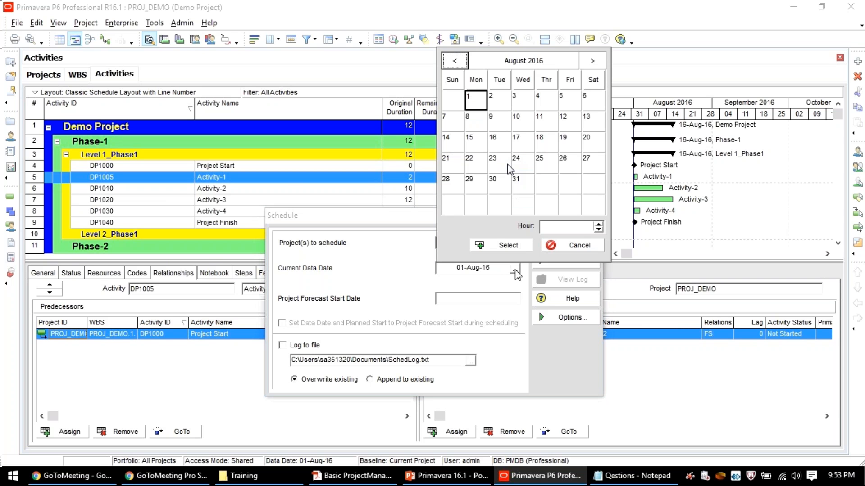
{"action": "left_click", "coordinate": [556, 246]}
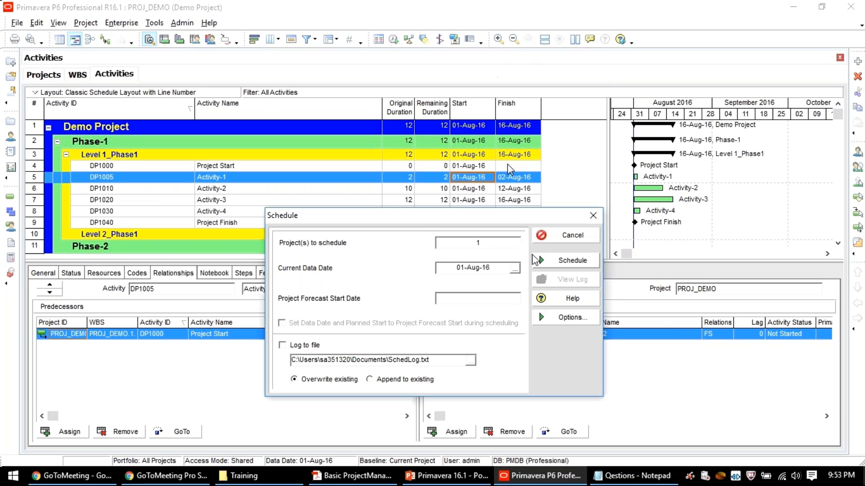
{"action": "left_click", "coordinate": [566, 261]}
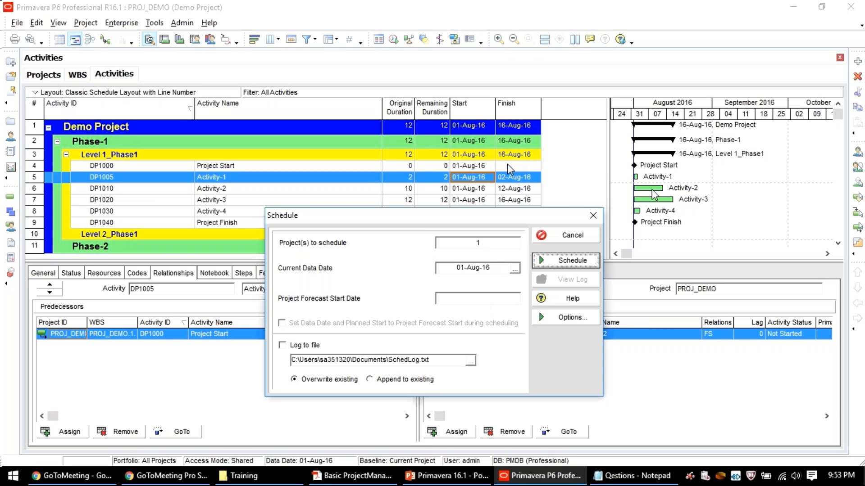
{"action": "left_click", "coordinate": [595, 218]}
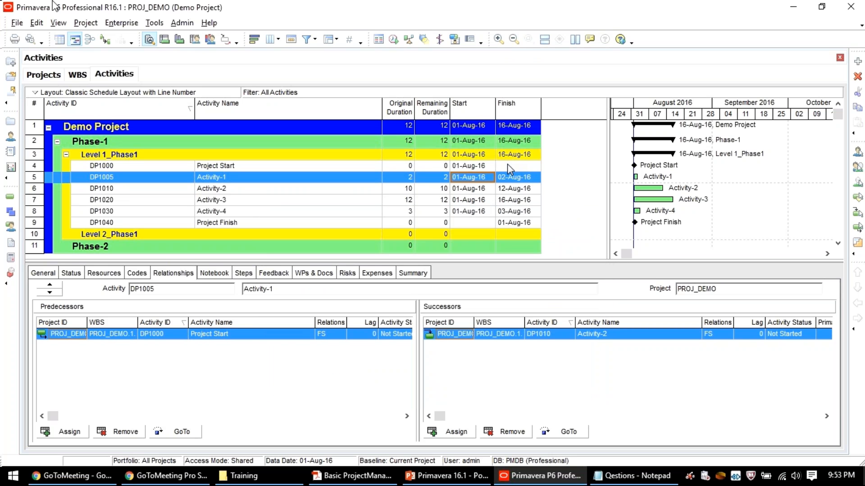
Step: Schedule the project with the current data date set to 01-Aug-16
{"action": "key", "text": "F9"}
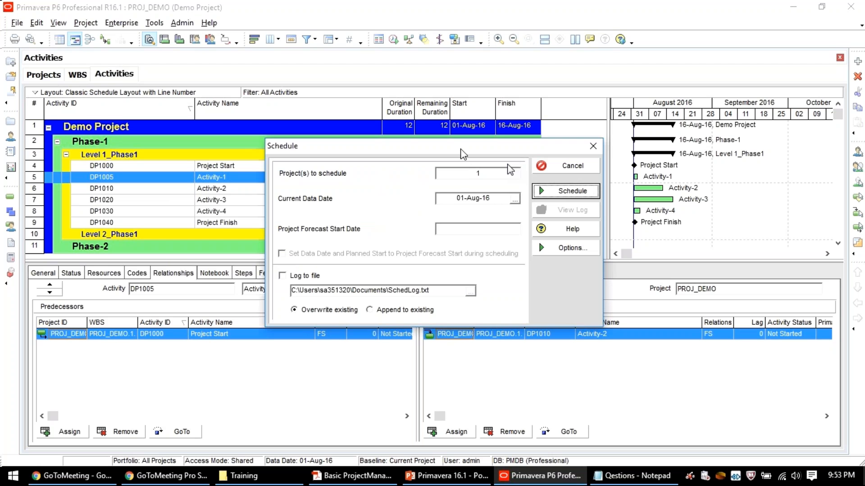
{"action": "left_click_drag", "start_coordinate": [460, 148], "coordinate": [468, 161]}
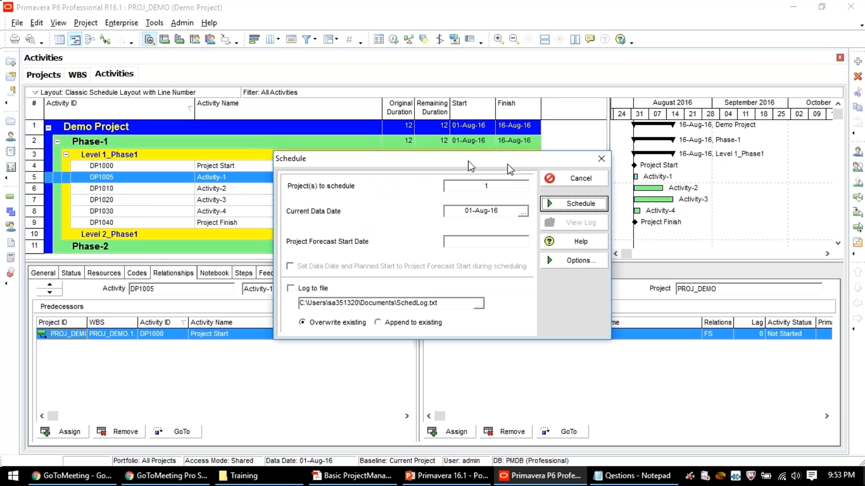
{"action": "left_click_drag", "start_coordinate": [469, 162], "coordinate": [632, 265]}
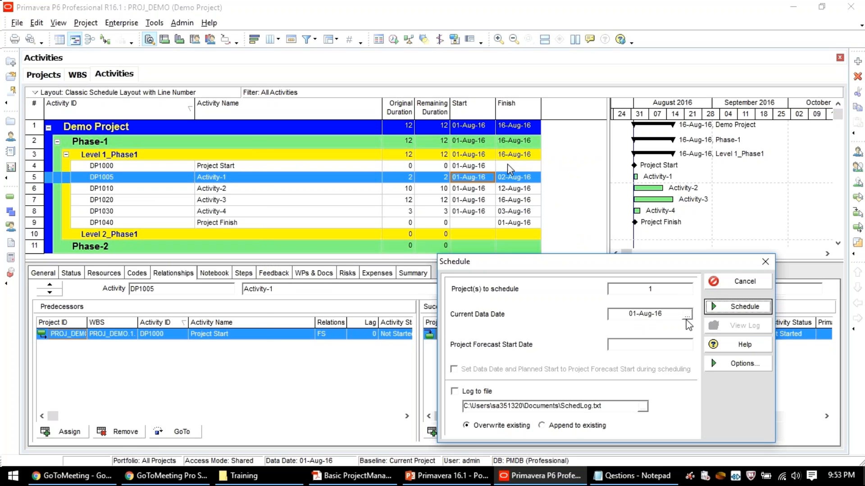
{"action": "left_click", "coordinate": [686, 316]}
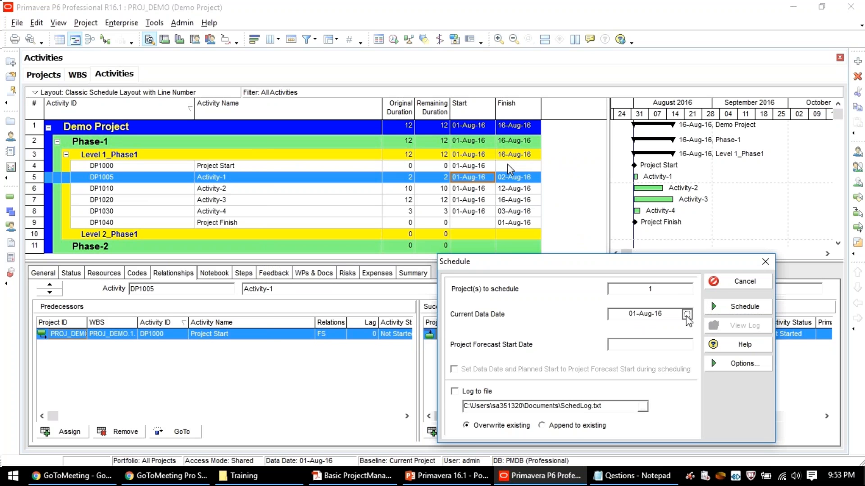
{"action": "left_click", "coordinate": [686, 315]}
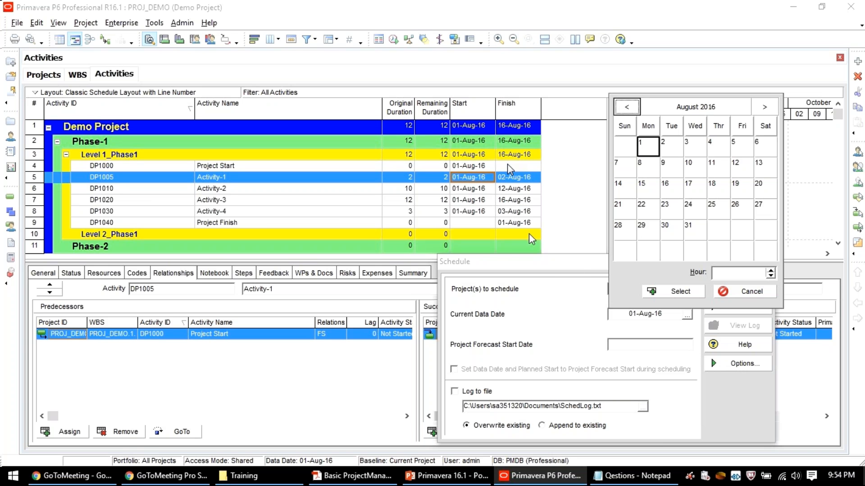
{"action": "left_click", "coordinate": [649, 154]}
{"action": "left_click", "coordinate": [648, 152]}
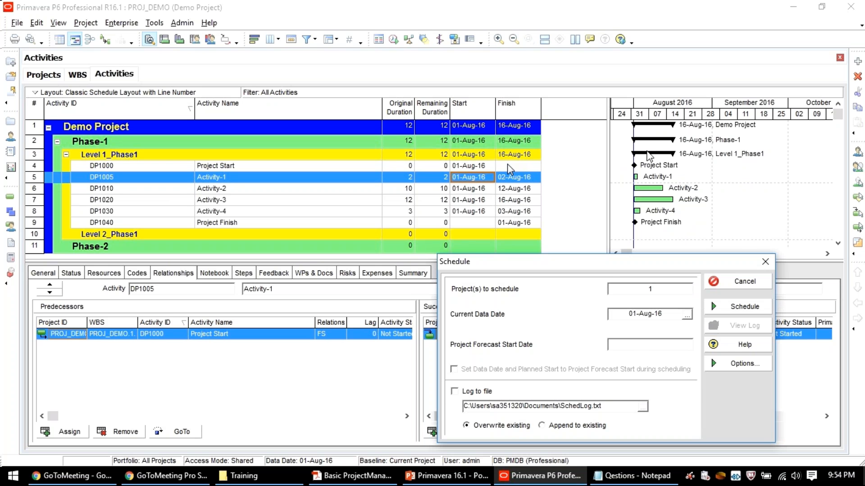
{"action": "left_click_drag", "start_coordinate": [643, 265], "coordinate": [647, 234]}
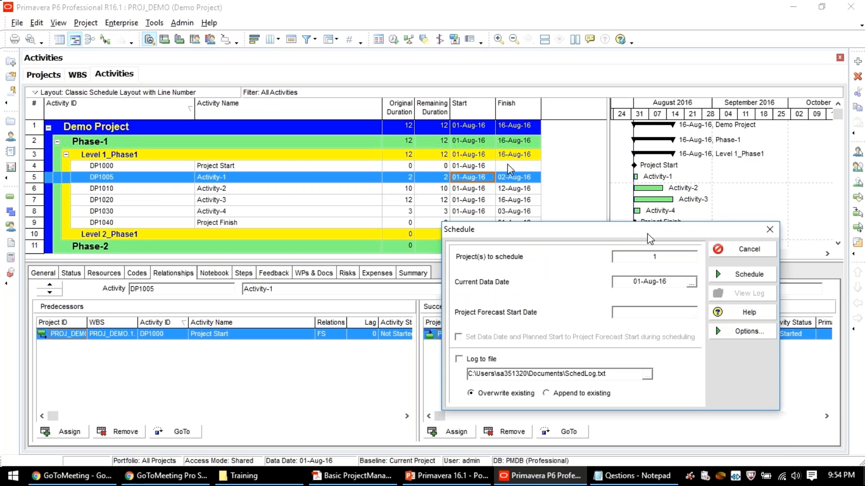
{"action": "left_click", "coordinate": [747, 274]}
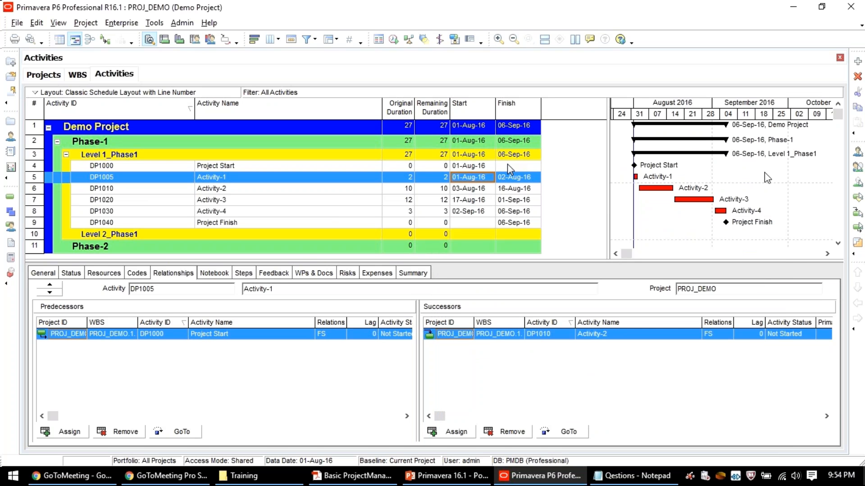
Step: Check the scheduled start and finish dates of Project Start, Activity-1 and Activity-2 along with their relationships
{"action": "key", "text": "Up"}
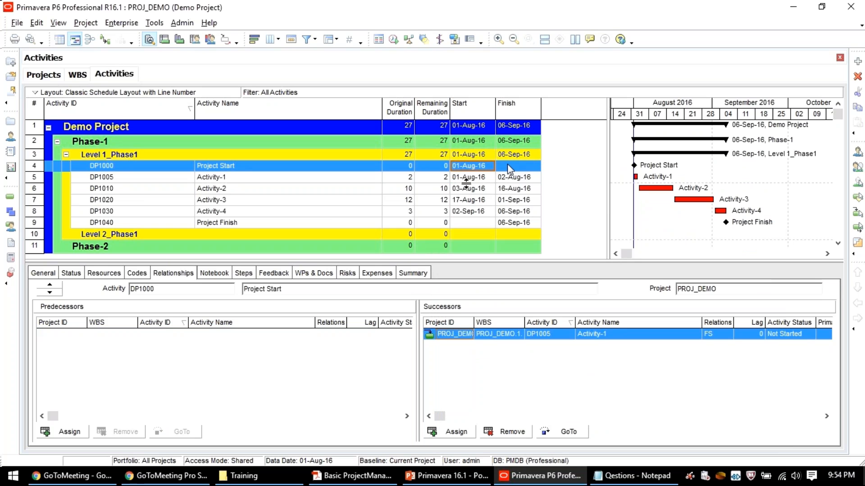
{"action": "left_click", "coordinate": [244, 182]}
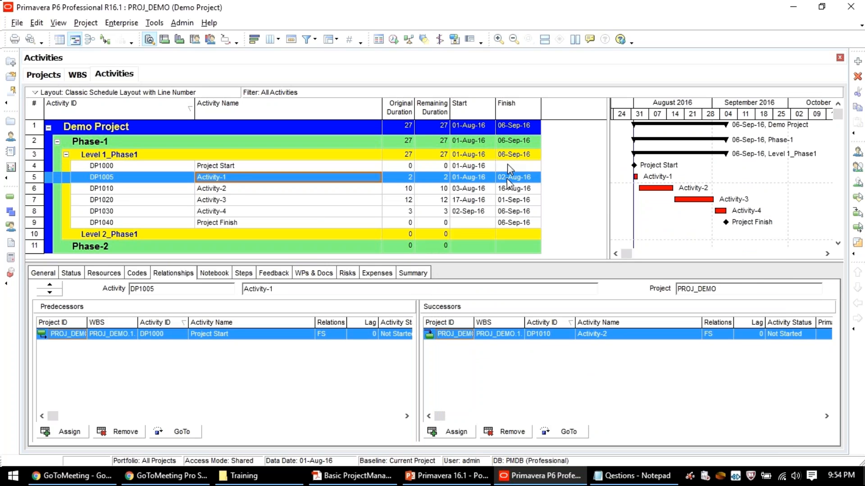
{"action": "left_click", "coordinate": [509, 179]}
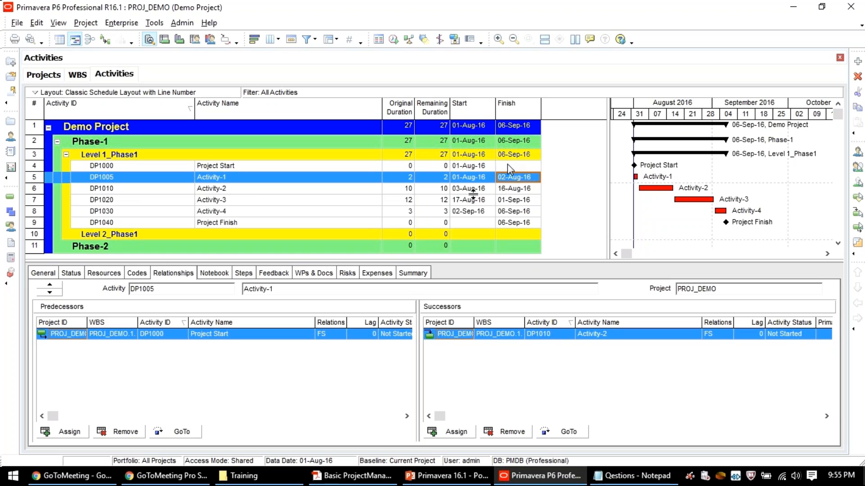
{"action": "left_click", "coordinate": [255, 191]}
{"action": "left_click", "coordinate": [536, 188]}
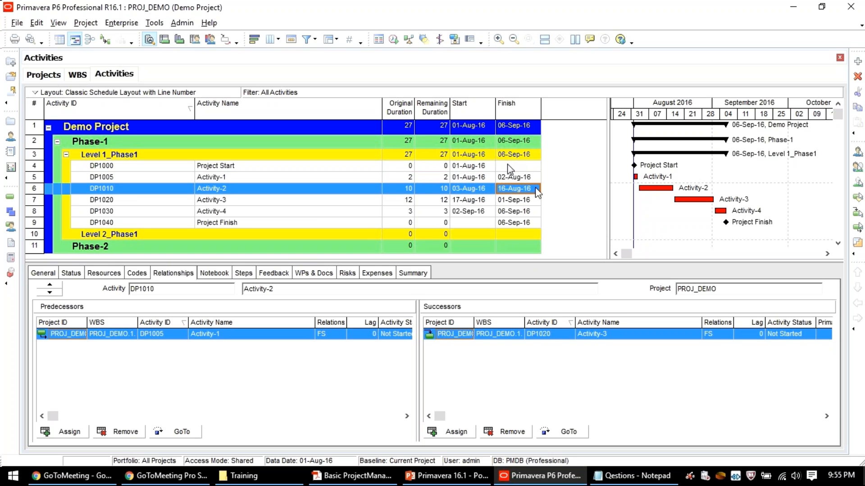
Step: Examine Activity-2's finish date in the August 2016 calendar and leave the calendar without changing the date
{"action": "left_click", "coordinate": [536, 189]}
{"action": "left_click", "coordinate": [535, 188]}
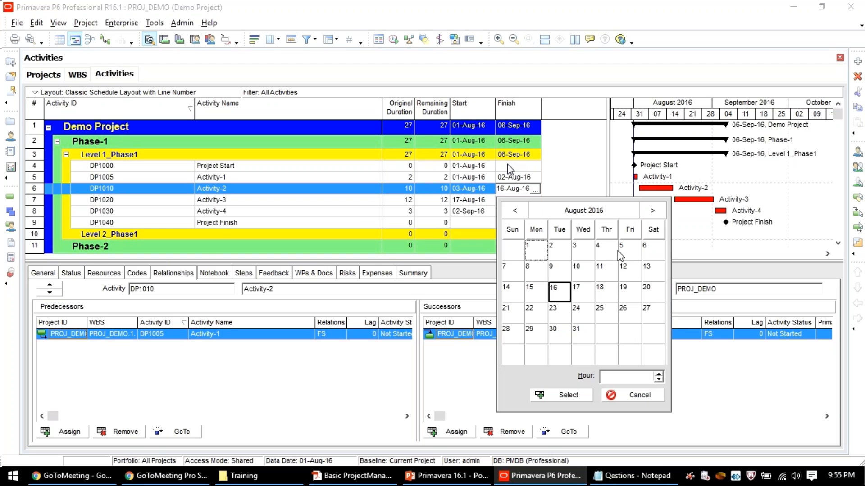
{"action": "left_click", "coordinate": [554, 295]}
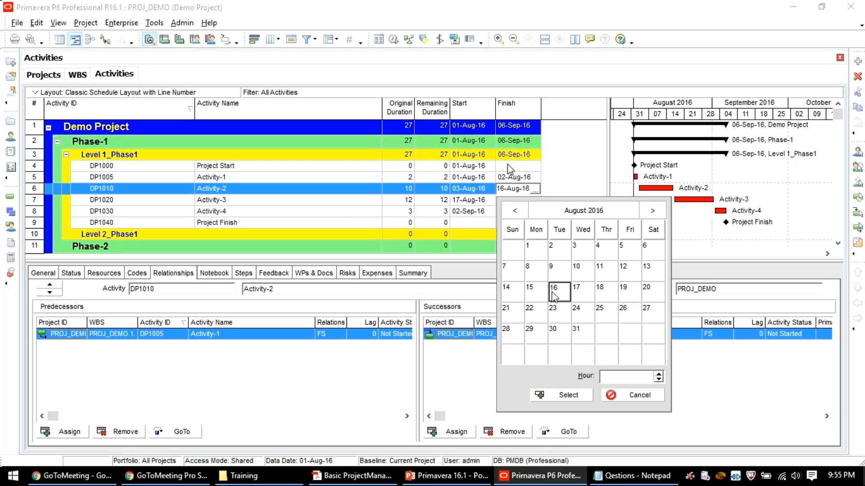
{"action": "left_click", "coordinate": [622, 398]}
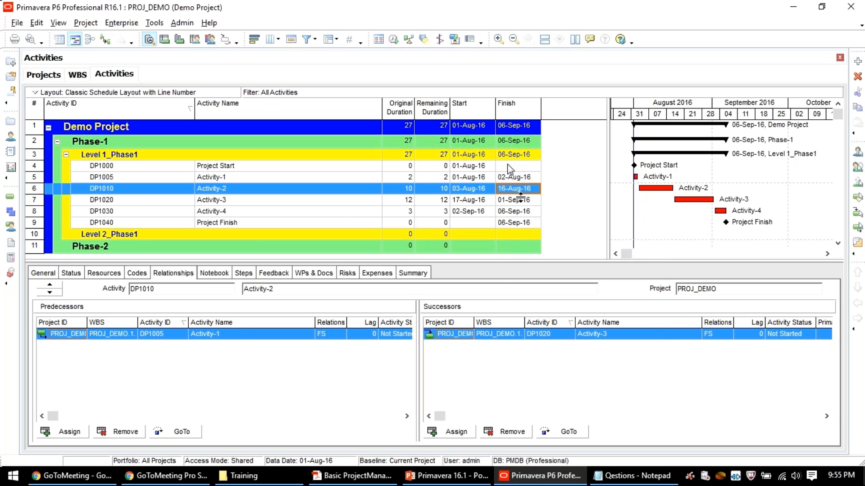
{"action": "left_click", "coordinate": [535, 190]}
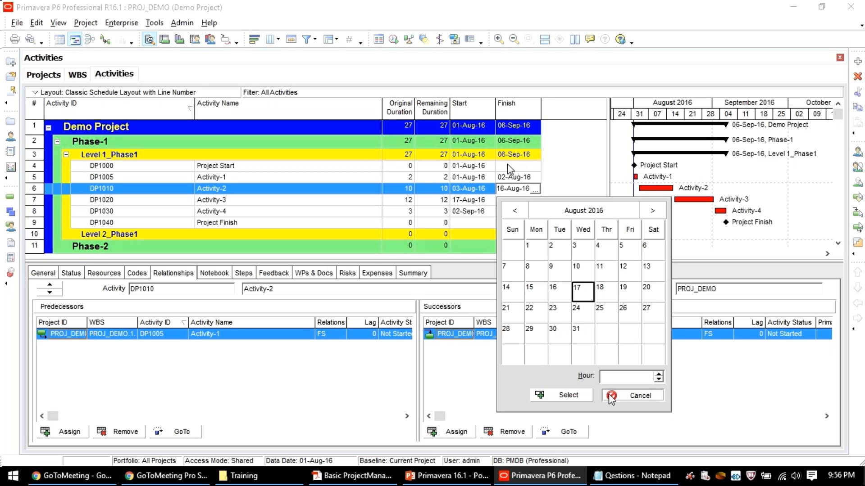
{"action": "left_click", "coordinate": [612, 399]}
Step: Set Activity-2's original duration to 11
{"action": "left_click", "coordinate": [383, 189]}
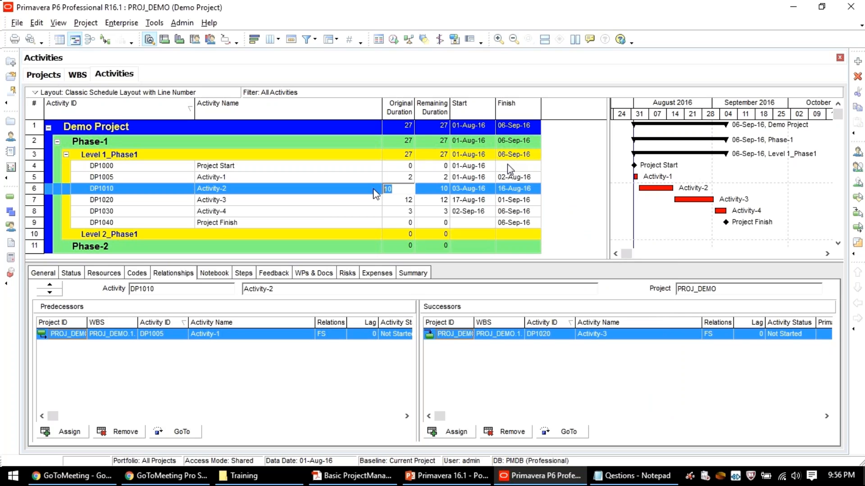
{"action": "type", "text": "11"}
{"action": "key", "text": "Return"}
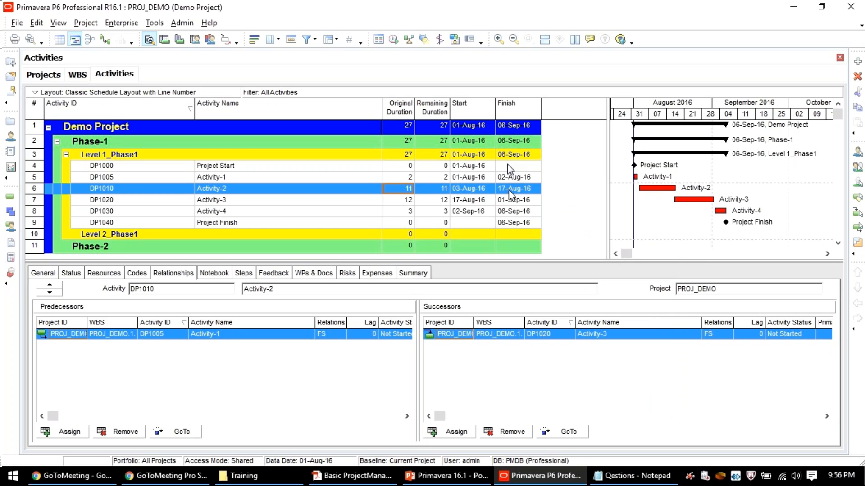
Step: Set Activity-2's original duration to 12 and reschedule the project
{"action": "left_click", "coordinate": [403, 189]}
{"action": "type", "text": "12"}
{"action": "key", "text": "Return"}
{"action": "left_click", "coordinate": [398, 189]}
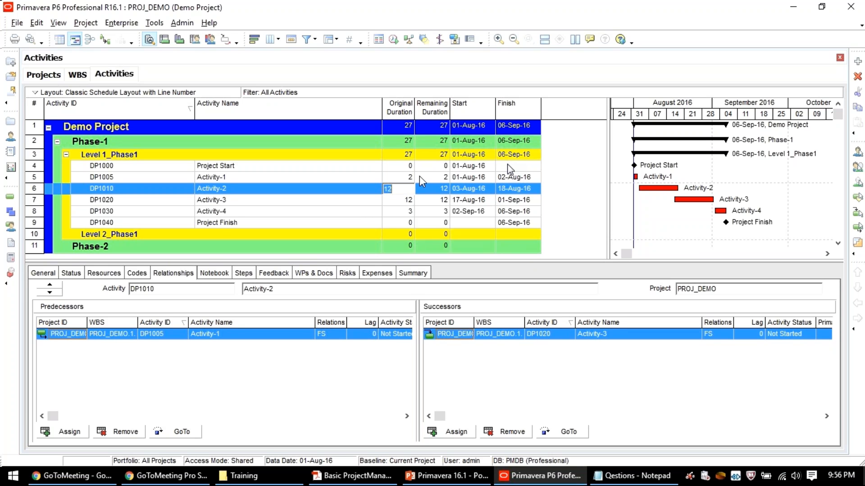
{"action": "key", "text": "Return"}
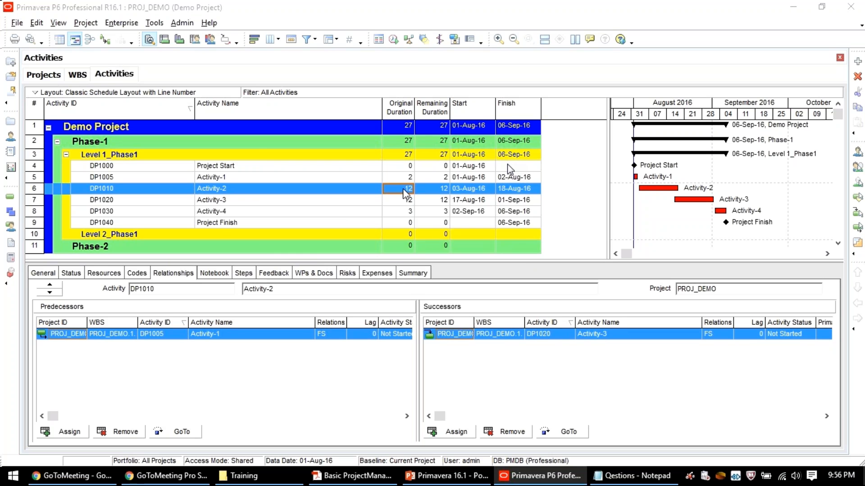
{"action": "key", "text": "F9"}
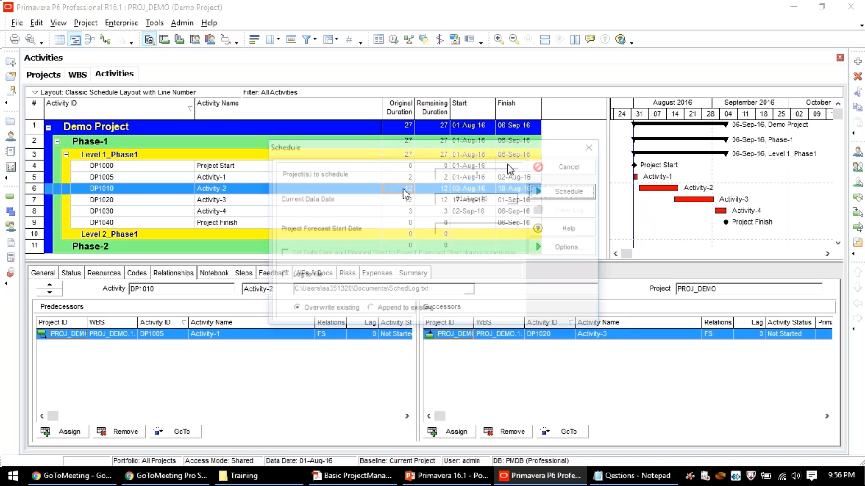
{"action": "left_click", "coordinate": [569, 192]}
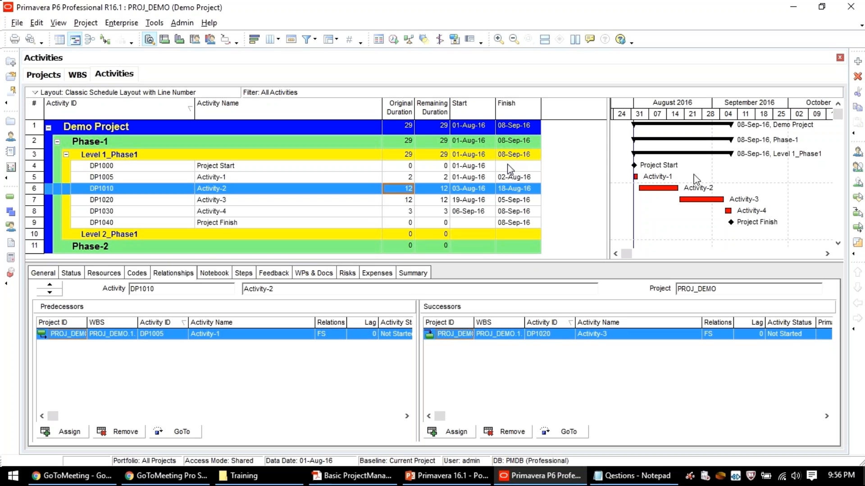
Step: Show the relationship lines in the Gantt chart, widen the chart area and stretch its timescale
{"action": "left_click", "coordinate": [106, 39]}
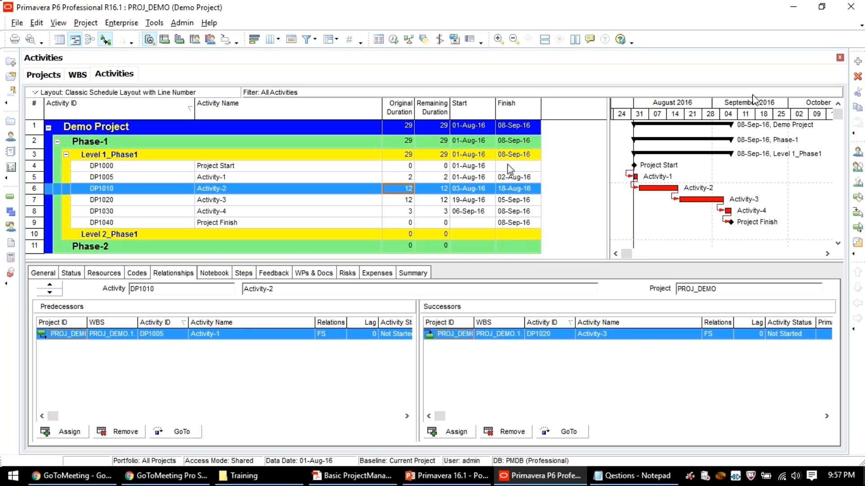
{"action": "left_click_drag", "start_coordinate": [608, 149], "coordinate": [575, 148]}
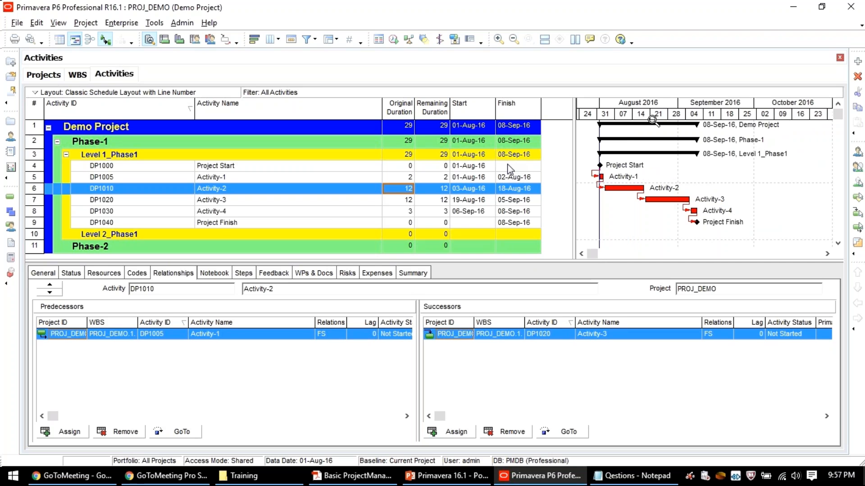
{"action": "left_click_drag", "start_coordinate": [652, 119], "coordinate": [686, 119]}
Step: Review the dates and FS links of Project Start, Activity-1 and Activity-2 against the Gantt chart's relationship lines
{"action": "left_click", "coordinate": [663, 232]}
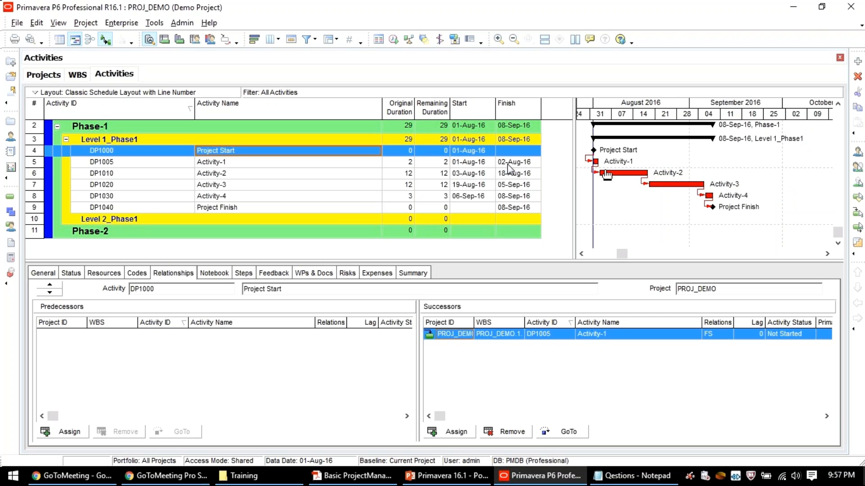
{"action": "left_click", "coordinate": [407, 163]}
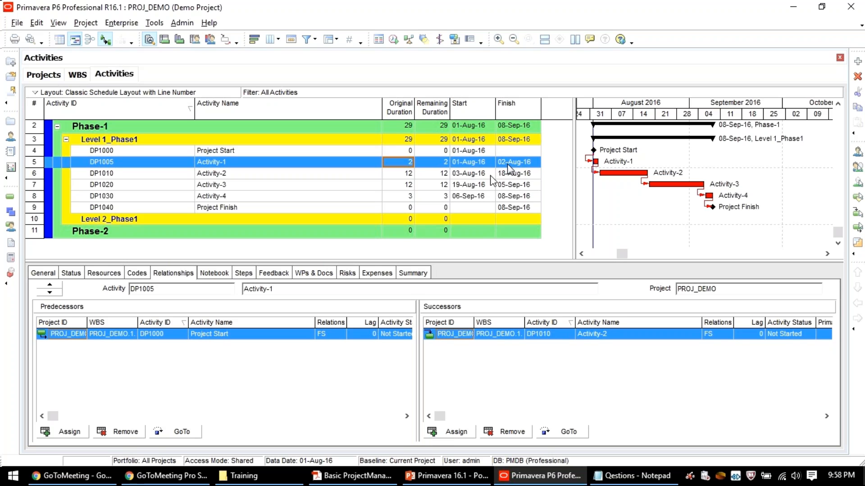
{"action": "left_click", "coordinate": [491, 177]}
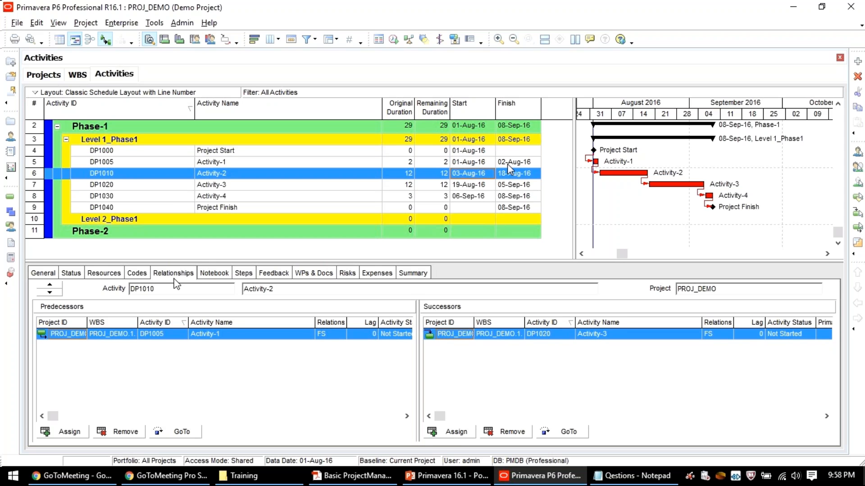
Step: Review Activity-1's general, resource, expense, risk, feedback, notebook and relationship details
{"action": "left_click", "coordinate": [104, 273]}
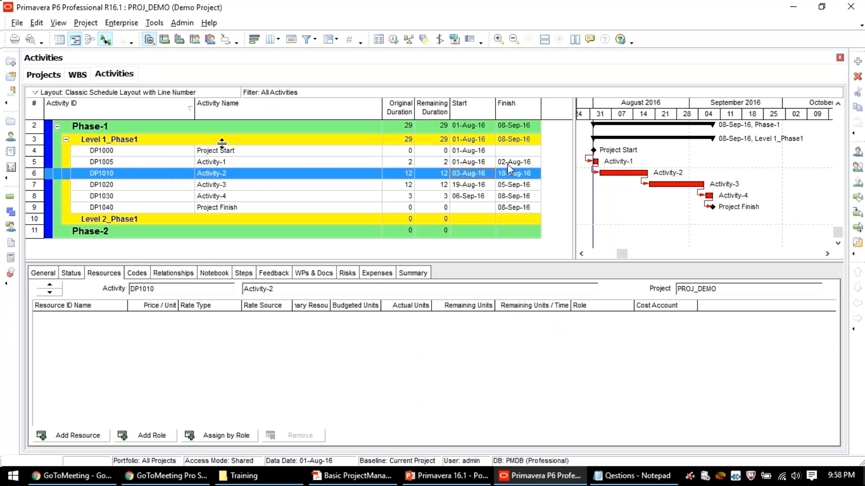
{"action": "left_click", "coordinate": [238, 162]}
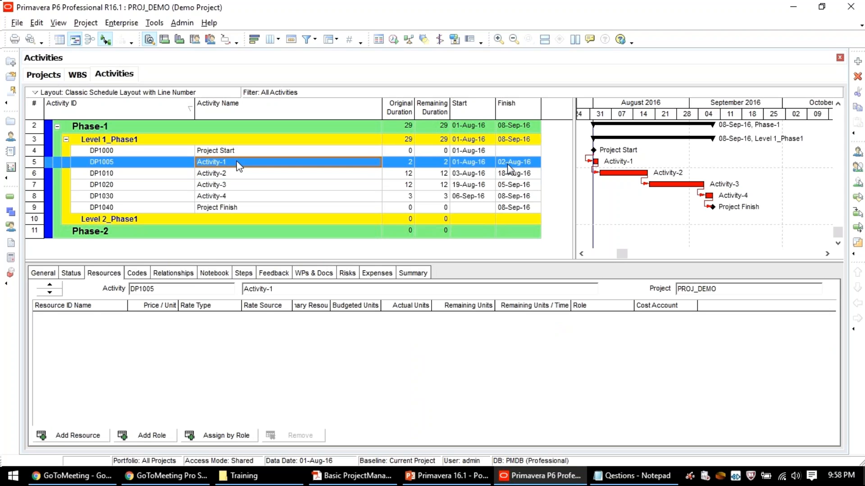
{"action": "left_click", "coordinate": [43, 273]}
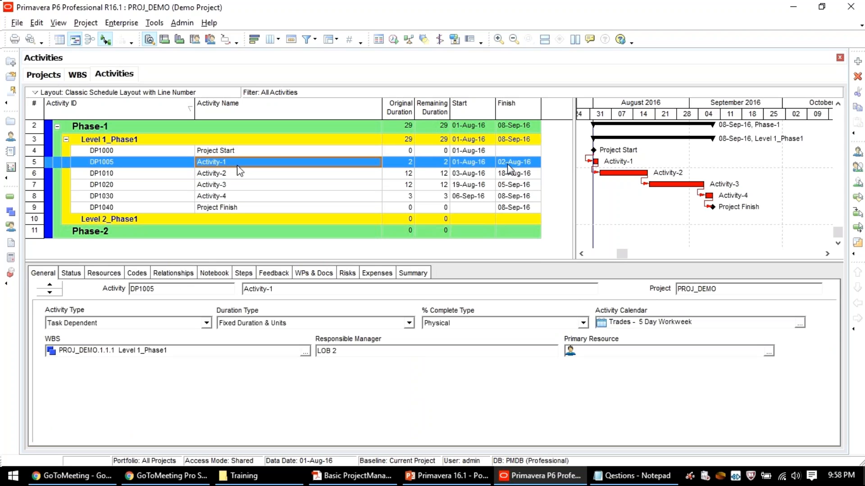
{"action": "left_click", "coordinate": [104, 273]}
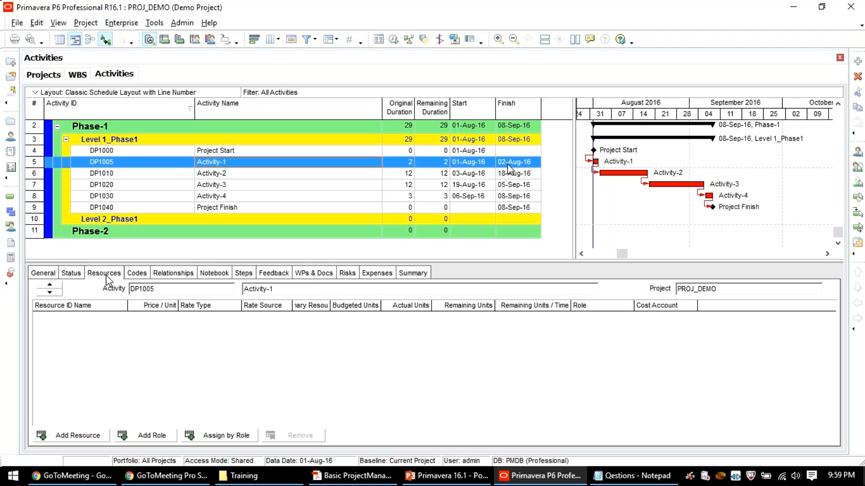
{"action": "left_click", "coordinate": [377, 274]}
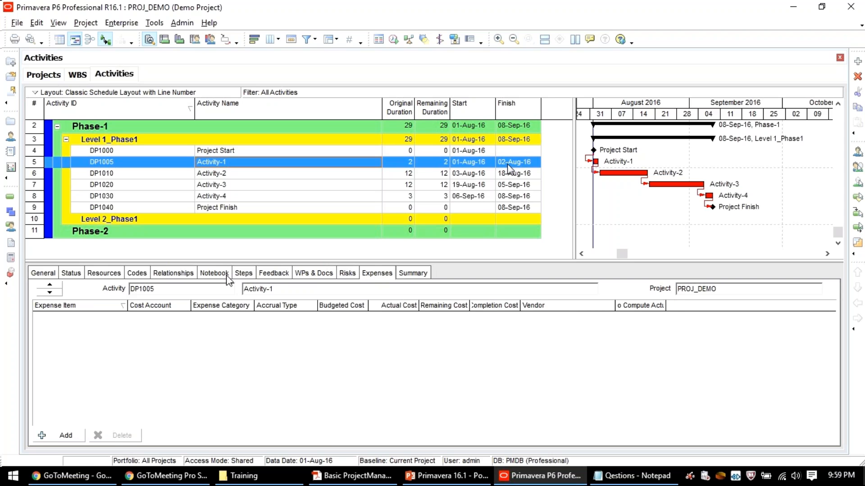
{"action": "left_click", "coordinate": [104, 273]}
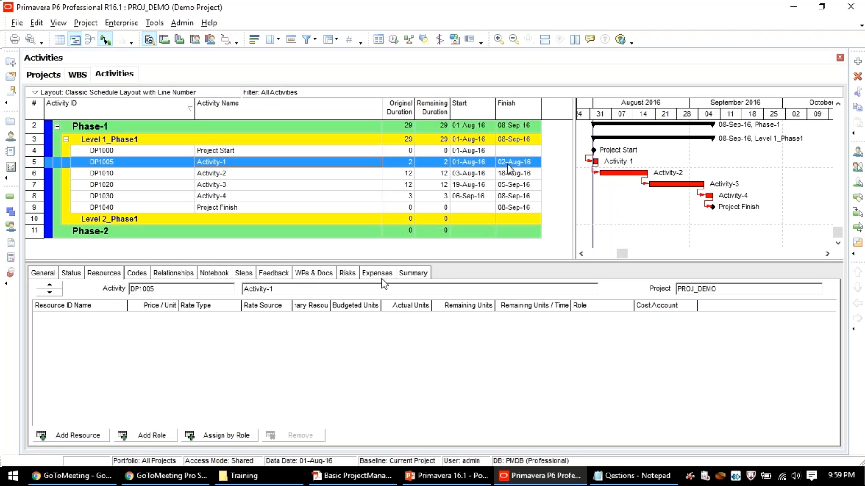
{"action": "left_click", "coordinate": [381, 275]}
{"action": "left_click", "coordinate": [347, 274]}
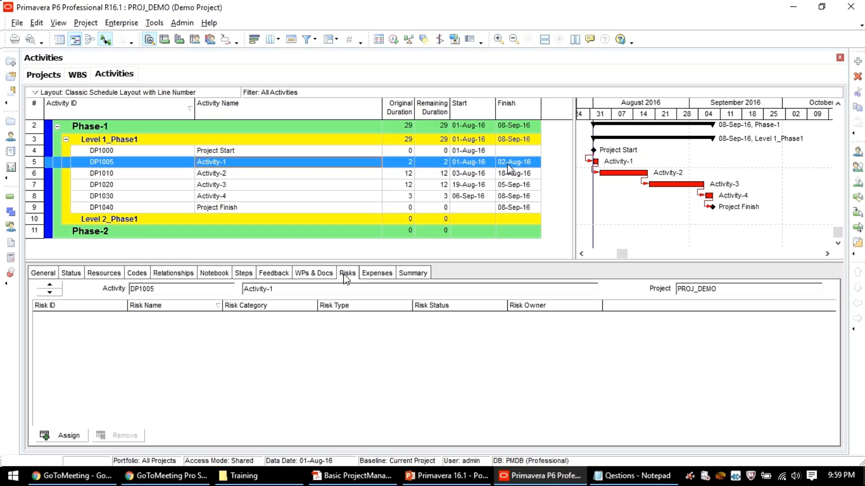
{"action": "left_click", "coordinate": [287, 274]}
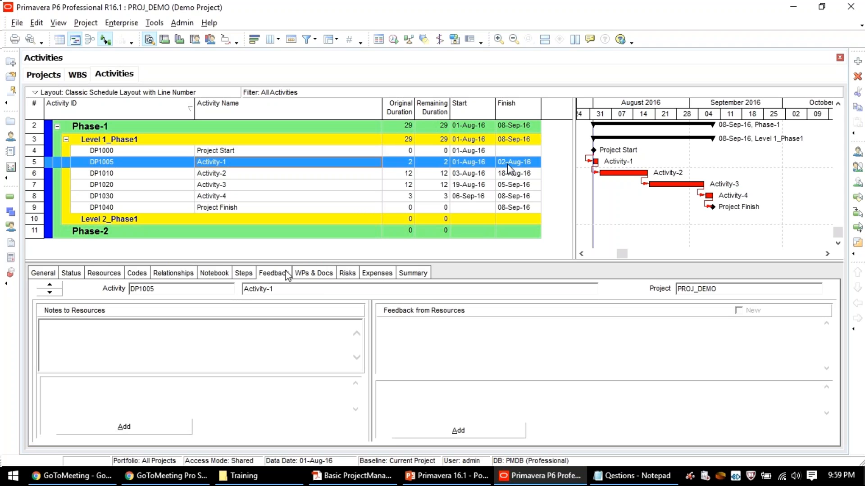
{"action": "left_click", "coordinate": [215, 273]}
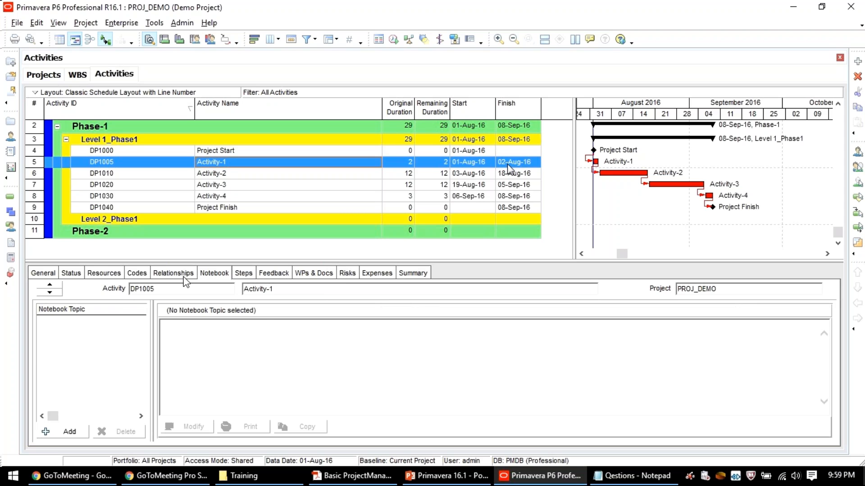
{"action": "left_click", "coordinate": [105, 274]}
{"action": "left_click", "coordinate": [347, 273]}
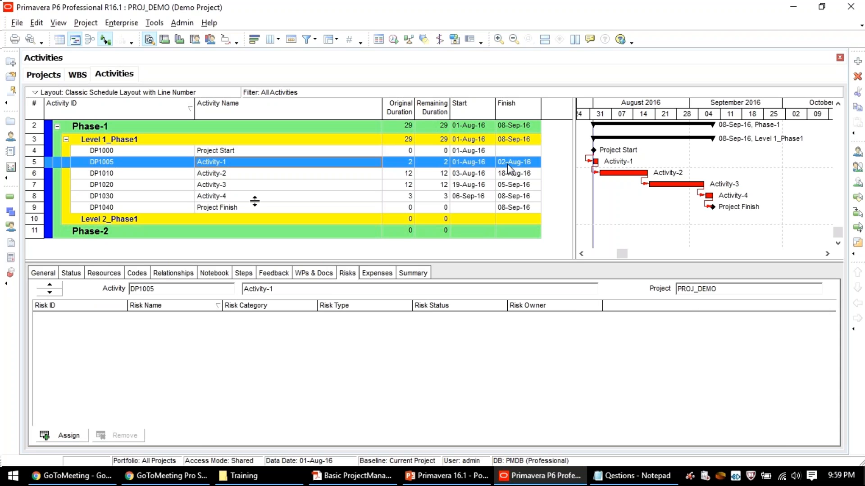
{"action": "left_click", "coordinate": [185, 273]}
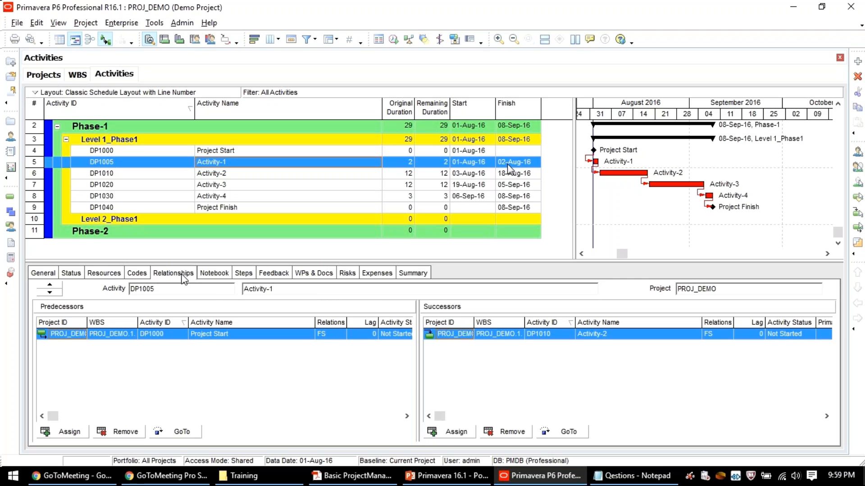
Step: Compare the resource assignment options of Activity-1, the Project Finish and Project Start milestones, and Activity-3
{"action": "left_click", "coordinate": [104, 273]}
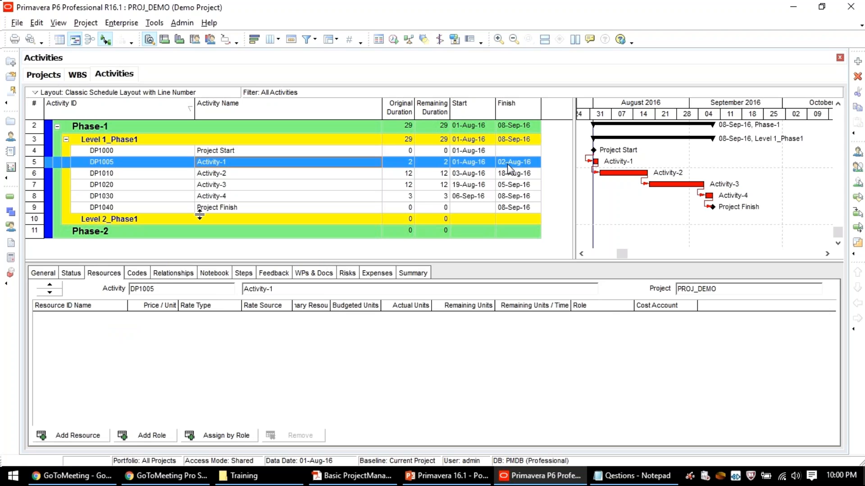
{"action": "left_click", "coordinate": [221, 205]}
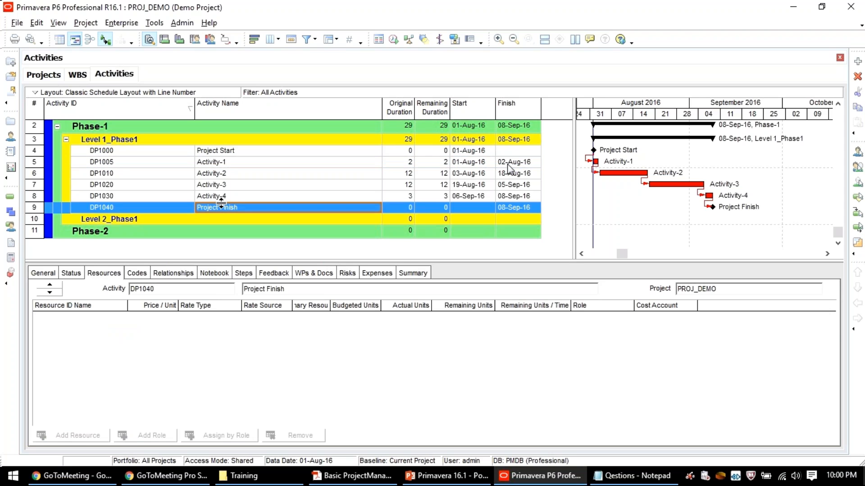
{"action": "left_click", "coordinate": [225, 151]}
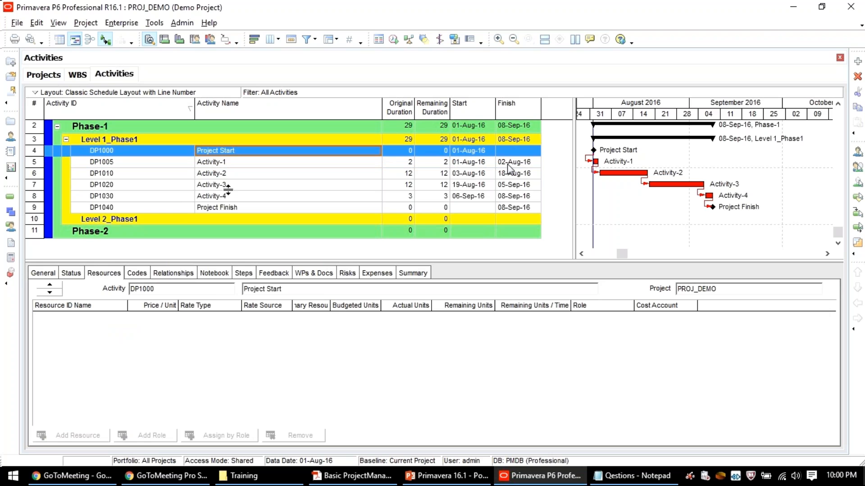
{"action": "left_click", "coordinate": [228, 186]}
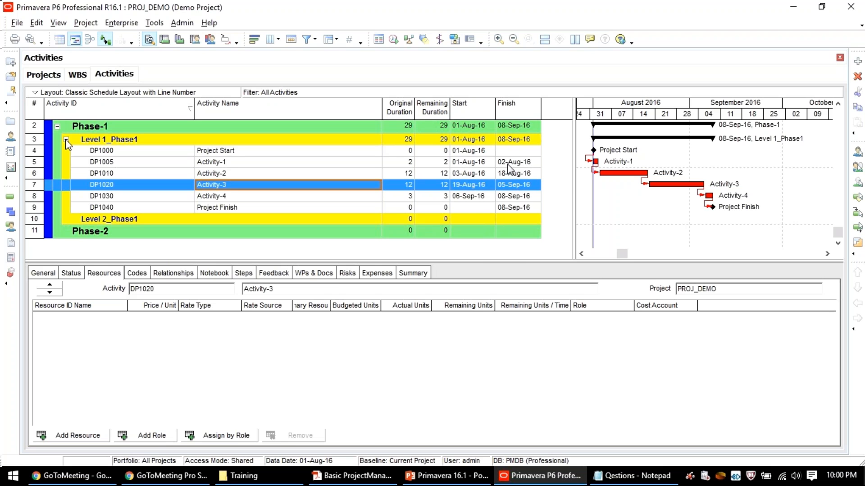
Step: Collapse the schedule to the Demo Project summary and expand it back to the Phase-1 activities
{"action": "scroll", "coordinate": [62, 144], "scroll_direction": "up", "scroll_amount": 1}
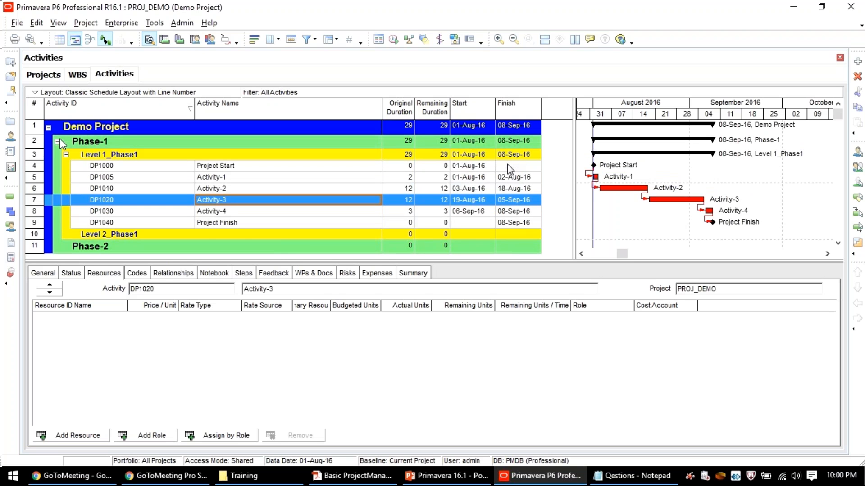
{"action": "left_click", "coordinate": [48, 128]}
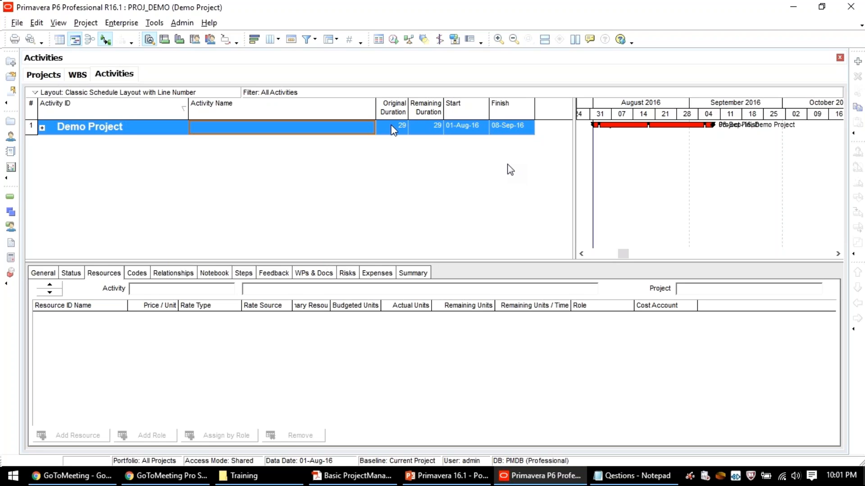
{"action": "left_click", "coordinate": [39, 131]}
{"action": "left_click", "coordinate": [41, 128]}
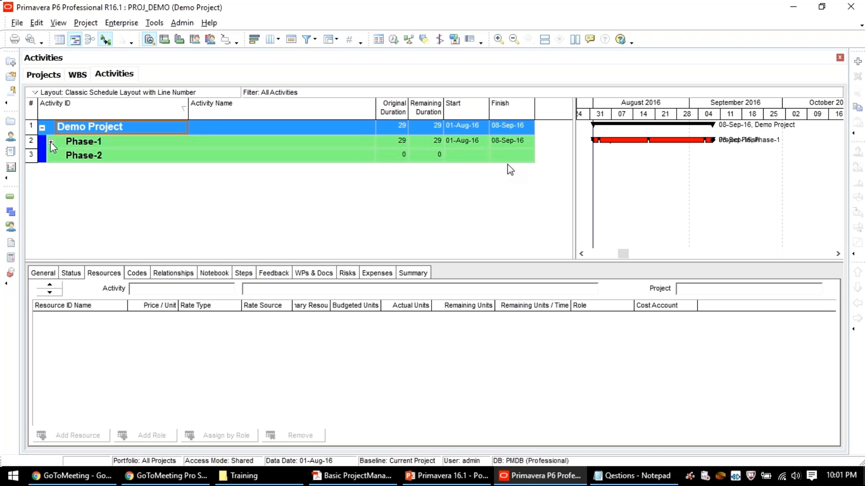
{"action": "left_click", "coordinate": [51, 142]}
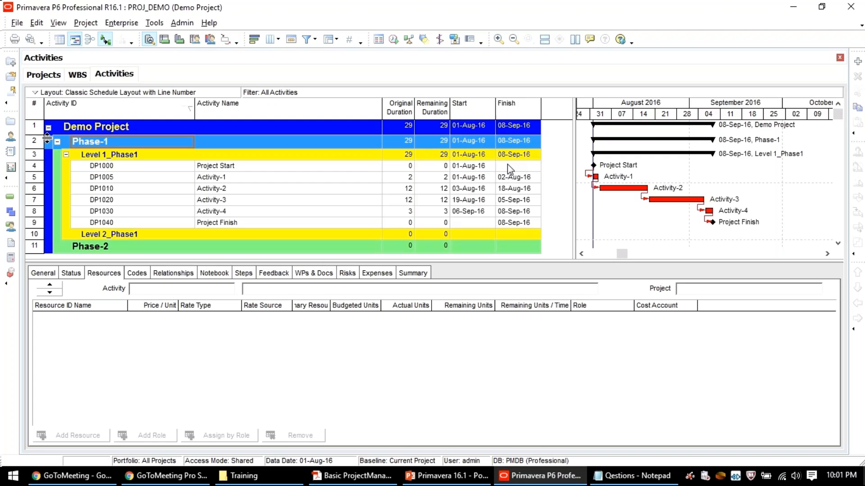
Step: Check the start dates of Project Start and Activity-1 and show Activity-1's status details
{"action": "left_click", "coordinate": [240, 169]}
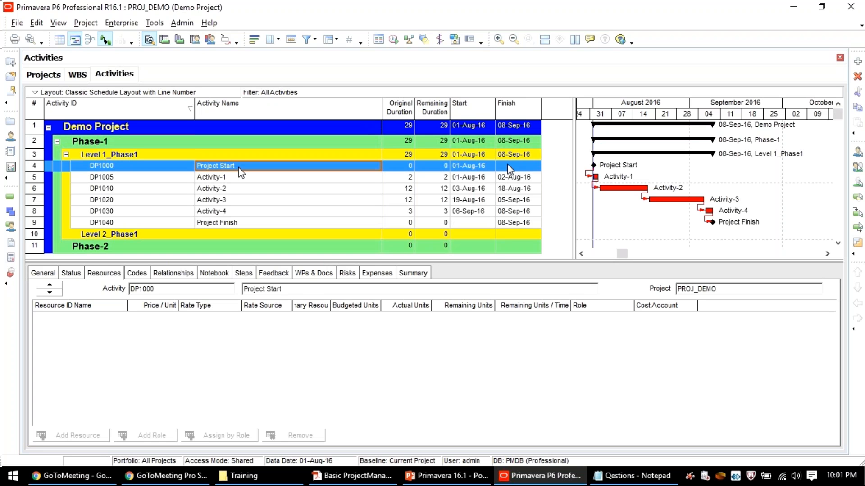
{"action": "left_click", "coordinate": [488, 170]}
{"action": "left_click", "coordinate": [490, 176]}
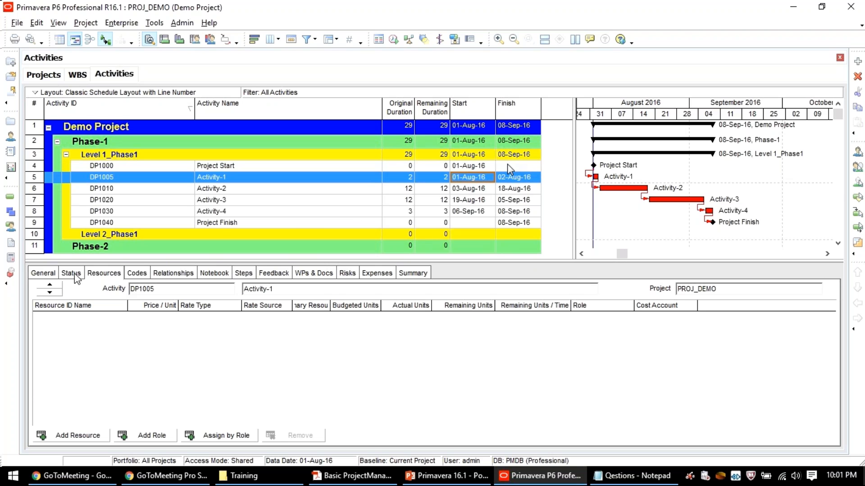
{"action": "left_click", "coordinate": [76, 275]}
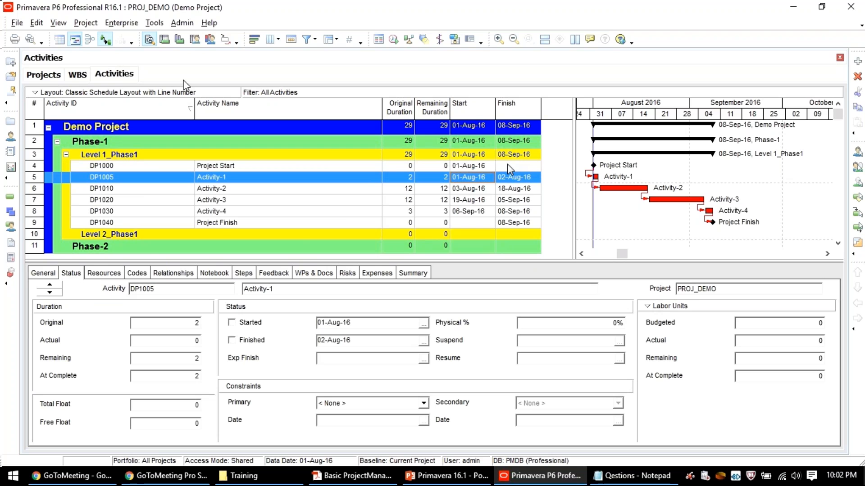
Step: Open the list of all reports and browse the Project/WBS Details, Cost & Schedule and Risk report groups
{"action": "left_click", "coordinate": [161, 24]}
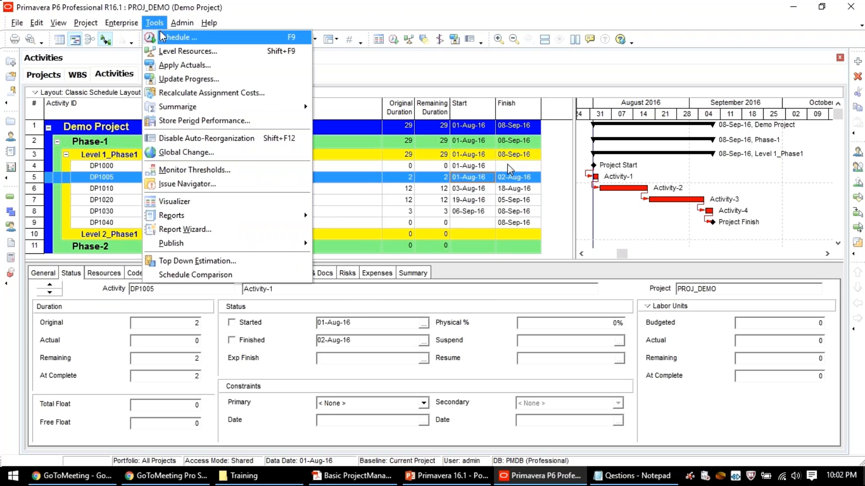
{"action": "mouse_move", "coordinate": [276, 211]}
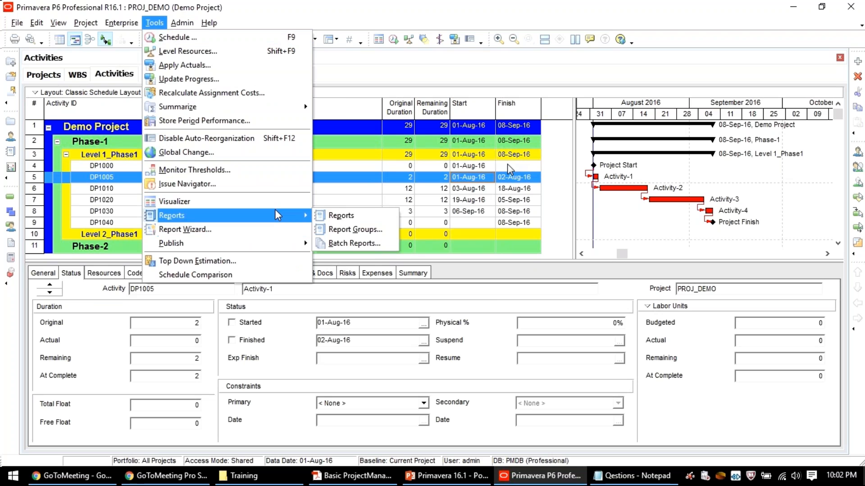
{"action": "left_click", "coordinate": [349, 227]}
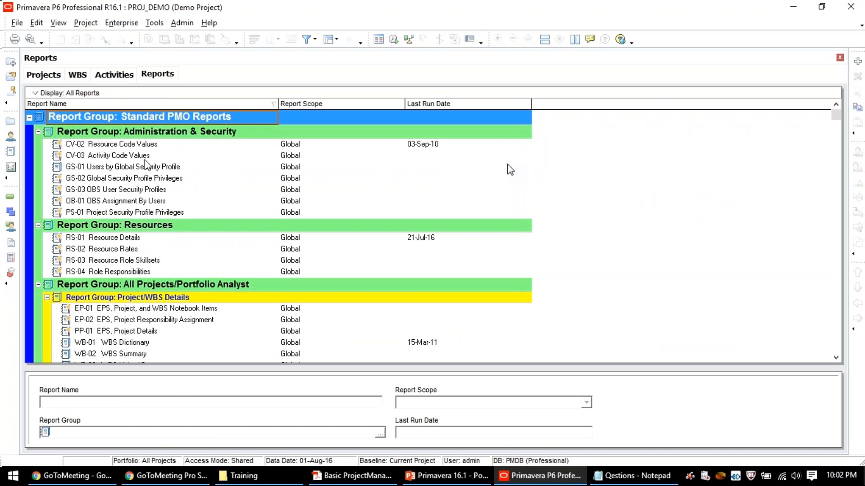
{"action": "left_click", "coordinate": [148, 308]}
{"action": "scroll", "coordinate": [158, 332], "scroll_direction": "down", "scroll_amount": 5}
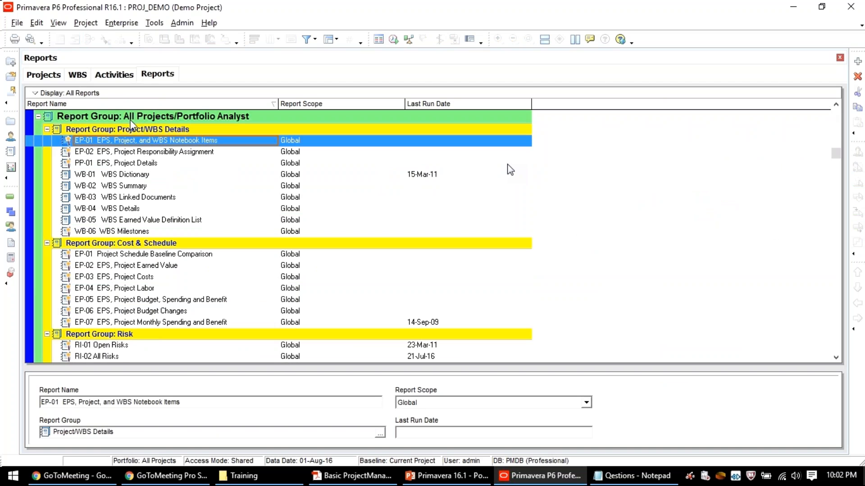
Step: Return to the project's activities and review Activity-1's resource assignments and its predecessor and successor links
{"action": "left_click", "coordinate": [118, 73]}
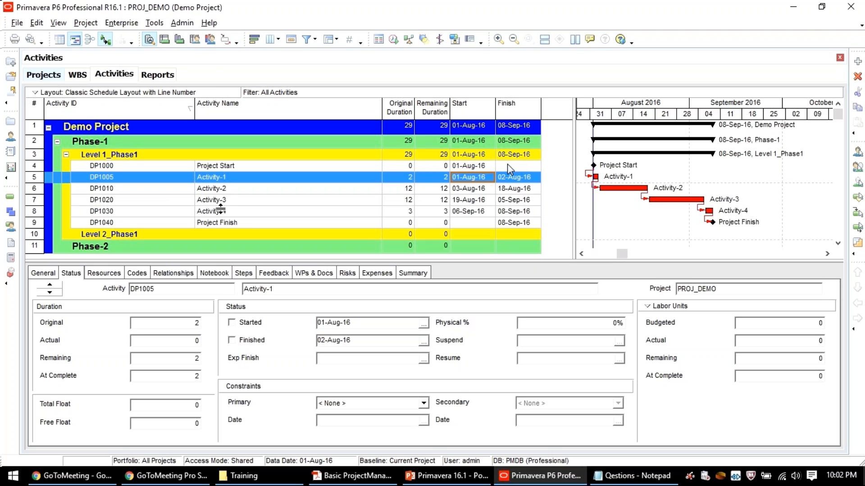
{"action": "left_click_drag", "start_coordinate": [220, 208], "coordinate": [220, 208]}
{"action": "left_click", "coordinate": [103, 274]}
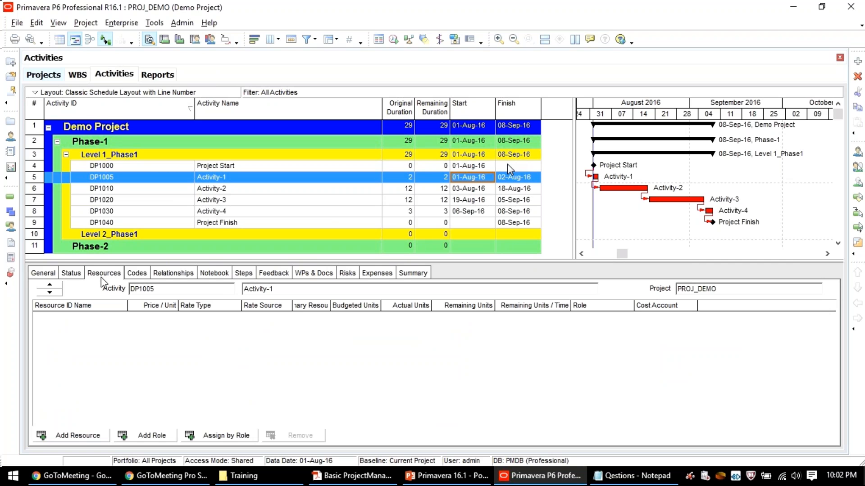
{"action": "left_click", "coordinate": [178, 275]}
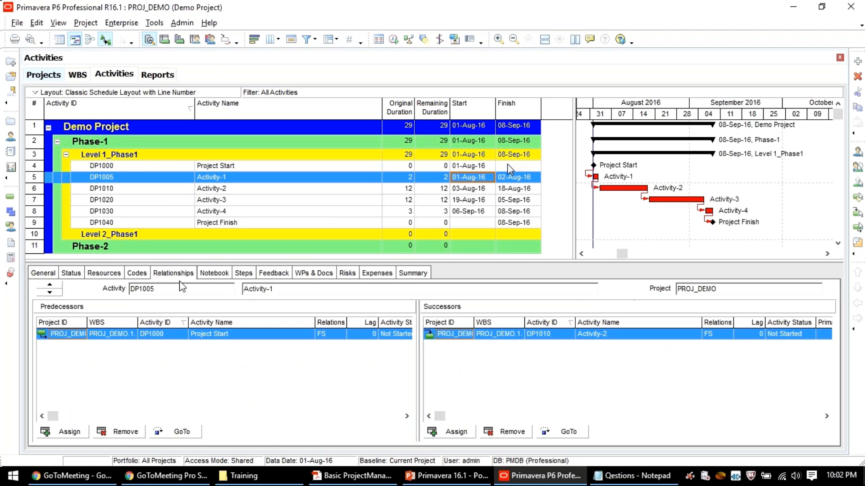
{"action": "left_click", "coordinate": [101, 275]}
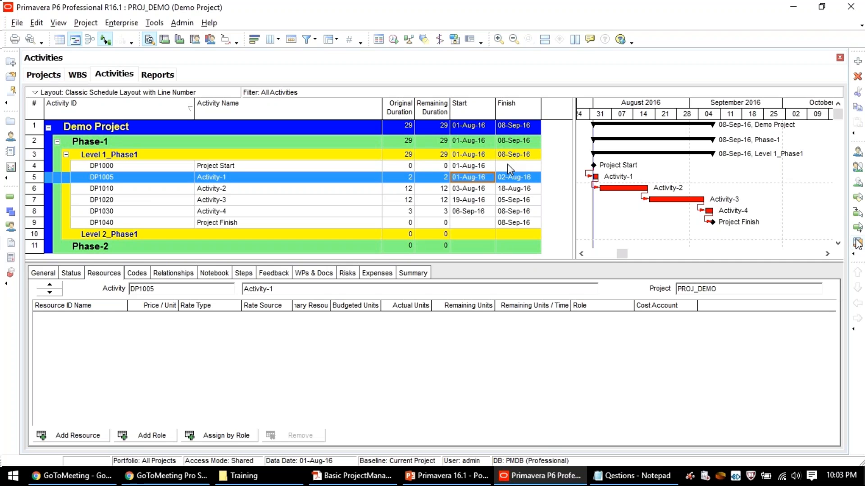
Step: Review the durations of Project Start, Activity-1, Activity-2 and Activity-3 in the activity table
{"action": "left_click", "coordinate": [450, 202]}
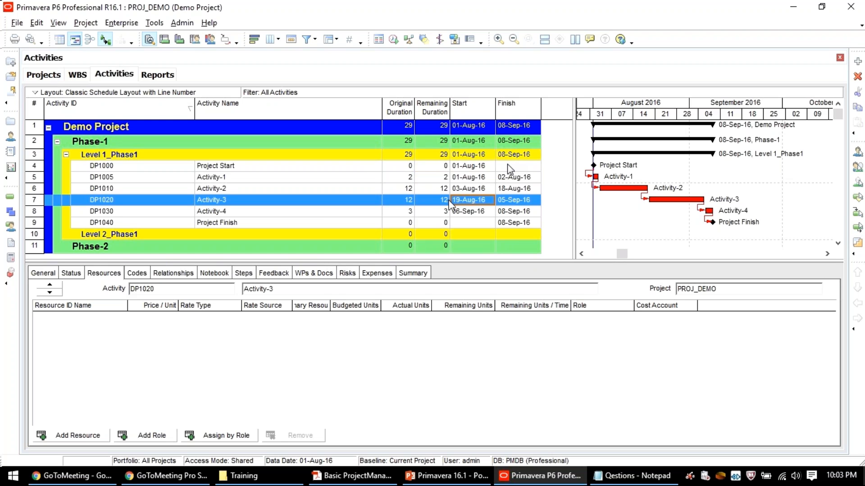
{"action": "left_click", "coordinate": [403, 167]}
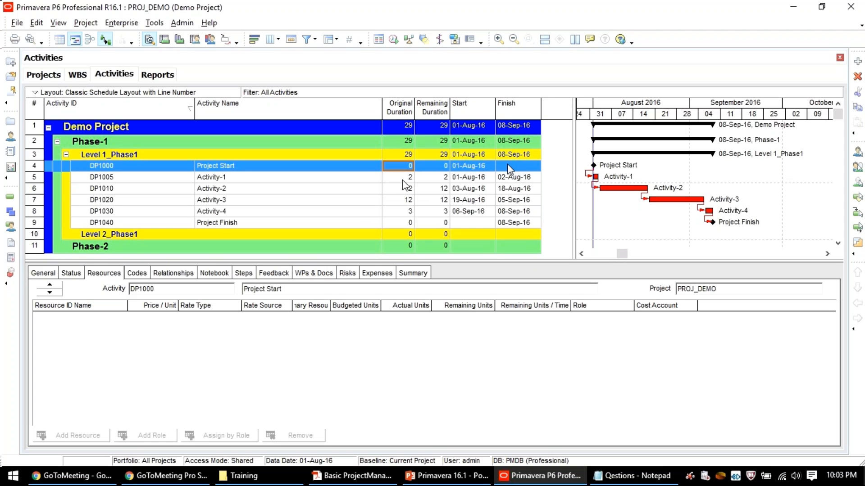
{"action": "left_click", "coordinate": [401, 188]}
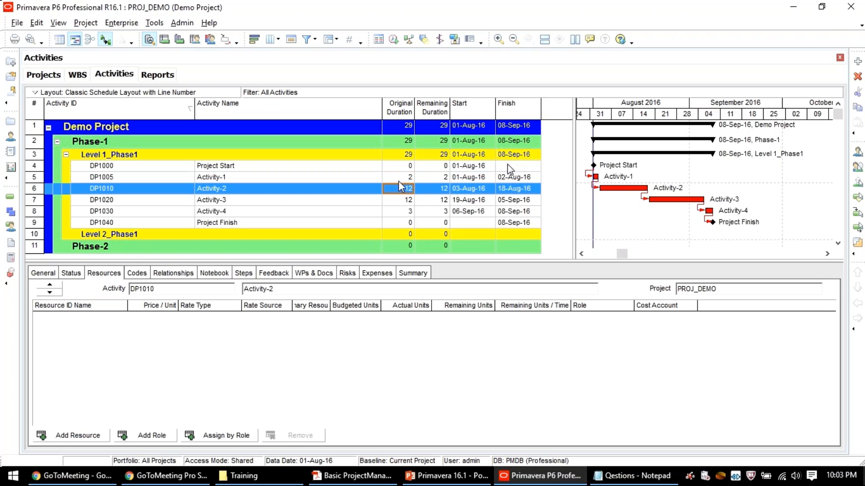
{"action": "key", "text": "Up"}
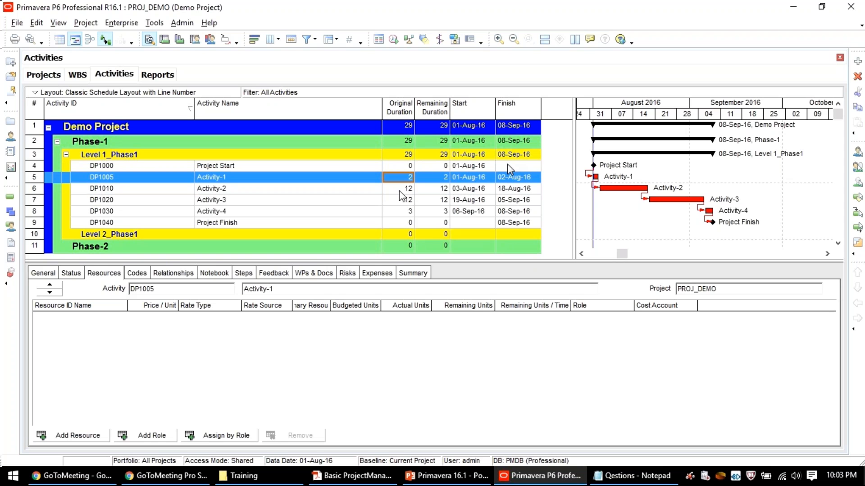
{"action": "left_click", "coordinate": [400, 190]}
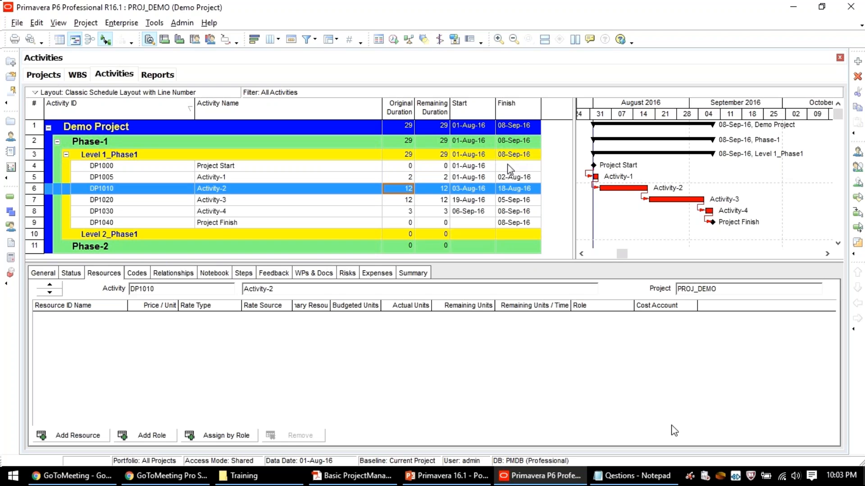
Step: Switch to the Qestions file in Notepad, highlight question 4 on the participants' background, and close the file with its changes saved
{"action": "left_click", "coordinate": [633, 476]}
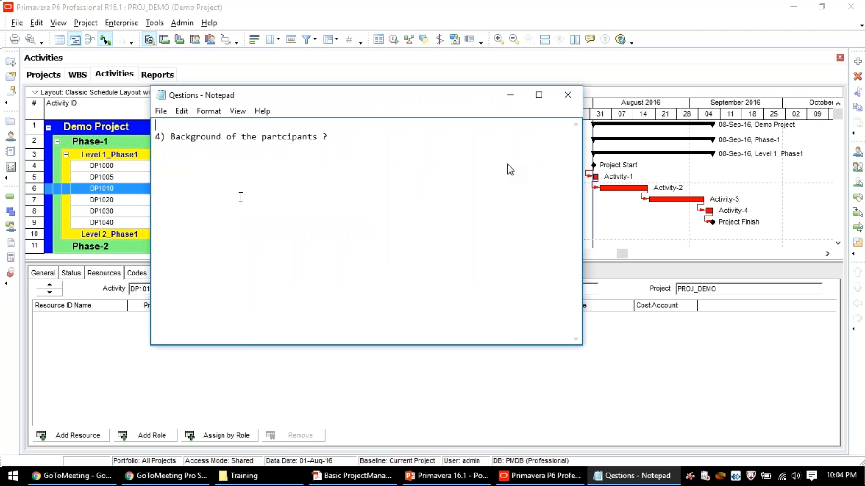
{"action": "scroll", "coordinate": [241, 198], "scroll_direction": "up", "scroll_amount": 2}
{"action": "left_click_drag", "start_coordinate": [331, 195], "coordinate": [169, 228]}
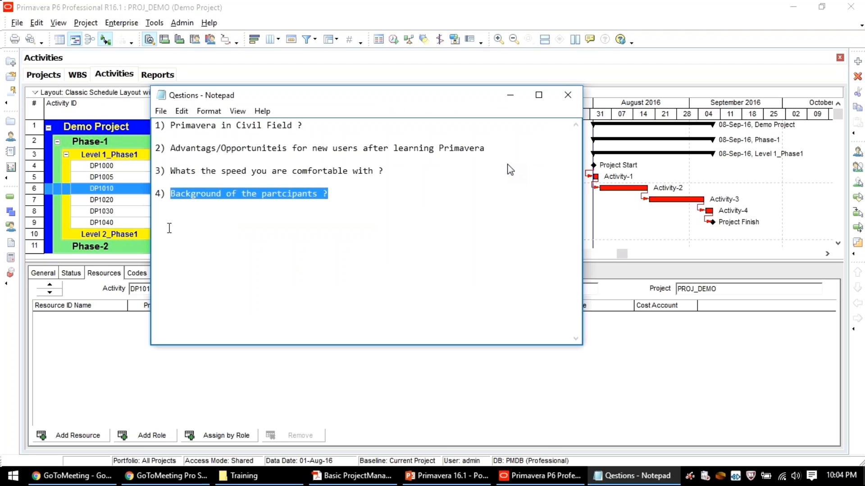
{"action": "left_click", "coordinate": [568, 96]}
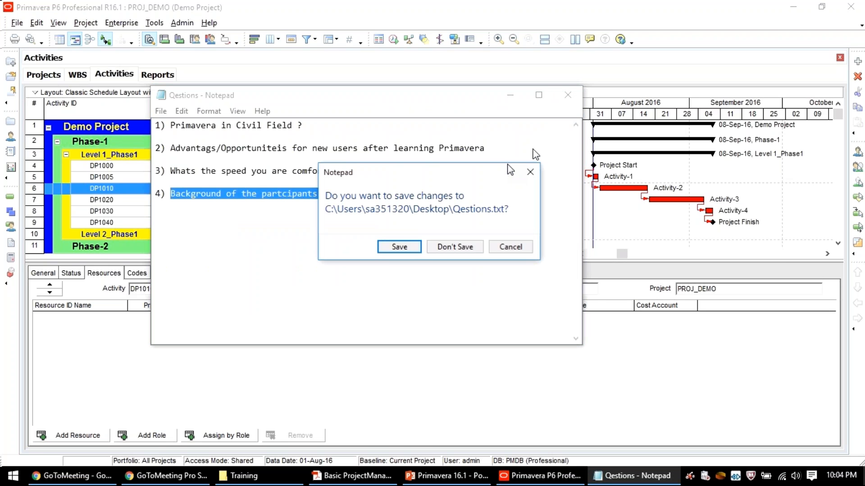
{"action": "left_click", "coordinate": [400, 246]}
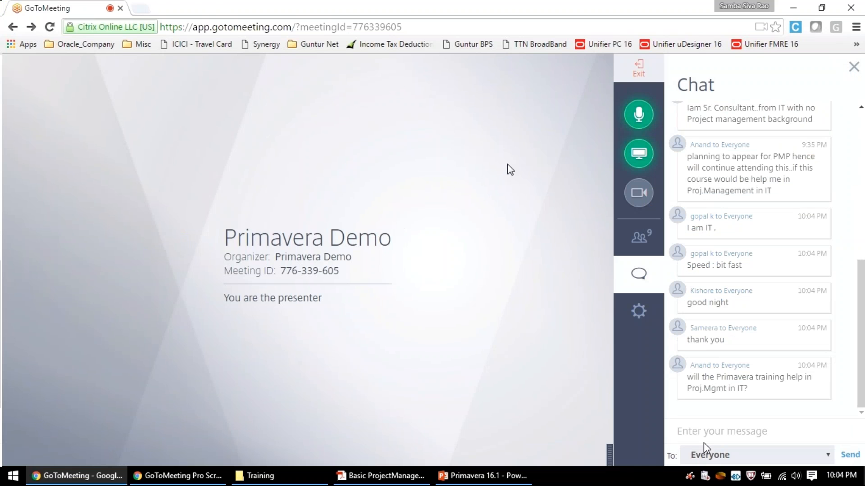
Step: In the GoToMeeting chat, send everyone "Post all your questions to Exchlr pls..I will be able to respond colelctively"
{"action": "left_click", "coordinate": [707, 428]}
{"action": "type", "text": "Post all your q"}
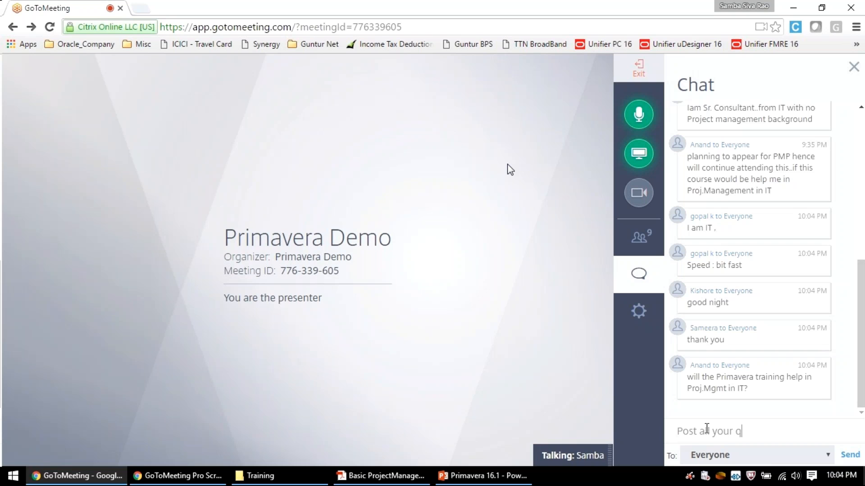
{"action": "type", "text": "uestions to "}
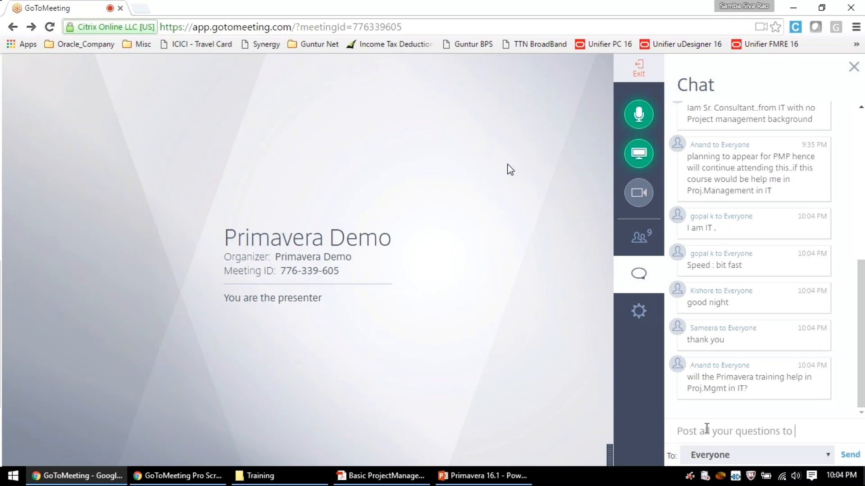
{"action": "type", "text": "to"}
{"action": "key", "text": "BackSpace"}
{"action": "key", "text": "BackSpace"}
{"action": "type", "text": "Exchlr pls..I will be able to r"}
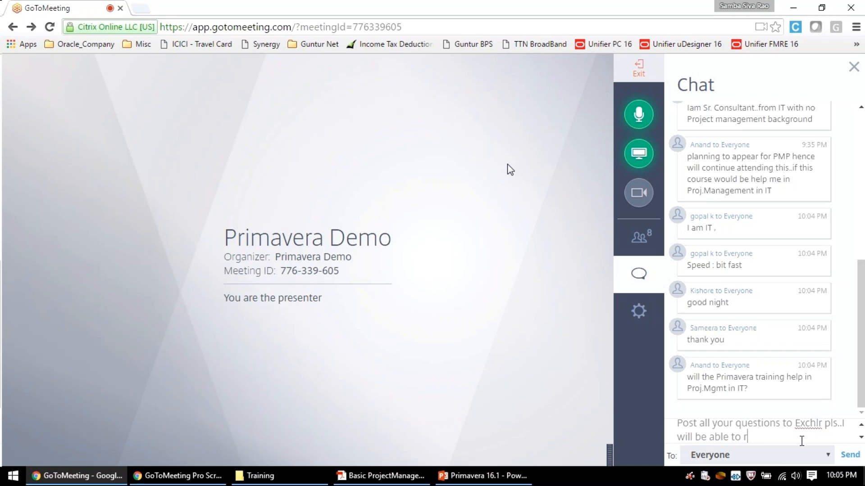
{"action": "type", "text": "espond col"}
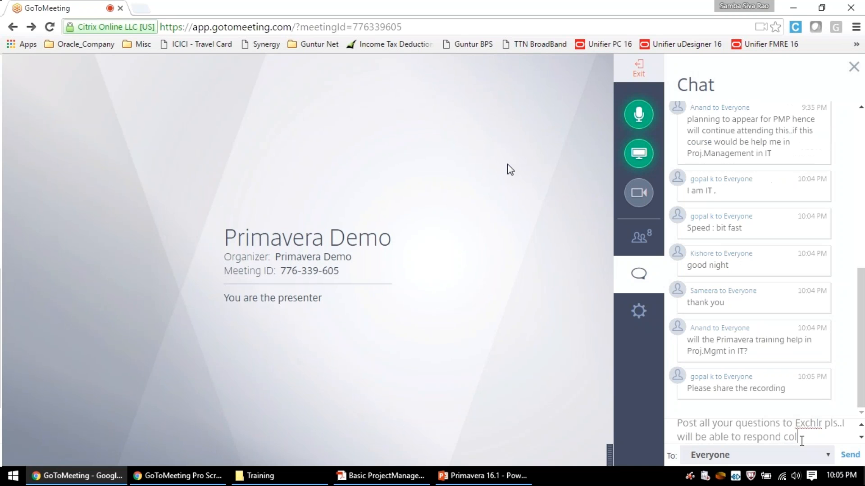
{"action": "type", "text": "ectively"}
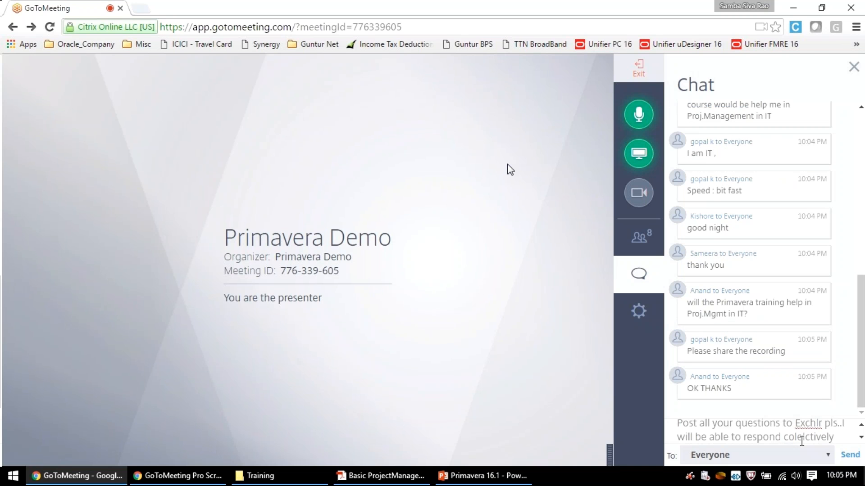
{"action": "key", "text": "Return"}
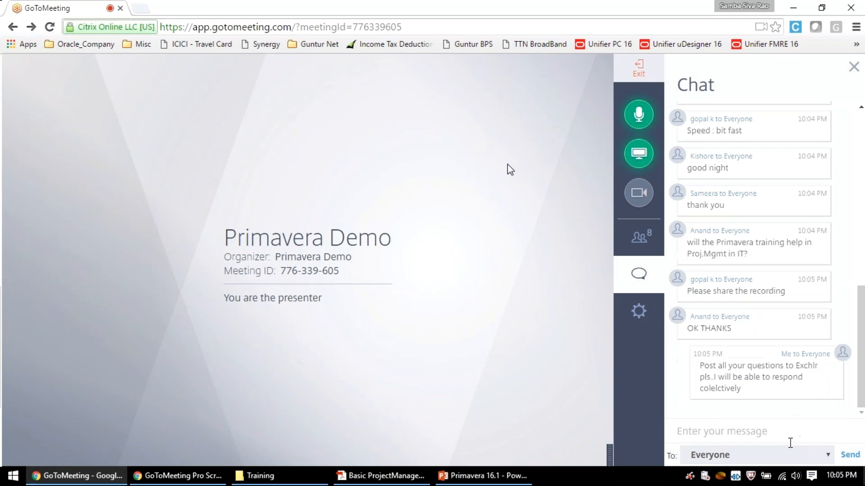
Step: Send the organizer a private chat message greeting them by name and asking "pls collect all qustions and send it to me"
{"action": "left_click", "coordinate": [725, 456]}
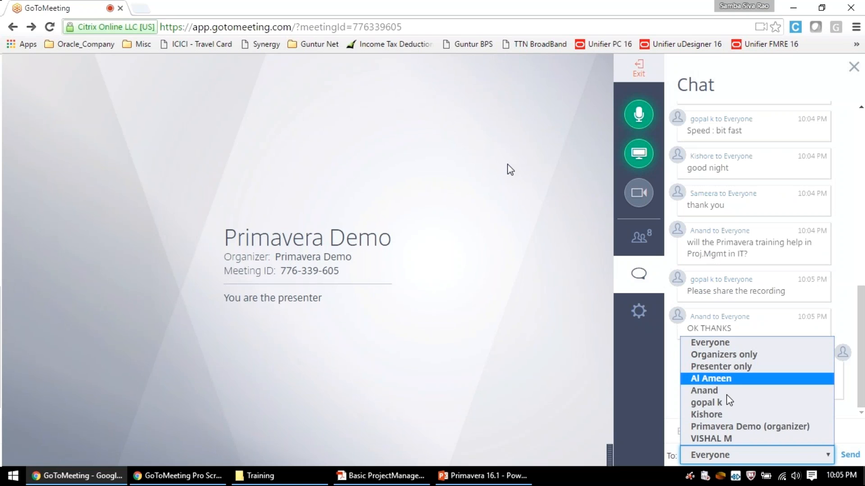
{"action": "left_click", "coordinate": [728, 428]}
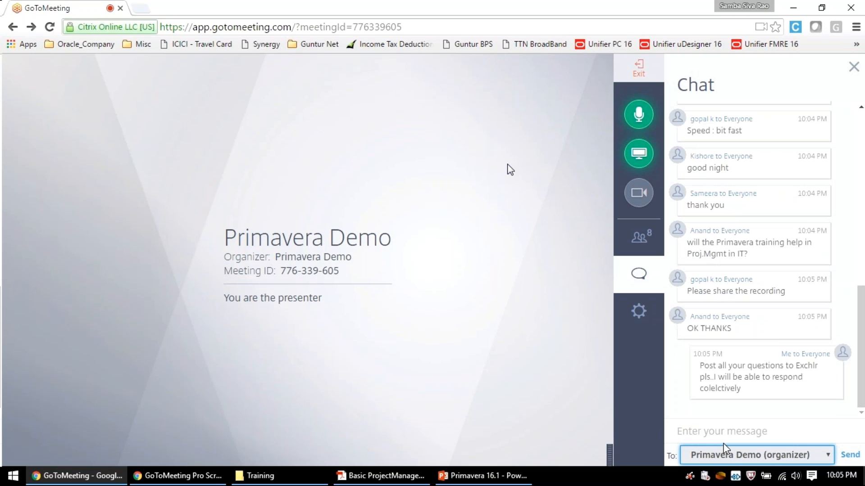
{"action": "left_click", "coordinate": [724, 433]}
{"action": "type", "text": "Hi I"}
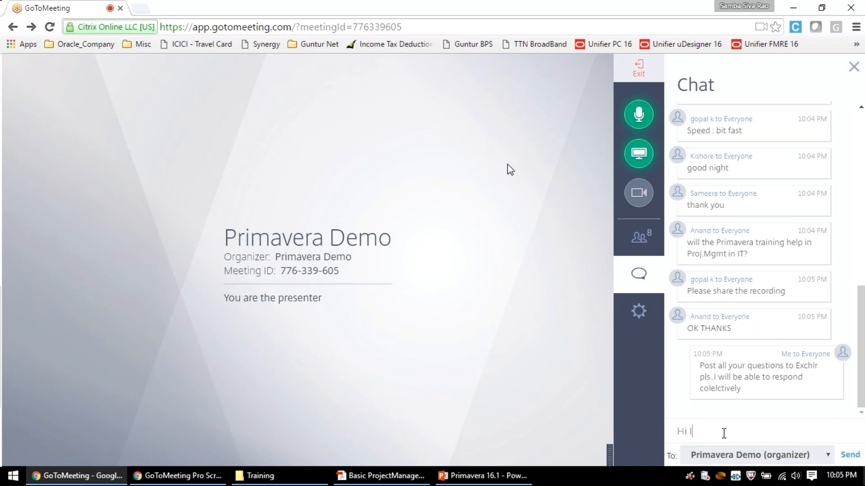
{"action": "type", "text": "rshad, pls colelct all qustions"}
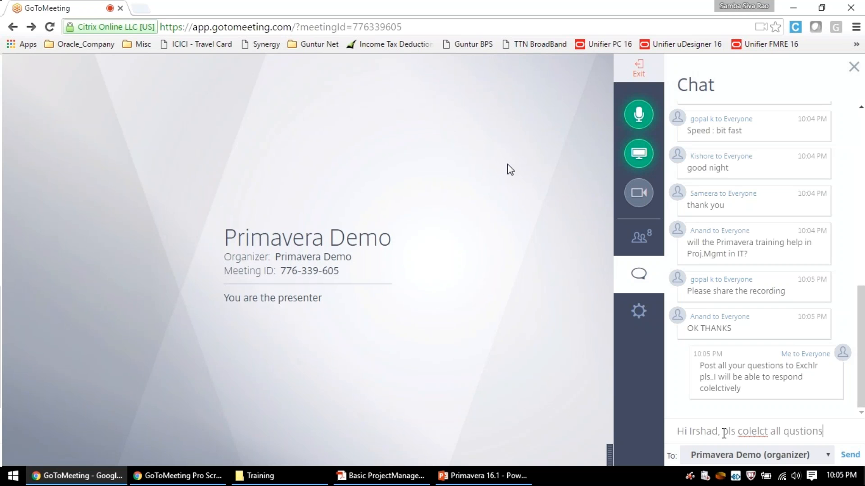
{"action": "left_click", "coordinate": [748, 431]}
{"action": "type", "text": "le"}
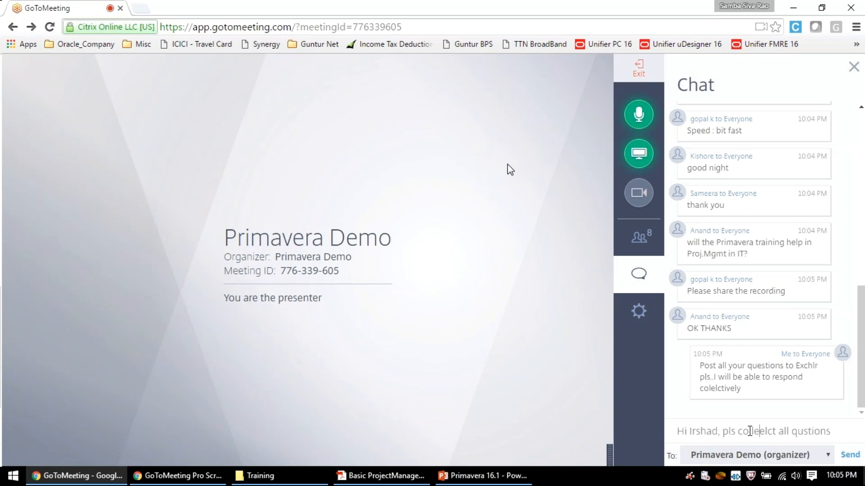
{"action": "key", "text": "Delete"}
{"action": "key", "text": "Delete"}
{"action": "left_click", "coordinate": [827, 431]}
{"action": "type", "text": "and "}
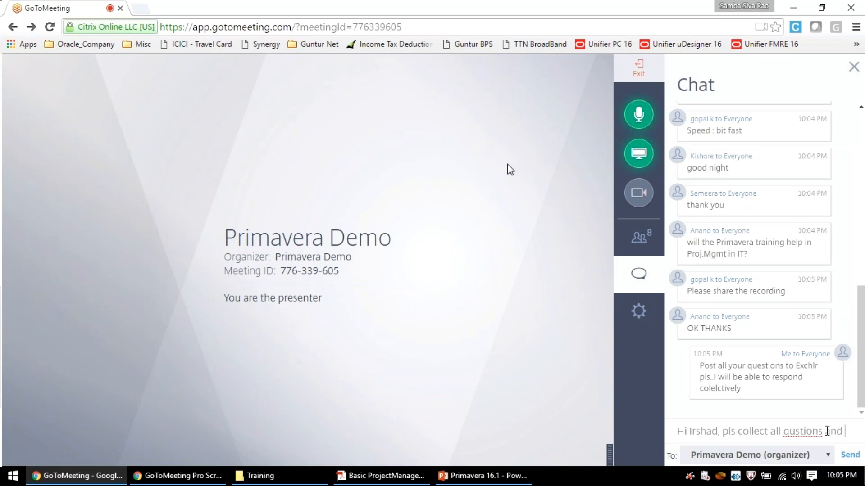
{"action": "type", "text": "send it to me"}
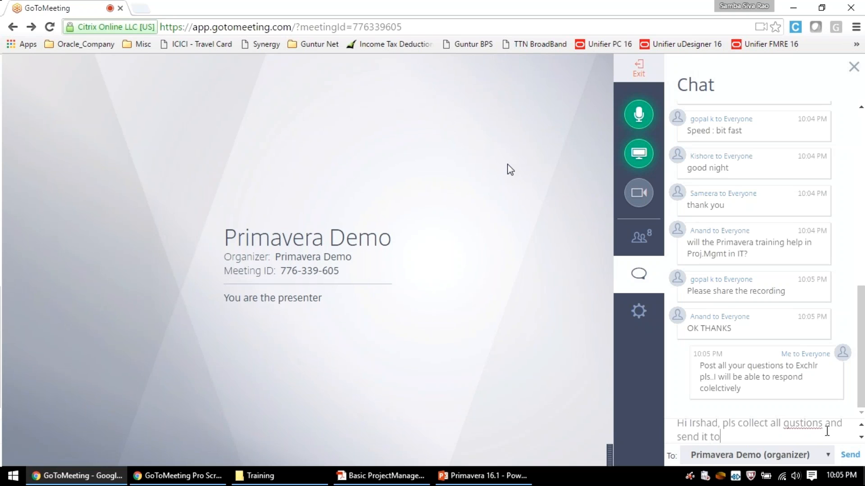
{"action": "key", "text": "Return"}
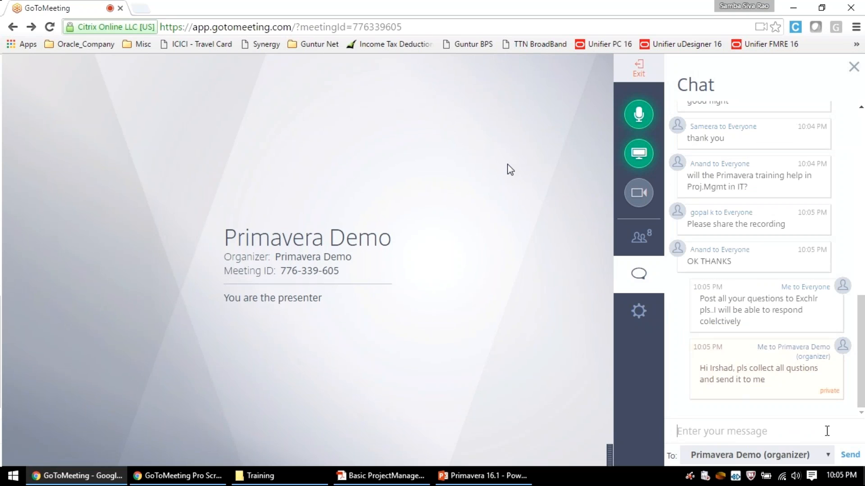
Step: Write everyone the message "Guys, I know it is bit fast as I have taken too much time in explaining Primavera basic...I want to cover whol"
{"action": "left_click", "coordinate": [771, 453]}
{"action": "left_click", "coordinate": [716, 342]}
{"action": "left_click", "coordinate": [716, 433]}
{"action": "type", "text": "Hi"}
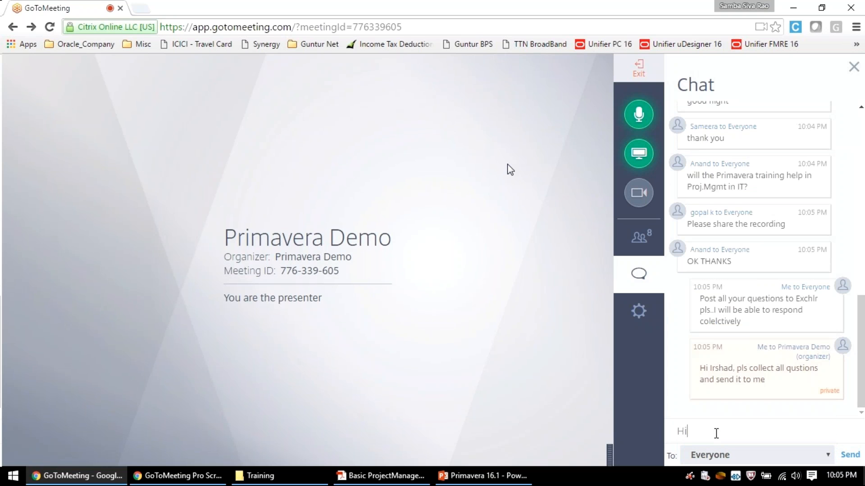
{"action": "key", "text": "BackSpace"}
{"action": "key", "text": "BackSpace"}
{"action": "type", "text": "Guys,"}
{"action": "type", "text": " I know it i"}
{"action": "type", "text": "s a"}
{"action": "key", "text": "BackSpace"}
{"action": "key", "text": "BackSpace"}
{"action": "type", "text": "bit"}
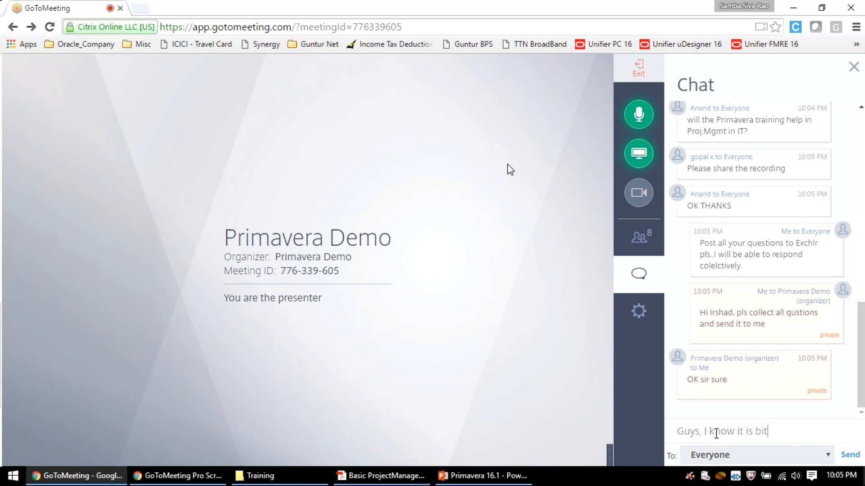
{"action": "type", "text": " fast as I have taken too"}
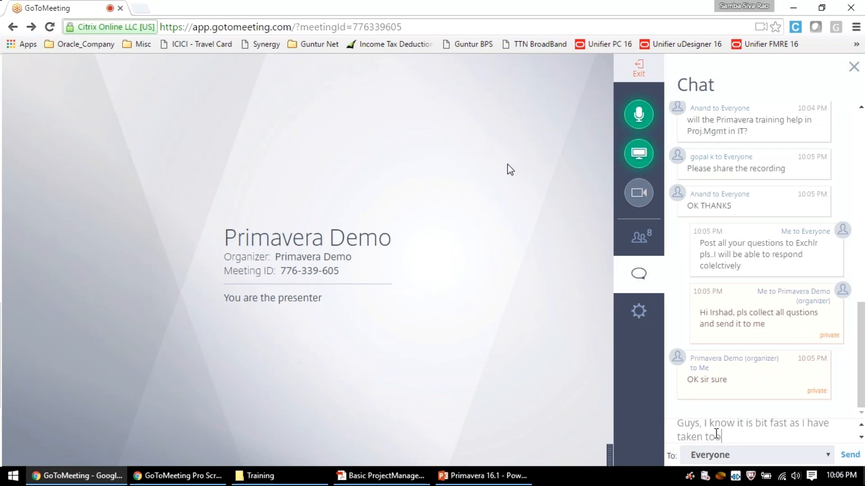
{"action": "type", "text": " much time in explaining"}
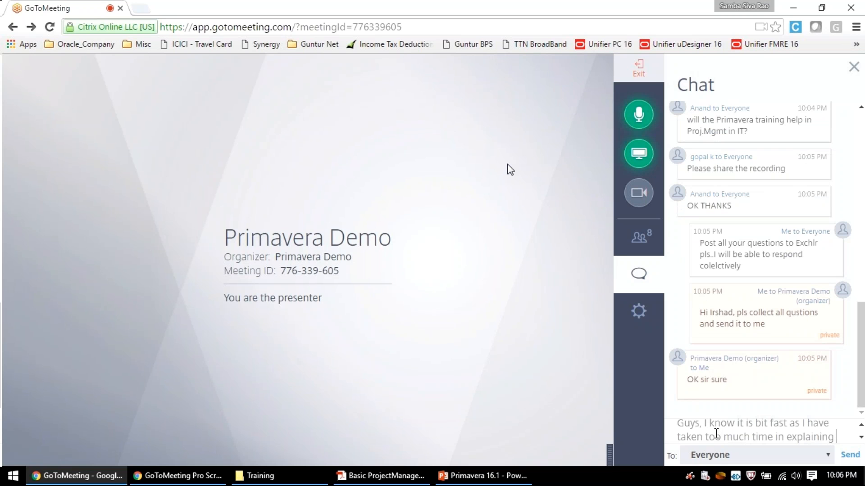
{"action": "type", "text": " Primavera"}
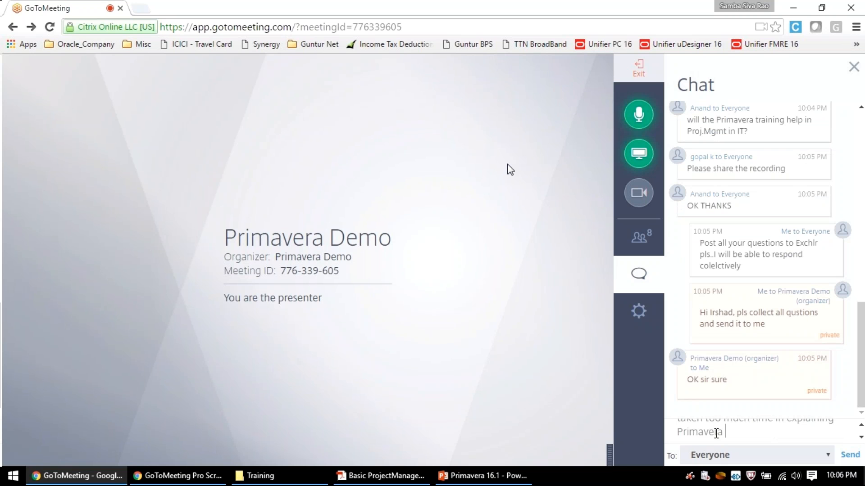
{"action": "type", "text": " basic...I want to cover whol"}
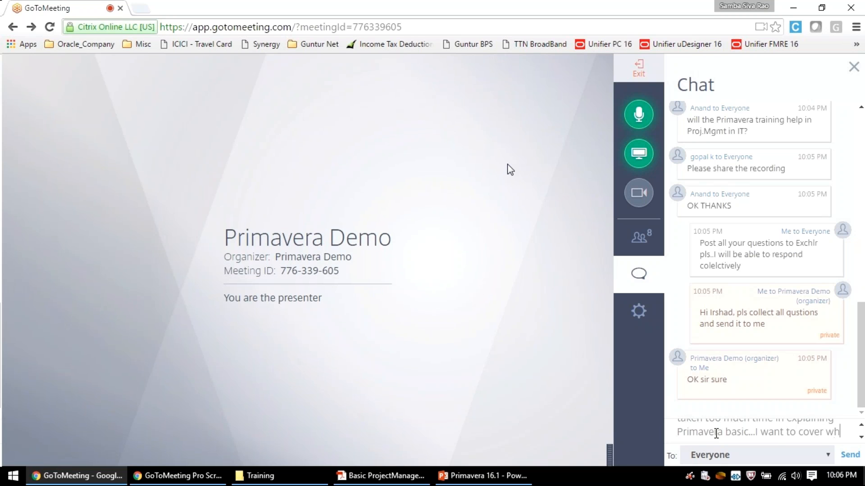
Step: Replace the message's unfinished ending after "basic..." with "it will be slow and steady from Tomorrow" and send it to everyone
{"action": "key", "text": "BackSpace"}
{"action": "key", "text": "BackSpace"}
{"action": "key", "text": "BackSpace"}
{"action": "key", "text": "BackSpace"}
{"action": "key", "text": "BackSpace"}
{"action": "key", "text": "BackSpace"}
{"action": "key", "text": "BackSpace"}
{"action": "key", "text": "BackSpace"}
{"action": "key", "text": "BackSpace"}
{"action": "key", "text": "BackSpace"}
{"action": "key", "text": "BackSpace"}
{"action": "key", "text": "BackSpace"}
{"action": "key", "text": "BackSpace"}
{"action": "key", "text": "BackSpace"}
{"action": "key", "text": "BackSpace"}
{"action": "key", "text": "BackSpace"}
{"action": "key", "text": "BackSpace"}
{"action": "key", "text": "BackSpace"}
{"action": "key", "text": "BackSpace"}
{"action": "key", "text": "BackSpace"}
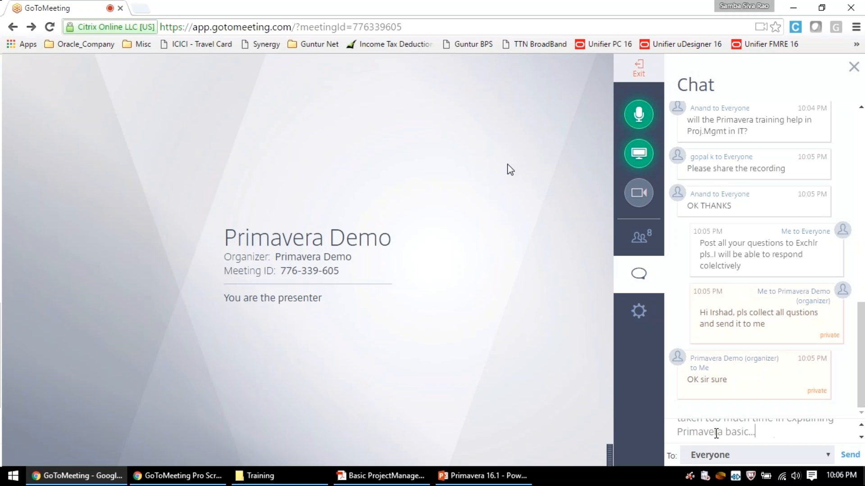
{"action": "type", "text": "it will be slow an"}
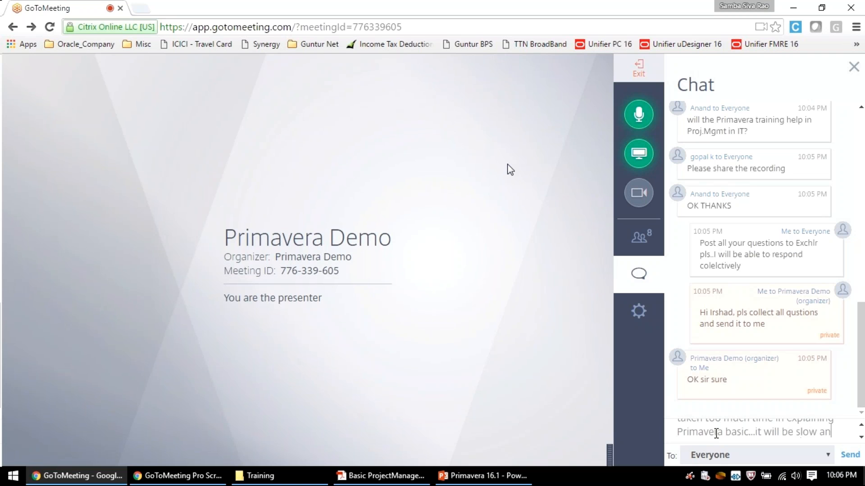
{"action": "type", "text": "d steady from "}
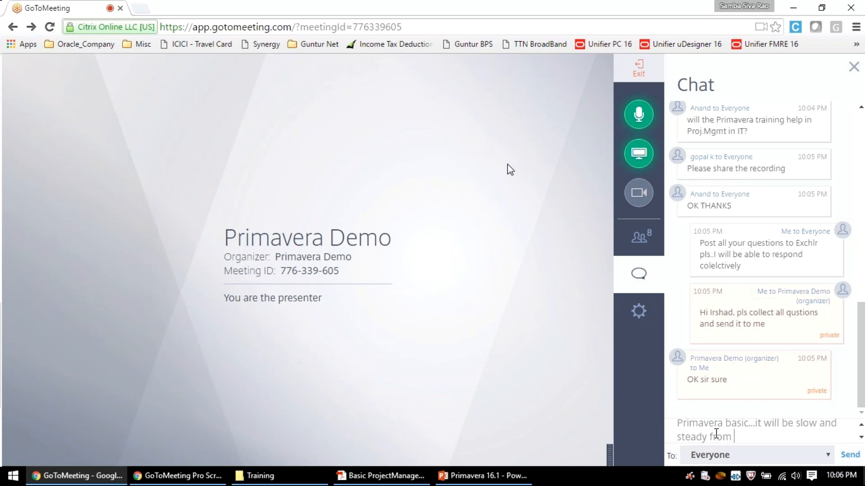
{"action": "type", "text": "Tomorrow"}
{"action": "key", "text": "Return"}
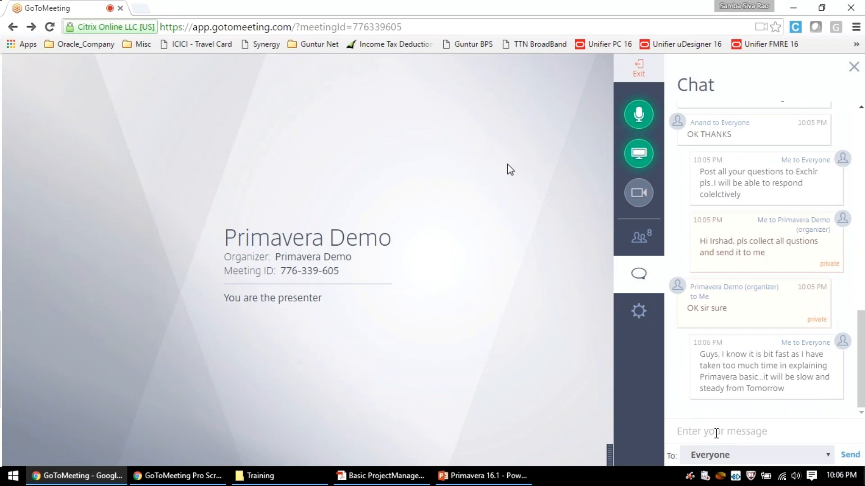
Step: Send everyone the closing chat message "Thanks Guys....See you tomorrow" and check the recent replies
{"action": "type", "text": "Thanks guys....See you tomorrow"}
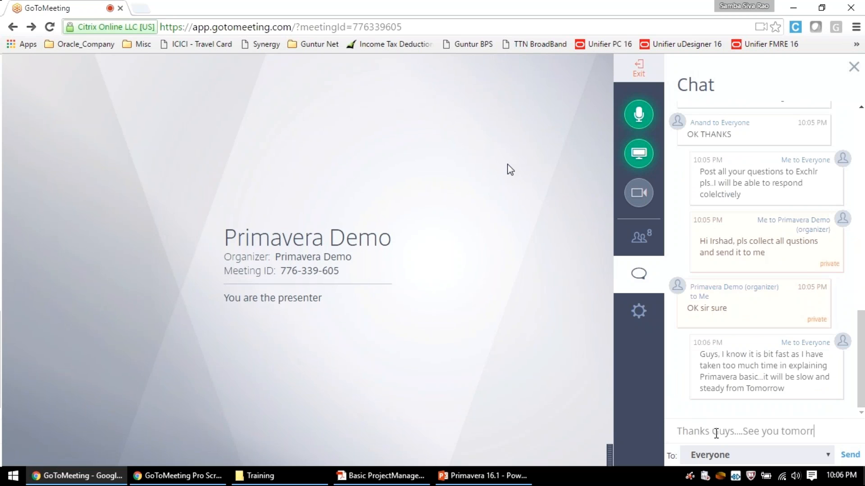
{"action": "key", "text": "Return"}
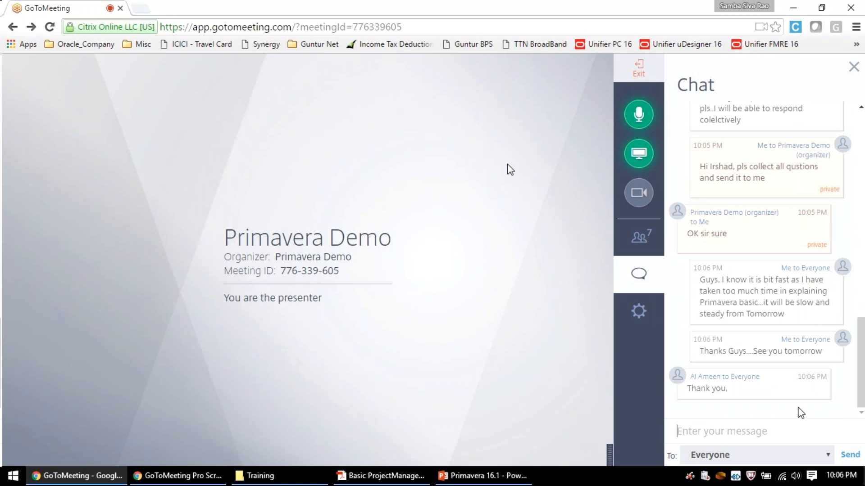
{"action": "scroll", "coordinate": [798, 413], "scroll_direction": "up", "scroll_amount": 3}
{"action": "scroll", "coordinate": [797, 413], "scroll_direction": "down", "scroll_amount": 3}
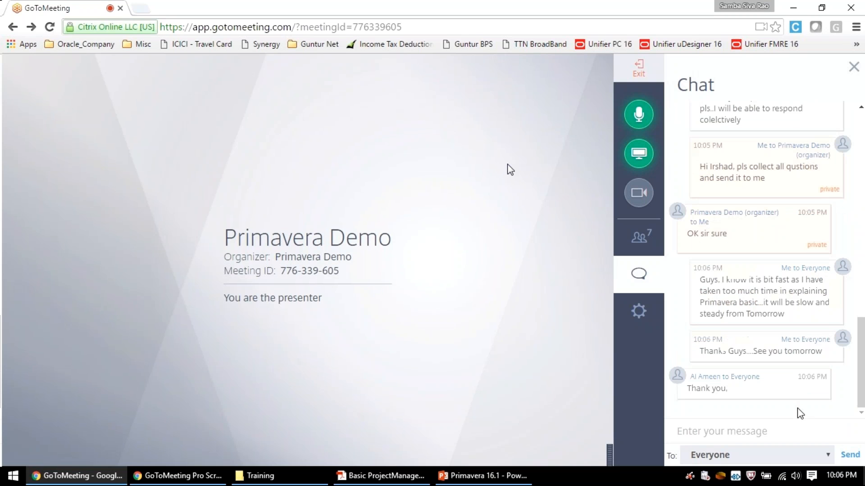